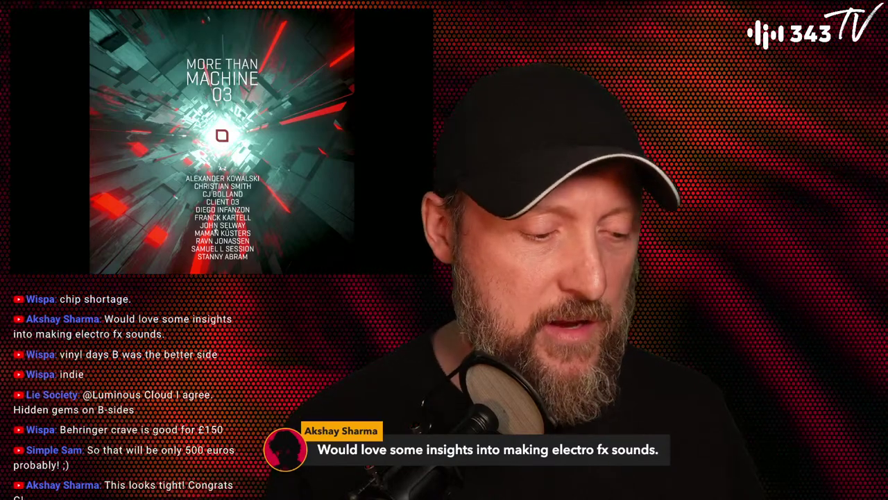
- Switch to Ableton Live and show the arrangement zoomed to its clips, with the clip detail area hidden
{"action": "key", "text": "ctrl+Right"}
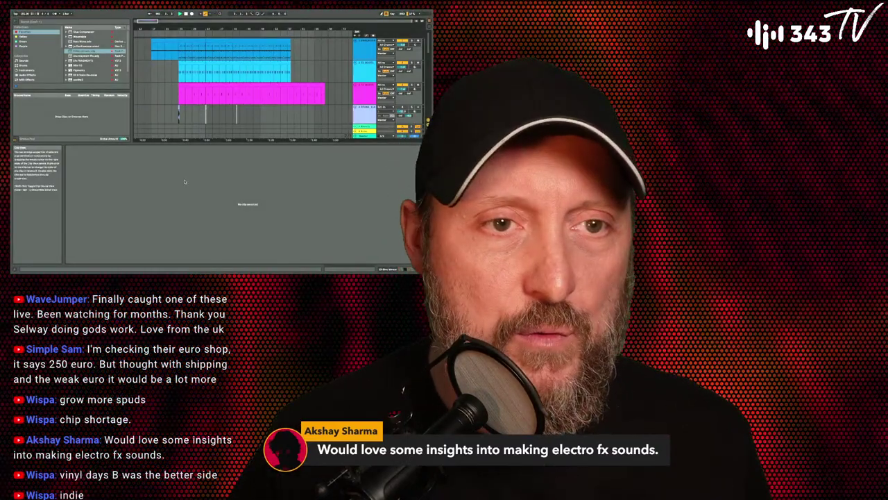
{"action": "key", "text": "Tab"}
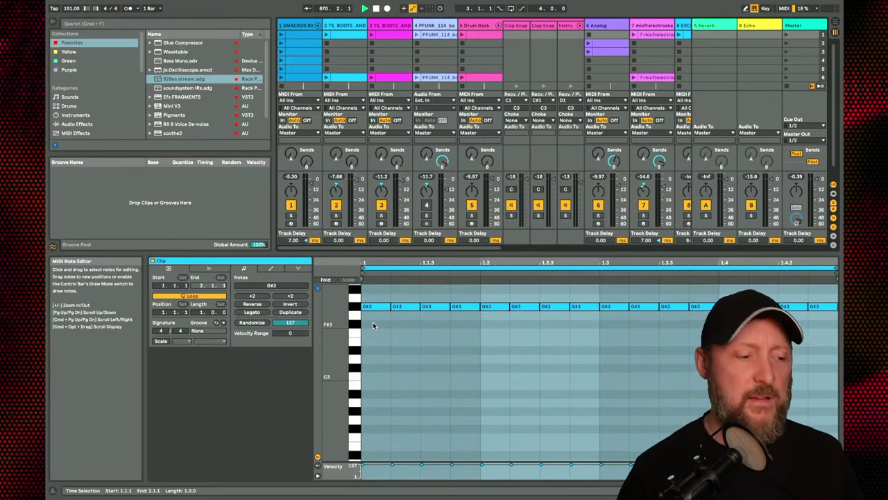
{"action": "key", "text": "Tab"}
{"action": "key", "text": "Tab"}
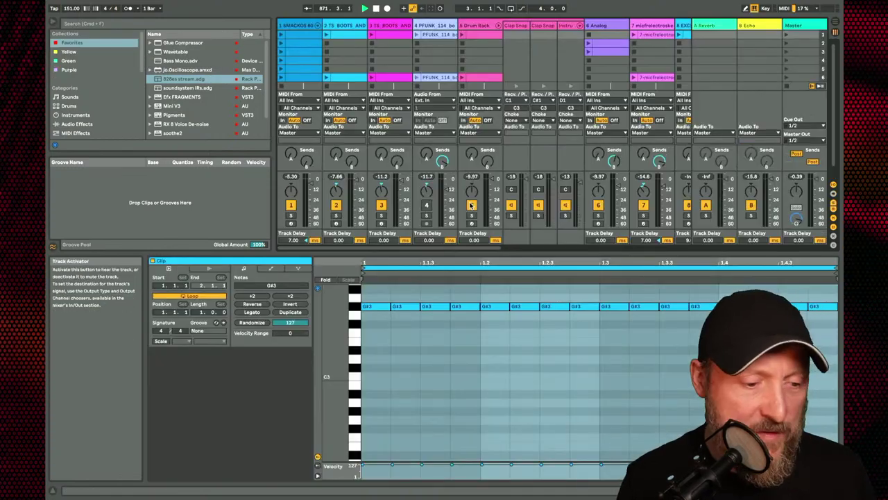
{"action": "key", "text": "Tab"}
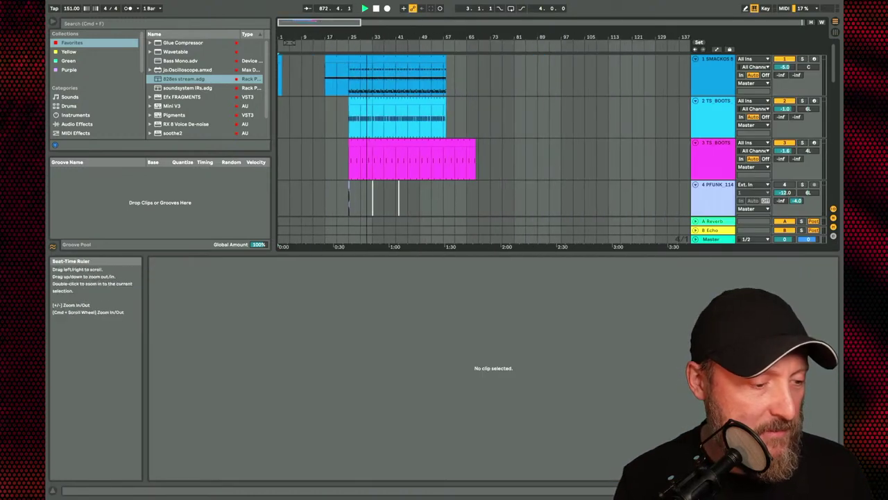
{"action": "key", "text": "super+alt+l"}
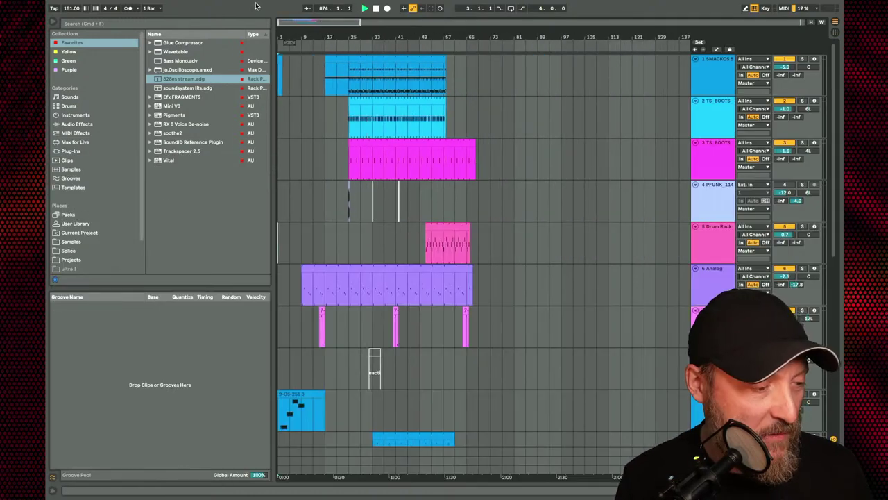
{"action": "left_click_drag", "start_coordinate": [281, 38], "coordinate": [290, 42]}
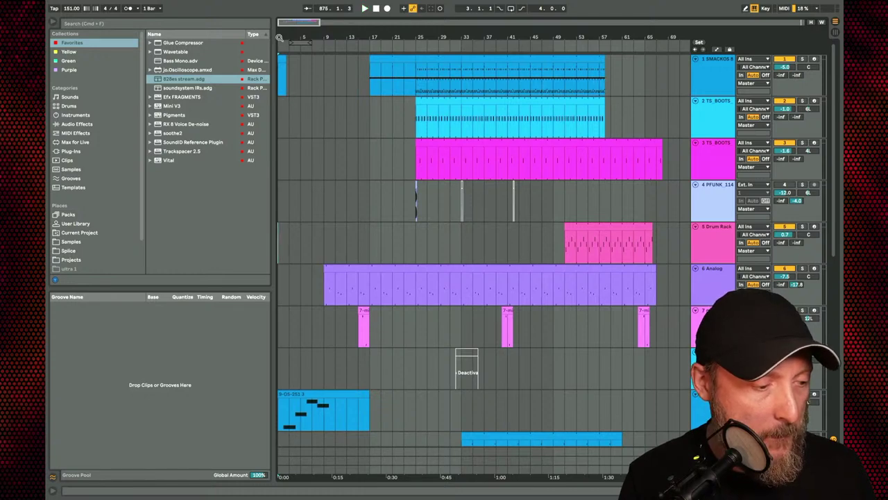
- Stop playback, return to bar 1 and play the arrangement from the beginning
{"action": "key", "text": "Tab"}
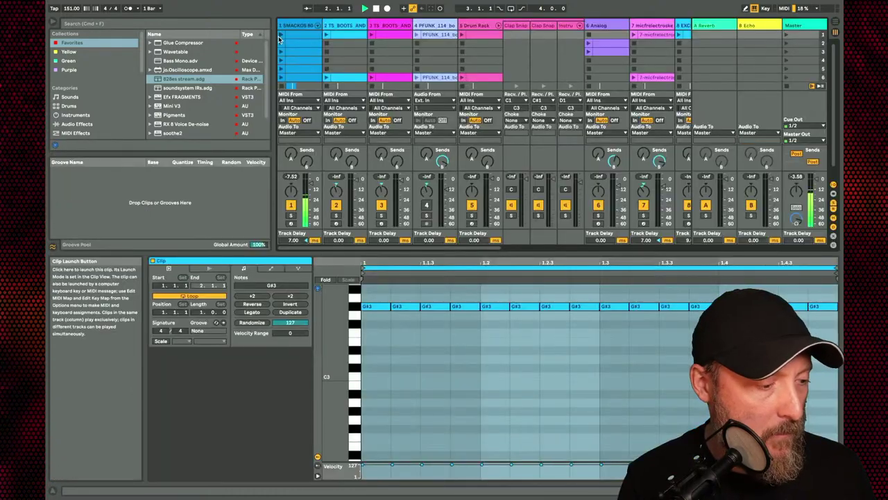
{"action": "key", "text": "Tab"}
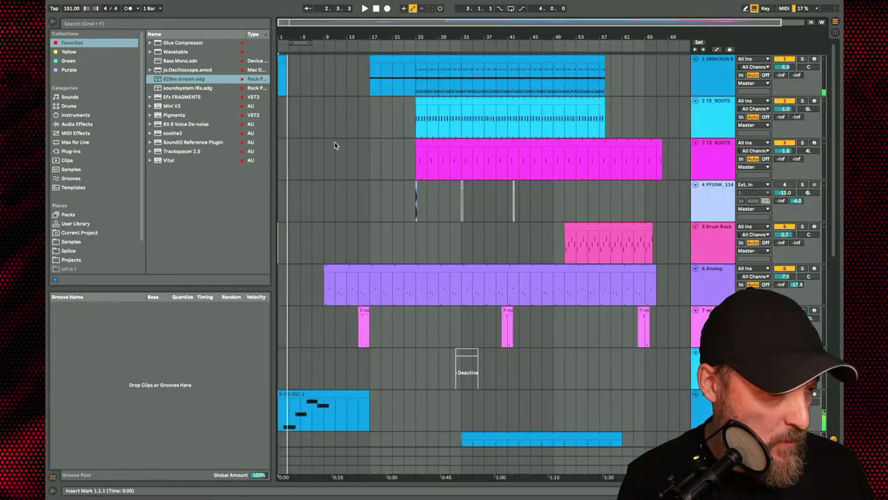
{"action": "left_click", "coordinate": [376, 9]}
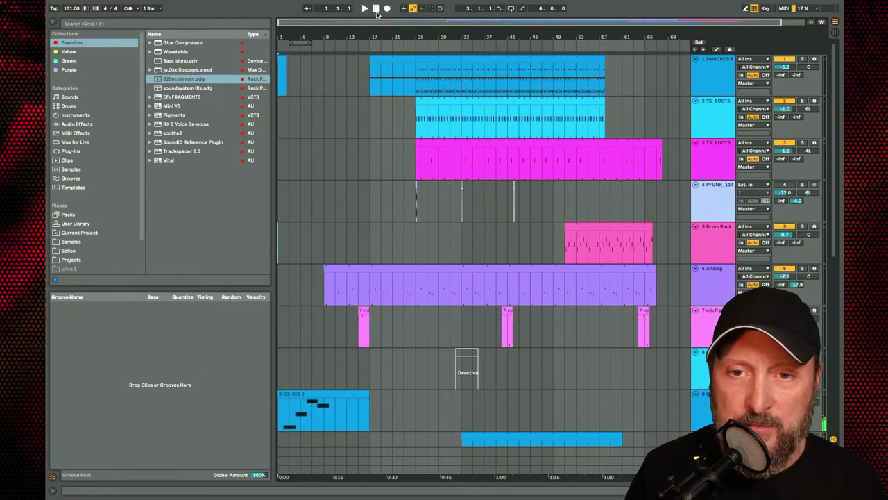
{"action": "key", "text": "space"}
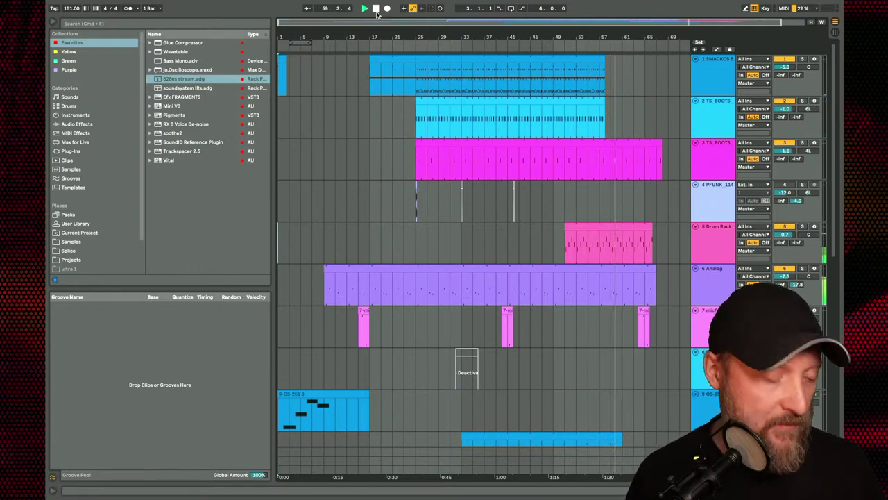
{"action": "key", "text": "Tab"}
{"action": "key", "text": "Tab"}
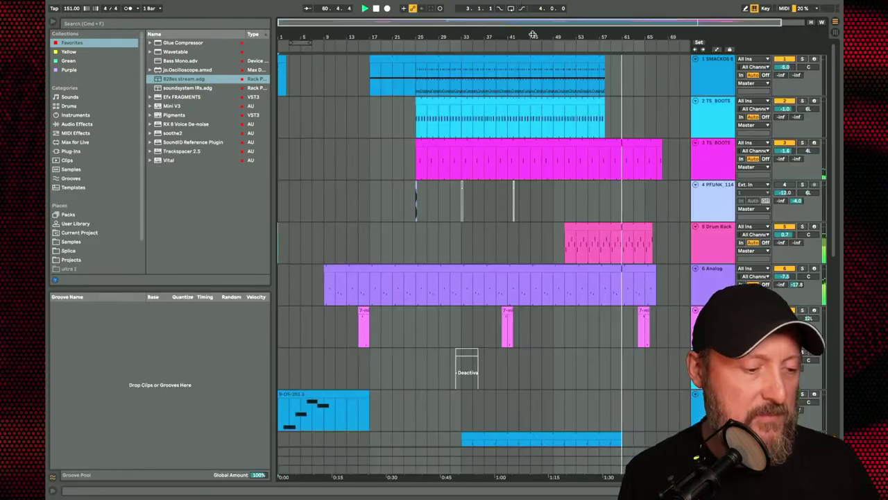
- Copy the OS-251 clip at the start of the arrangement to bar 57 on the same track
{"action": "left_click_drag", "start_coordinate": [523, 36], "coordinate": [520, 33]}
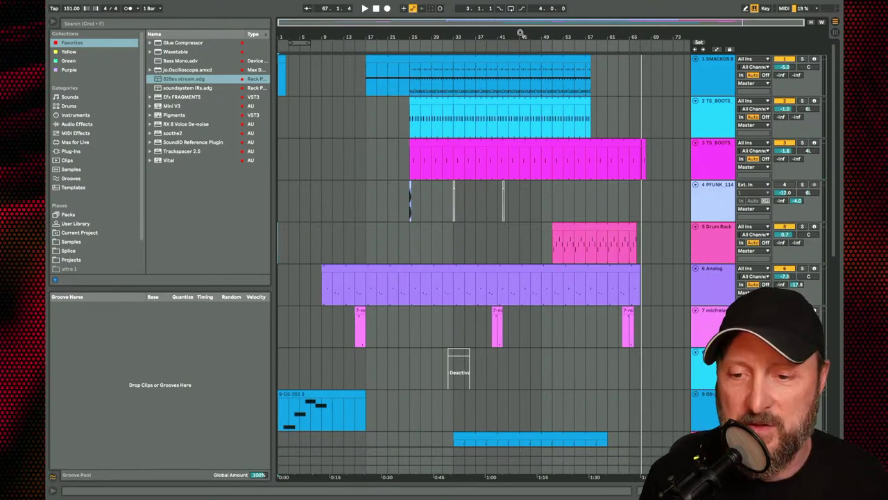
{"action": "left_click", "coordinate": [288, 393]}
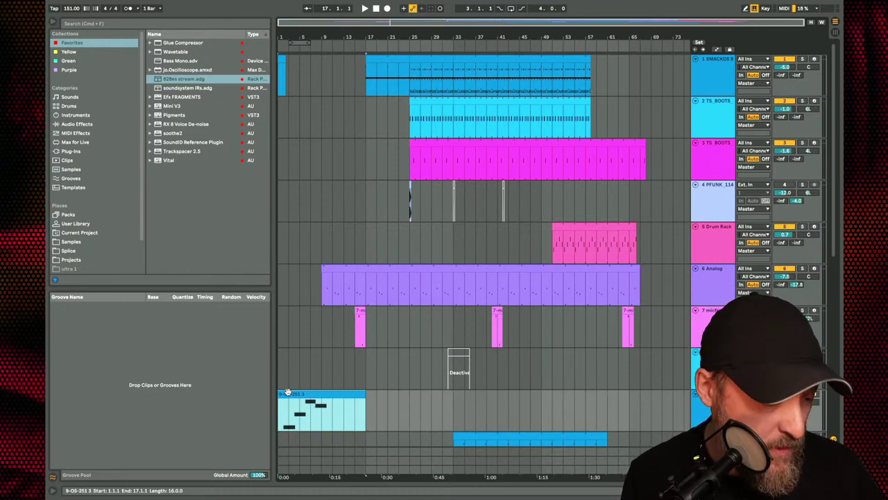
{"action": "left_click", "coordinate": [582, 405]}
{"action": "key", "text": "super+v"}
- Play the arrangement from about bar 45 and select bars 25 to 33 of the SMACKOS track
{"action": "key", "text": "space"}
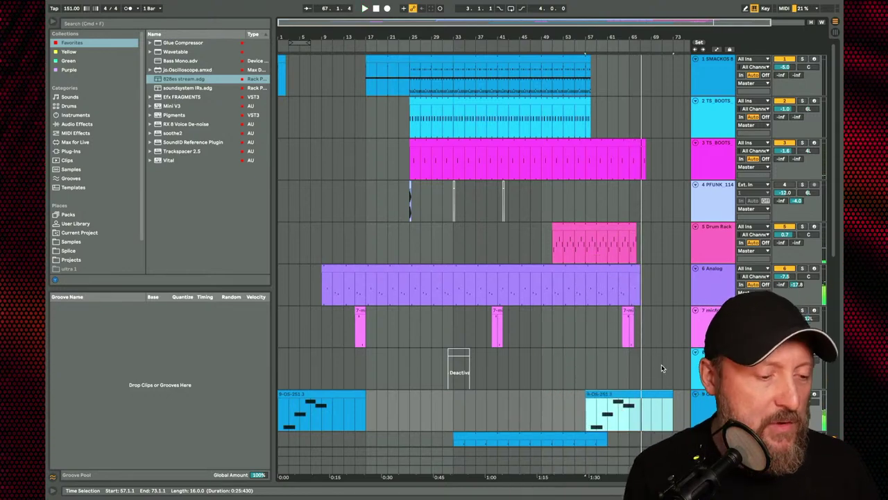
{"action": "left_click", "coordinate": [524, 43]}
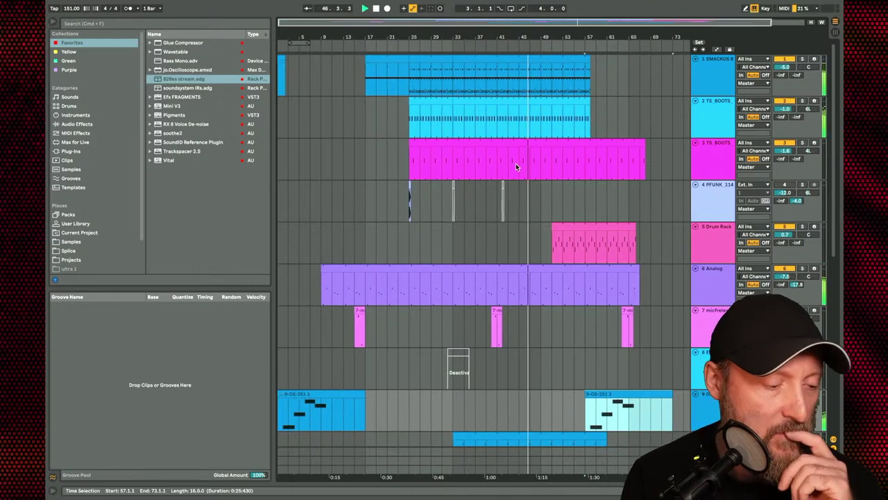
{"action": "scroll", "coordinate": [516, 163], "scroll_direction": "right", "scroll_amount": 2}
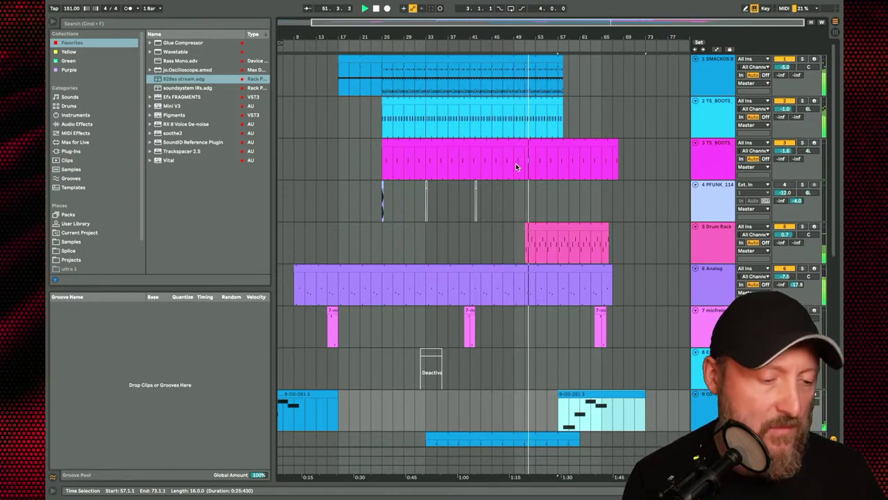
{"action": "left_click_drag", "start_coordinate": [424, 63], "coordinate": [381, 63]}
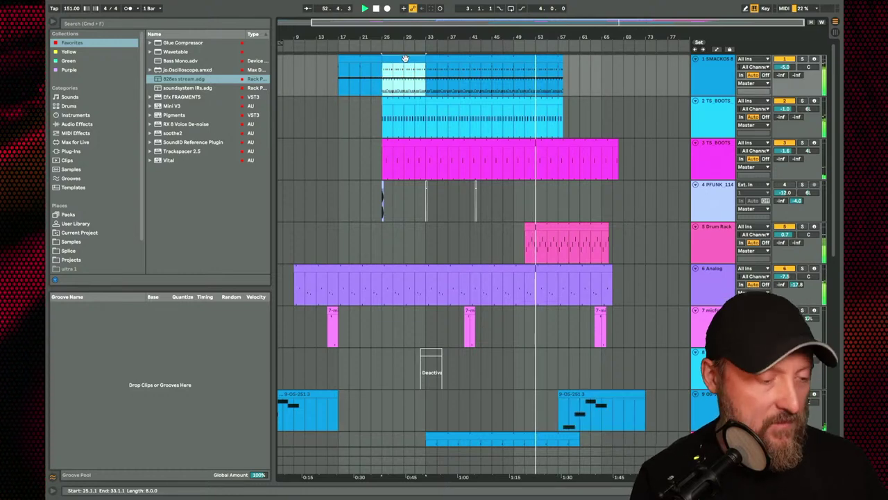
- Record into the arrangement from Session View while launching the sixth-row SMACKOS clip and the Pigments clip
{"action": "key", "text": "Tab"}
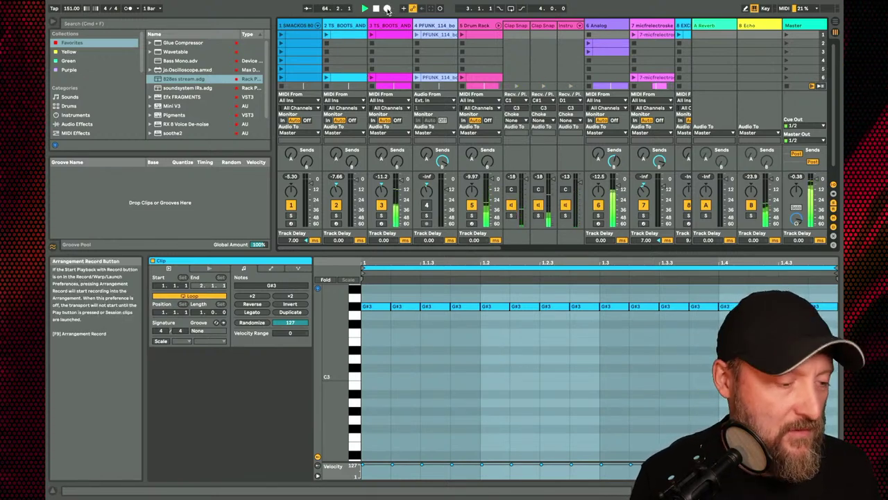
{"action": "left_click", "coordinate": [281, 79]}
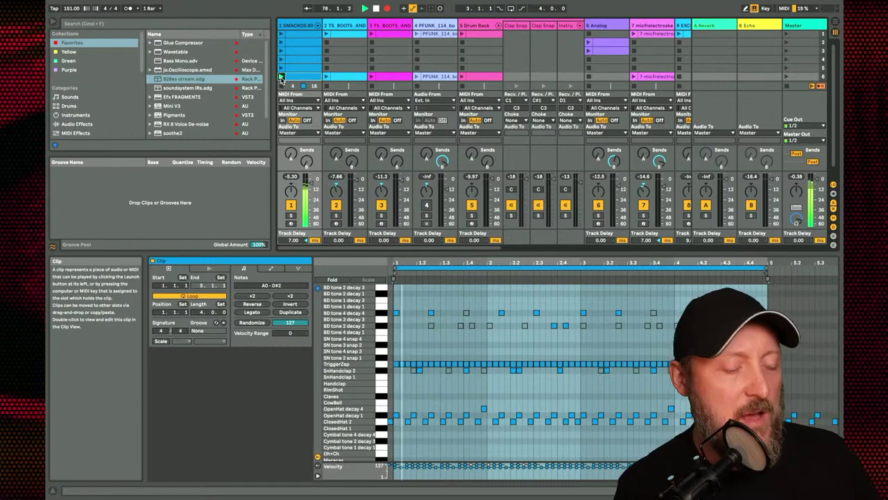
{"action": "scroll", "coordinate": [464, 55], "scroll_direction": "right", "scroll_amount": 5}
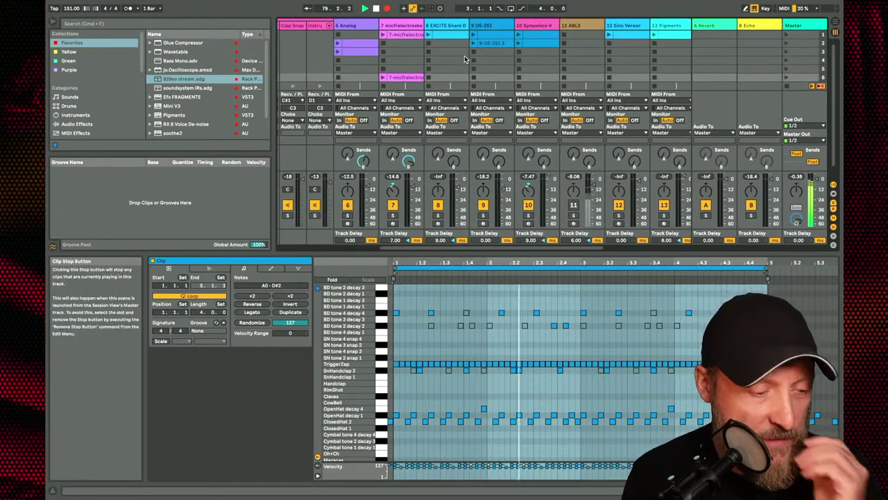
{"action": "scroll", "coordinate": [465, 56], "scroll_direction": "right", "scroll_amount": 3}
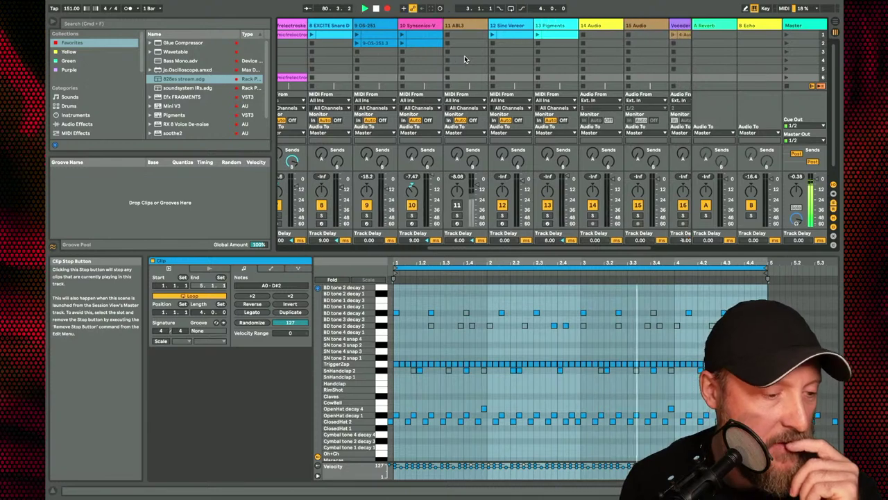
{"action": "scroll", "coordinate": [464, 55], "scroll_direction": "right", "scroll_amount": 1}
{"action": "left_click", "coordinate": [531, 36]}
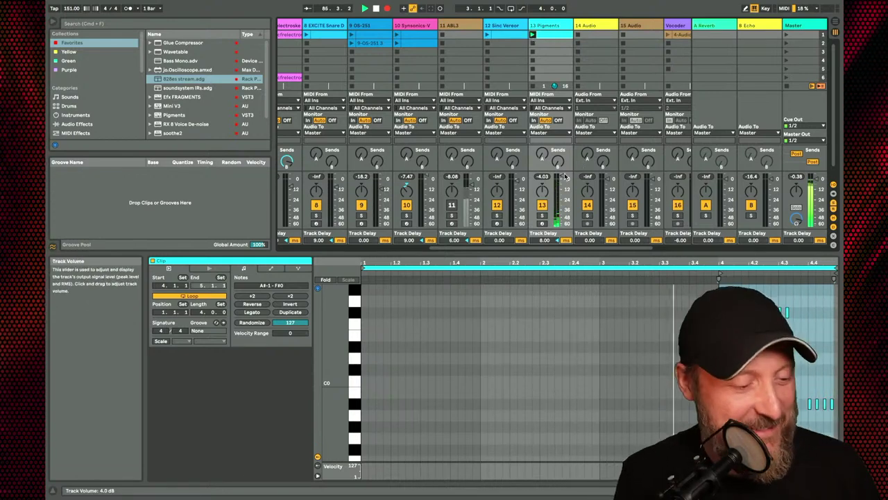
{"action": "left_click", "coordinate": [553, 26]}
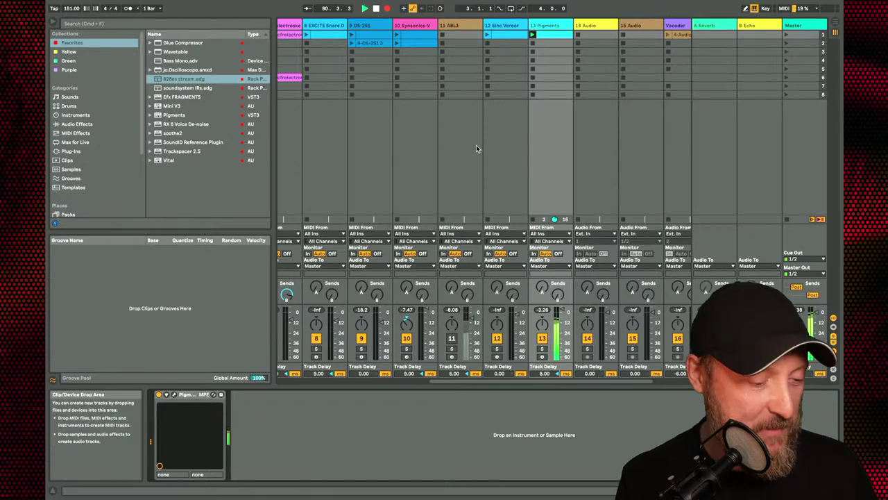
- Open the second-row clip on the Analog track and launch it
{"action": "scroll", "coordinate": [474, 146], "scroll_direction": "left", "scroll_amount": 3}
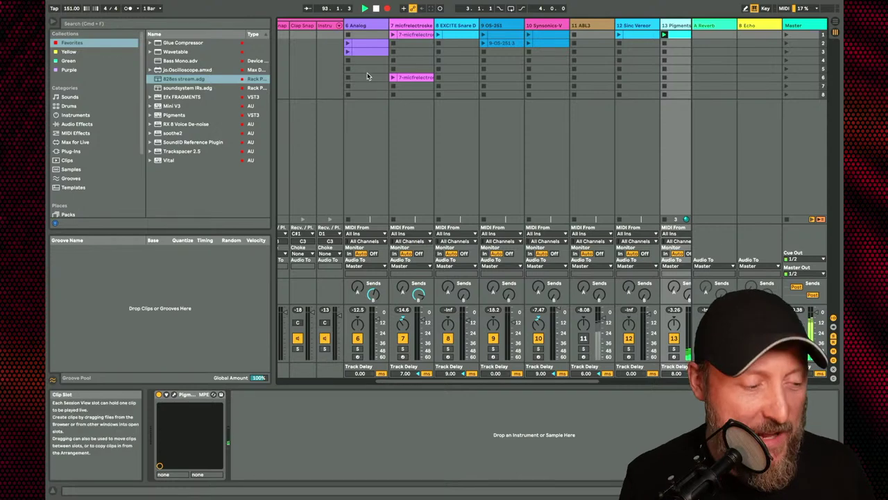
{"action": "double_click", "coordinate": [360, 48]}
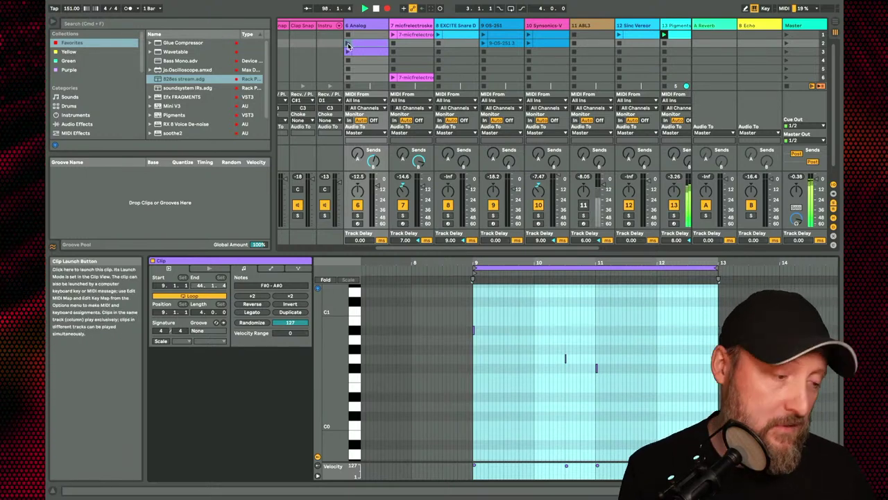
{"action": "left_click", "coordinate": [348, 45]}
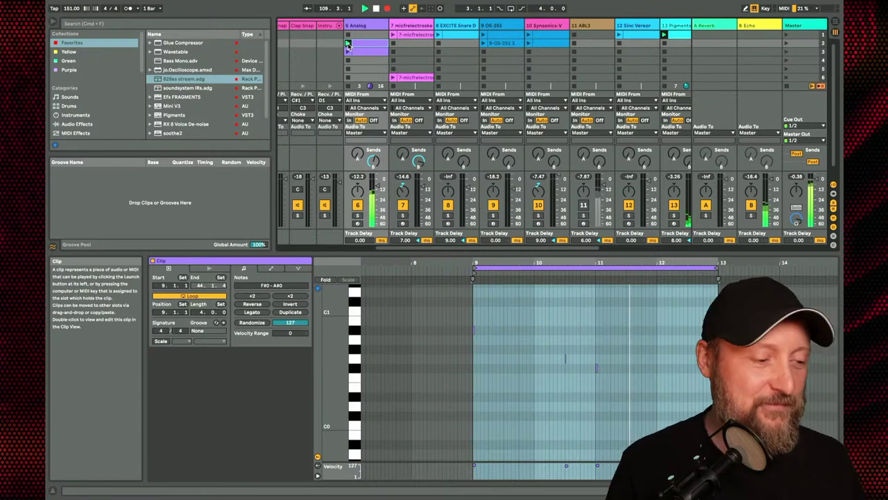
- Unmute the ABL3 track and show its device chain
{"action": "left_click", "coordinate": [583, 206]}
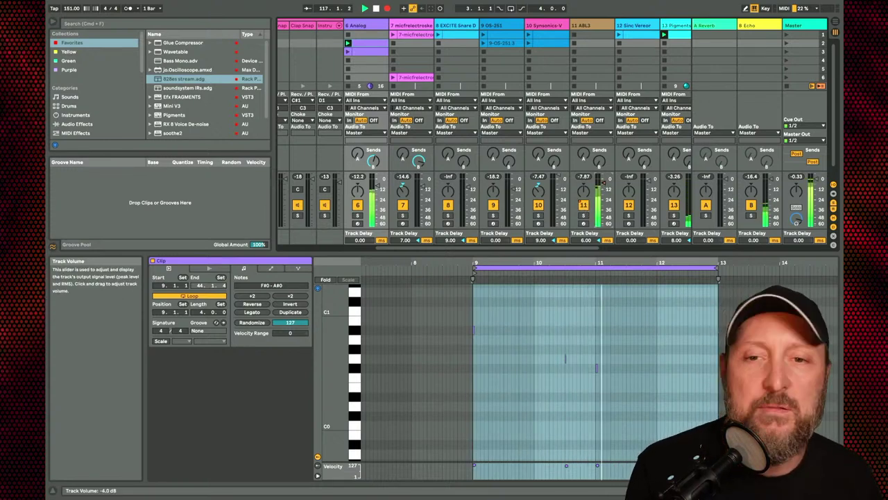
{"action": "left_click", "coordinate": [590, 25]}
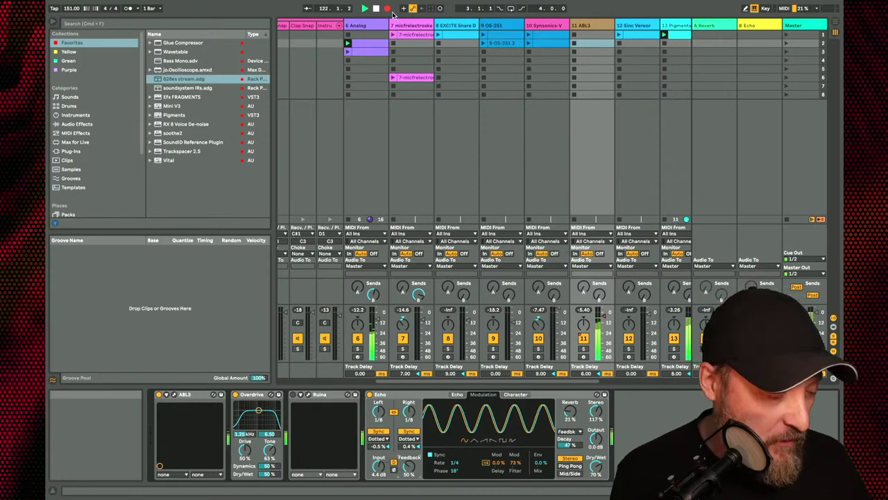
{"action": "key", "text": "Tab"}
{"action": "key", "text": "Tab"}
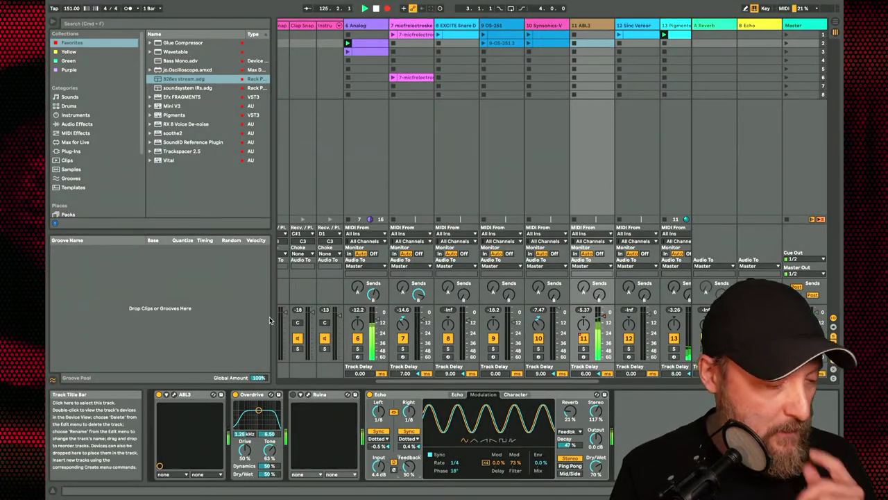
- Open the ABL3 instrument window and set the filter cutoff to 63%
{"action": "left_click", "coordinate": [174, 394]}
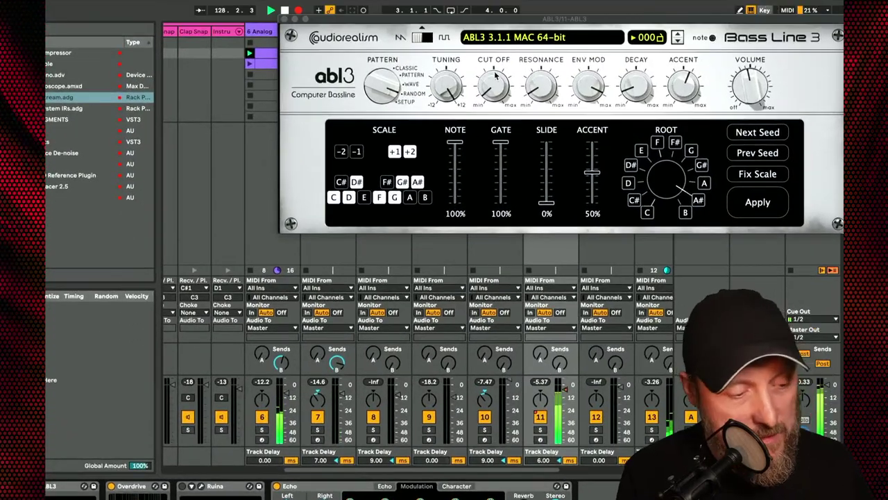
{"action": "left_click", "coordinate": [496, 76]}
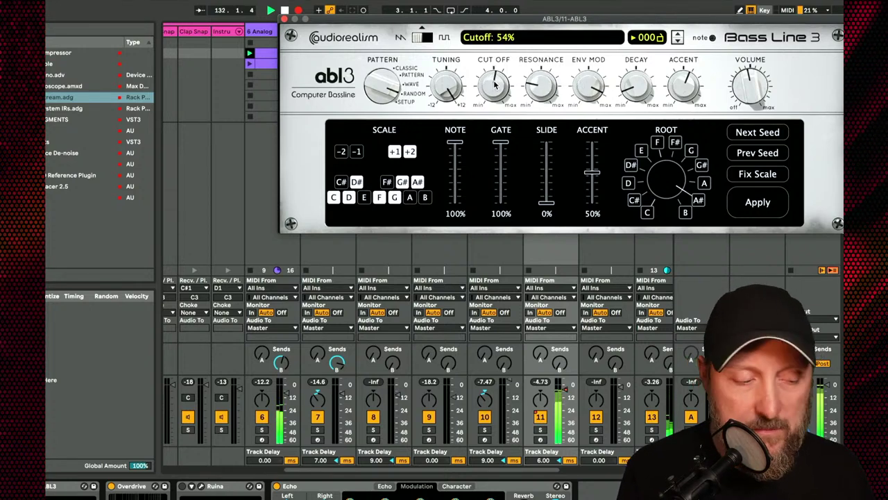
{"action": "left_click_drag", "start_coordinate": [495, 83], "coordinate": [495, 80]}
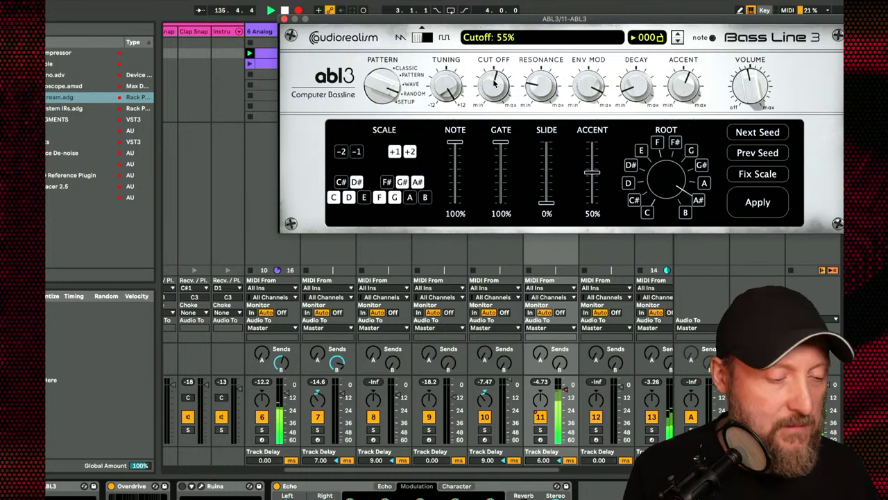
{"action": "left_click_drag", "start_coordinate": [495, 86], "coordinate": [492, 69]}
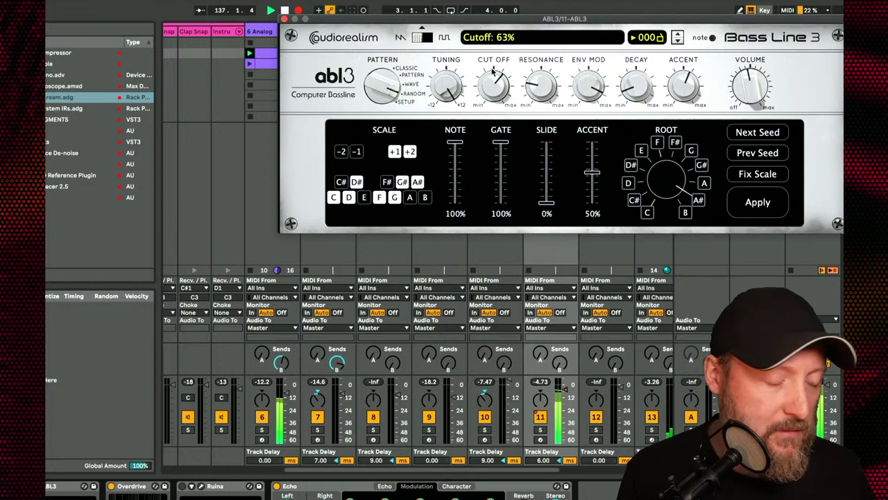
- Set the ABL3 resonance to 22% and the tuning to -6.9 semitones
{"action": "left_click_drag", "start_coordinate": [535, 90], "coordinate": [533, 169]}
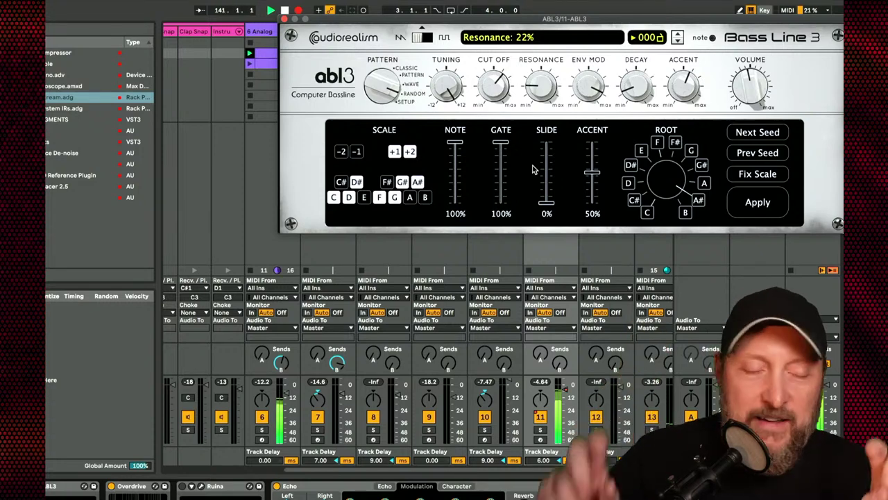
{"action": "left_click_drag", "start_coordinate": [494, 104], "coordinate": [425, 202]}
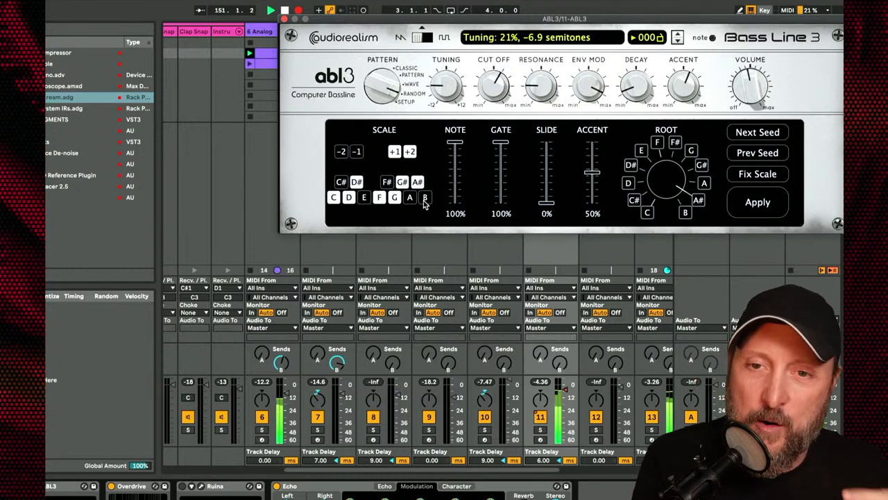
- Try sweeping the ABL3 tuning up and back down while moving the cutoff to 82% and back to 46%
{"action": "left_click_drag", "start_coordinate": [424, 202], "coordinate": [424, 201]}
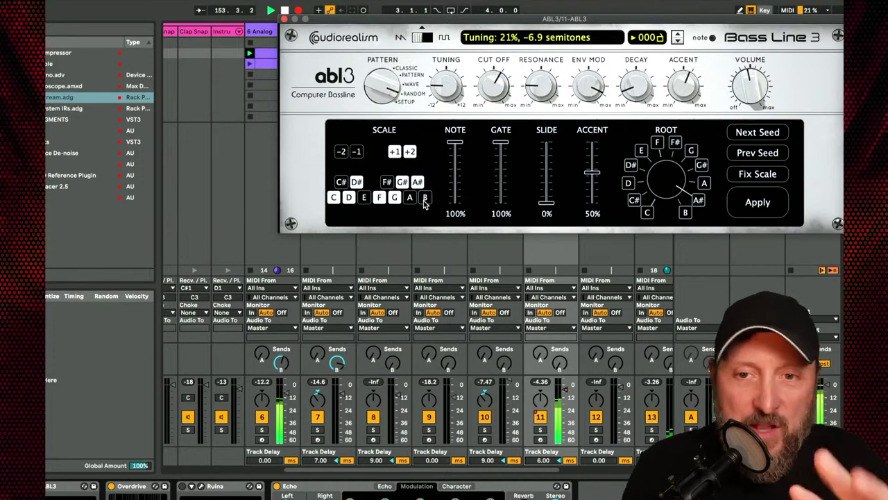
{"action": "left_click_drag", "start_coordinate": [459, 89], "coordinate": [466, 6]}
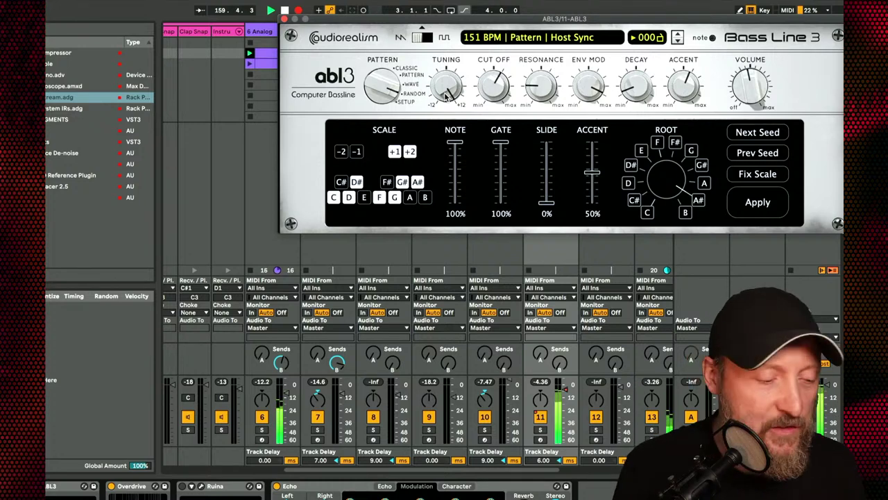
{"action": "left_click_drag", "start_coordinate": [493, 83], "coordinate": [490, 56]}
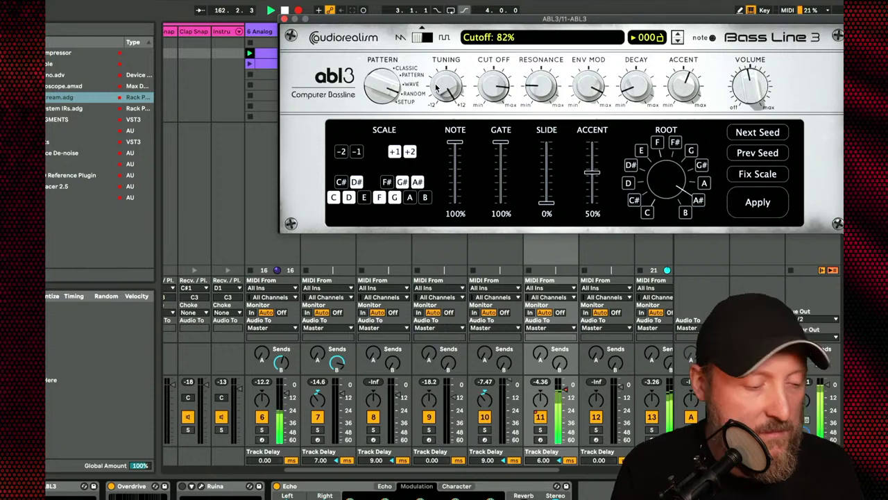
{"action": "left_click_drag", "start_coordinate": [440, 83], "coordinate": [497, 138]}
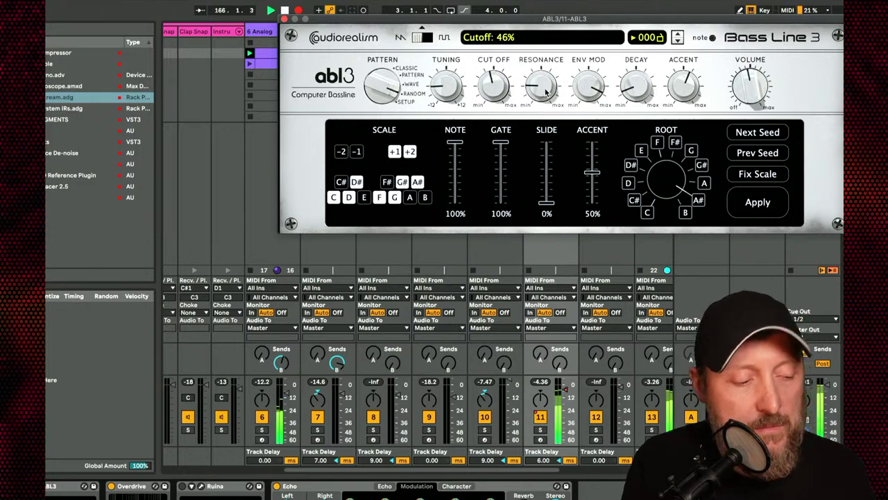
- Try a higher ABL3 resonance with the decay at 19% and the cutoff at 42%
{"action": "left_click_drag", "start_coordinate": [546, 92], "coordinate": [546, 43]}
{"action": "left_click_drag", "start_coordinate": [539, 82], "coordinate": [489, 48]}
{"action": "mouse_move", "coordinate": [630, 97]}
{"action": "left_mouse_down"}
{"action": "mouse_move", "coordinate": [673, 22]}
{"action": "mouse_move", "coordinate": [666, 4]}
{"action": "mouse_move", "coordinate": [641, 89]}
{"action": "left_mouse_up"}
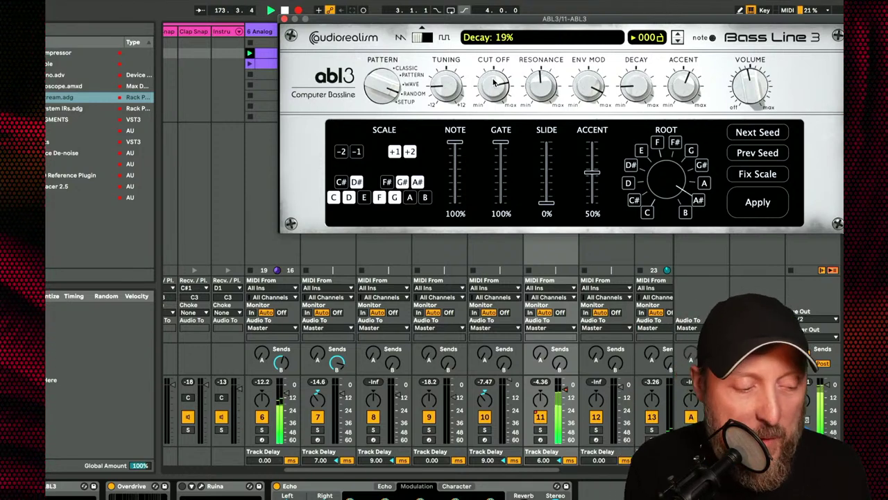
{"action": "left_click_drag", "start_coordinate": [494, 82], "coordinate": [488, 122]}
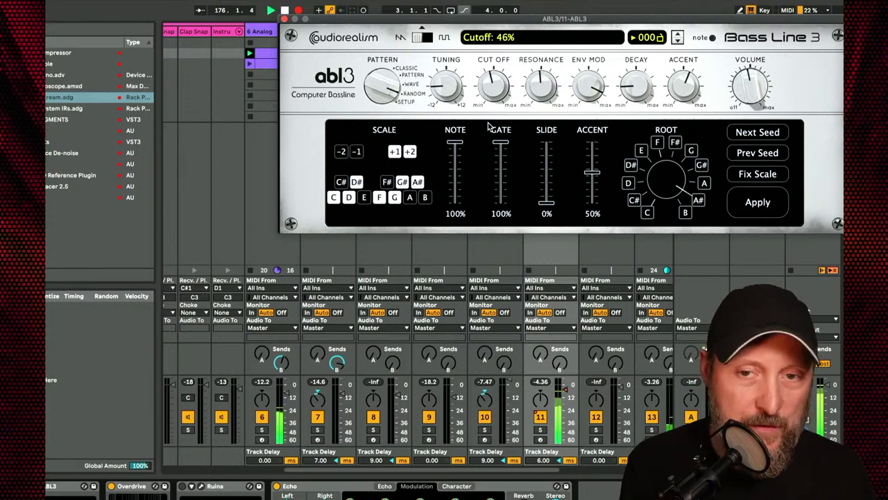
{"action": "left_click_drag", "start_coordinate": [489, 127], "coordinate": [489, 130]}
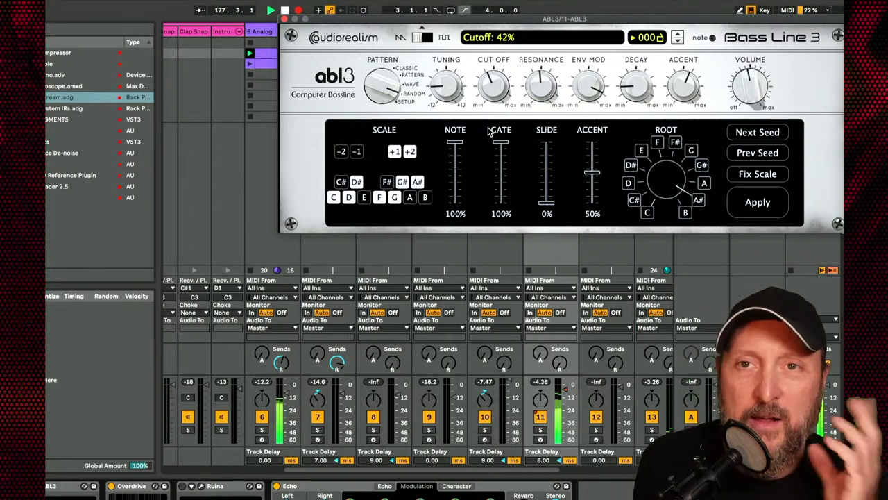
- Darken the ABL3 sound with a low cutoff, low resonance, 11% decay and 99% envelope modulation
{"action": "left_click_drag", "start_coordinate": [489, 131], "coordinate": [487, 154]}
{"action": "left_click_drag", "start_coordinate": [496, 95], "coordinate": [487, 97]}
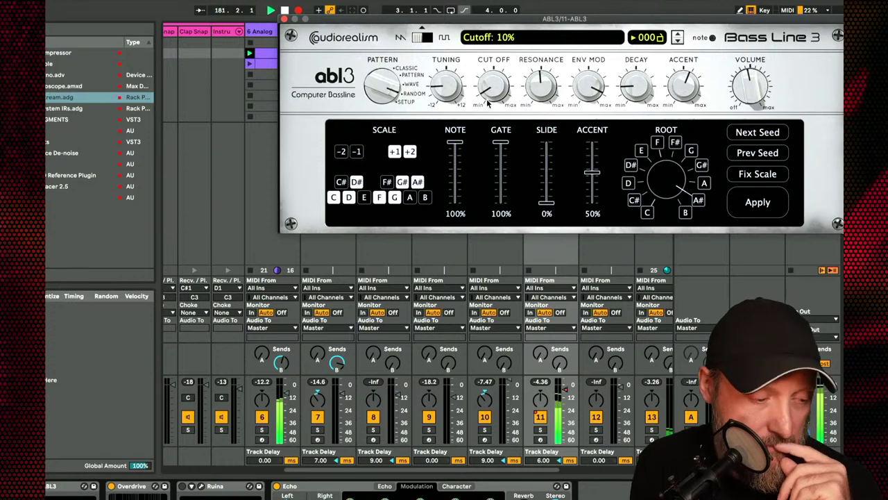
{"action": "left_click_drag", "start_coordinate": [541, 87], "coordinate": [533, 156]}
{"action": "left_click_drag", "start_coordinate": [635, 89], "coordinate": [638, 105]}
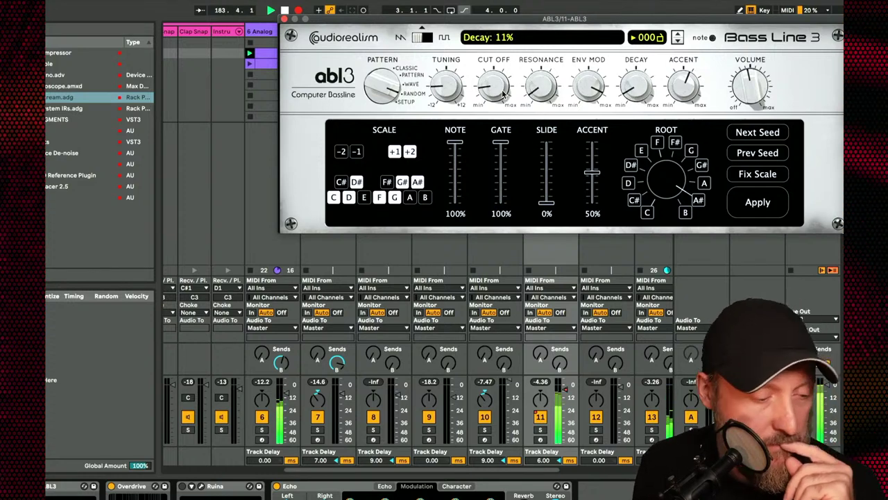
{"action": "mouse_move", "coordinate": [504, 94]}
{"action": "left_mouse_down"}
{"action": "mouse_move", "coordinate": [504, 82]}
{"action": "mouse_move", "coordinate": [502, 99]}
{"action": "left_mouse_up"}
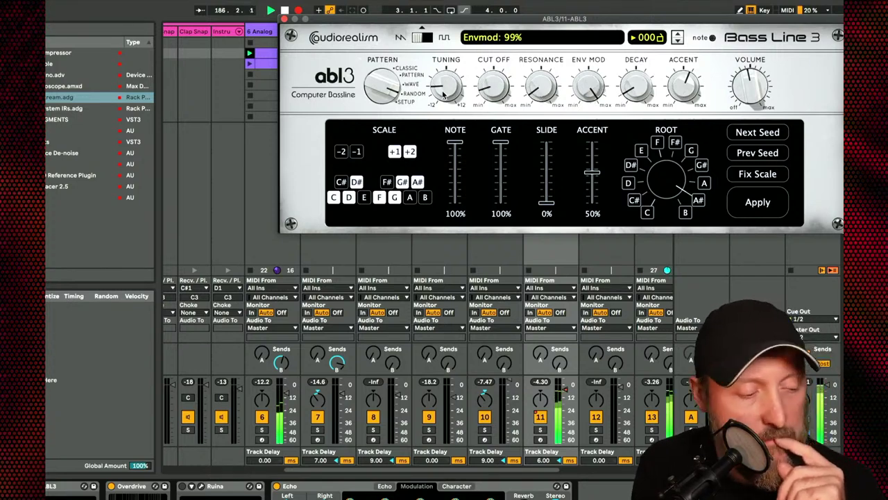
- Try several ABL3 tunings and set it to +12.0 semitones with the cutoff at 11%
{"action": "left_click_drag", "start_coordinate": [444, 90], "coordinate": [465, 8]}
{"action": "left_click_drag", "start_coordinate": [458, 87], "coordinate": [451, 92]}
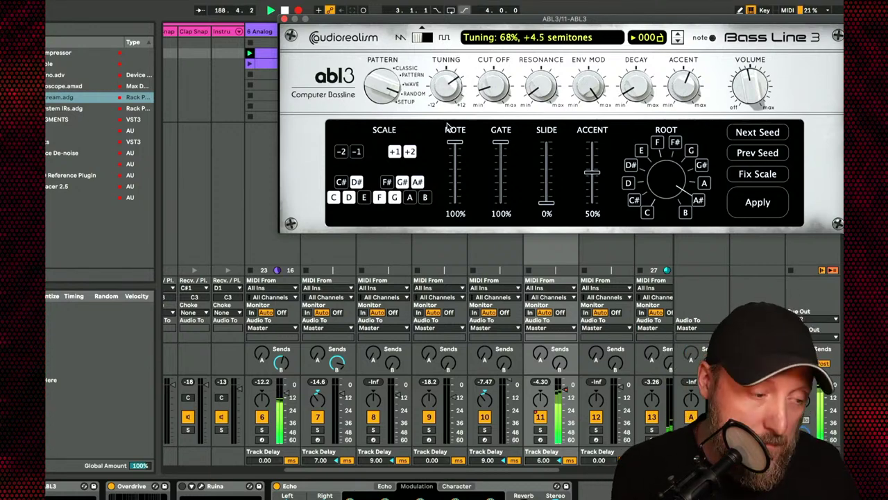
{"action": "left_click_drag", "start_coordinate": [447, 127], "coordinate": [440, 198]}
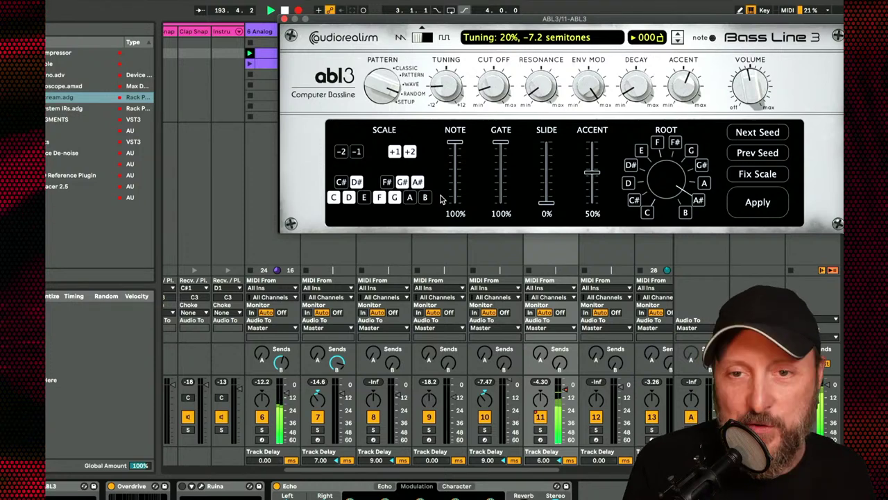
{"action": "left_click_drag", "start_coordinate": [439, 199], "coordinate": [474, 21]}
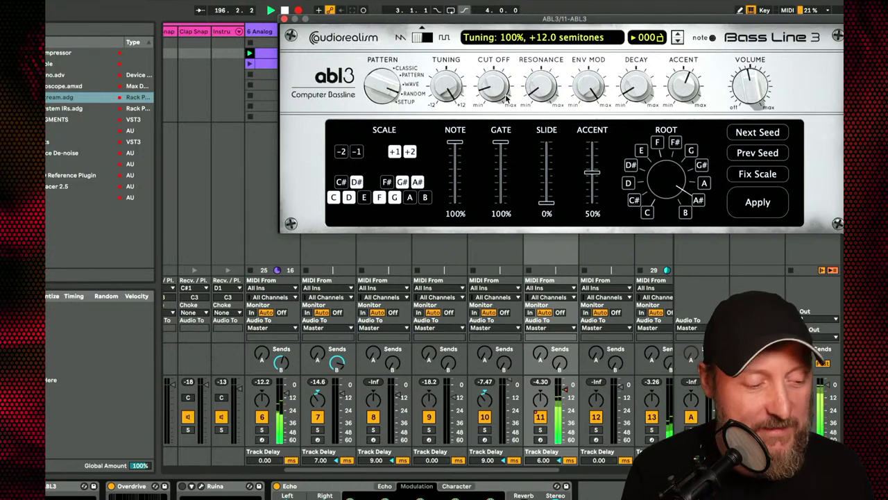
{"action": "mouse_move", "coordinate": [505, 98]}
{"action": "left_mouse_down"}
{"action": "mouse_move", "coordinate": [507, 17]}
{"action": "mouse_move", "coordinate": [501, 100]}
{"action": "left_mouse_up"}
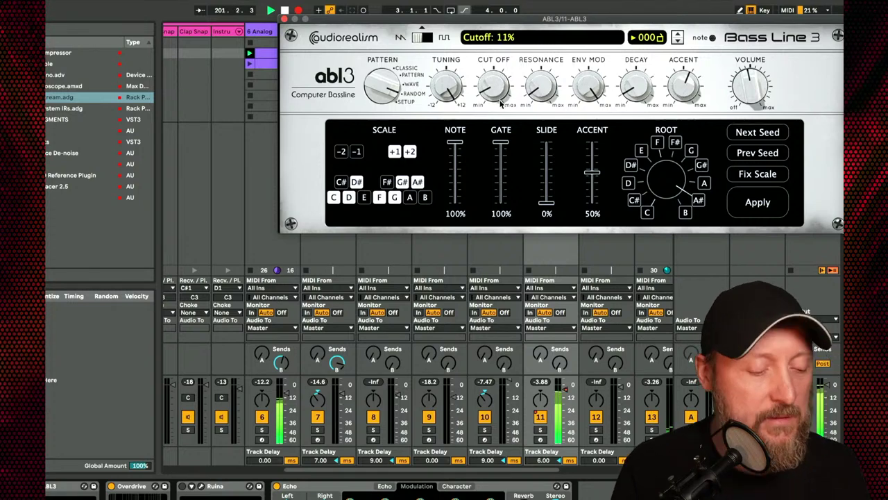
- Mute the ABL3 track and close its instrument window
{"action": "left_click", "coordinate": [540, 416]}
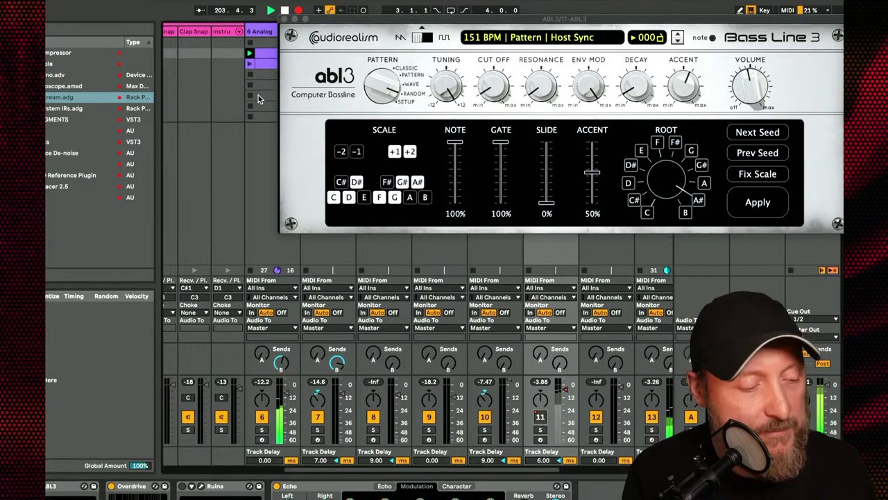
{"action": "left_click", "coordinate": [287, 19]}
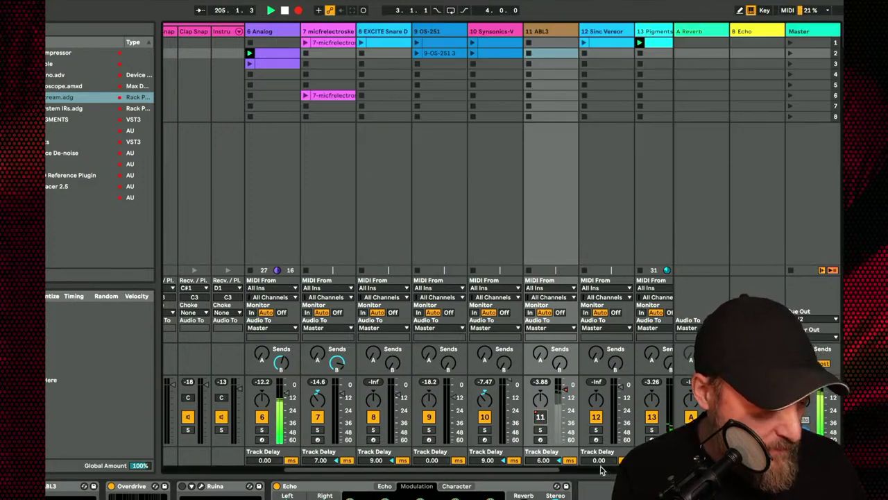
{"action": "left_click_drag", "start_coordinate": [600, 471], "coordinate": [601, 357]}
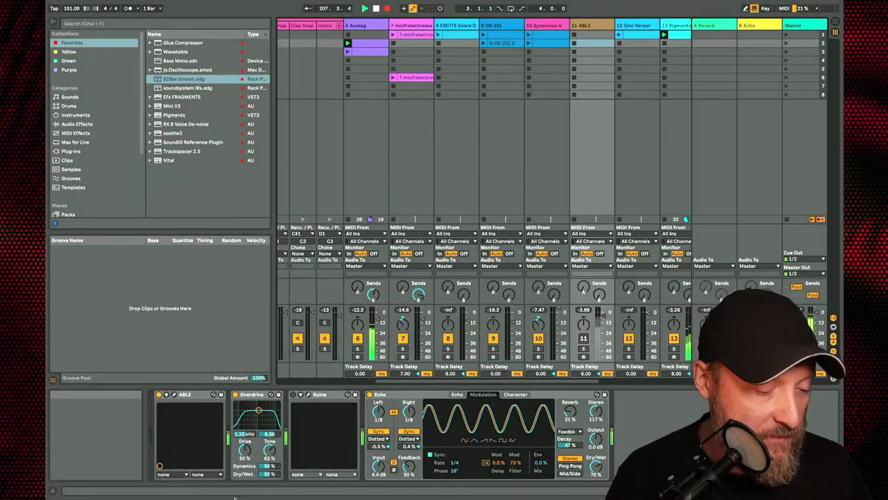
- Stop the clip playing on the SMACKOS drum track
{"action": "scroll", "coordinate": [369, 136], "scroll_direction": "left", "scroll_amount": 5}
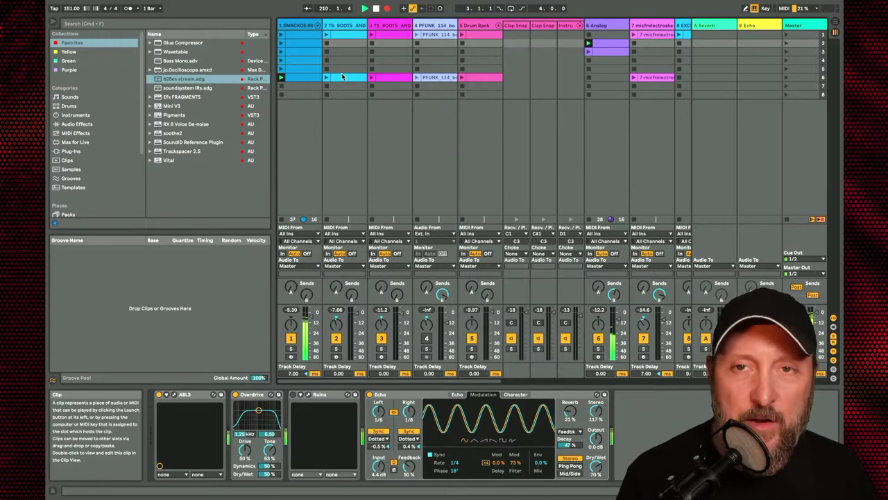
{"action": "scroll", "coordinate": [541, 65], "scroll_direction": "right", "scroll_amount": 2}
{"action": "scroll", "coordinate": [541, 65], "scroll_direction": "left", "scroll_amount": 2}
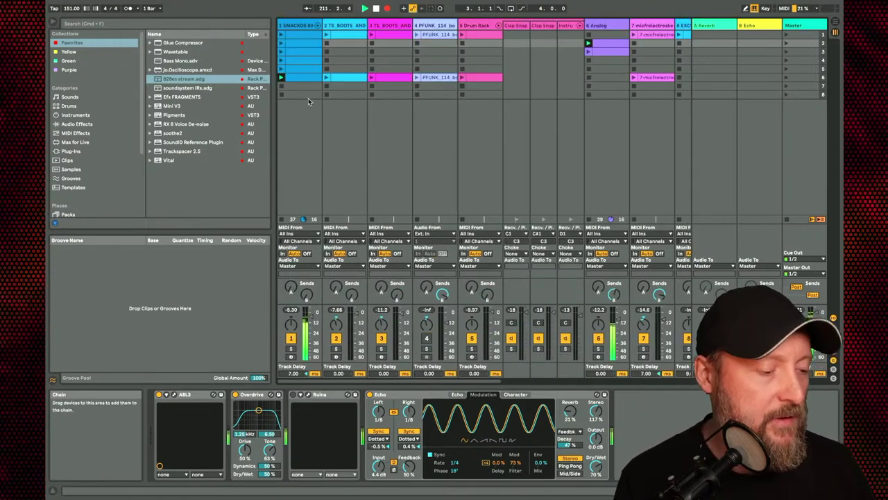
{"action": "left_click", "coordinate": [281, 91]}
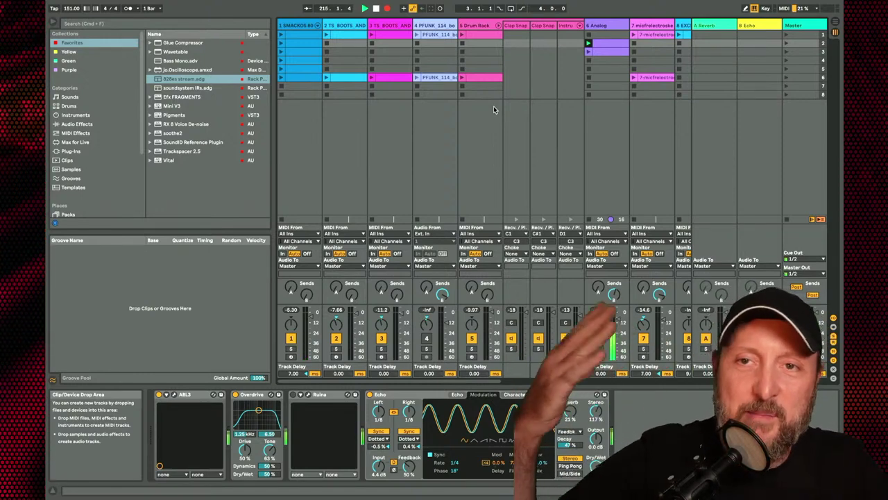
- Launch the second-row clip on the OS-251 track and show its notes
{"action": "scroll", "coordinate": [508, 99], "scroll_direction": "right", "scroll_amount": 1}
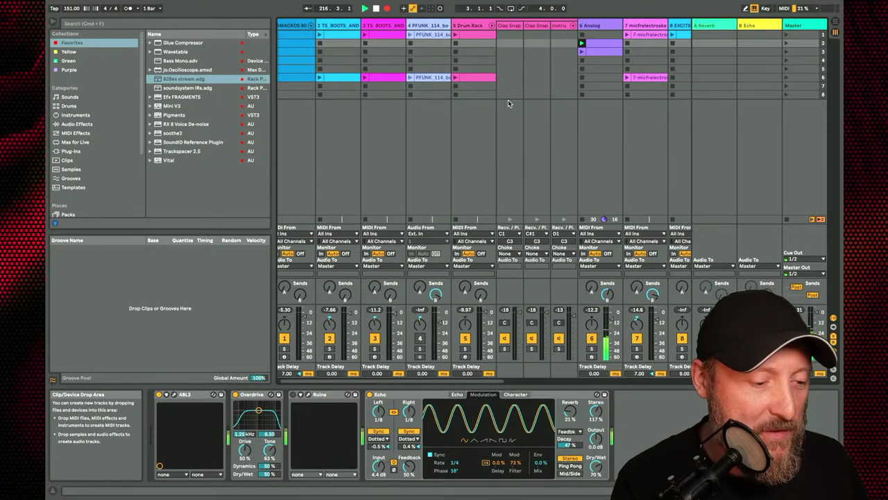
{"action": "key", "text": "Tab"}
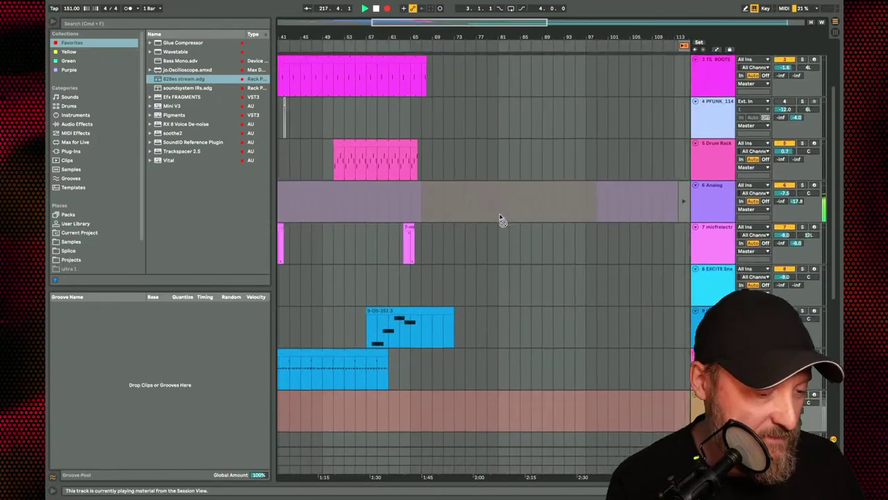
{"action": "key", "text": "Tab"}
{"action": "scroll", "coordinate": [570, 143], "scroll_direction": "right", "scroll_amount": 6}
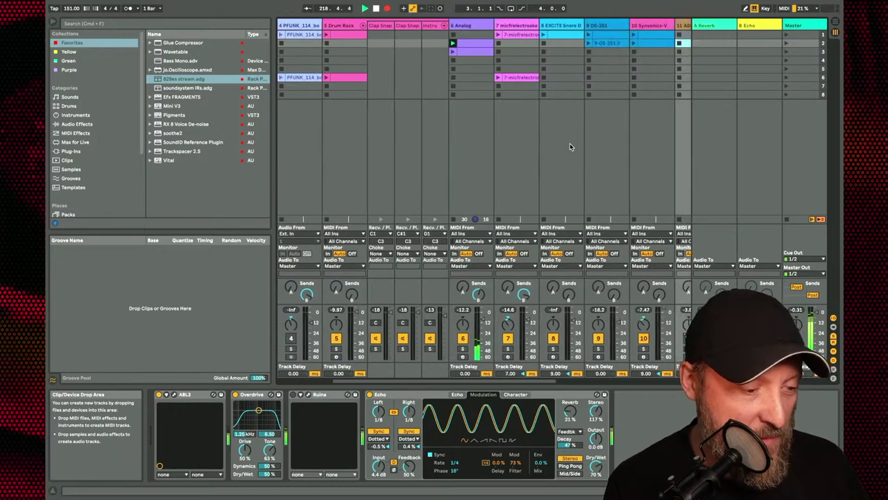
{"action": "left_click", "coordinate": [572, 44]}
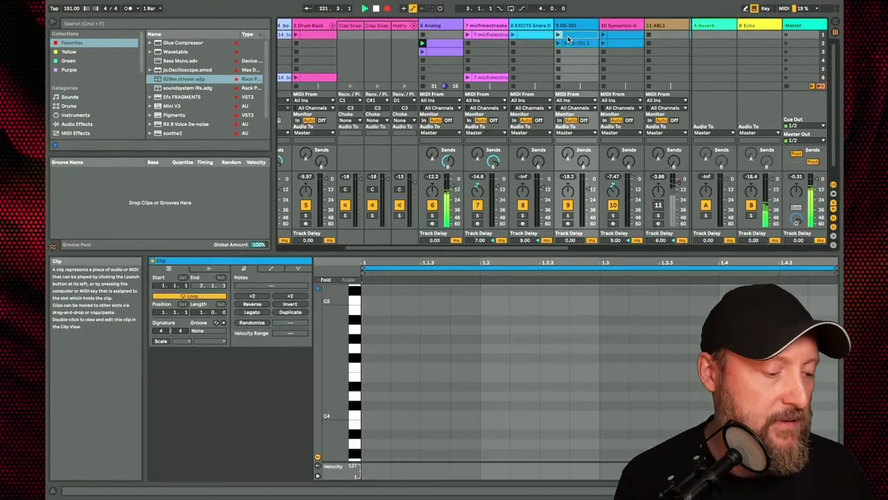
{"action": "left_click", "coordinate": [559, 44]}
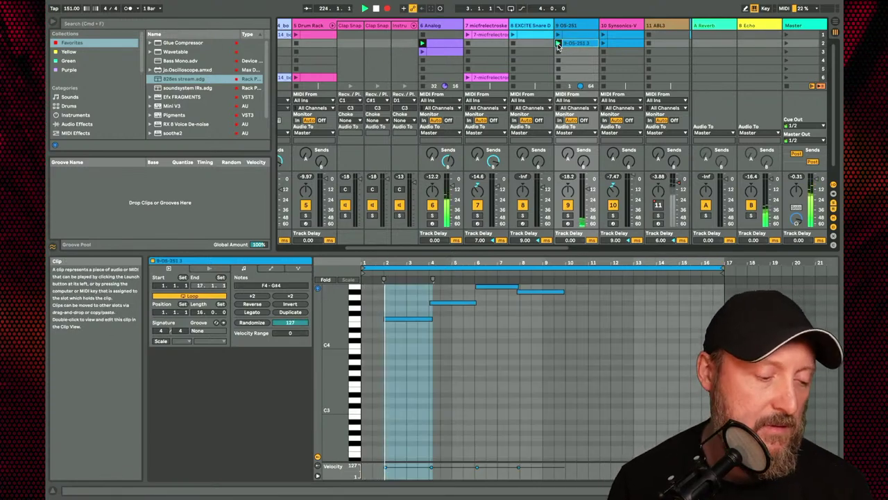
- Raise the OS-251 track volume to -8.0 dB and show the track's device chain
{"action": "left_click_drag", "start_coordinate": [589, 189], "coordinate": [588, 188]}
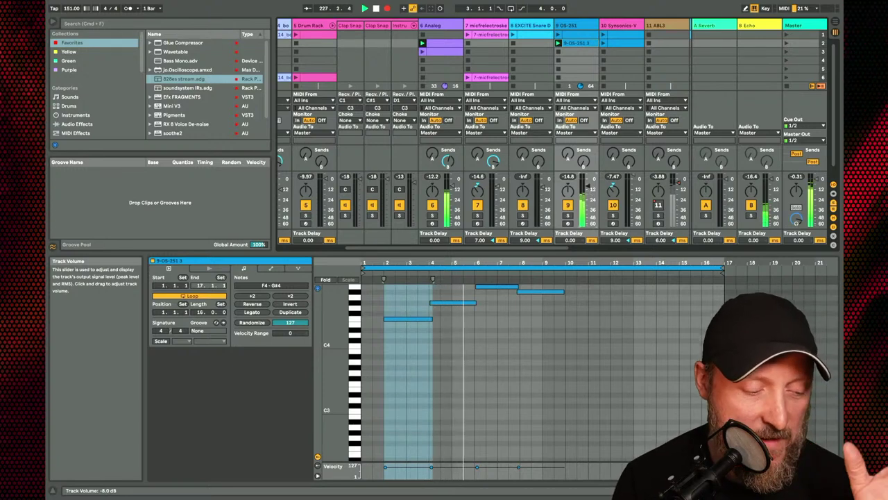
{"action": "double_click", "coordinate": [583, 26]}
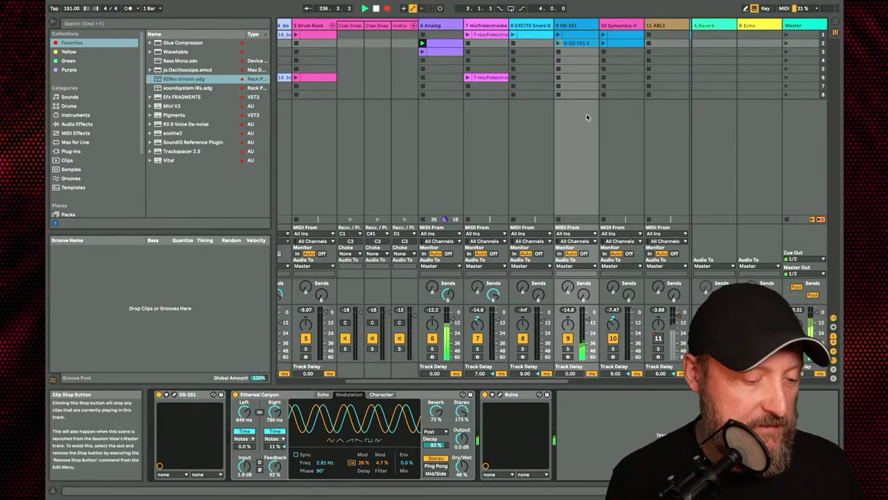
- Audition the first-row clip on the Sinc Vereor track and stop it again
{"action": "scroll", "coordinate": [629, 158], "scroll_direction": "right", "scroll_amount": 3}
{"action": "scroll", "coordinate": [629, 156], "scroll_direction": "right", "scroll_amount": 3}
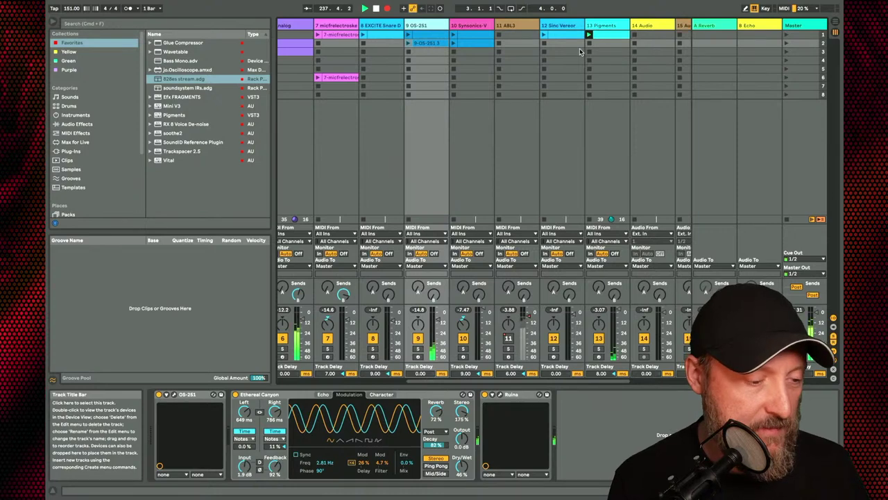
{"action": "left_click", "coordinate": [544, 36]}
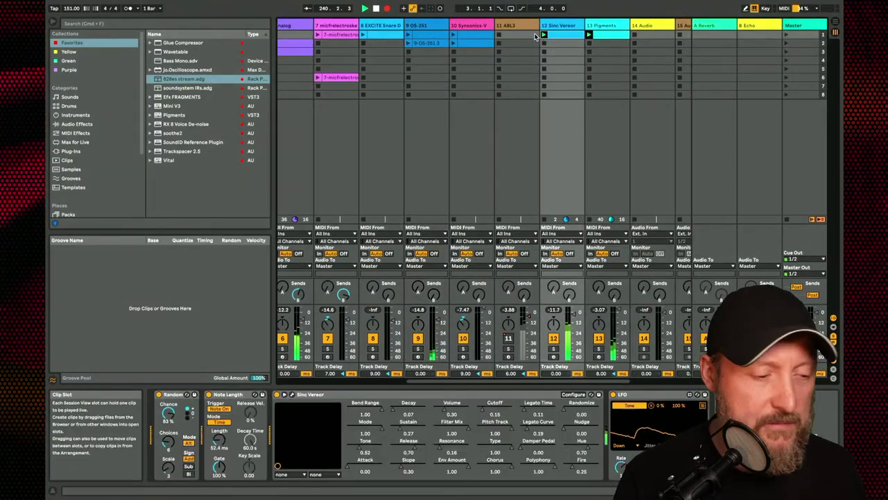
{"action": "left_click", "coordinate": [546, 45]}
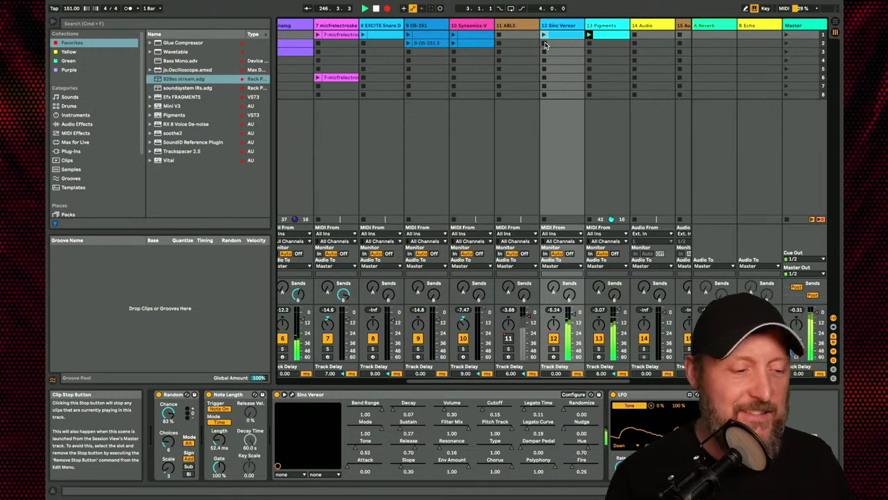
- Launch the third-row clip on the SMACKOS drum track
{"action": "scroll", "coordinate": [545, 44], "scroll_direction": "left", "scroll_amount": 5}
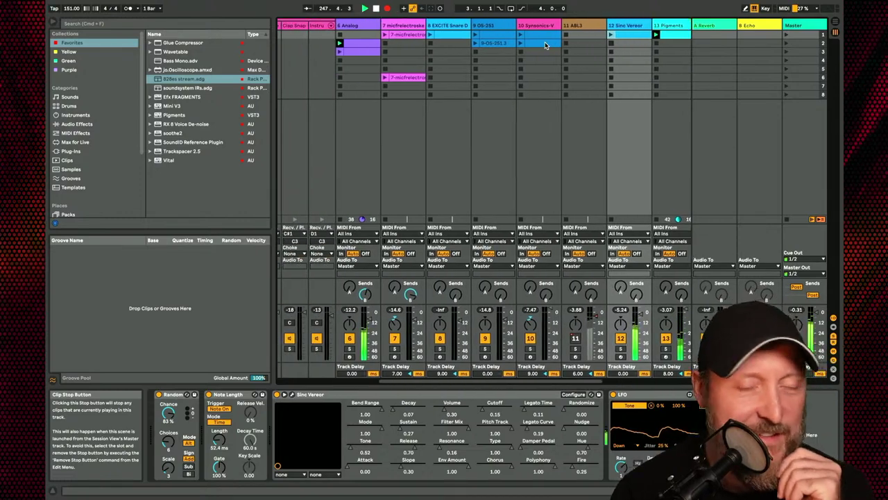
{"action": "scroll", "coordinate": [545, 44], "scroll_direction": "left", "scroll_amount": 2}
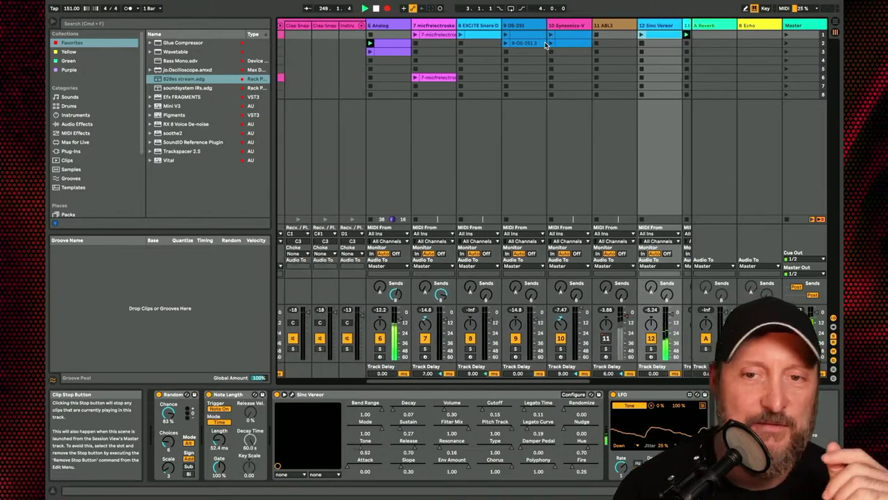
{"action": "scroll", "coordinate": [544, 43], "scroll_direction": "left", "scroll_amount": 4}
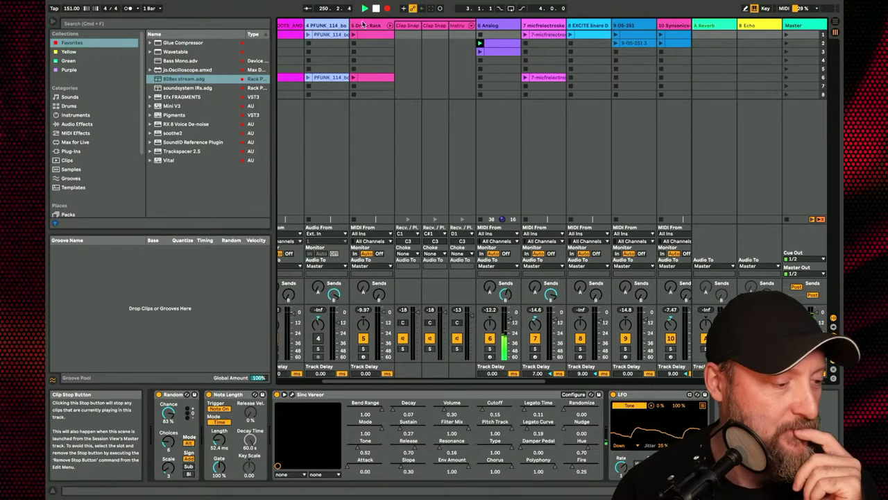
{"action": "scroll", "coordinate": [308, 42], "scroll_direction": "left", "scroll_amount": 3}
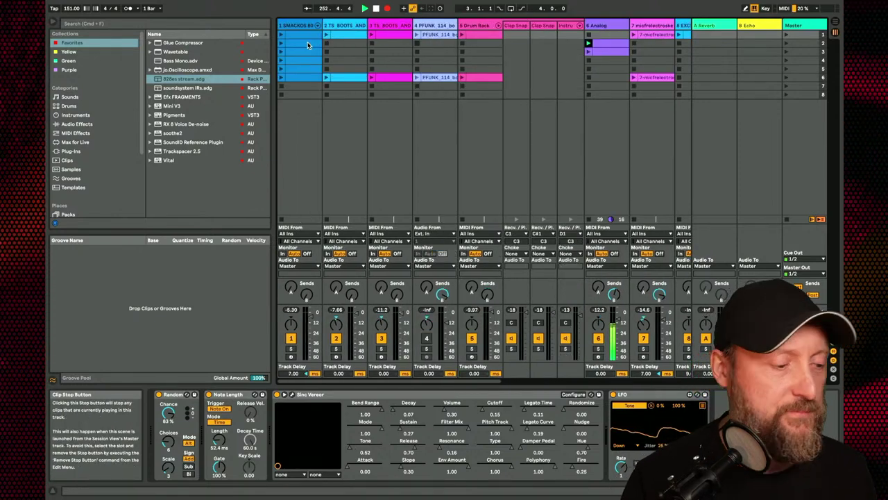
{"action": "left_click", "coordinate": [283, 53]}
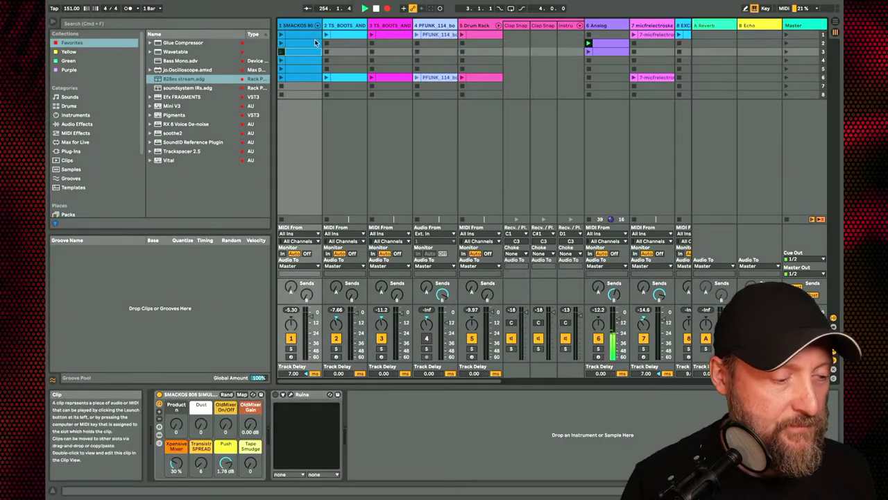
- Launch the first-row clips on both TS_BOOTS_AND_CLAPS tracks
{"action": "left_click", "coordinate": [327, 35]}
{"action": "left_click", "coordinate": [372, 36]}
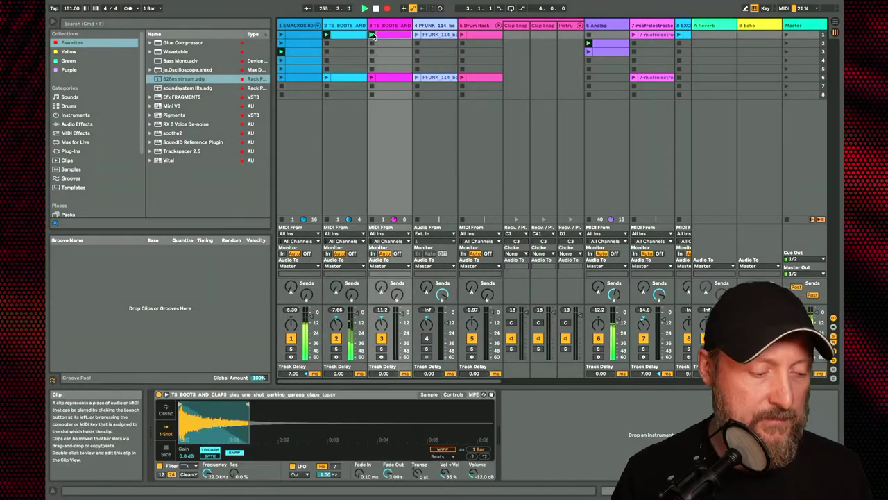
{"action": "left_click", "coordinate": [373, 36]}
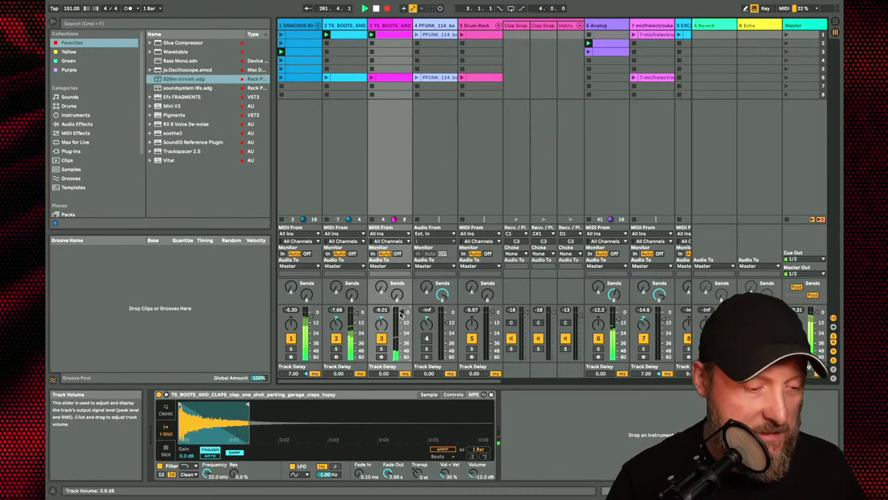
- Audition the first-row and sixth-row clips on track 7 (micfrelectroske) and stop the track
{"action": "scroll", "coordinate": [444, 150], "scroll_direction": "right", "scroll_amount": 2}
{"action": "left_click", "coordinate": [581, 35]}
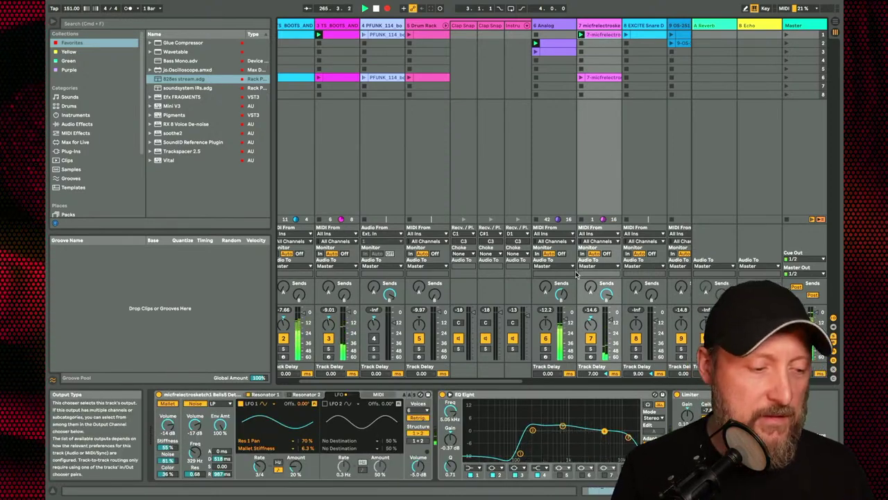
{"action": "left_click", "coordinate": [581, 77]}
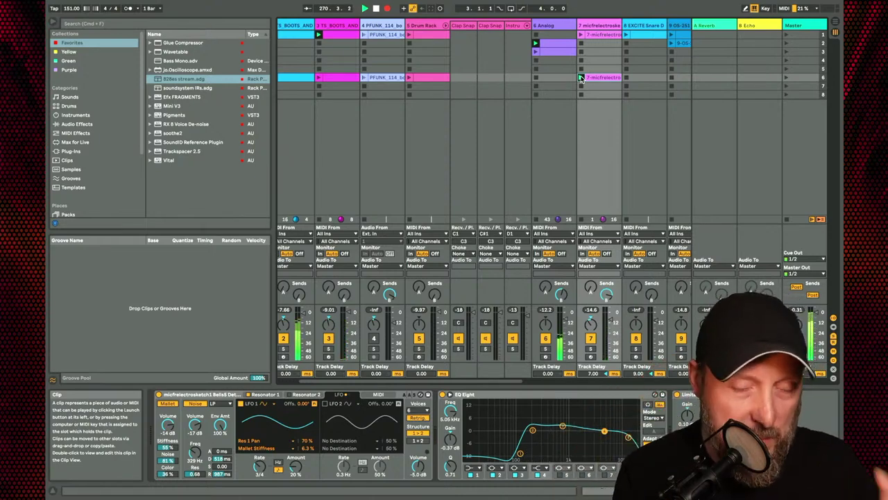
{"action": "left_click", "coordinate": [580, 77]}
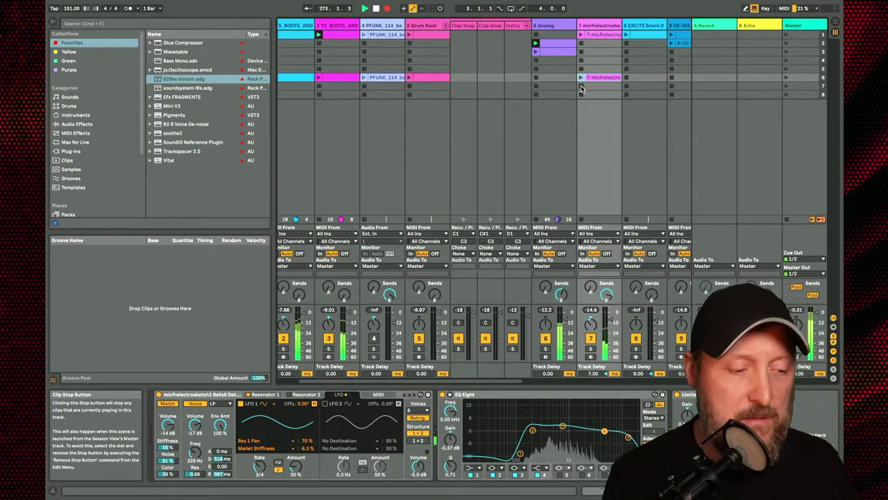
- Audition the first-row clip on the EXCITE Snare D track while raising the track volume to 0.6 dB, and stop it again
{"action": "scroll", "coordinate": [581, 88], "scroll_direction": "right", "scroll_amount": 3}
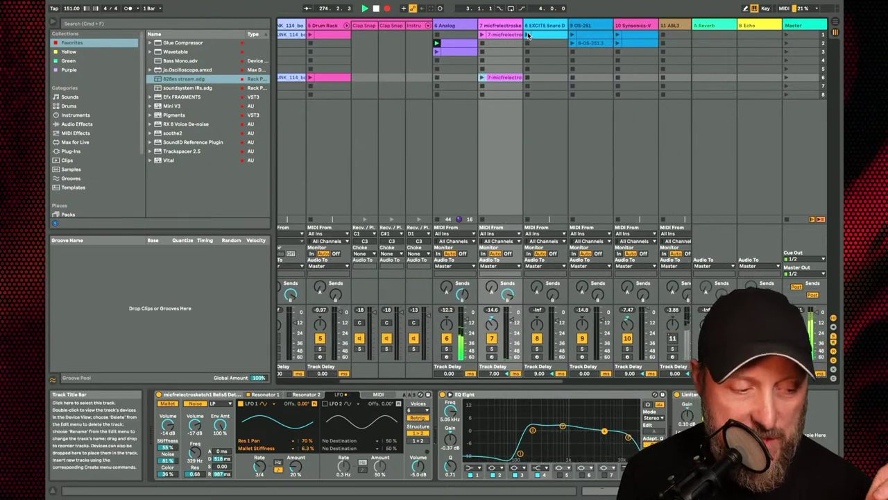
{"action": "left_click", "coordinate": [527, 34]}
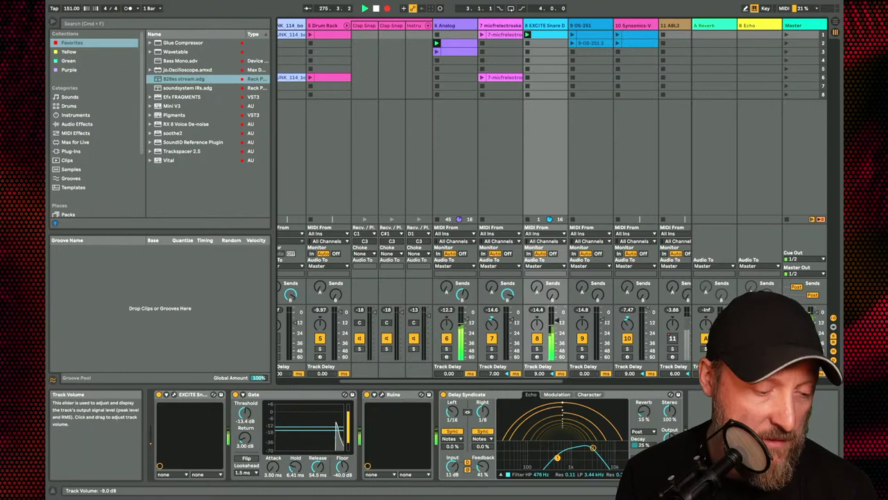
{"action": "left_click_drag", "start_coordinate": [537, 310], "coordinate": [536, 298]}
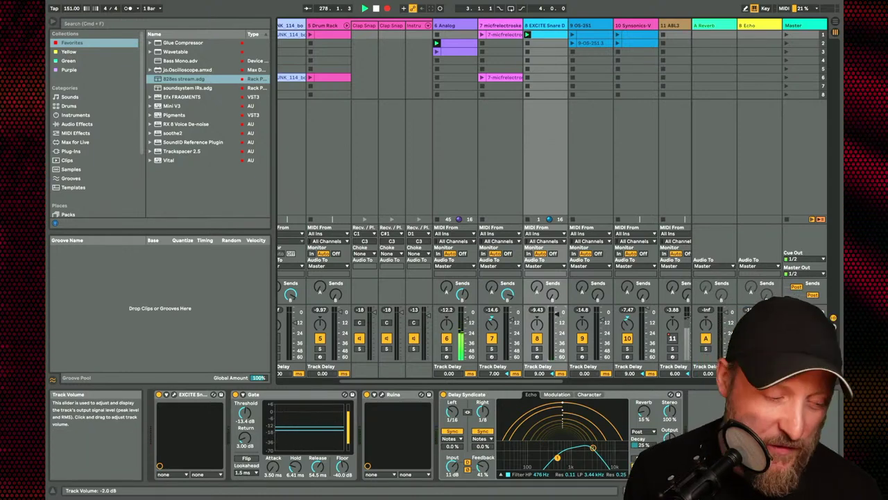
{"action": "left_click_drag", "start_coordinate": [557, 312], "coordinate": [556, 310]}
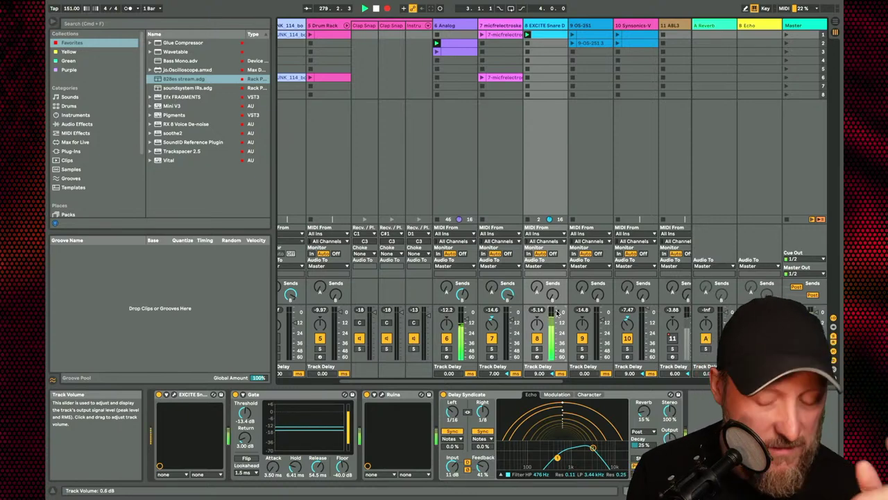
{"action": "left_click", "coordinate": [530, 46]}
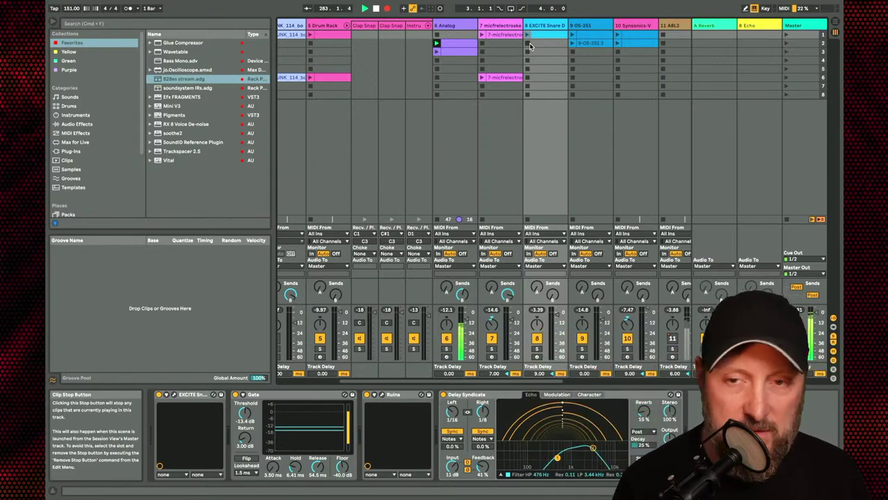
- Show the notes of the Analog track's third-row clip and compare it by ear with the second-row clip
{"action": "scroll", "coordinate": [531, 46], "scroll_direction": "right", "scroll_amount": 5}
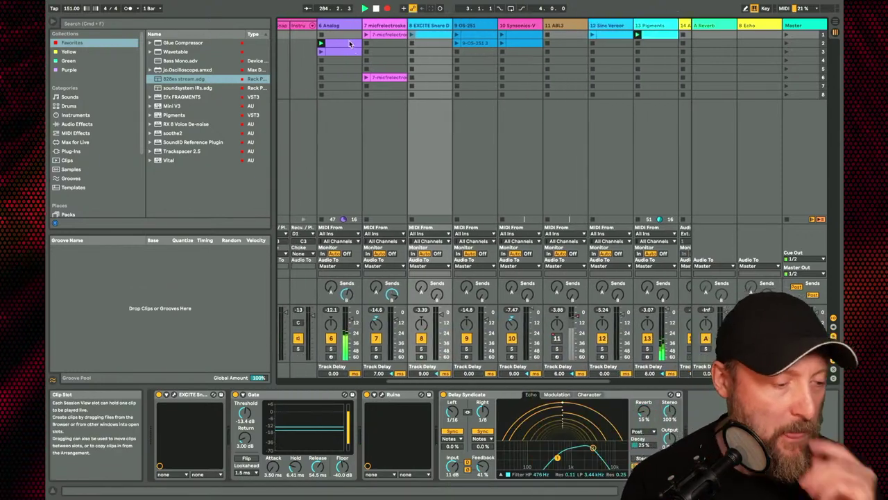
{"action": "scroll", "coordinate": [333, 51], "scroll_direction": "left", "scroll_amount": 3}
{"action": "double_click", "coordinate": [402, 52]}
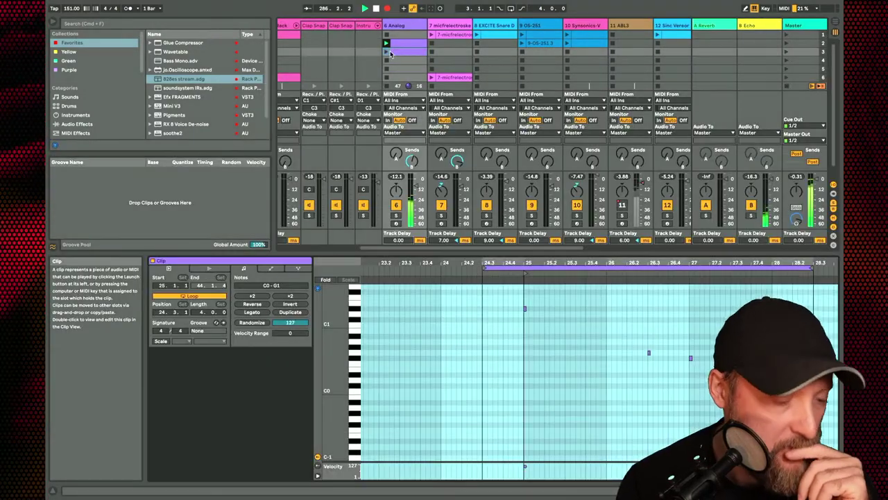
{"action": "left_click", "coordinate": [387, 52]}
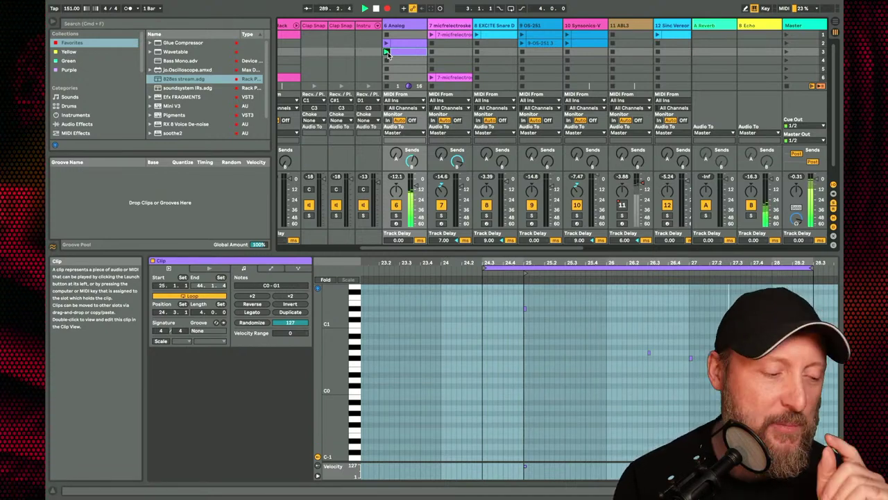
{"action": "left_click", "coordinate": [386, 44]}
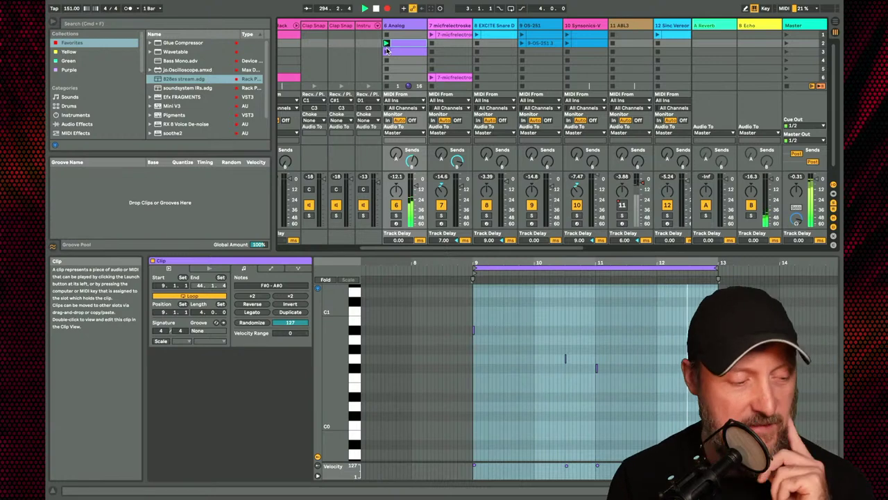
{"action": "left_click", "coordinate": [387, 52]}
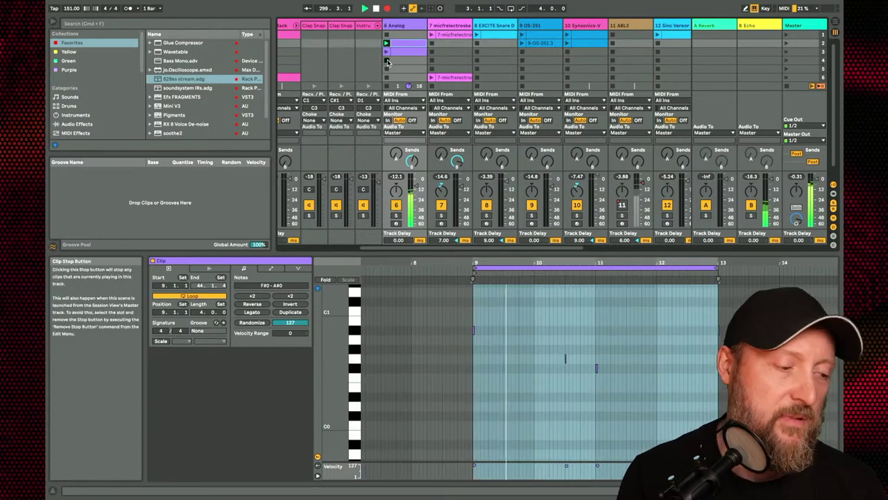
- Show the device chain of the Pigments track and open the Pigments plug-in window
{"action": "scroll", "coordinate": [428, 64], "scroll_direction": "right", "scroll_amount": 5}
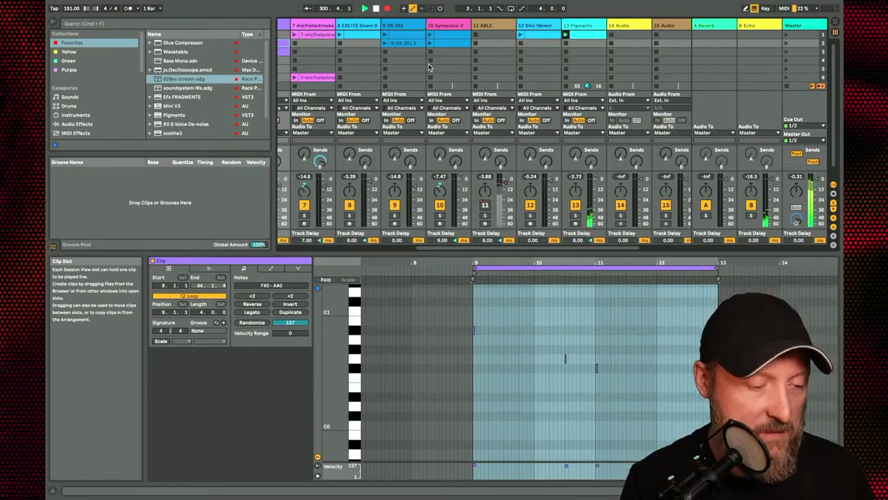
{"action": "left_click", "coordinate": [483, 24]}
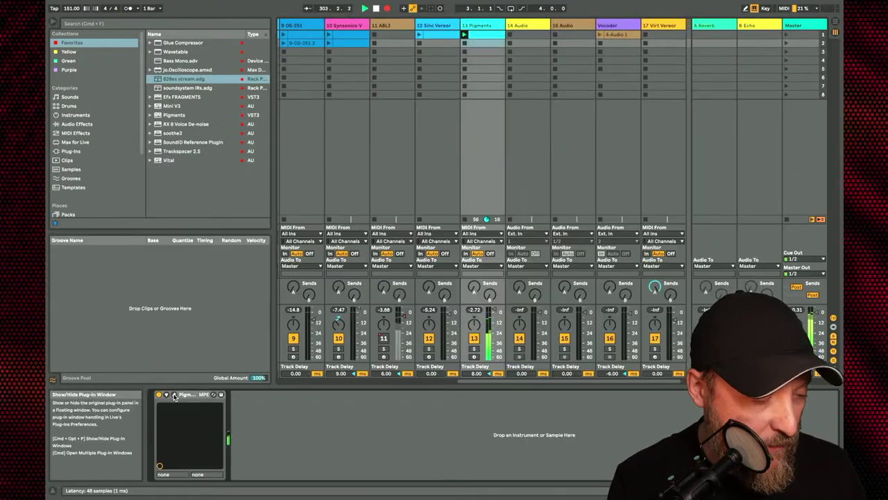
{"action": "left_click", "coordinate": [174, 394]}
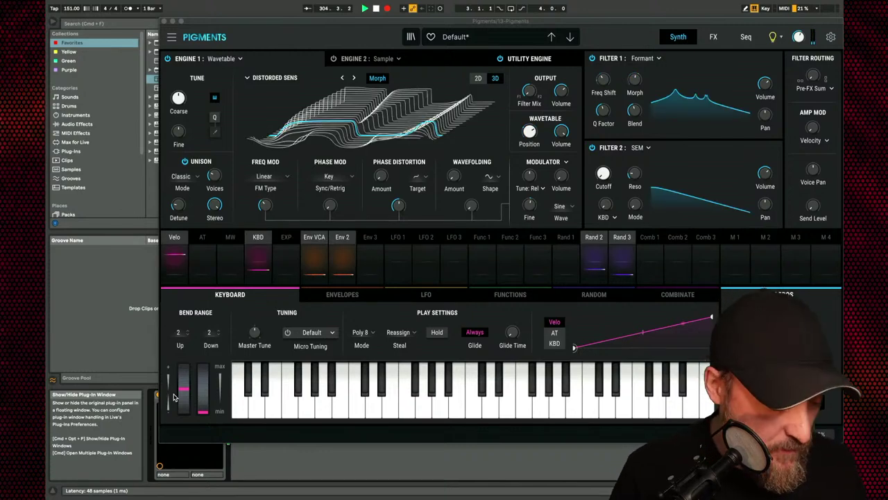
{"action": "mouse_move", "coordinate": [561, 18]}
{"action": "left_mouse_down"}
{"action": "mouse_move", "coordinate": [518, 255]}
{"action": "mouse_move", "coordinate": [557, 427]}
{"action": "mouse_move", "coordinate": [561, 28]}
{"action": "left_mouse_up"}
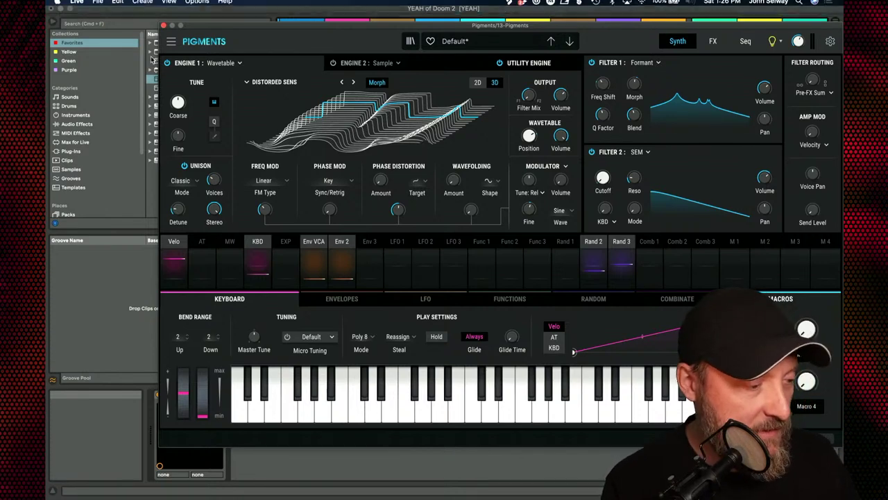
- Solo and record-arm the Pigments track, and bring its plug-in window back up
{"action": "key", "text": "super+alt+p"}
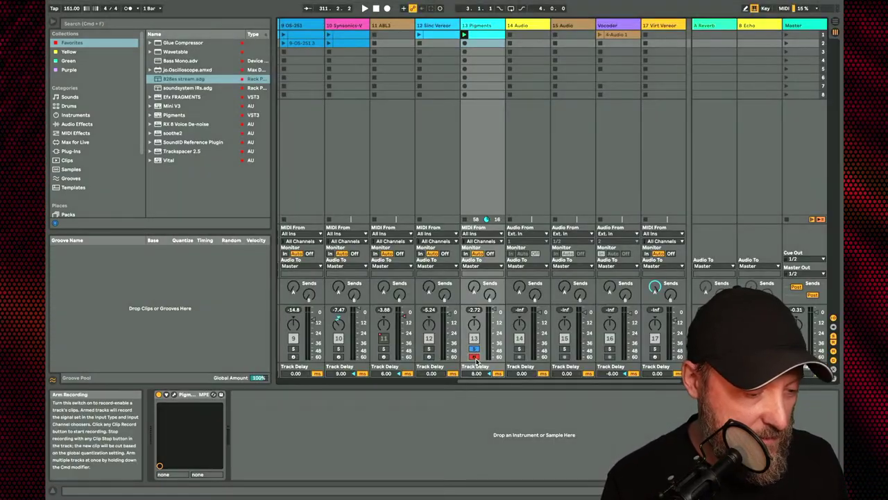
{"action": "left_click", "coordinate": [475, 358]}
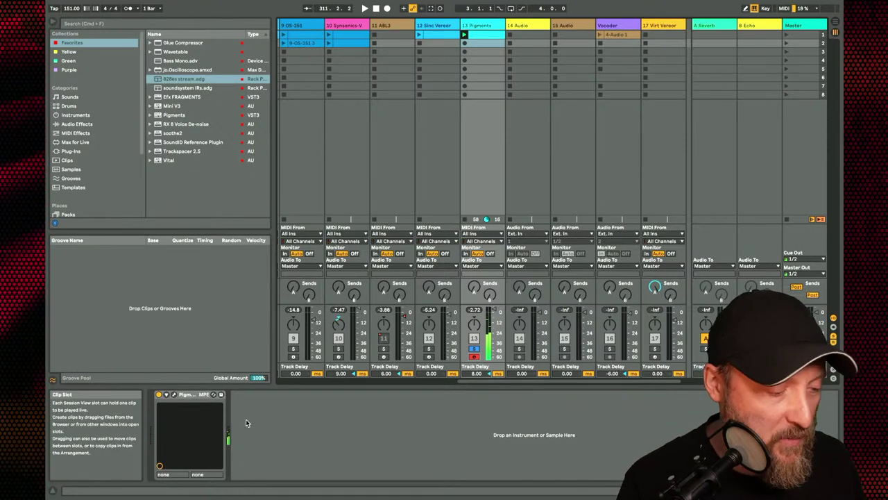
{"action": "left_click", "coordinate": [174, 394]}
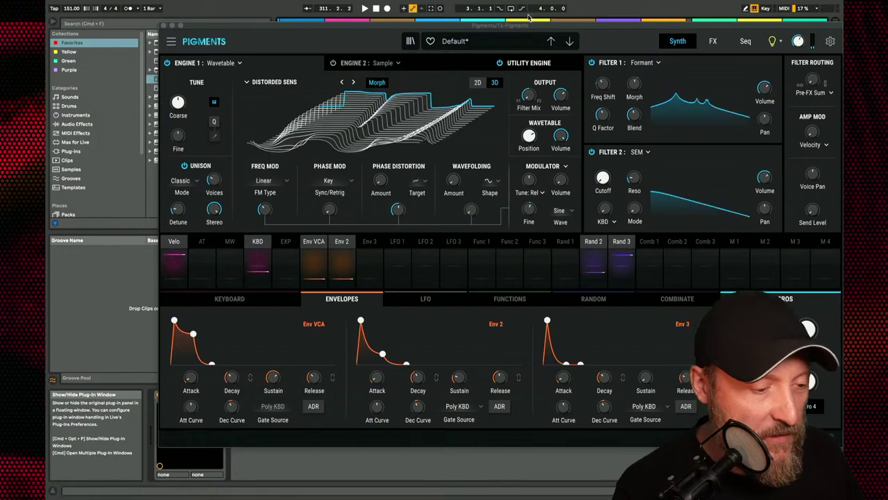
{"action": "left_click_drag", "start_coordinate": [541, 29], "coordinate": [541, 17]}
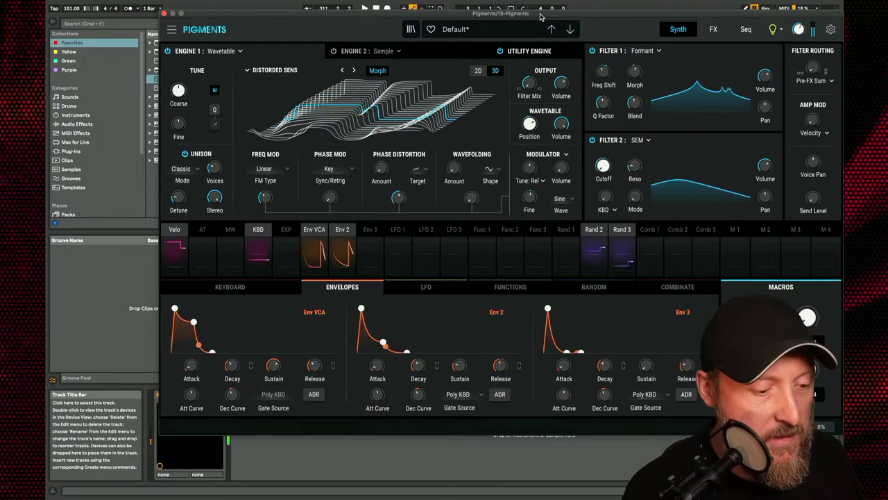
- Examine the random modulators, the Formant filter's Freq Shift and Morph controls, and the modulation routings of Rand 2
{"action": "left_click", "coordinate": [594, 286]}
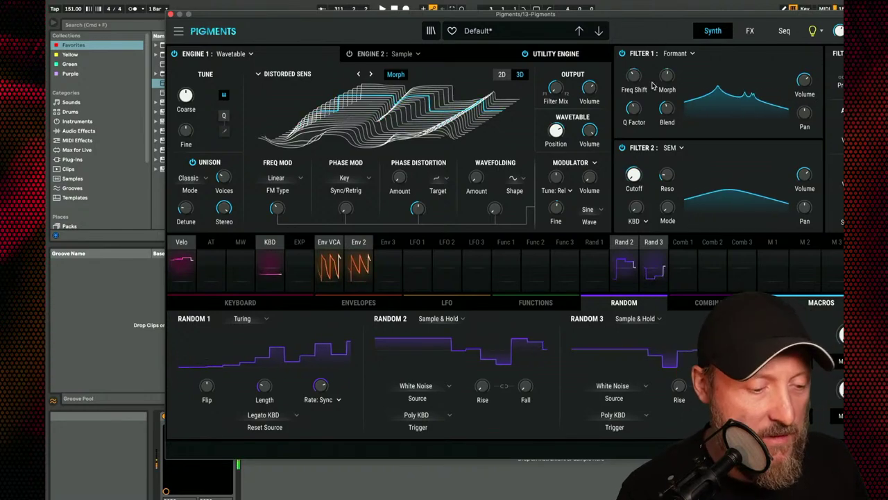
{"action": "mouse_move", "coordinate": [661, 88]}
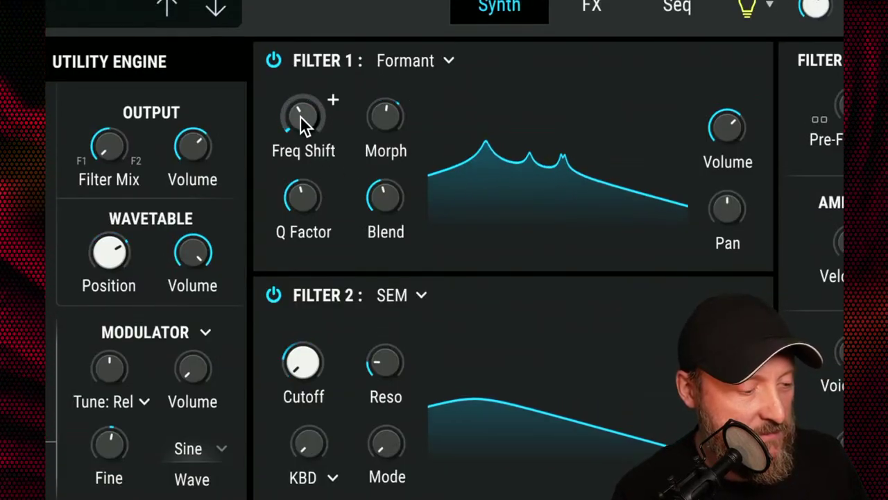
{"action": "mouse_move", "coordinate": [302, 114]}
{"action": "mouse_move", "coordinate": [390, 118]}
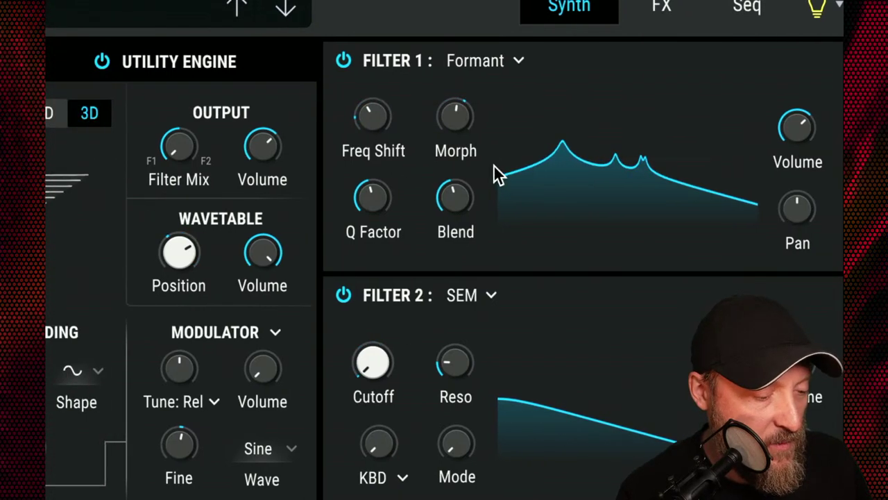
{"action": "mouse_move", "coordinate": [473, 375]}
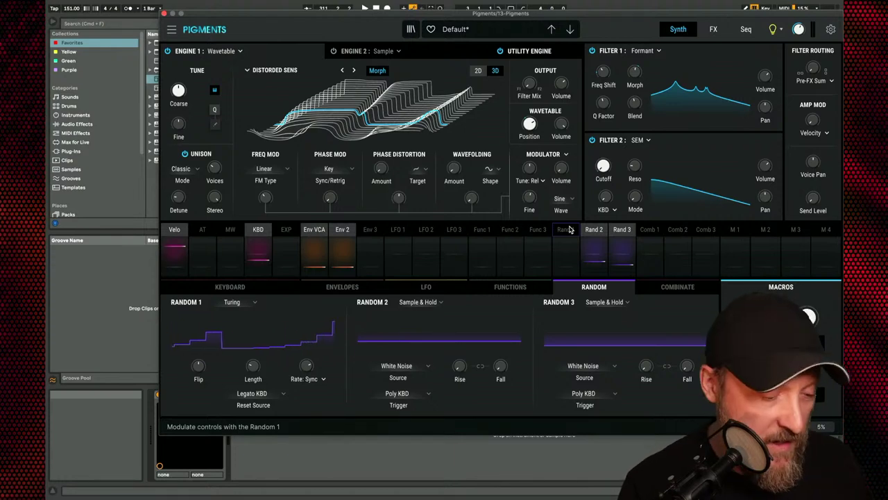
{"action": "left_click", "coordinate": [594, 231]}
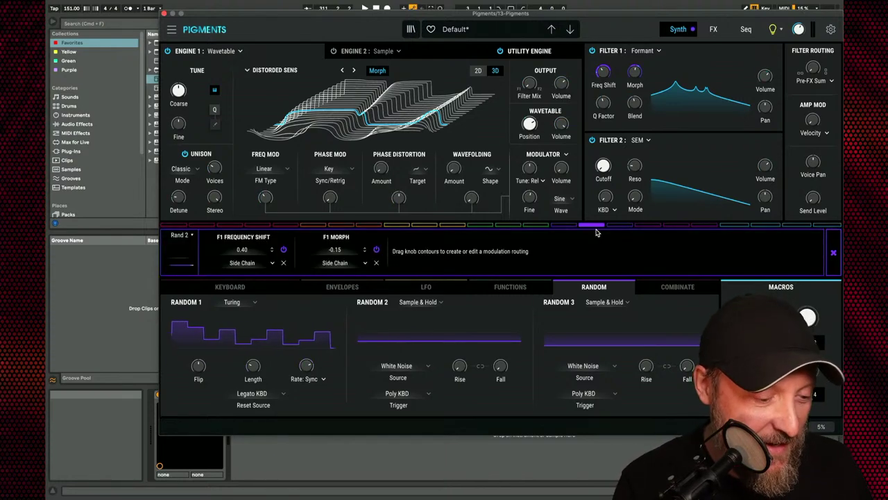
- Set the Rand 3 modulation amounts to 0.43 for wavetable position, -0.08 for Filter 1 Blend and 0.12 for Filter 1 Q Factor
{"action": "left_click", "coordinate": [629, 222]}
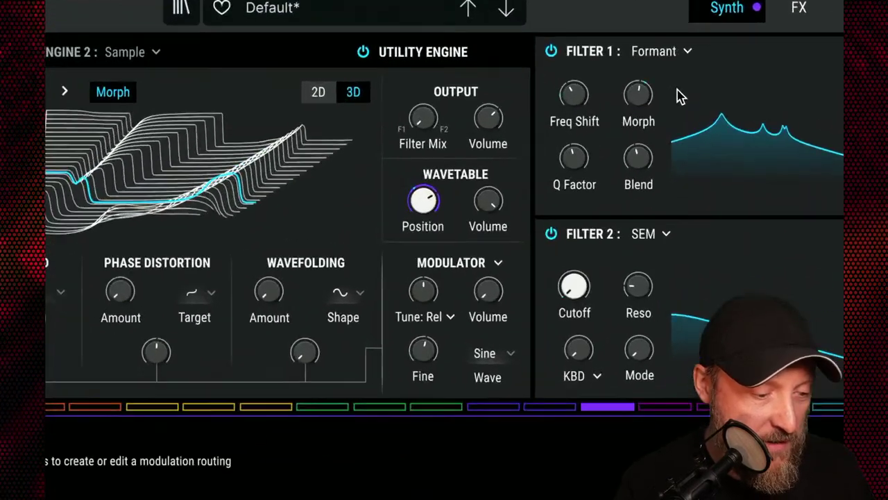
{"action": "left_click_drag", "start_coordinate": [637, 144], "coordinate": [637, 127]}
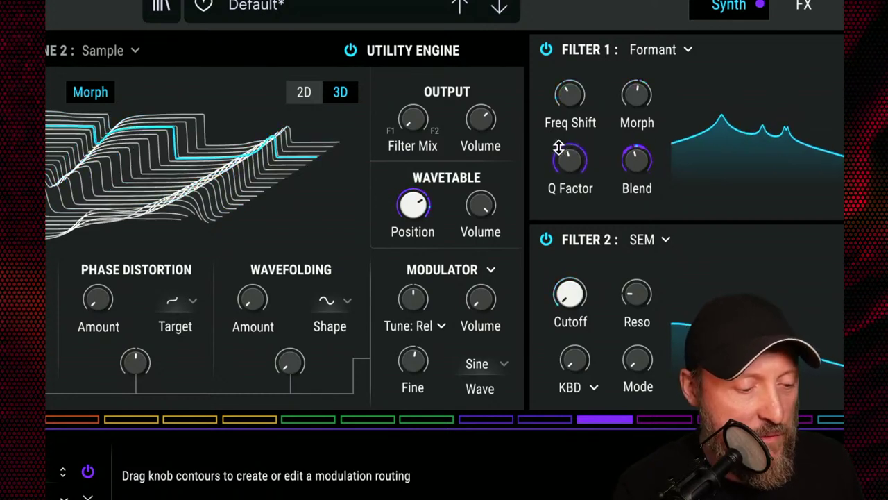
{"action": "mouse_move", "coordinate": [570, 160]}
{"action": "left_mouse_down"}
{"action": "mouse_move", "coordinate": [569, 148]}
{"action": "mouse_move", "coordinate": [570, 168]}
{"action": "mouse_move", "coordinate": [565, 149]}
{"action": "left_mouse_up"}
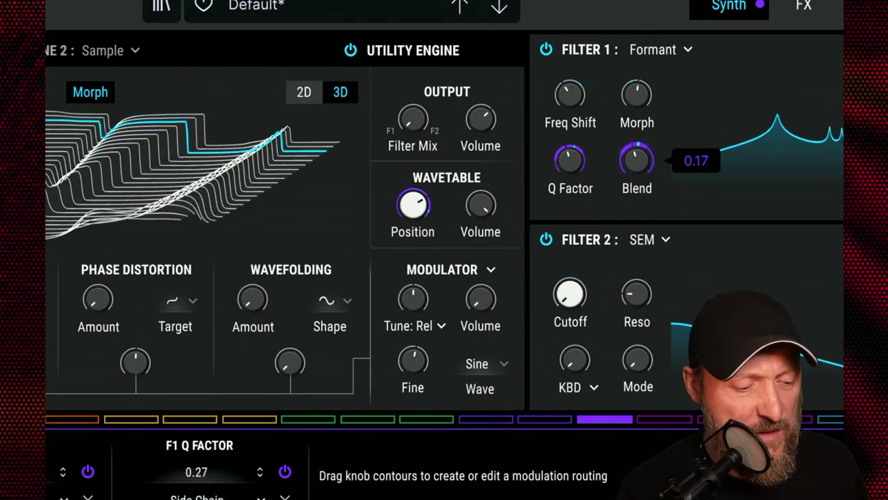
{"action": "left_click_drag", "start_coordinate": [637, 148], "coordinate": [637, 156]}
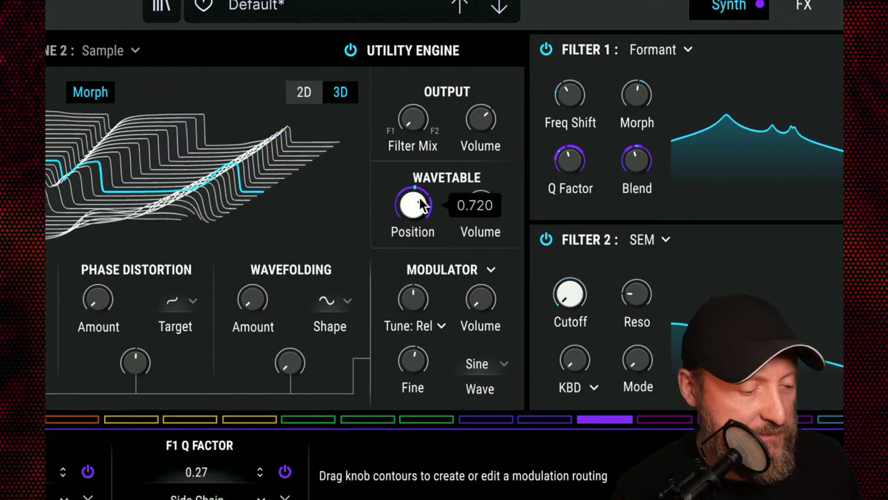
{"action": "mouse_move", "coordinate": [413, 205]}
{"action": "left_mouse_down"}
{"action": "mouse_move", "coordinate": [413, 246]}
{"action": "mouse_move", "coordinate": [413, 200]}
{"action": "mouse_move", "coordinate": [413, 216]}
{"action": "left_mouse_up"}
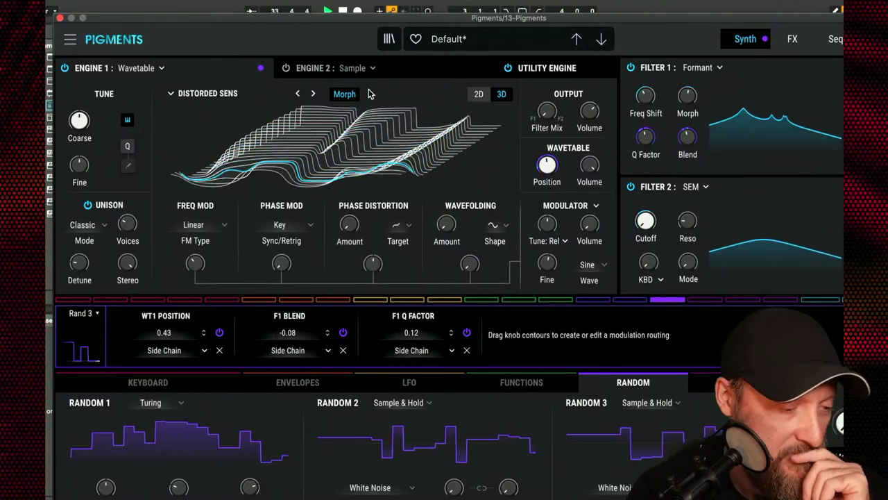
- Enable the sine oscillator in the Pigments Utility Engine
{"action": "left_click", "coordinate": [545, 70]}
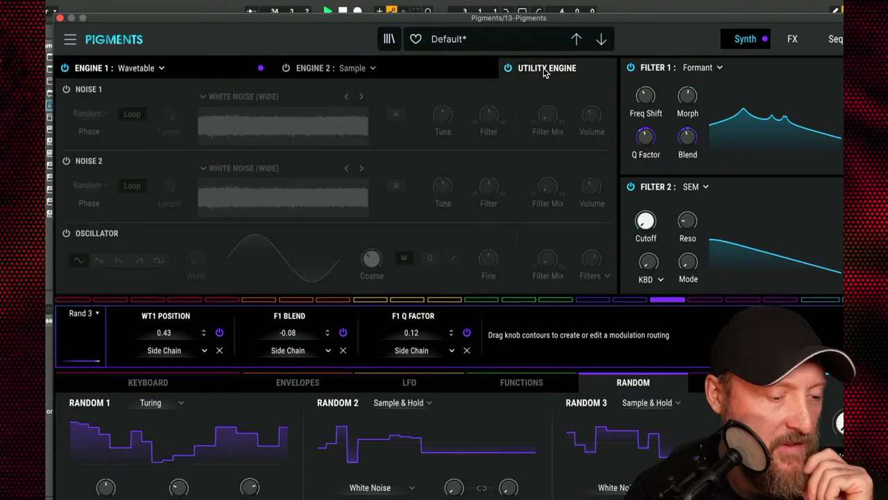
{"action": "left_click", "coordinate": [66, 233]}
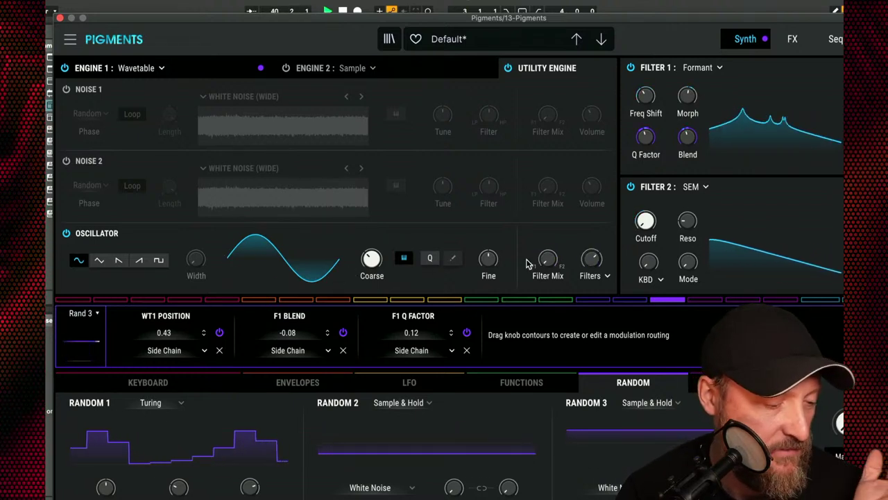
- Try the sawtooth and triangle waveforms on the Utility Engine oscillator while adjusting its filter mix towards Filter 2 and its volume
{"action": "left_click", "coordinate": [100, 259]}
{"action": "left_click", "coordinate": [119, 260]}
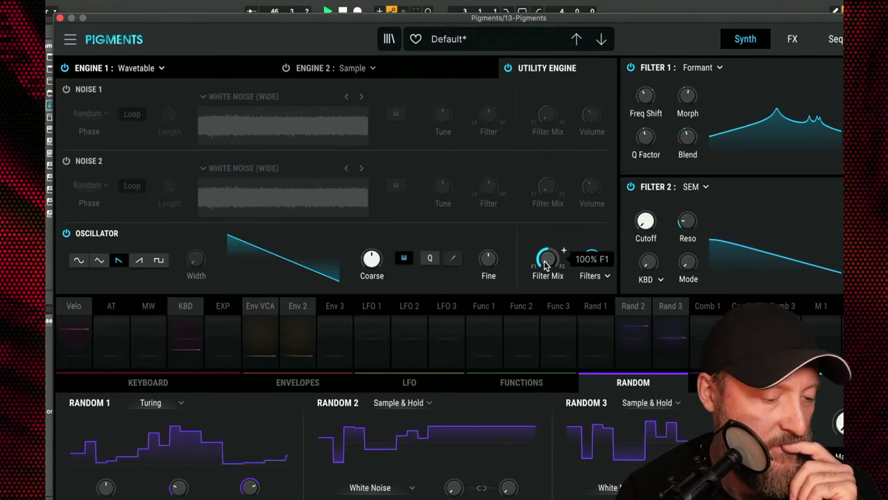
{"action": "left_click_drag", "start_coordinate": [547, 259], "coordinate": [547, 239]}
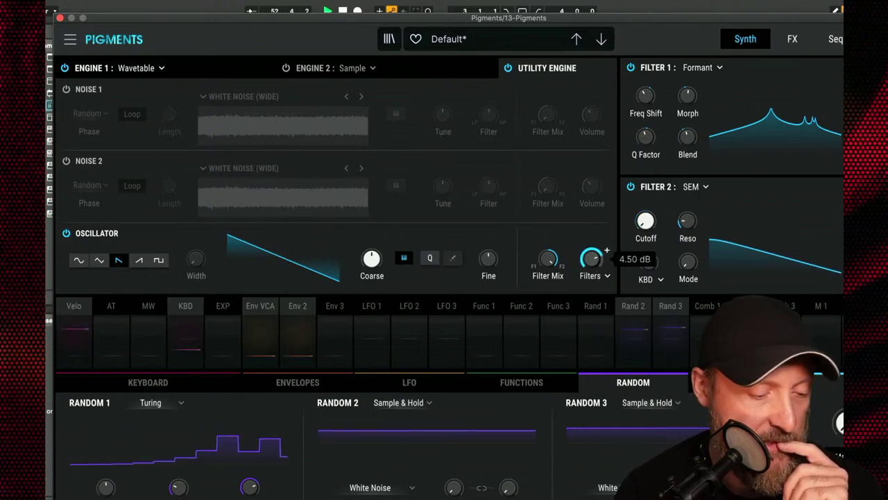
{"action": "left_click_drag", "start_coordinate": [591, 258], "coordinate": [591, 277]}
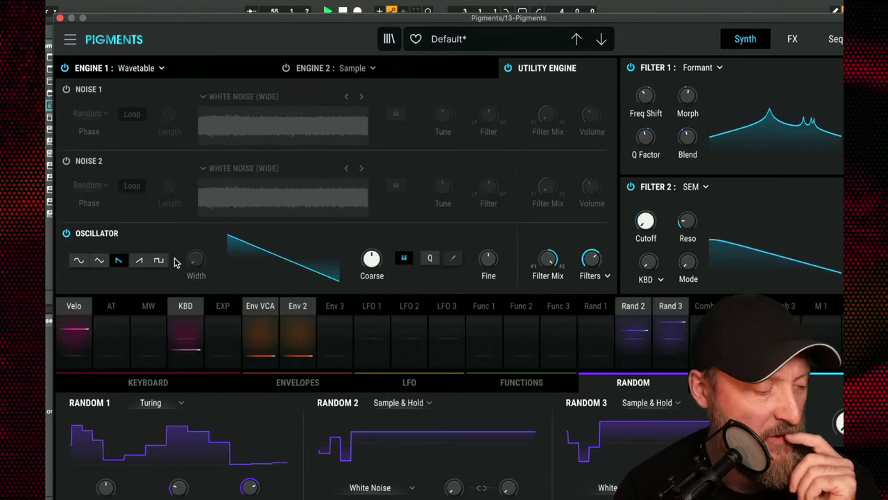
{"action": "left_click", "coordinate": [99, 261]}
{"action": "left_click", "coordinate": [591, 263]}
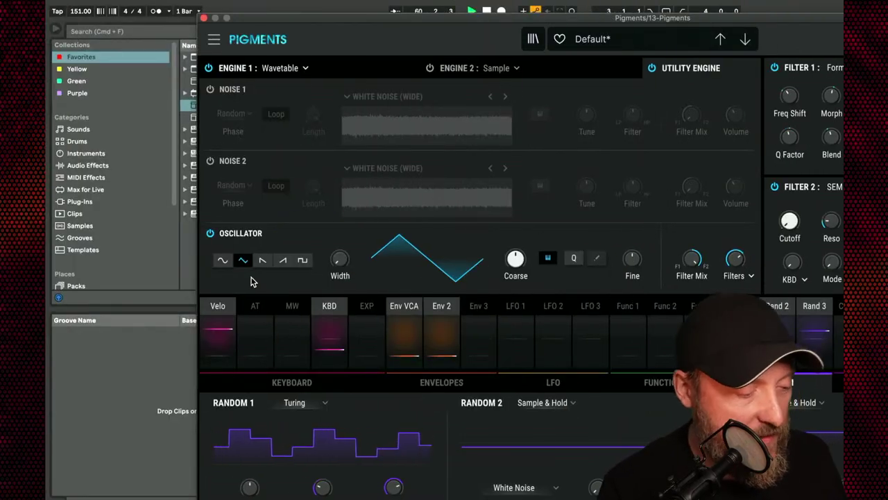
- Disable the Utility Engine oscillator and turn on Engine 2 as a Wavetable engine
{"action": "left_click", "coordinate": [210, 234]}
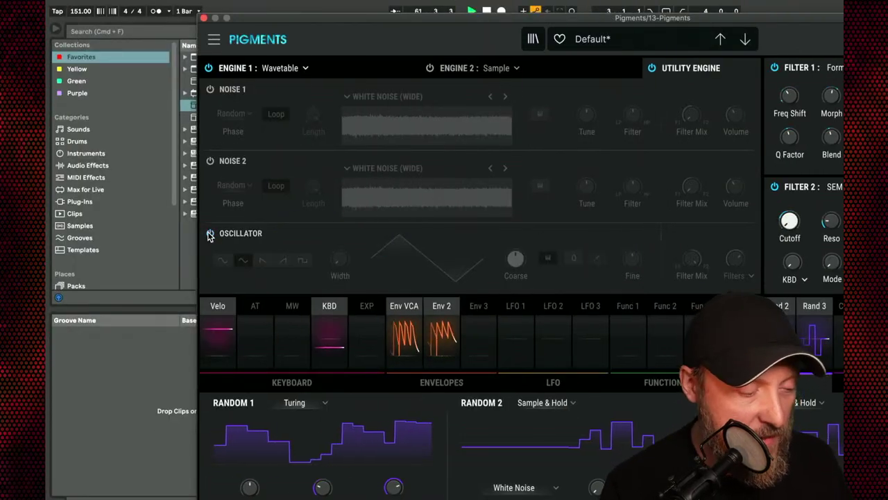
{"action": "left_click", "coordinate": [534, 69]}
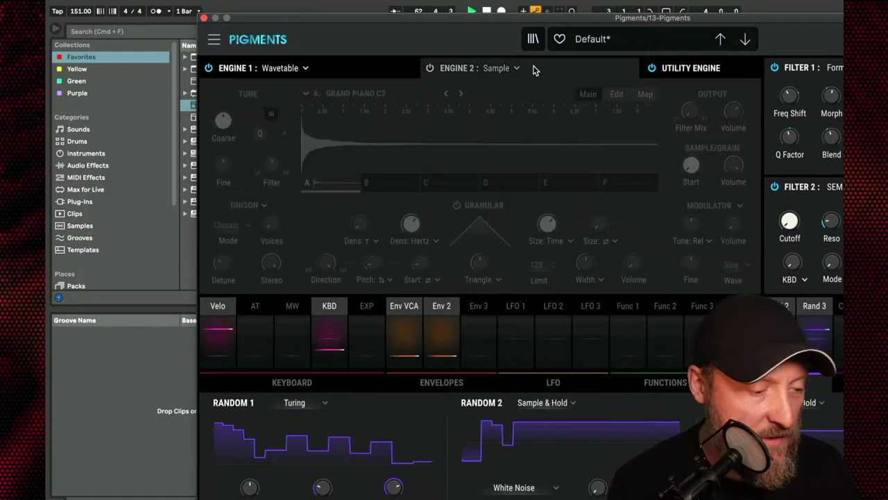
{"action": "left_click", "coordinate": [430, 68]}
{"action": "left_click", "coordinate": [502, 69]}
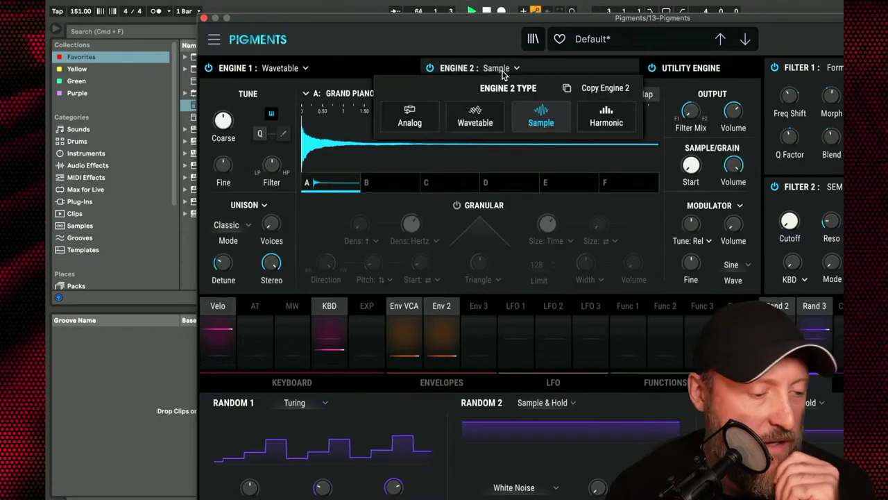
{"action": "left_click", "coordinate": [464, 124]}
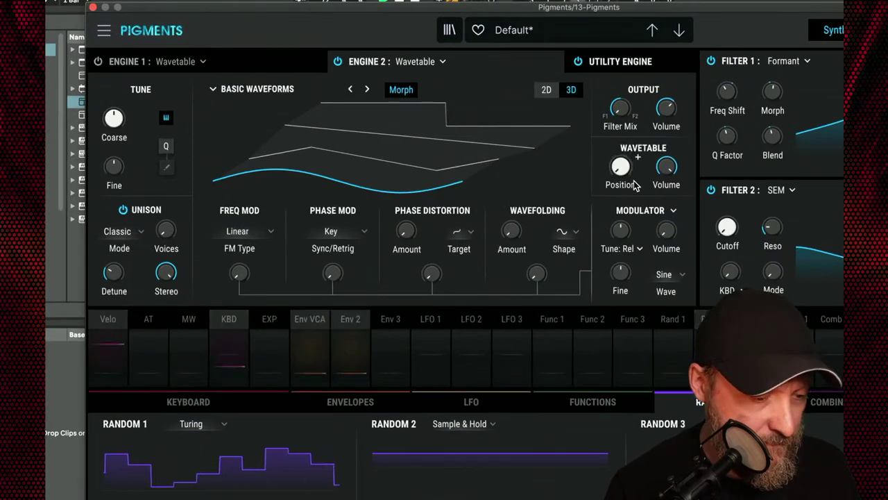
- Raise Engine 2's coarse tuning, set its filter mix to 100% F2 and move the wavetable position to the triangle wave
{"action": "left_click_drag", "start_coordinate": [122, 136], "coordinate": [129, 109]}
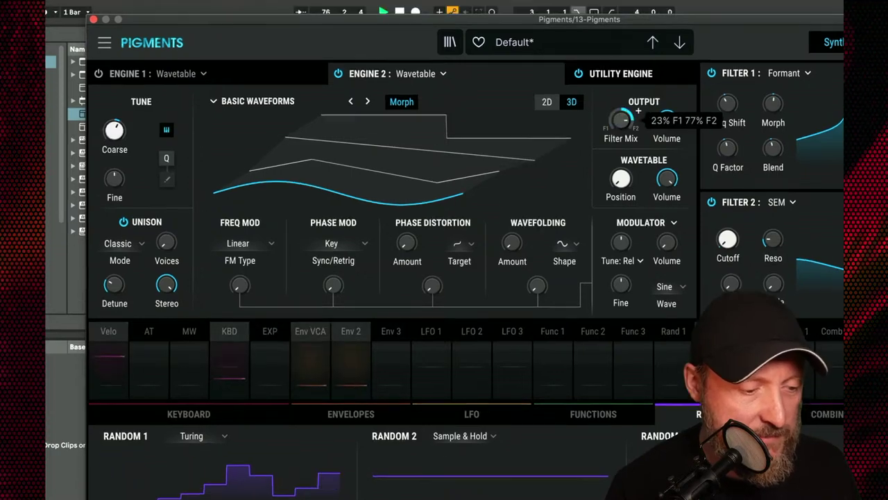
{"action": "left_click_drag", "start_coordinate": [637, 111], "coordinate": [638, 91]}
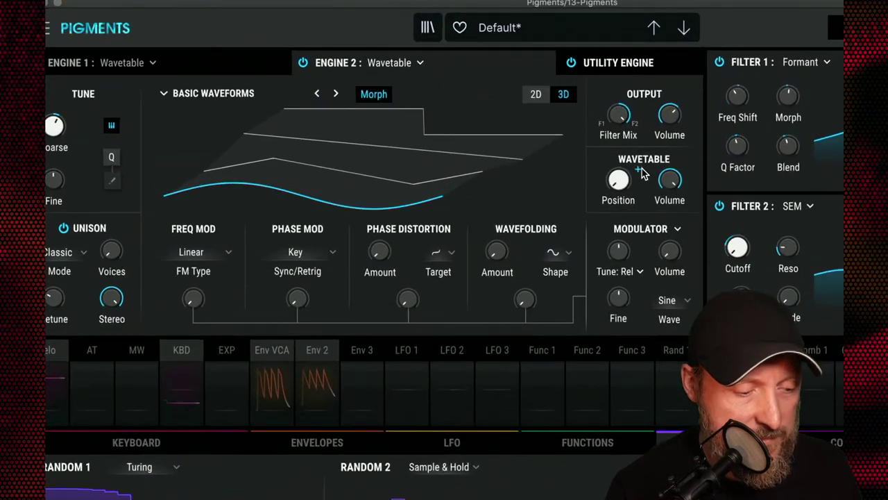
{"action": "mouse_move", "coordinate": [627, 199]}
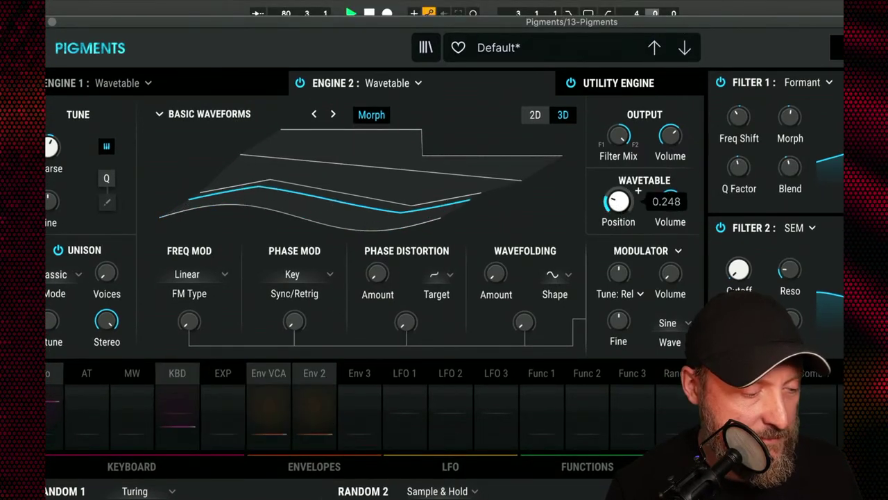
{"action": "left_click_drag", "start_coordinate": [638, 190], "coordinate": [638, 189]}
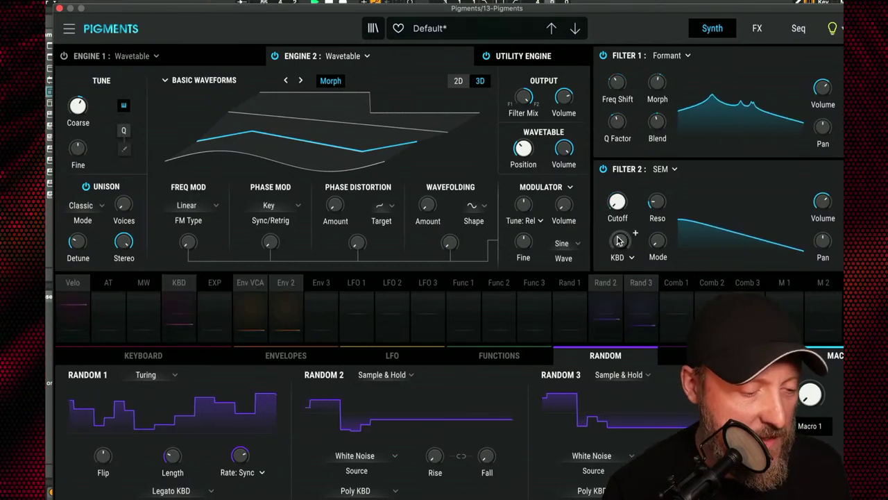
{"action": "mouse_move", "coordinate": [555, 159]}
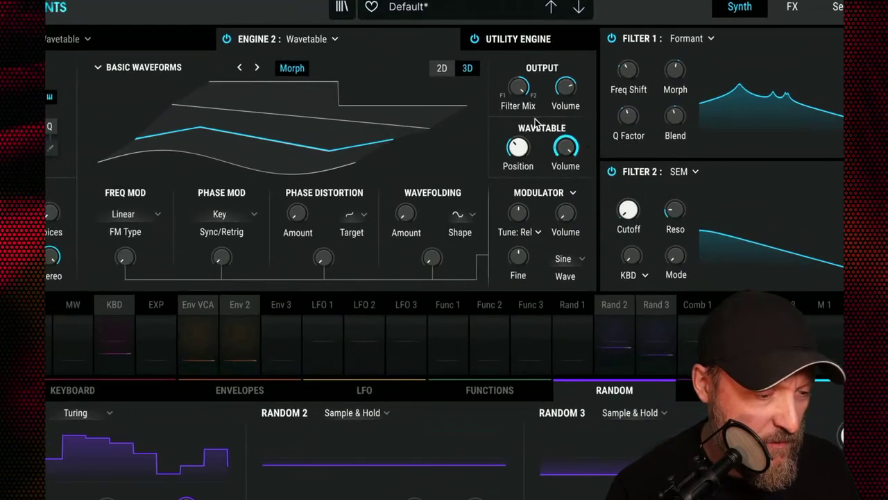
{"action": "mouse_move", "coordinate": [526, 101]}
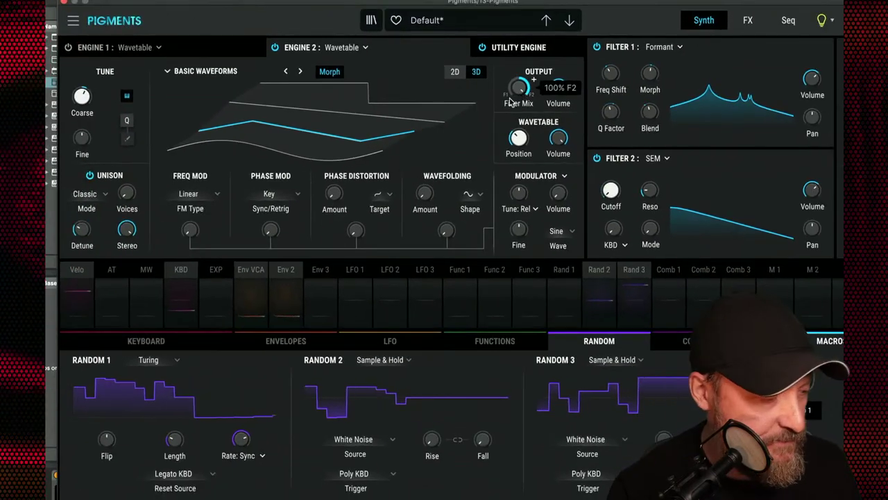
- Turn off Engine 2's Unison, tune its modulator to -12 semitones and add a small amount of linear frequency modulation
{"action": "left_click", "coordinate": [90, 176]}
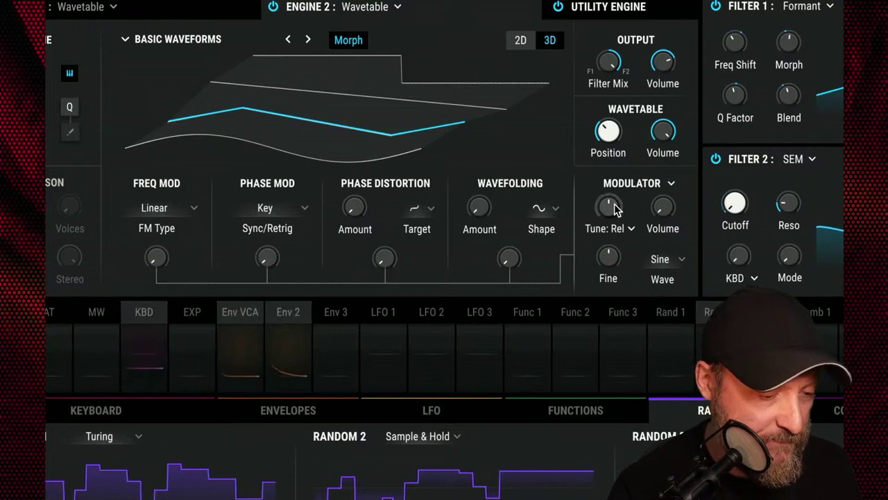
{"action": "left_click_drag", "start_coordinate": [607, 206], "coordinate": [608, 229]}
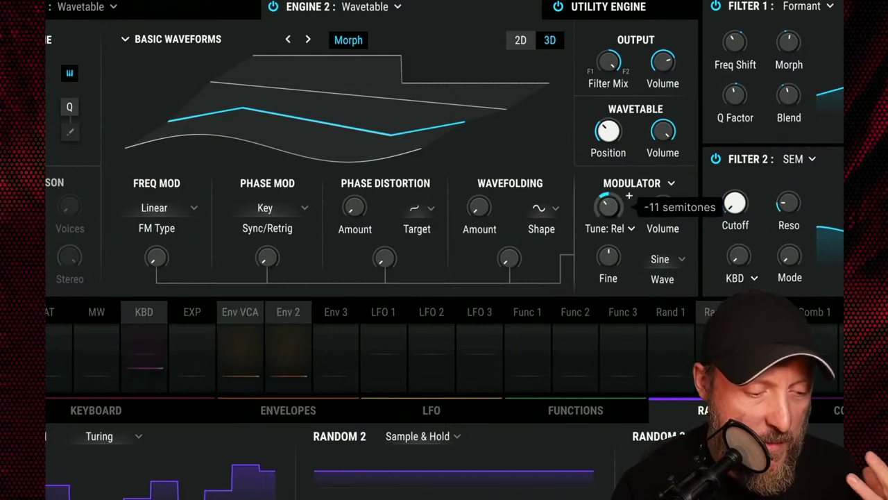
{"action": "left_click_drag", "start_coordinate": [159, 259], "coordinate": [159, 260]}
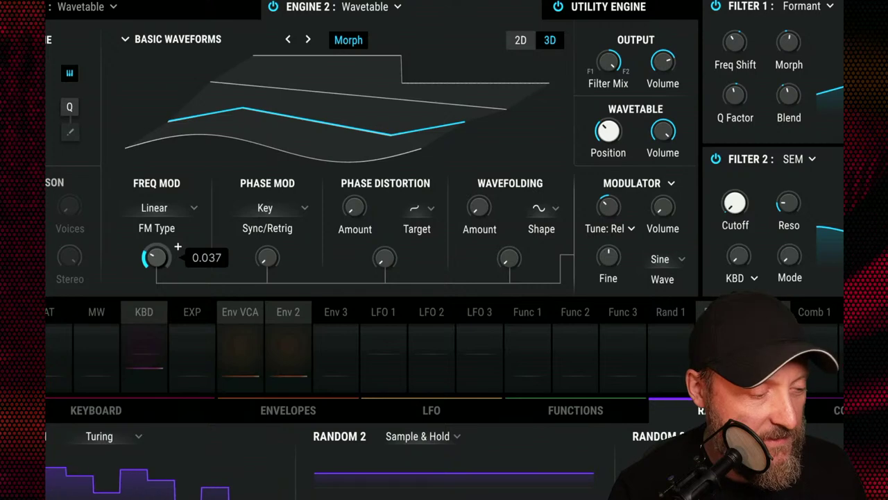
{"action": "scroll", "coordinate": [178, 246], "scroll_direction": "down", "scroll_amount": 1}
{"action": "scroll", "coordinate": [155, 256], "scroll_direction": "down", "scroll_amount": 2}
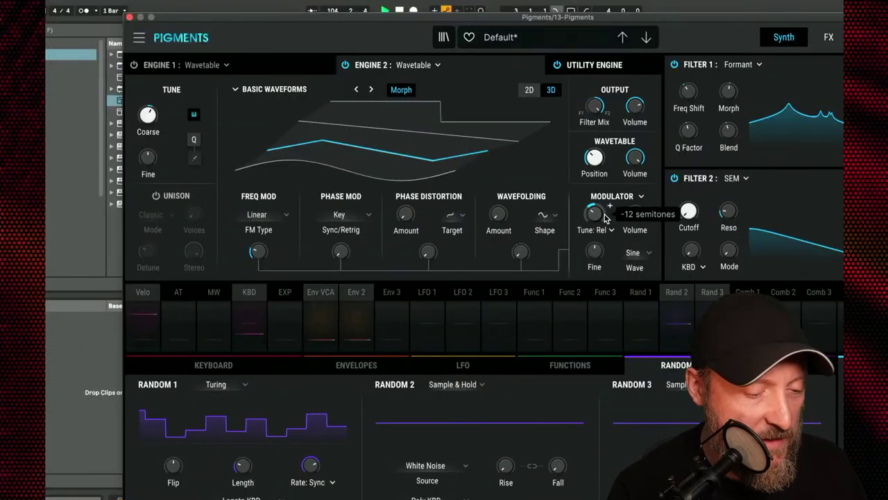
{"action": "mouse_move", "coordinate": [274, 243]}
{"action": "left_click_drag", "start_coordinate": [257, 251], "coordinate": [263, 262]}
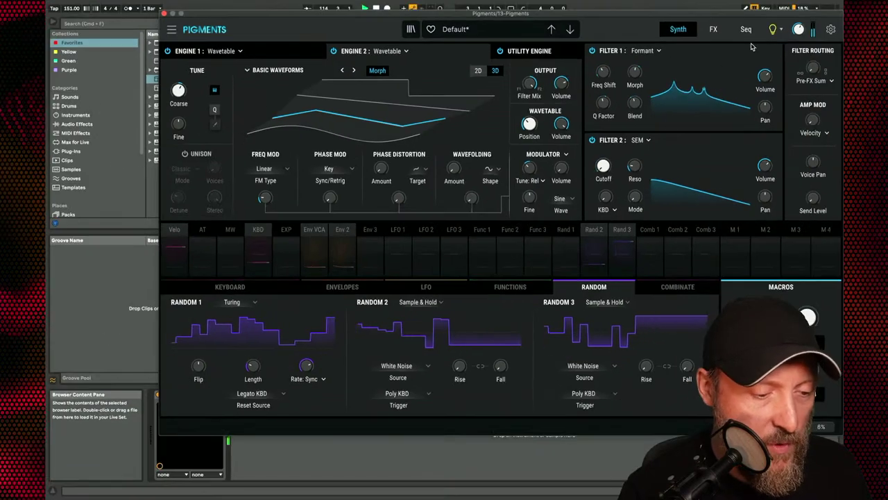
- Lower the low band's lower threshold in the Pigments Multiband effect
{"action": "left_click", "coordinate": [738, 21]}
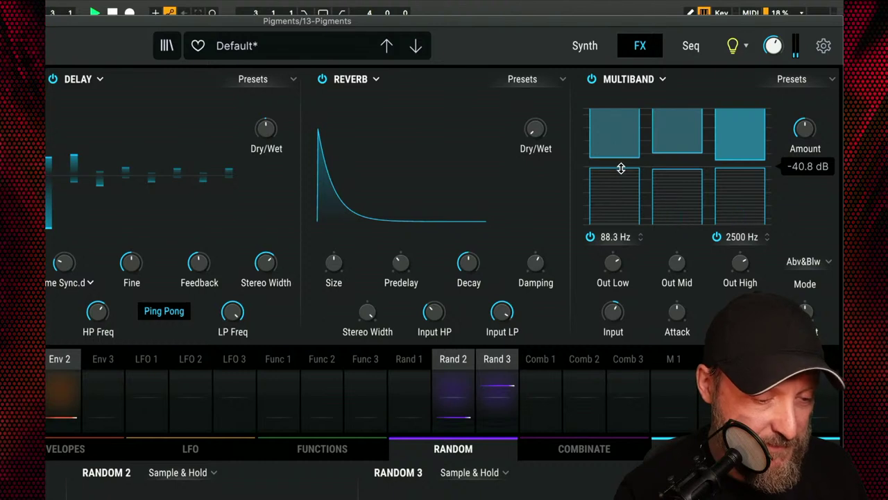
{"action": "left_click_drag", "start_coordinate": [623, 166], "coordinate": [620, 185]}
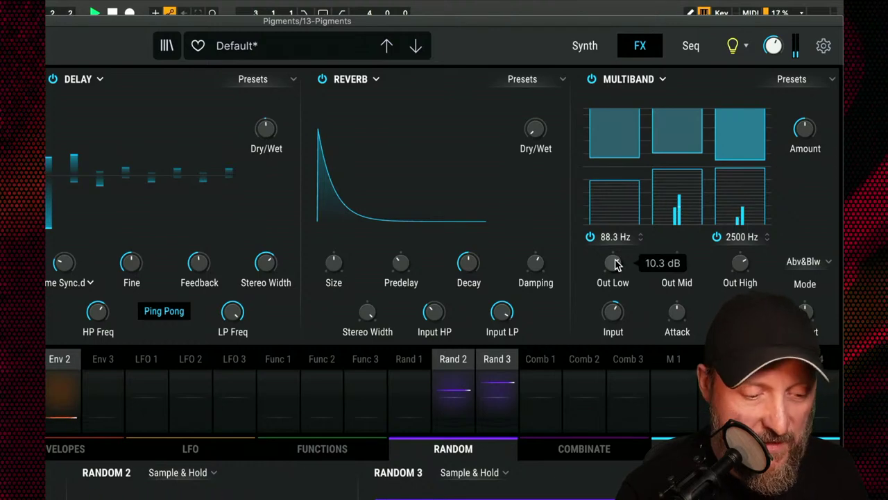
{"action": "left_click_drag", "start_coordinate": [621, 180], "coordinate": [620, 178]}
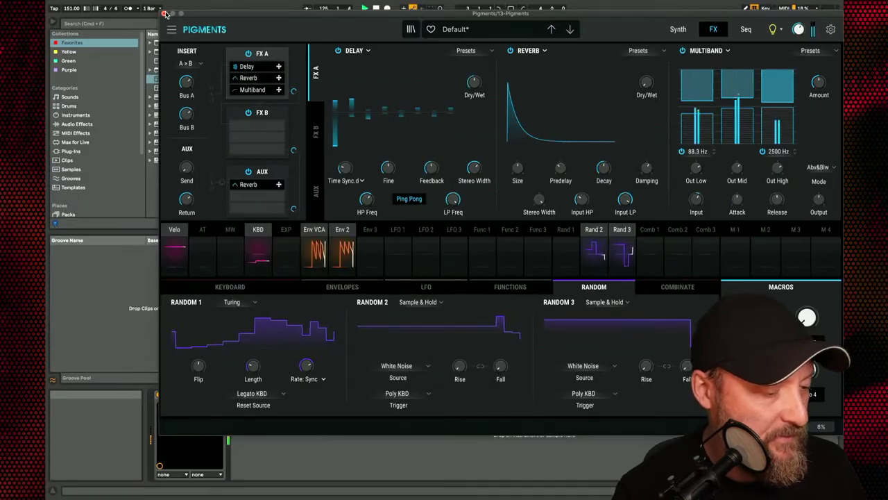
- Hide the Pigments plug-in window and deactivate the ABL3 track
{"action": "key", "text": "super+alt+p"}
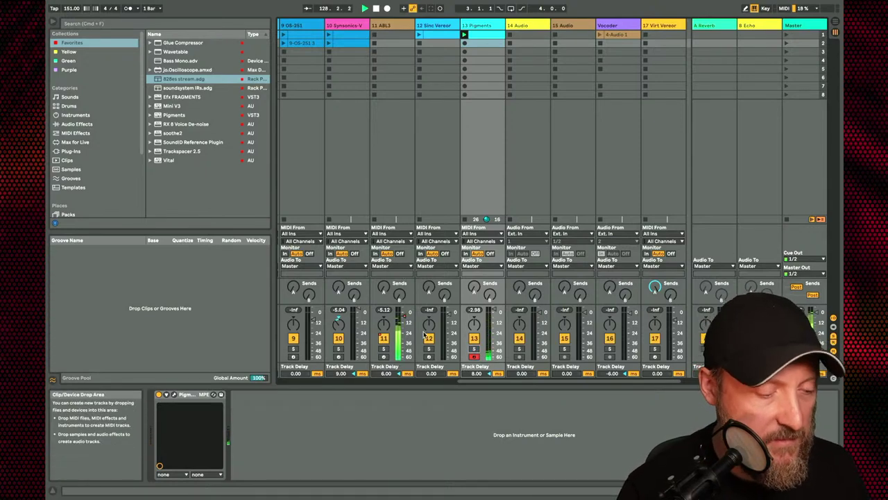
{"action": "left_click", "coordinate": [383, 338]}
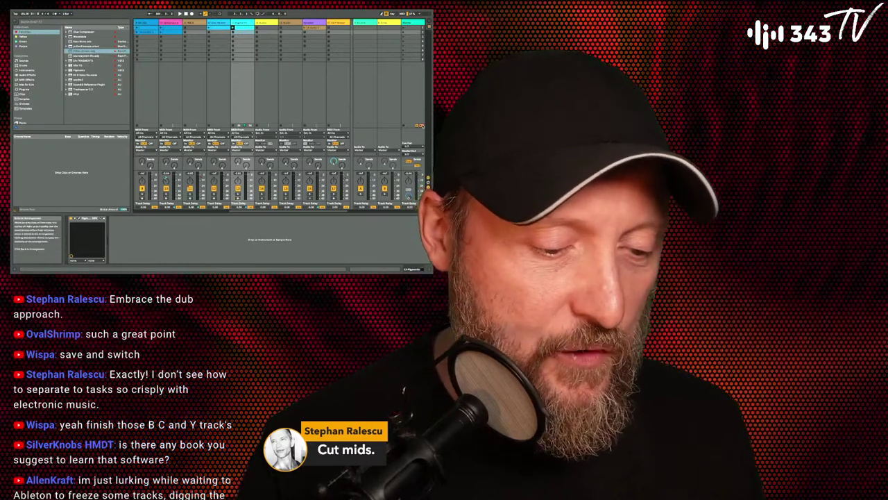
- Switch to Arrangement View, hide the browser and play the whole arrangement from the beginning
{"action": "key", "text": "Tab"}
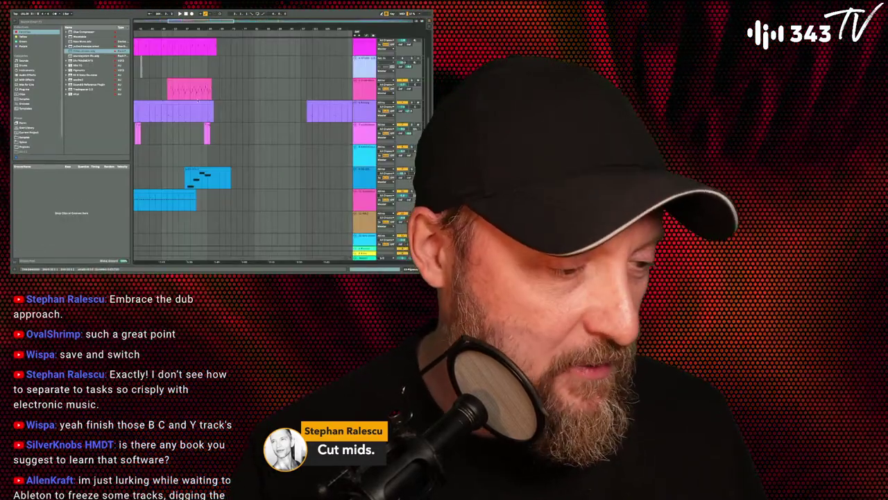
{"action": "key", "text": "ctrl+alt+b"}
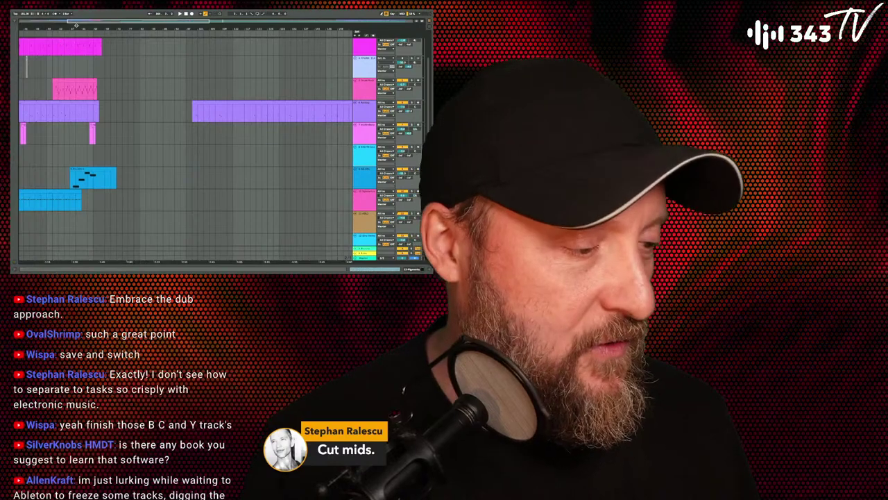
{"action": "left_click_drag", "start_coordinate": [76, 26], "coordinate": [76, 20]}
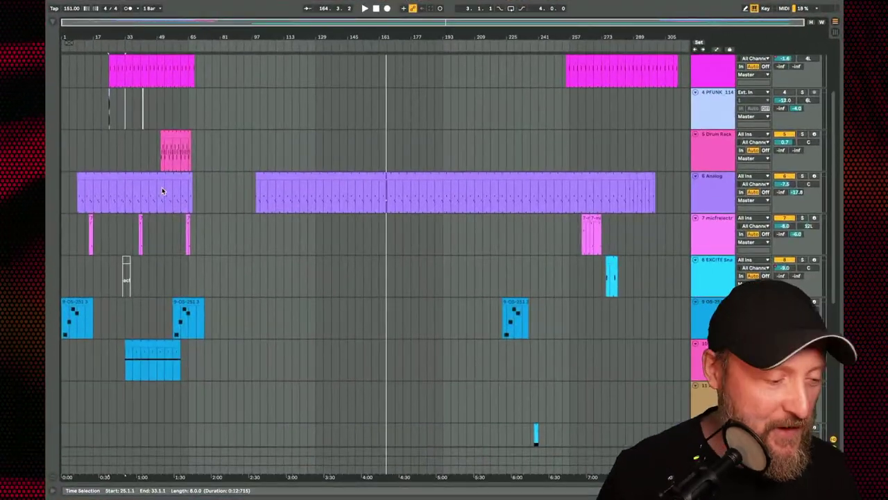
{"action": "left_click", "coordinate": [376, 8]}
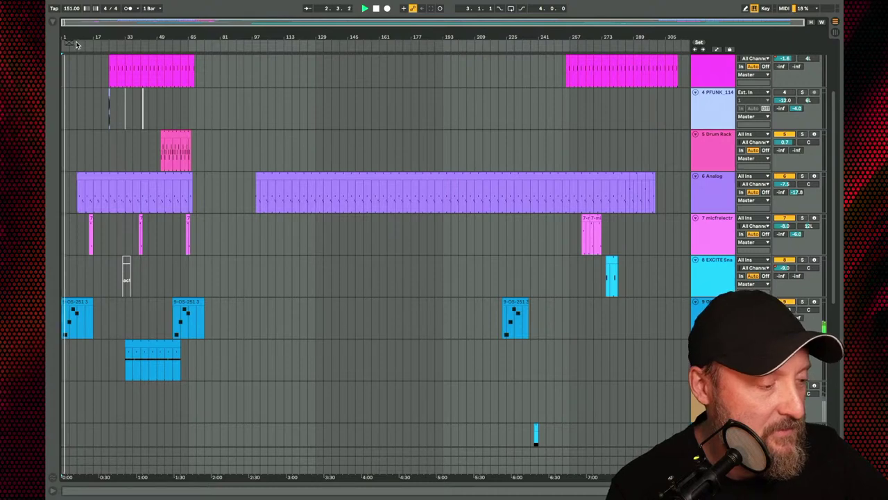
- Examine the clip layout across all tracks over roughly the first 48 bars of the arrangement
{"action": "left_click_drag", "start_coordinate": [76, 44], "coordinate": [77, 135]}
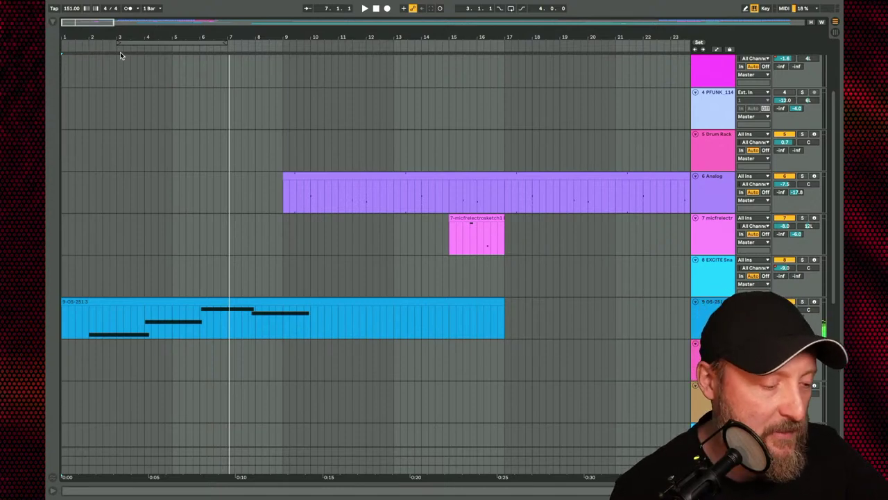
{"action": "scroll", "coordinate": [129, 222], "scroll_direction": "up", "scroll_amount": 3}
{"action": "scroll", "coordinate": [129, 222], "scroll_direction": "right", "scroll_amount": 5}
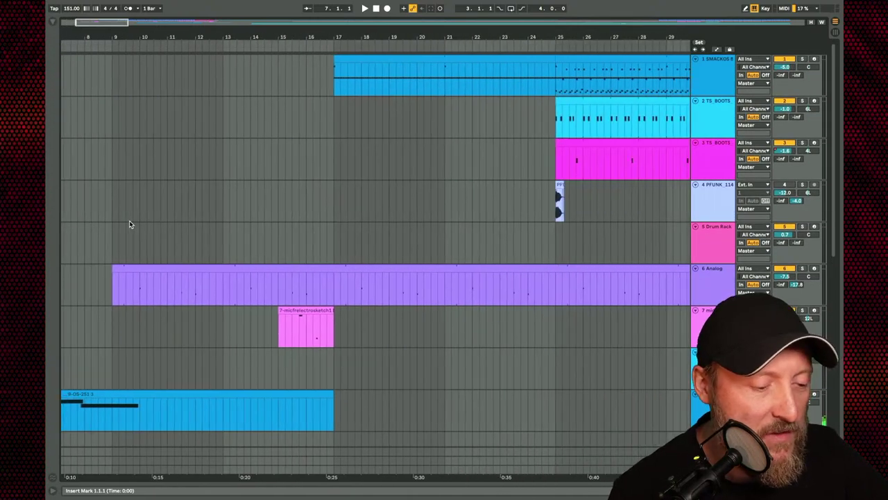
{"action": "scroll", "coordinate": [575, 134], "scroll_direction": "right", "scroll_amount": 5}
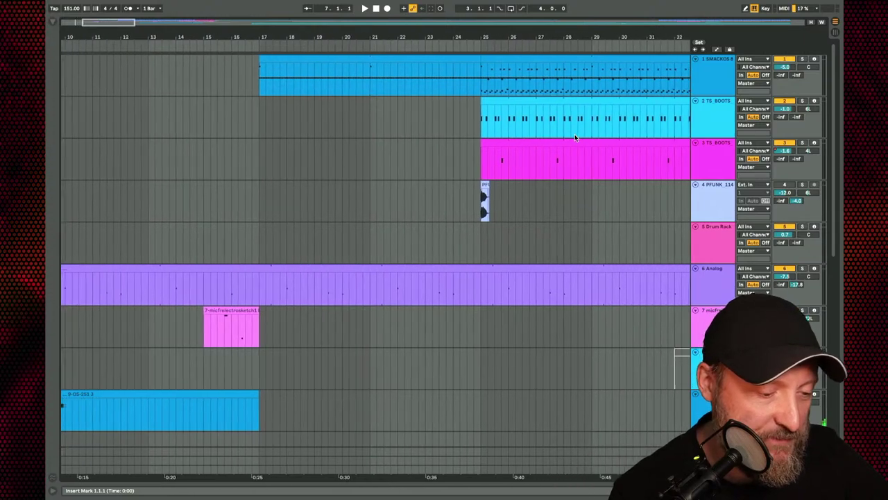
{"action": "scroll", "coordinate": [574, 134], "scroll_direction": "down", "scroll_amount": 5}
{"action": "scroll", "coordinate": [575, 138], "scroll_direction": "right", "scroll_amount": 2}
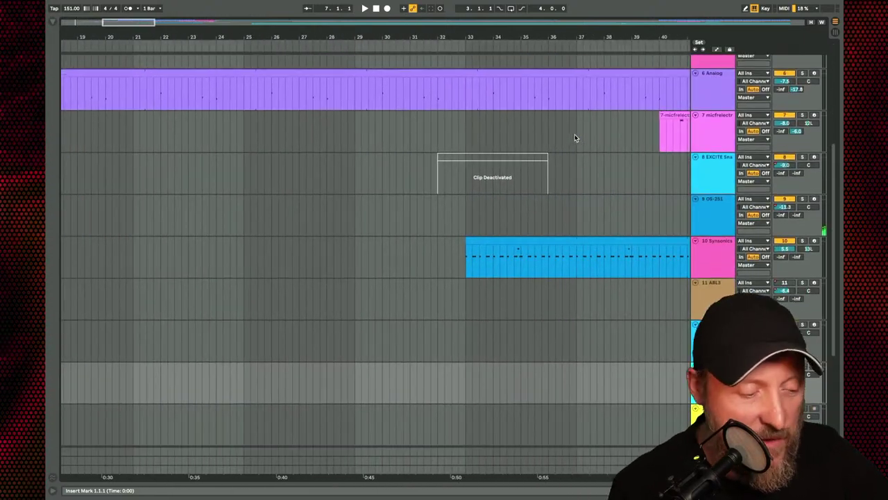
{"action": "scroll", "coordinate": [574, 137], "scroll_direction": "right", "scroll_amount": 3}
{"action": "scroll", "coordinate": [575, 137], "scroll_direction": "up", "scroll_amount": 1}
{"action": "scroll", "coordinate": [528, 208], "scroll_direction": "right", "scroll_amount": 1}
{"action": "scroll", "coordinate": [527, 208], "scroll_direction": "up", "scroll_amount": 2}
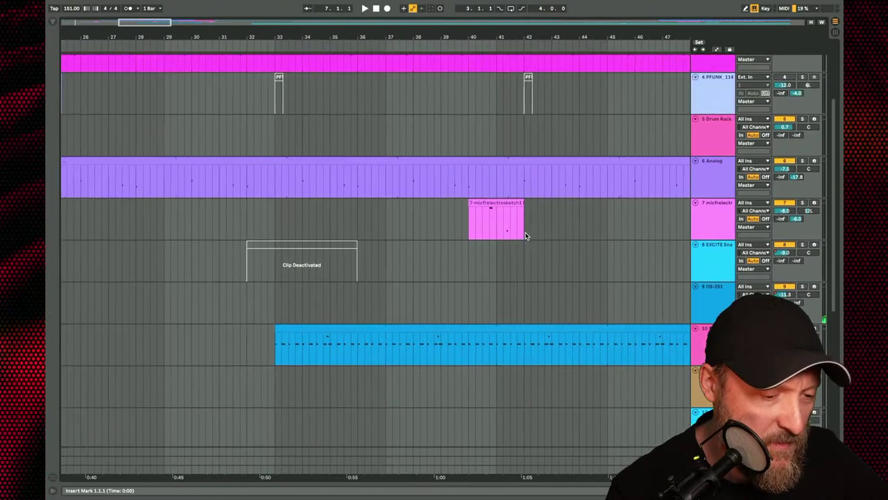
{"action": "scroll", "coordinate": [526, 234], "scroll_direction": "left", "scroll_amount": 10}
{"action": "scroll", "coordinate": [525, 234], "scroll_direction": "up", "scroll_amount": 1}
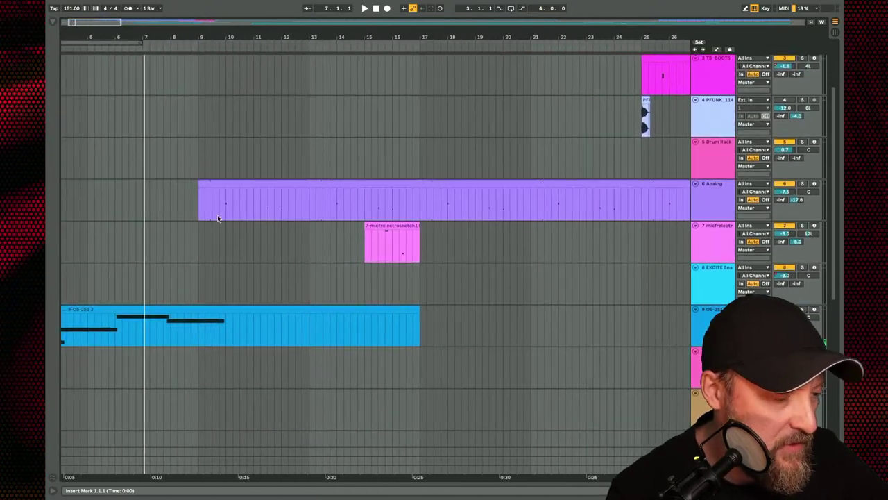
- Play the start of the Analog clip from bar 10 to hear its first note
{"action": "left_click", "coordinate": [209, 208]}
{"action": "left_click_drag", "start_coordinate": [207, 36], "coordinate": [347, 212]}
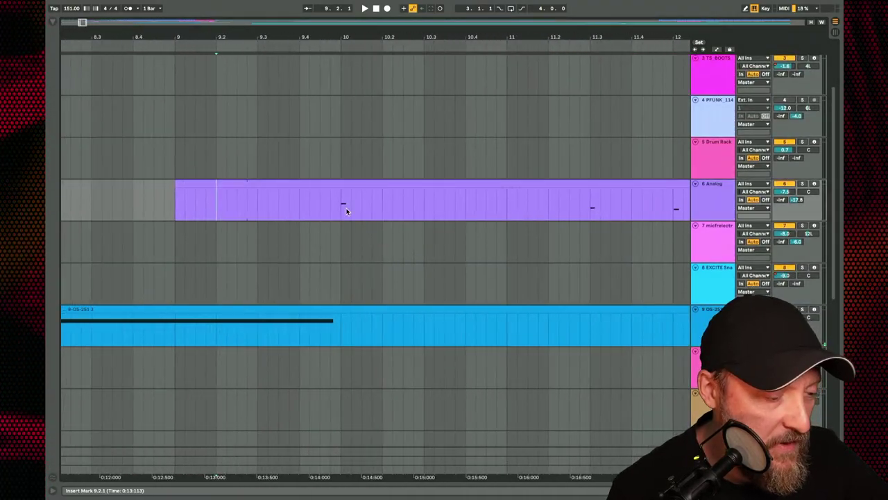
{"action": "left_click", "coordinate": [343, 210]}
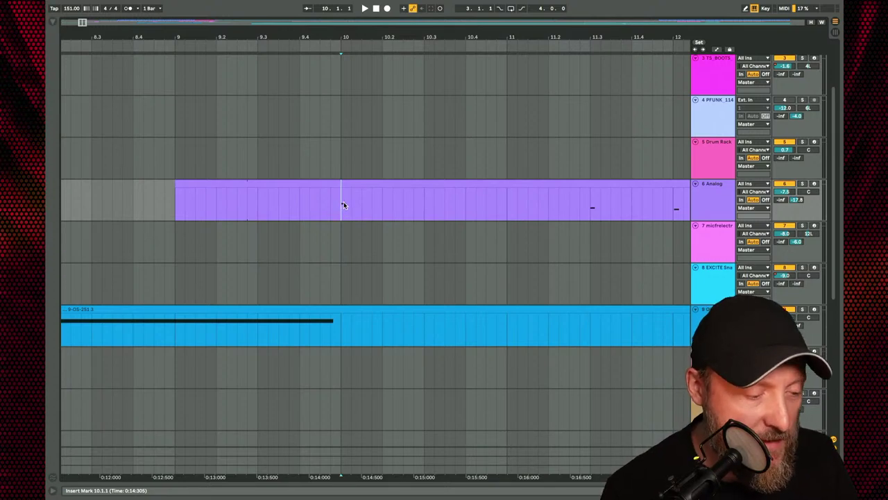
{"action": "key", "text": "space"}
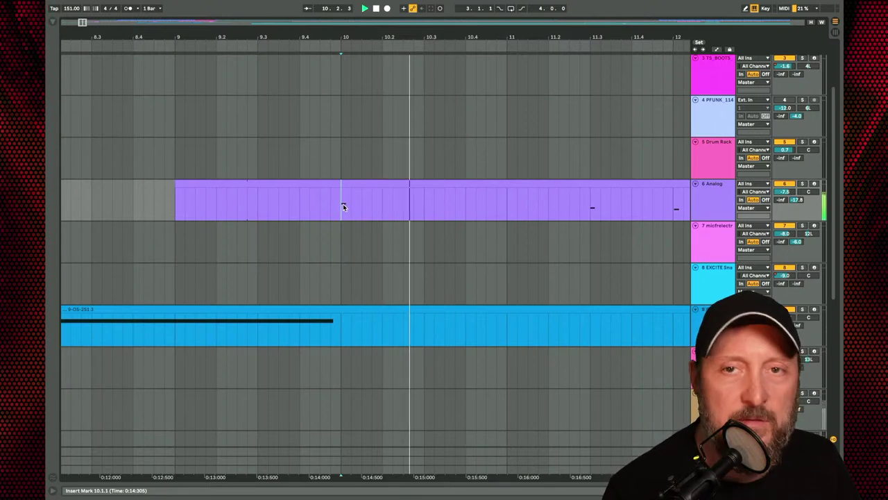
{"action": "scroll", "coordinate": [158, 193], "scroll_direction": "left", "scroll_amount": 5}
{"action": "key", "text": "space"}
- Select the empty first bar on the OS-251 track and delete that time from the whole arrangement
{"action": "scroll", "coordinate": [158, 193], "scroll_direction": "left", "scroll_amount": 10}
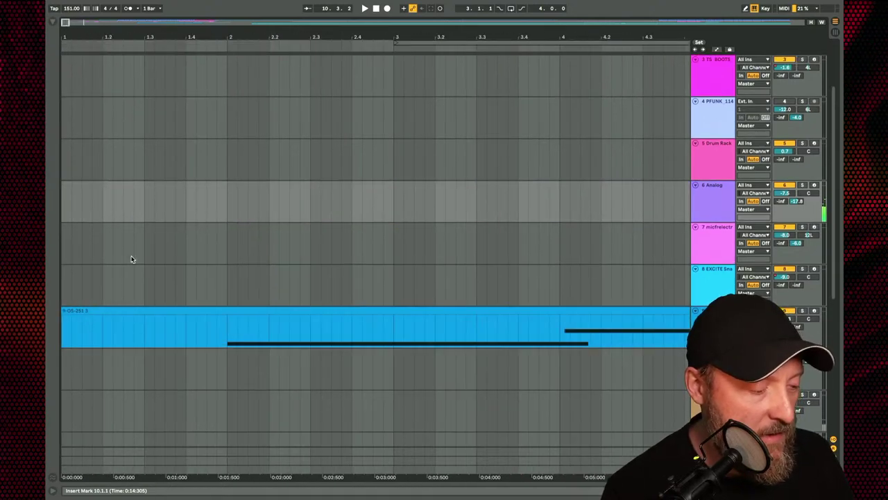
{"action": "left_click", "coordinate": [228, 327]}
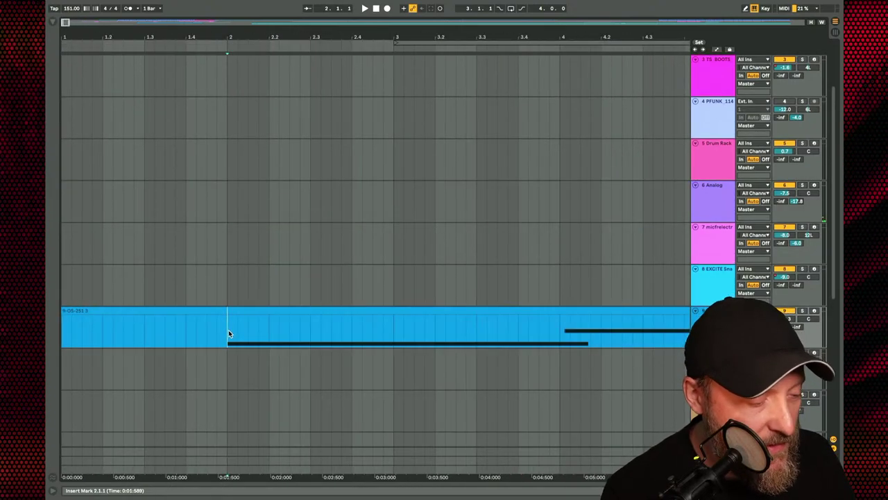
{"action": "left_click_drag", "start_coordinate": [226, 330], "coordinate": [55, 336]}
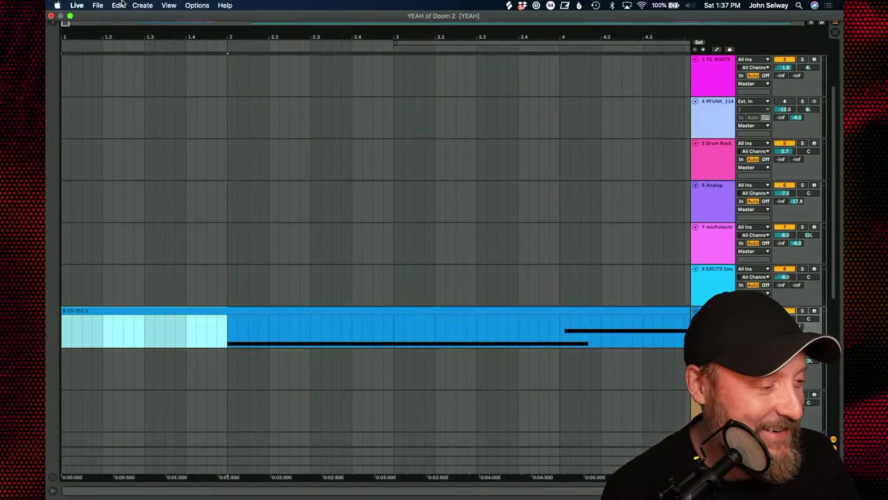
{"action": "left_click", "coordinate": [117, 5]}
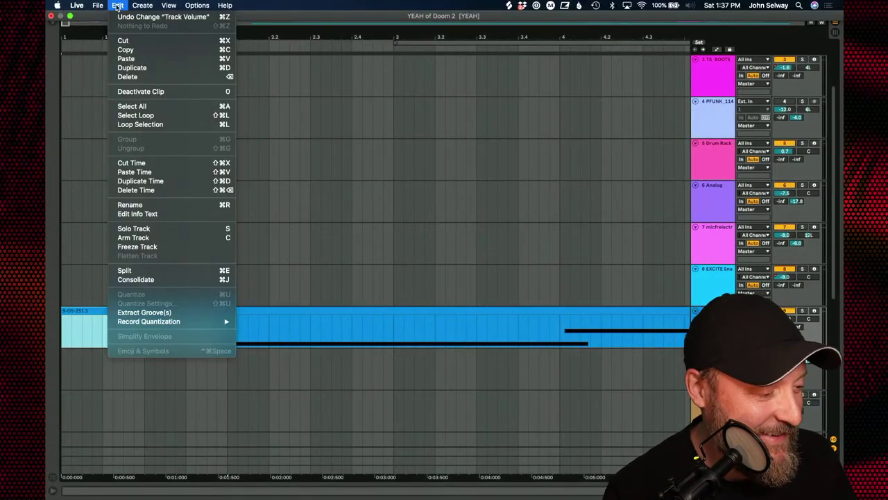
{"action": "left_click", "coordinate": [163, 189]}
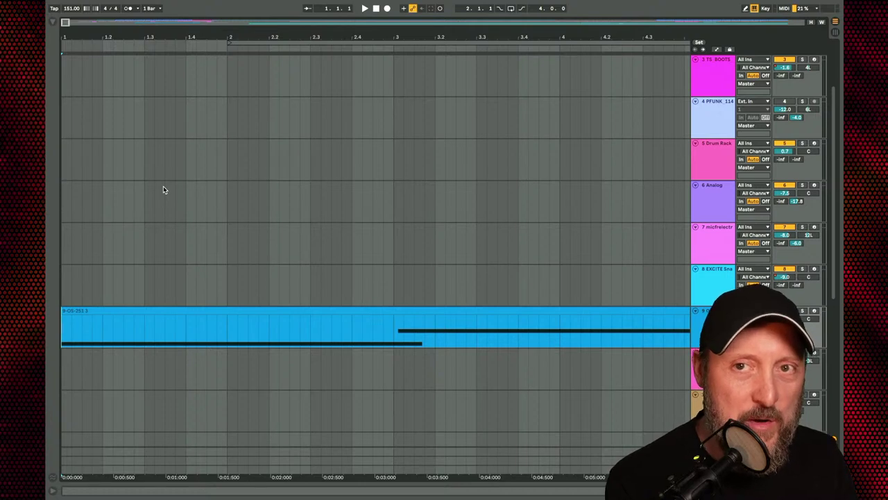
- Play the arrangement from the beginning and set the Analog track's volume to -6.6 dB
{"action": "key", "text": "space"}
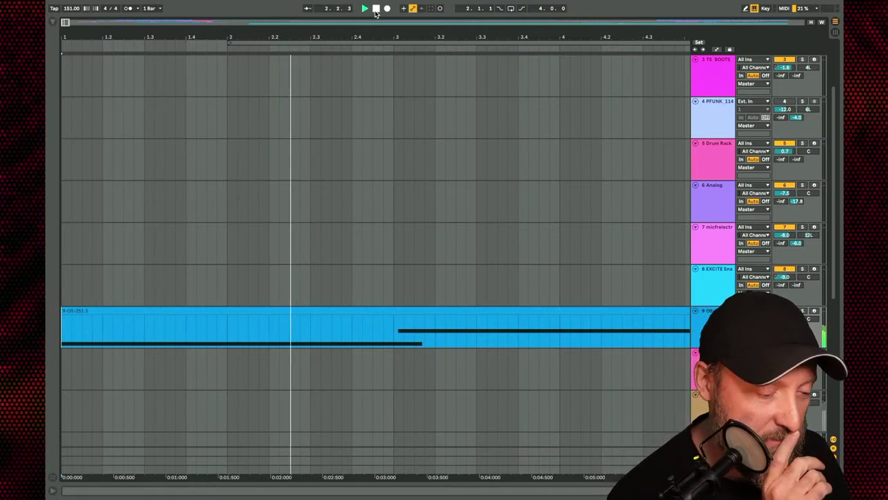
{"action": "left_click_drag", "start_coordinate": [379, 34], "coordinate": [379, 56]}
{"action": "key", "text": "minus"}
{"action": "key", "text": "minus"}
{"action": "key", "text": "minus"}
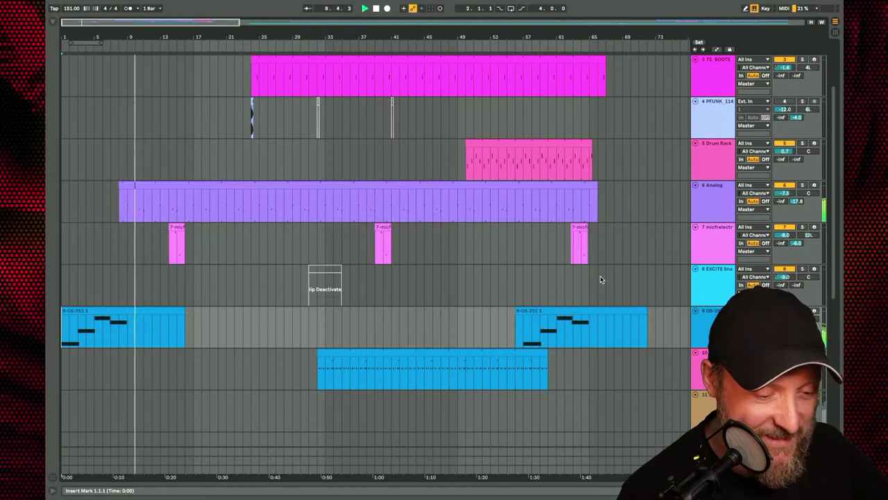
{"action": "left_click_drag", "start_coordinate": [784, 193], "coordinate": [784, 189]}
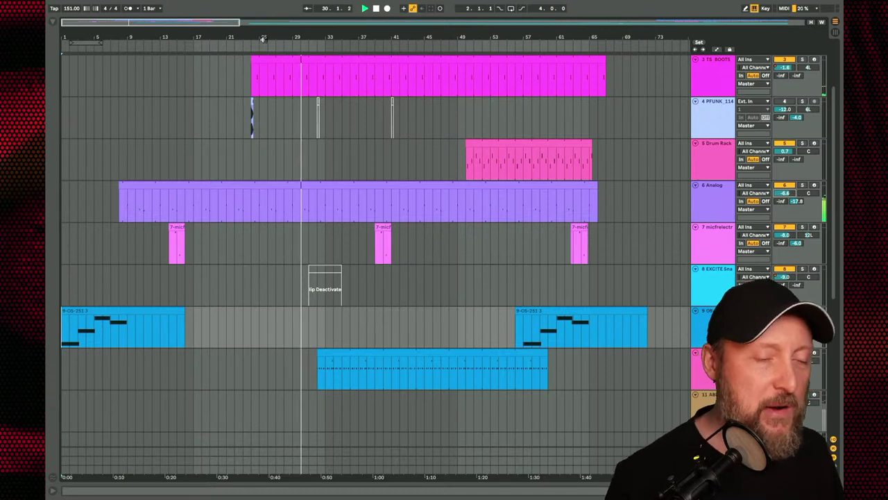
- Trim the clip on track 10 so it runs from bar 33 to bar 59
{"action": "scroll", "coordinate": [240, 137], "scroll_direction": "up", "scroll_amount": 3}
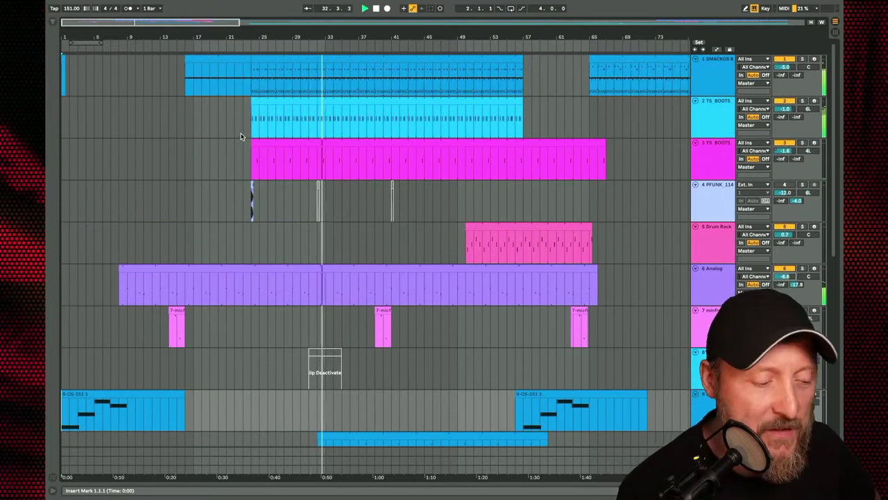
{"action": "scroll", "coordinate": [248, 173], "scroll_direction": "down", "scroll_amount": 3}
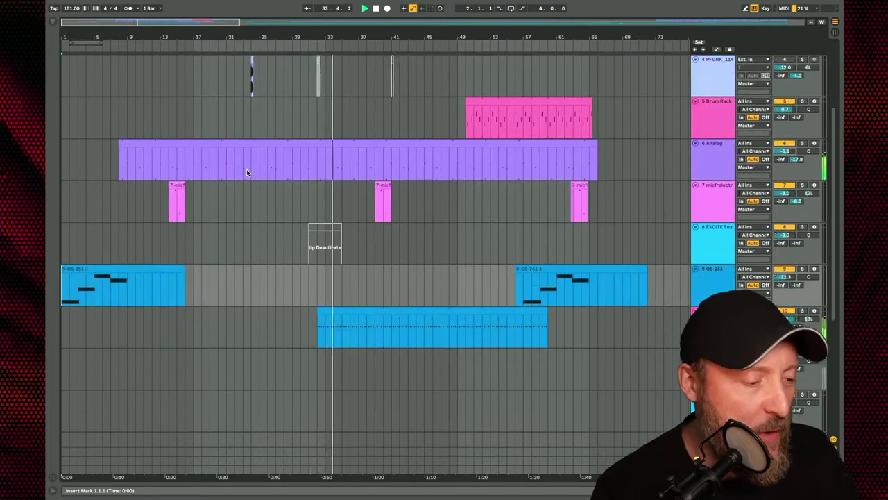
{"action": "left_click_drag", "start_coordinate": [319, 308], "coordinate": [340, 312]}
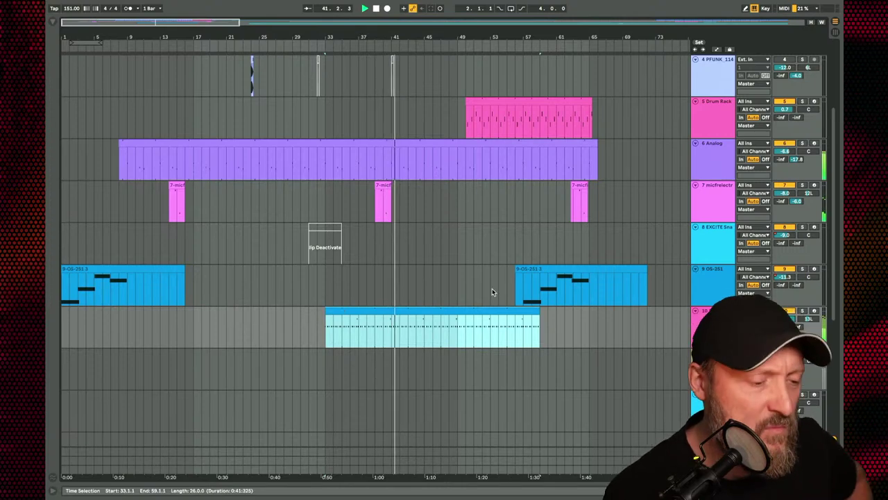
- Extend the Drum Rack clip backwards so it starts at bar 41
{"action": "scroll", "coordinate": [496, 293], "scroll_direction": "up", "scroll_amount": 3}
{"action": "scroll", "coordinate": [498, 293], "scroll_direction": "up", "scroll_amount": 1}
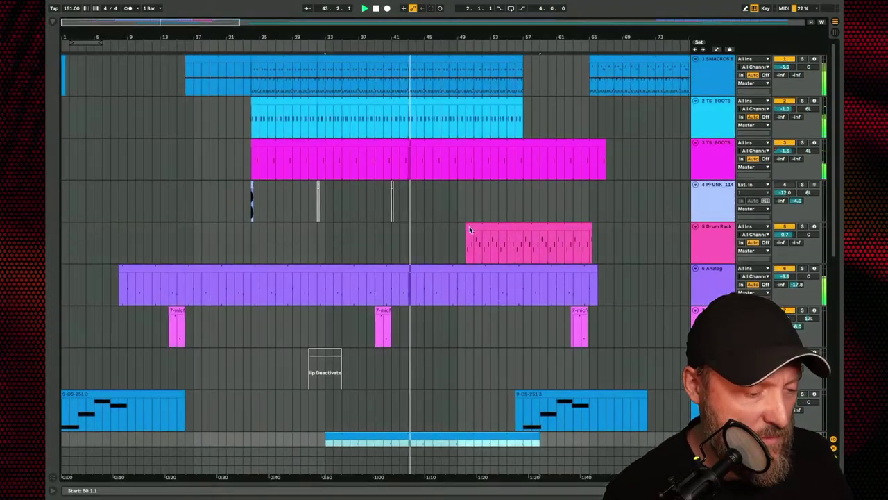
{"action": "left_click_drag", "start_coordinate": [469, 226], "coordinate": [395, 224]}
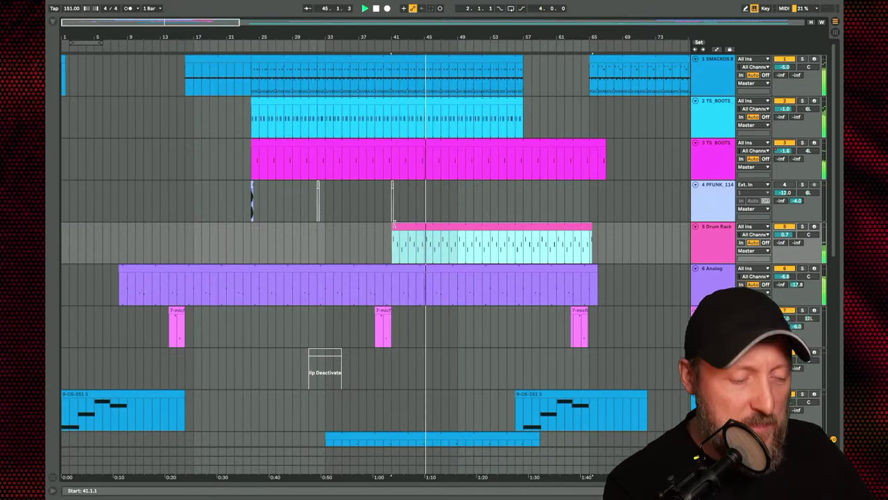
{"action": "scroll", "coordinate": [392, 224], "scroll_direction": "down", "scroll_amount": 4}
{"action": "scroll", "coordinate": [392, 225], "scroll_direction": "up", "scroll_amount": 1}
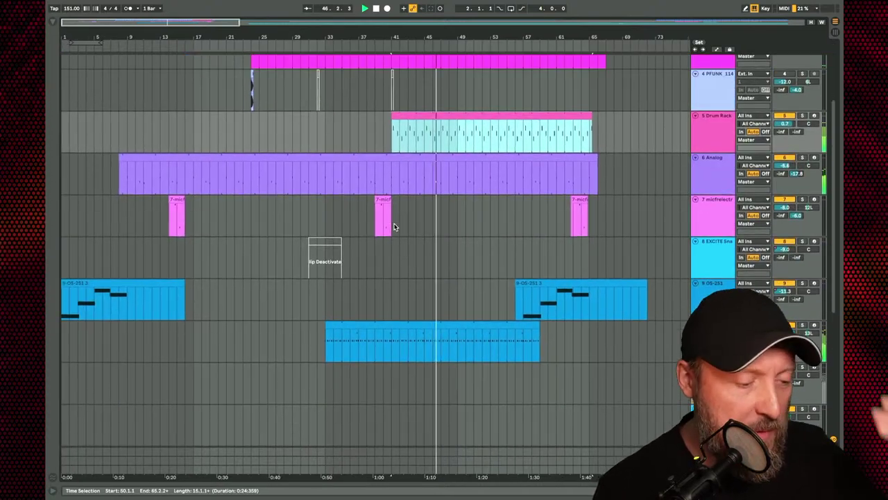
{"action": "scroll", "coordinate": [394, 226], "scroll_direction": "up", "scroll_amount": 2}
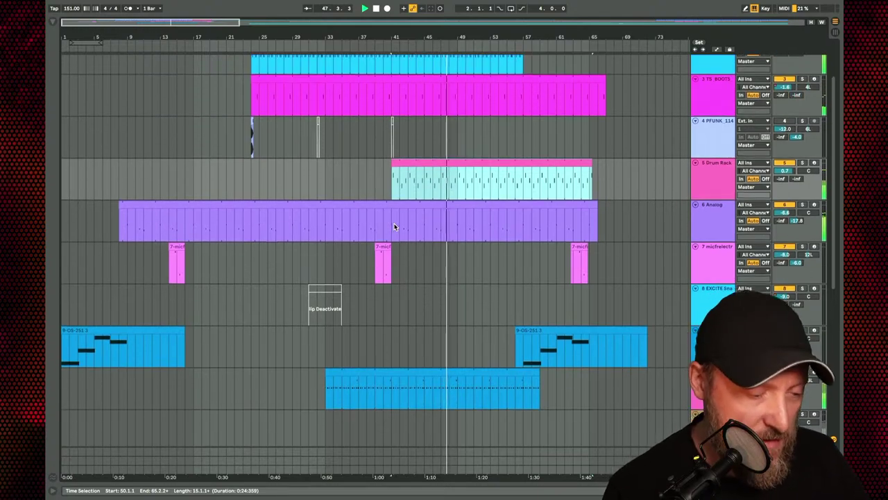
{"action": "scroll", "coordinate": [568, 225], "scroll_direction": "up", "scroll_amount": 3}
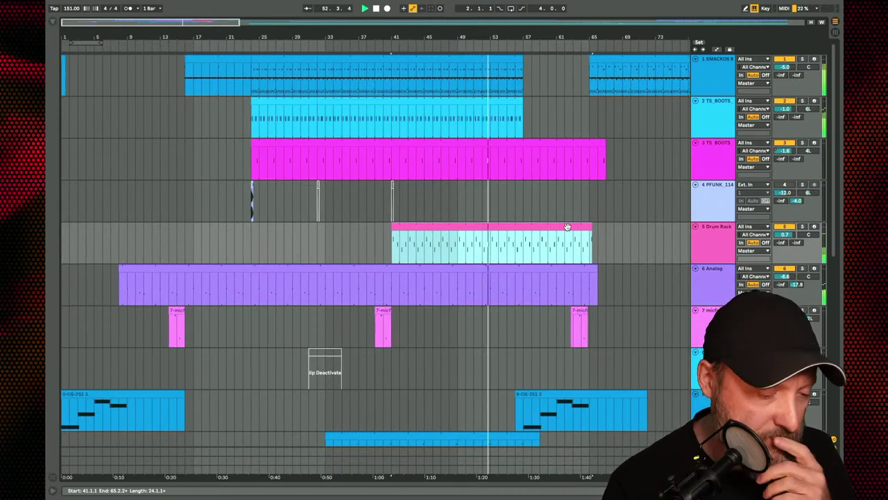
{"action": "left_click", "coordinate": [555, 240]}
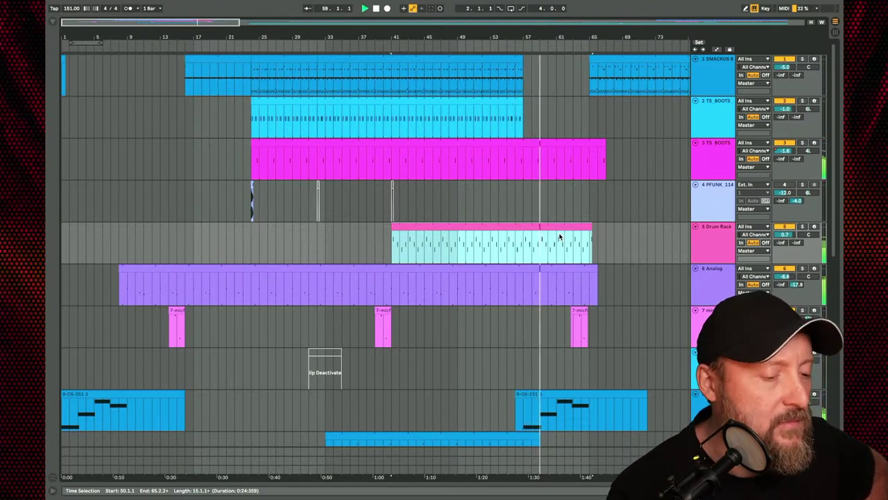
- Shorten the clip on track 10 so it ends at bar 57
{"action": "scroll", "coordinate": [594, 142], "scroll_direction": "down", "scroll_amount": 2}
{"action": "scroll", "coordinate": [594, 138], "scroll_direction": "up", "scroll_amount": 2}
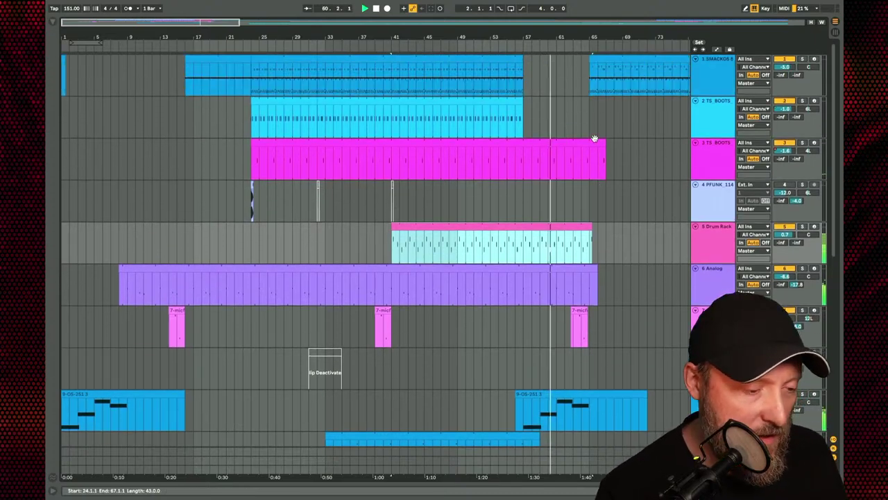
{"action": "scroll", "coordinate": [595, 139], "scroll_direction": "down", "scroll_amount": 2}
{"action": "left_click", "coordinate": [537, 356]}
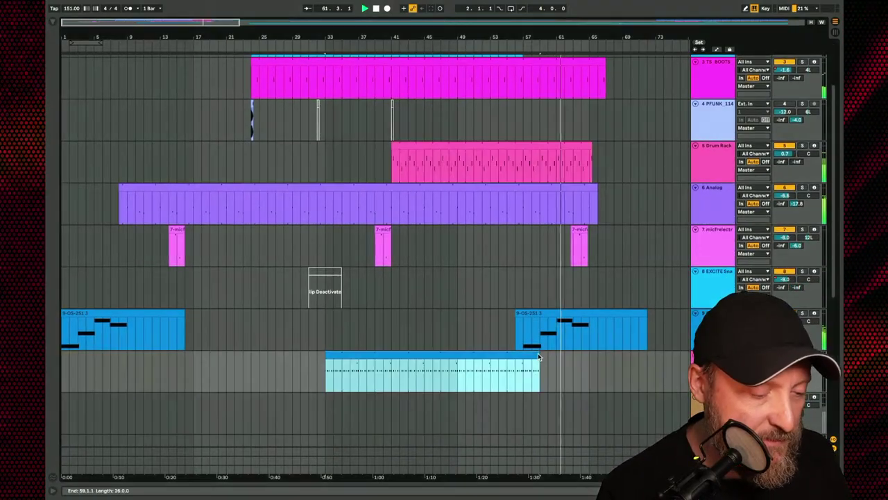
{"action": "left_click_drag", "start_coordinate": [539, 356], "coordinate": [524, 373]}
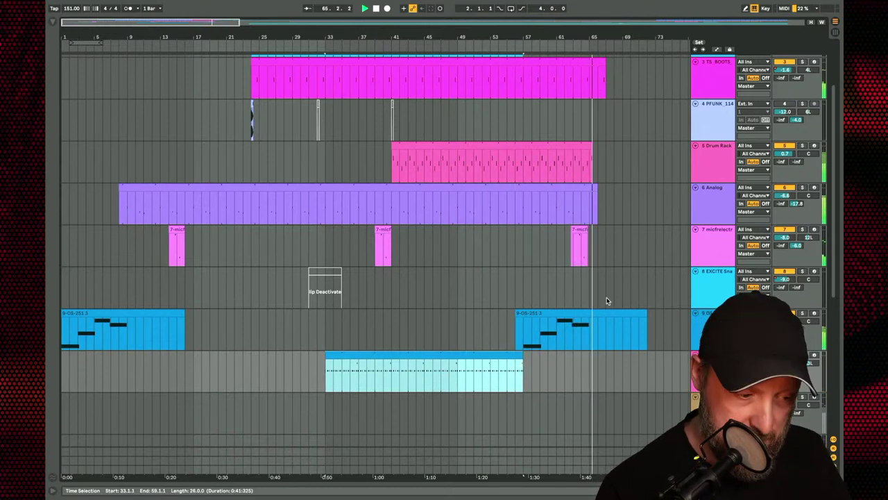
- Try the first Analog clip extended to bar 73, and trim its end back to bar 65
{"action": "scroll", "coordinate": [606, 297], "scroll_direction": "up", "scroll_amount": 3}
{"action": "scroll", "coordinate": [607, 297], "scroll_direction": "right", "scroll_amount": 3}
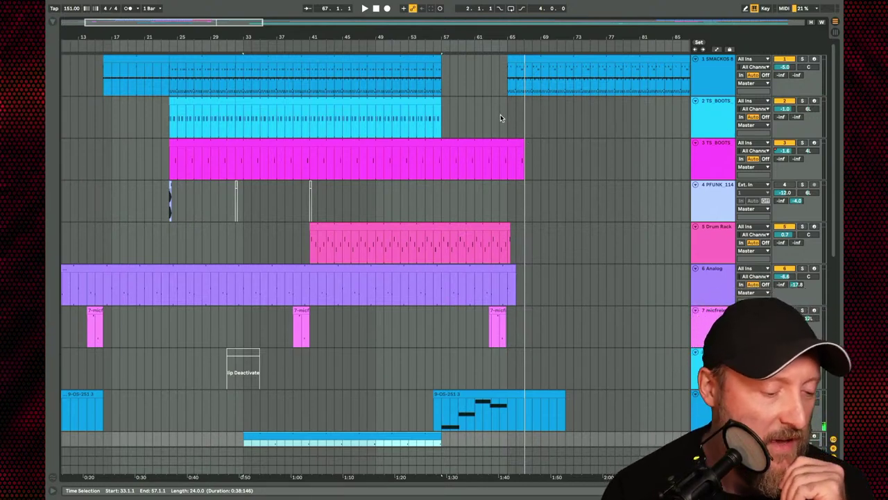
{"action": "left_click_drag", "start_coordinate": [501, 38], "coordinate": [500, 37]}
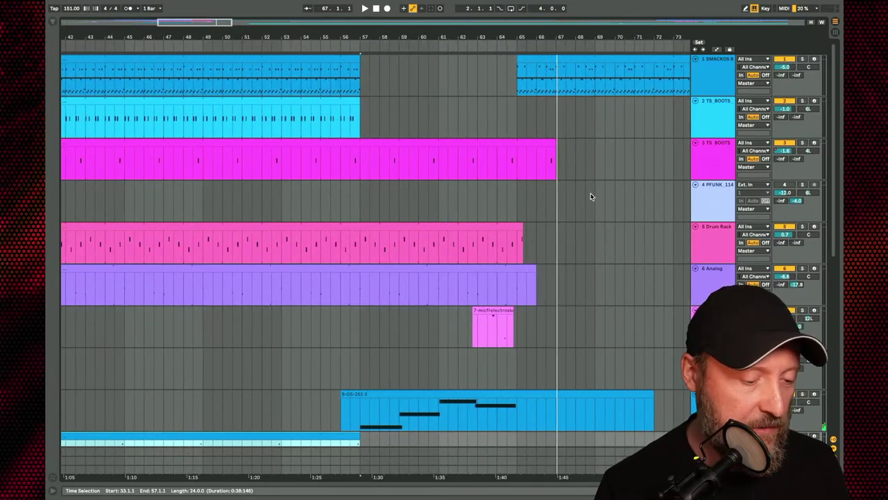
{"action": "left_click_drag", "start_coordinate": [533, 265], "coordinate": [670, 276]}
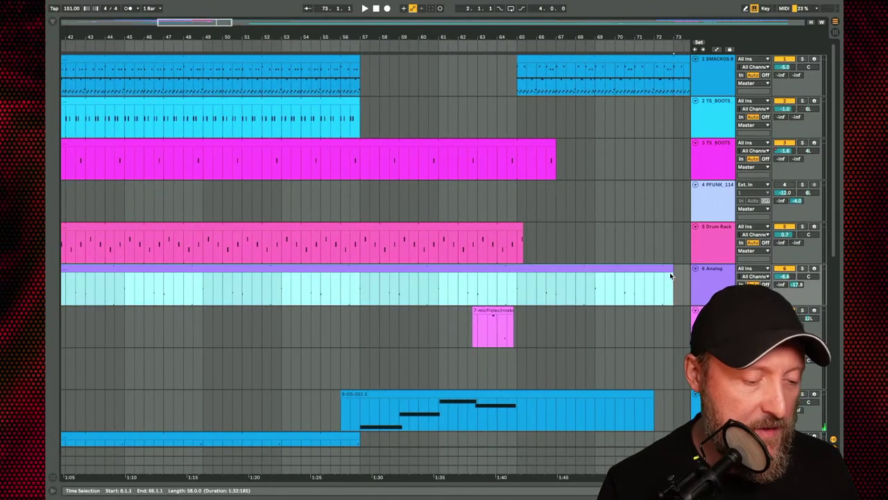
{"action": "left_click", "coordinate": [506, 294]}
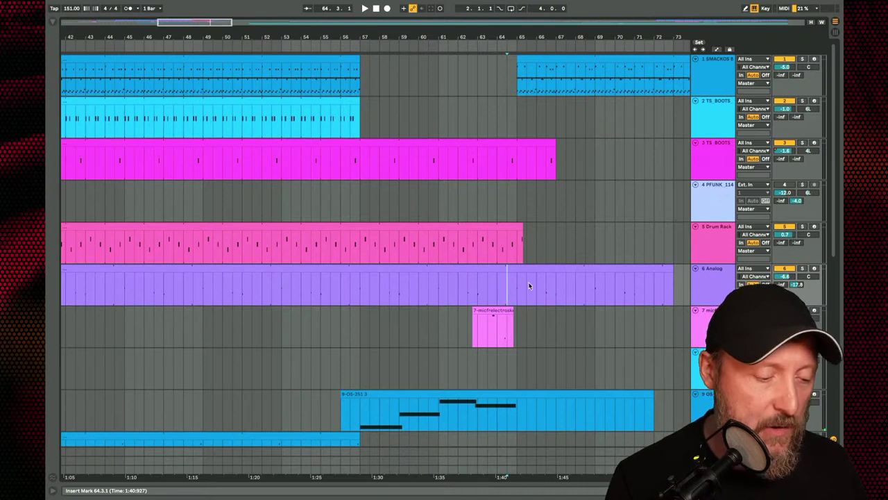
{"action": "left_click_drag", "start_coordinate": [668, 267], "coordinate": [516, 271]}
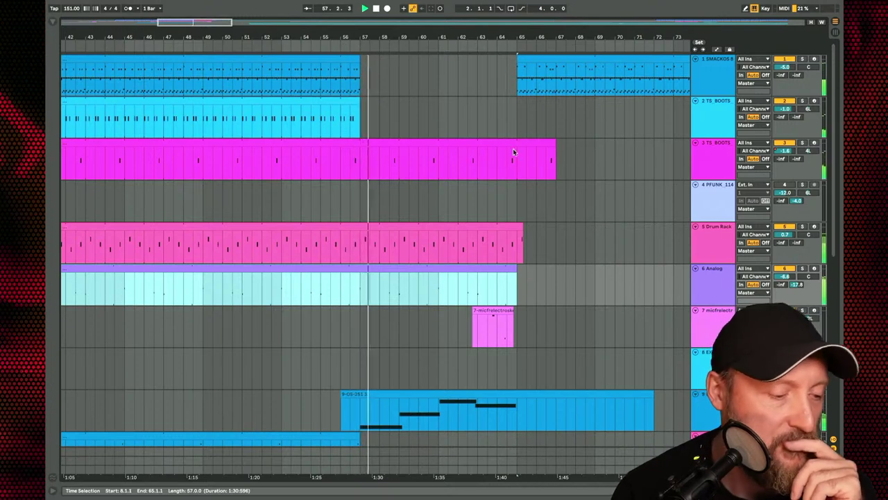
- Play the section around bars 57 to 65 and show the volume automation of track 3 TS_BOOTS
{"action": "scroll", "coordinate": [513, 152], "scroll_direction": "down", "scroll_amount": 1}
{"action": "scroll", "coordinate": [516, 149], "scroll_direction": "left", "scroll_amount": 1}
{"action": "scroll", "coordinate": [517, 146], "scroll_direction": "up", "scroll_amount": 1}
{"action": "scroll", "coordinate": [517, 146], "scroll_direction": "left", "scroll_amount": 2}
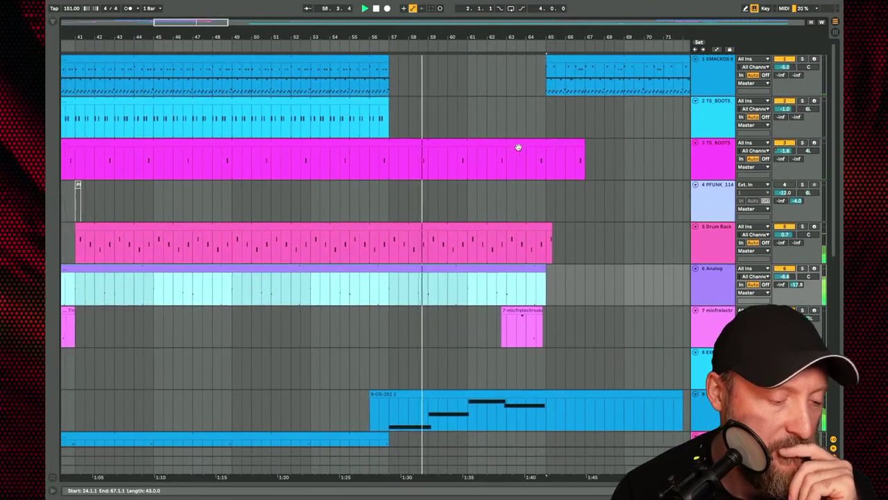
{"action": "scroll", "coordinate": [527, 201], "scroll_direction": "right", "scroll_amount": 1}
{"action": "scroll", "coordinate": [548, 201], "scroll_direction": "right", "scroll_amount": 1}
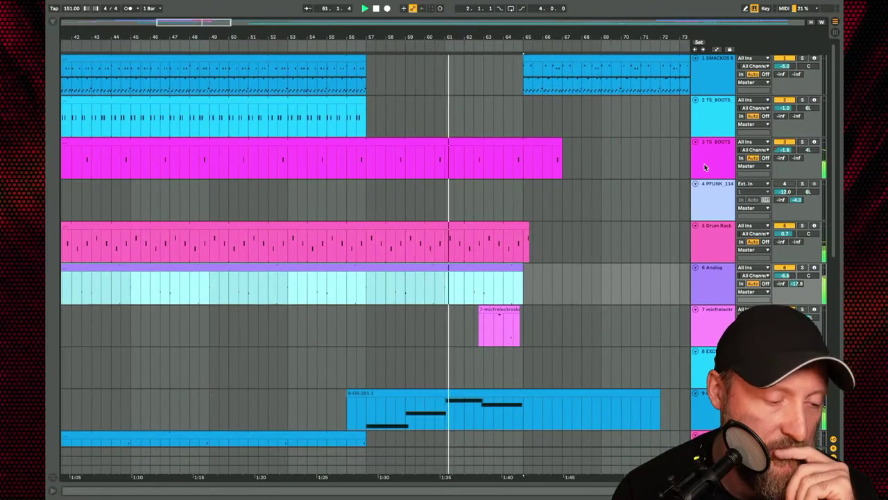
{"action": "left_click", "coordinate": [786, 150]}
{"action": "right_click", "coordinate": [786, 151]}
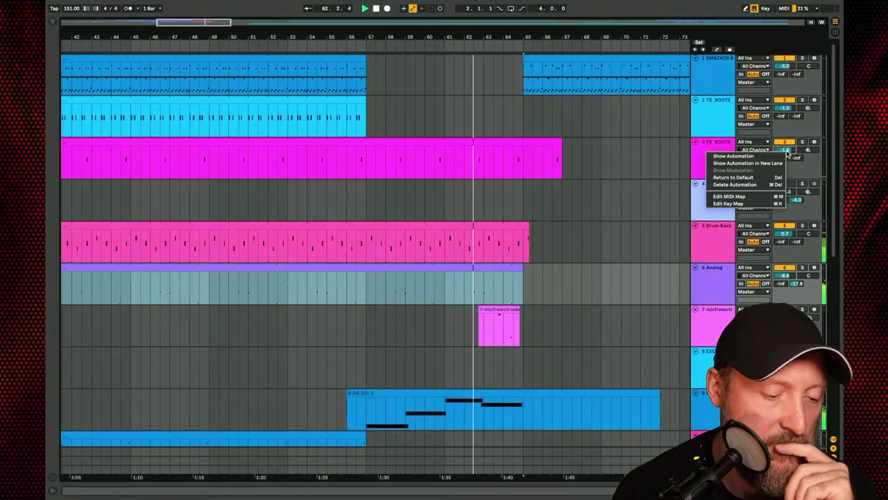
{"action": "left_click", "coordinate": [759, 157]}
- Delete the volume automation on track 3 TS_BOOTS and set the track's volume to 0.6 dB
{"action": "left_click_drag", "start_coordinate": [577, 39], "coordinate": [577, 21]}
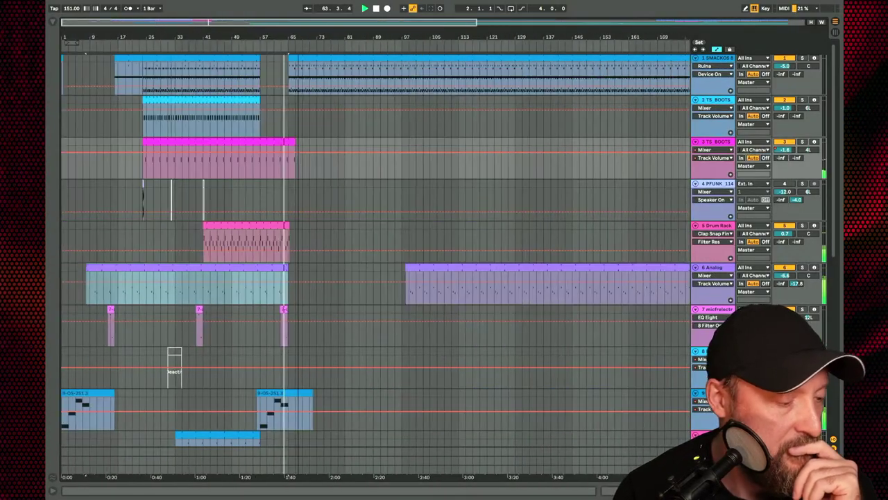
{"action": "right_click", "coordinate": [789, 150]}
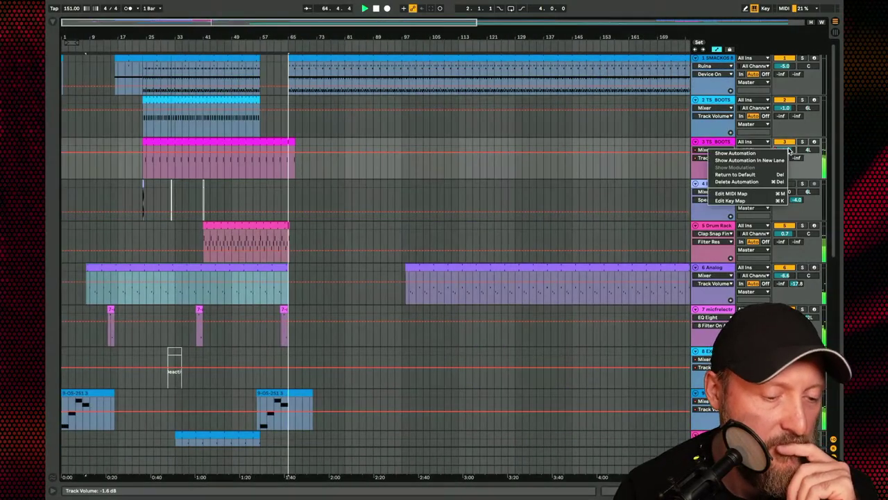
{"action": "left_click", "coordinate": [770, 183]}
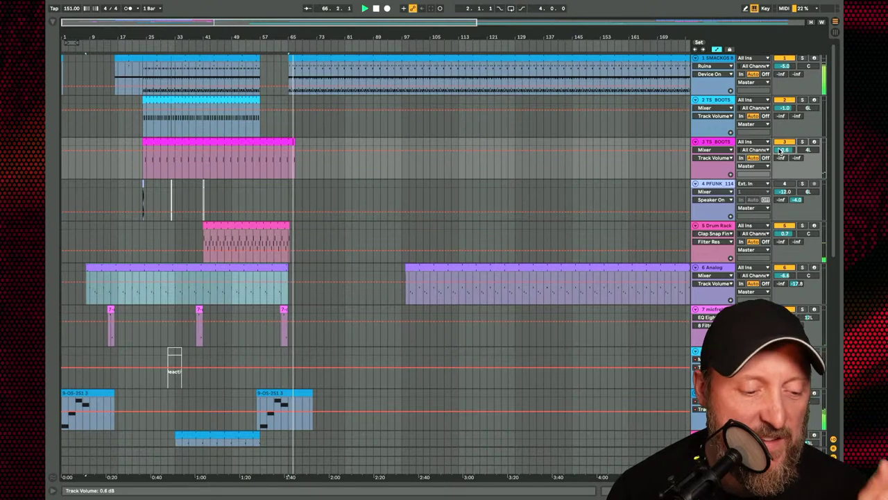
- Extend the clip on track 3 TS_BOOTS so it ends at bar 137
{"action": "left_click_drag", "start_coordinate": [294, 154], "coordinate": [543, 154]}
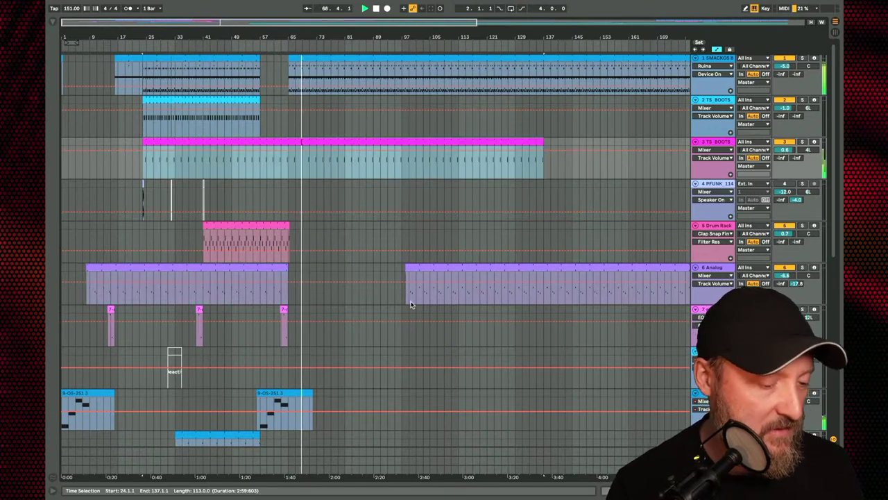
- Move the Speaker On automation switch point of track 11 ABL3 to bar 65 and play the section leading up to it
{"action": "scroll", "coordinate": [410, 303], "scroll_direction": "down", "scroll_amount": 5}
{"action": "scroll", "coordinate": [412, 304], "scroll_direction": "down", "scroll_amount": 3}
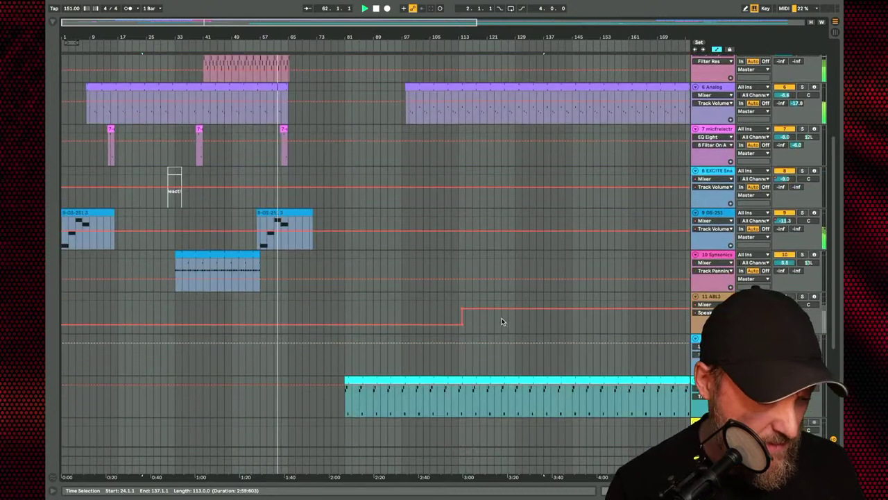
{"action": "left_click", "coordinate": [463, 324]}
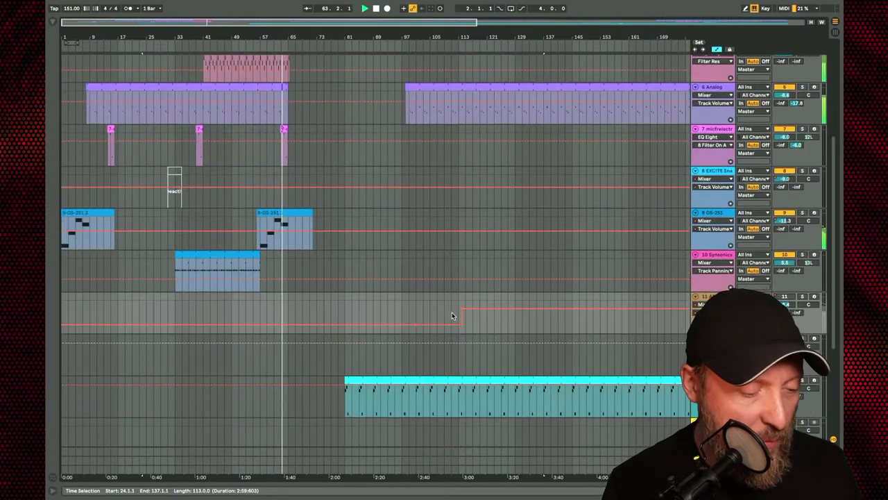
{"action": "left_click_drag", "start_coordinate": [463, 311], "coordinate": [296, 305]}
{"action": "key", "text": "space"}
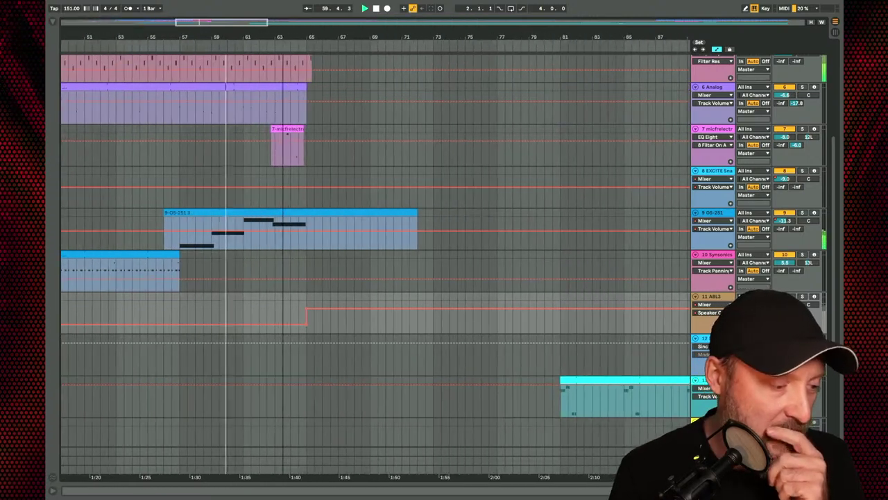
{"action": "left_click_drag", "start_coordinate": [284, 34], "coordinate": [283, 34]}
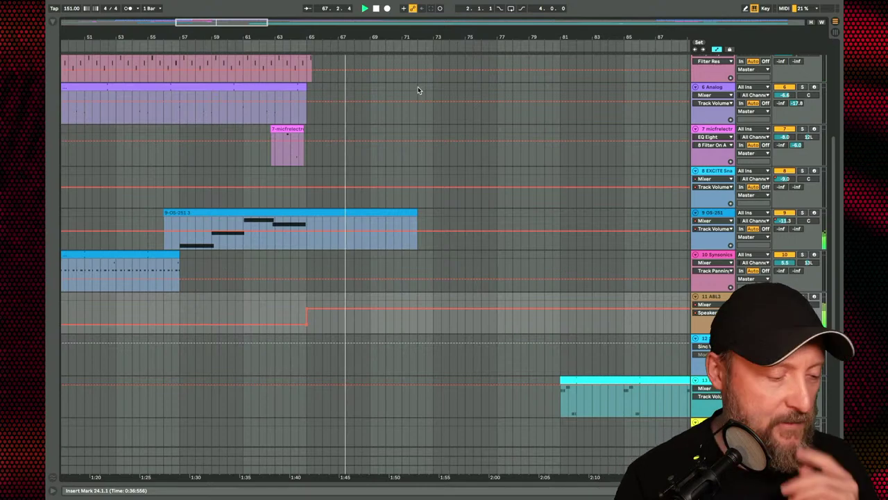
- Extend the start of the clip on track 13 Pigments back to bar 64
{"action": "scroll", "coordinate": [408, 126], "scroll_direction": "up", "scroll_amount": 2}
{"action": "scroll", "coordinate": [408, 126], "scroll_direction": "left", "scroll_amount": 2}
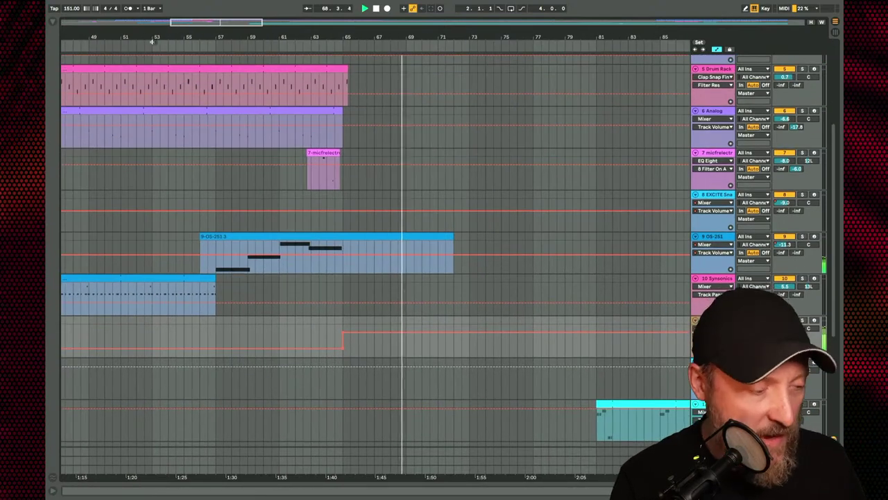
{"action": "scroll", "coordinate": [402, 278], "scroll_direction": "down", "scroll_amount": 3}
{"action": "scroll", "coordinate": [403, 277], "scroll_direction": "left", "scroll_amount": 2}
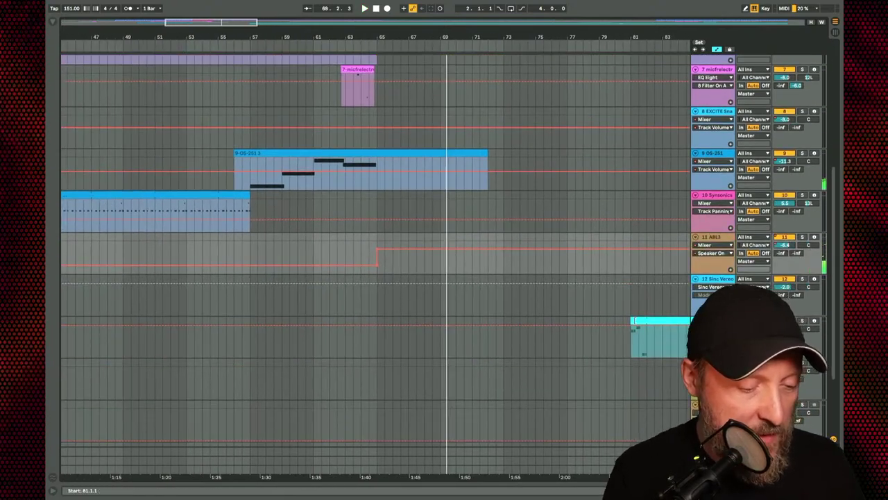
{"action": "left_click_drag", "start_coordinate": [633, 321], "coordinate": [397, 321]}
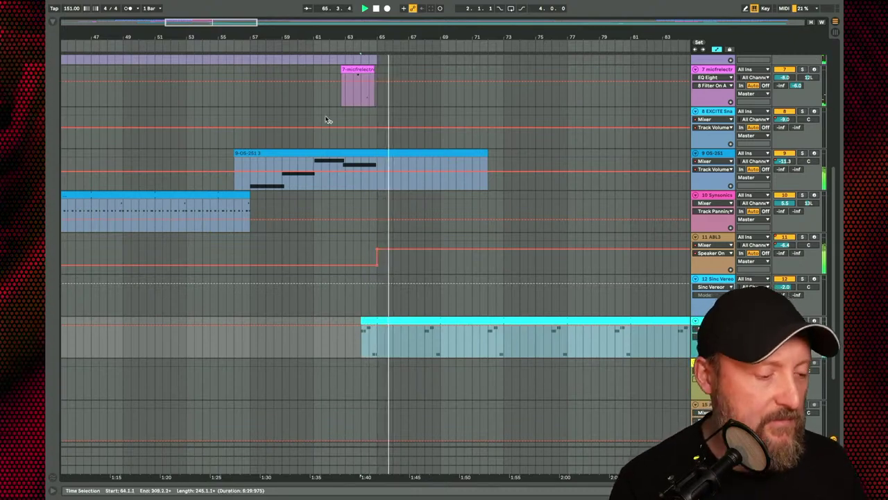
- Trim the end of the clip on track 5 Drum Rack back to bar 64
{"action": "key", "text": "plus"}
{"action": "key", "text": "plus"}
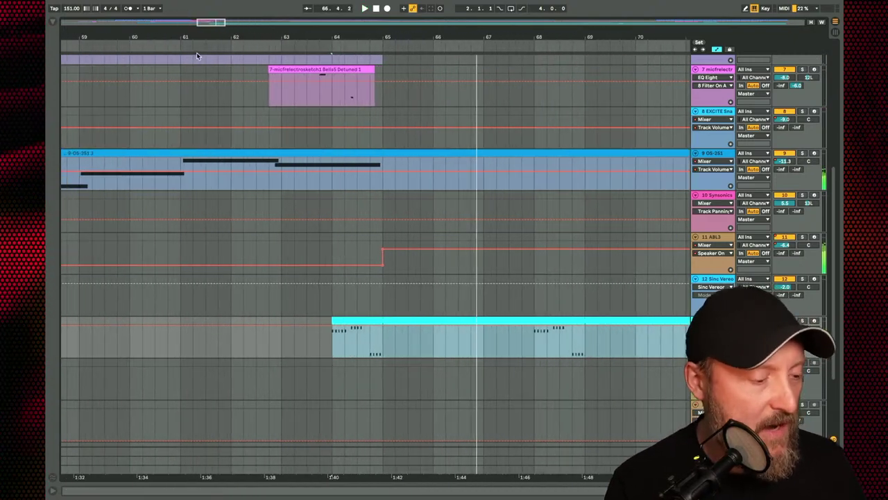
{"action": "scroll", "coordinate": [413, 141], "scroll_direction": "up", "scroll_amount": 5}
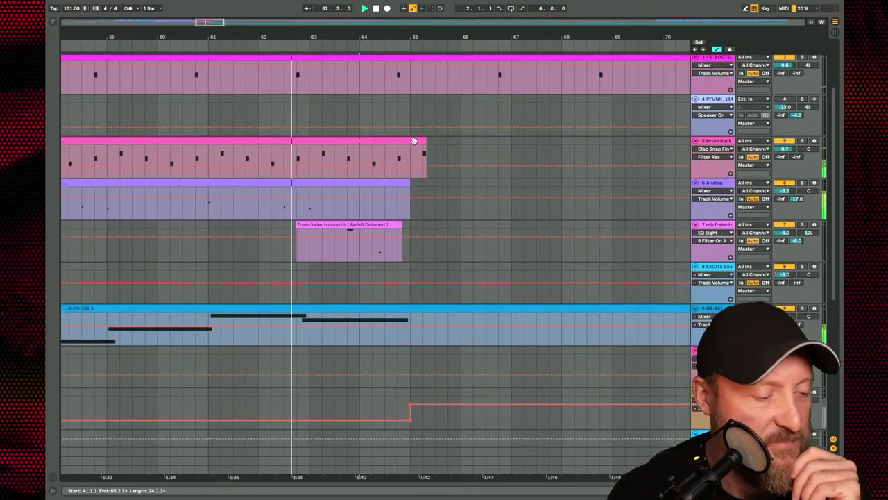
{"action": "left_click_drag", "start_coordinate": [425, 142], "coordinate": [357, 141]}
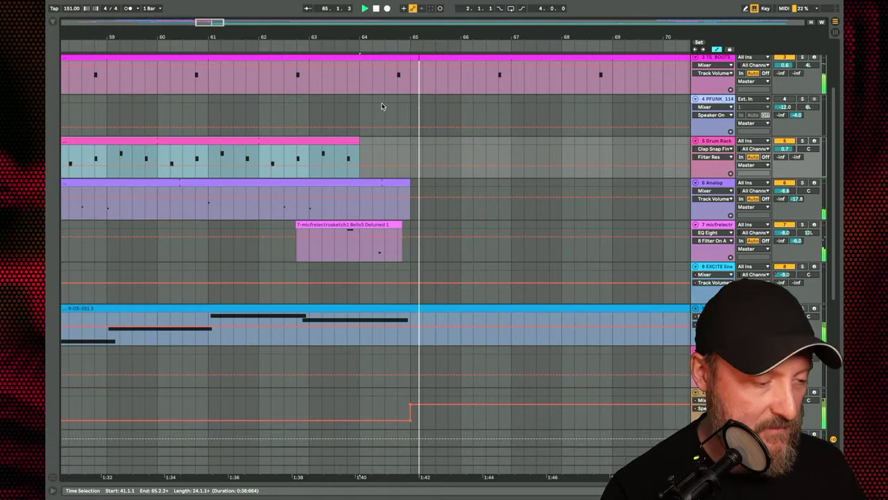
- Split the clip on track 3 TS_BOOTS at bar 64 and trim the second part to start at 65.2.1
{"action": "left_click", "coordinate": [359, 69]}
{"action": "key", "text": "ctrl+e"}
{"action": "left_click_drag", "start_coordinate": [359, 69], "coordinate": [424, 63]}
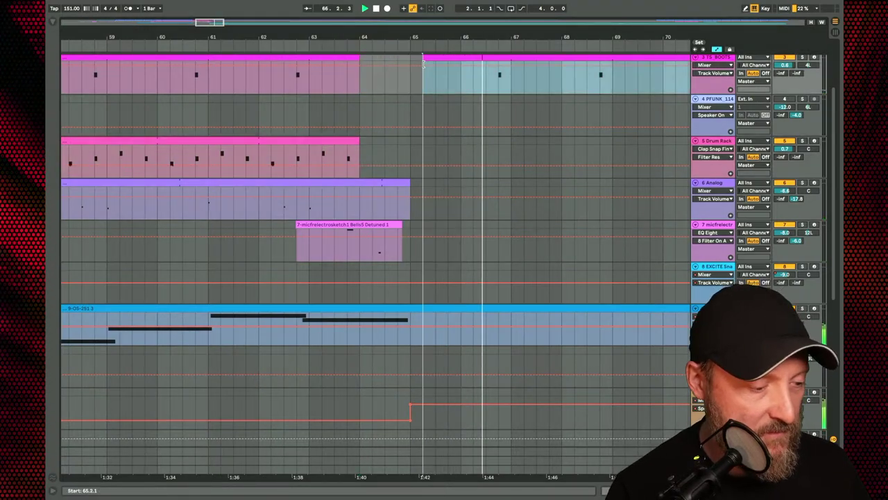
- Deactivate the Bells5 Detuned clip on track 7 just before bar 65 and play the section from around bar 59
{"action": "scroll", "coordinate": [395, 125], "scroll_direction": "down", "scroll_amount": 2}
{"action": "scroll", "coordinate": [368, 182], "scroll_direction": "down", "scroll_amount": 3}
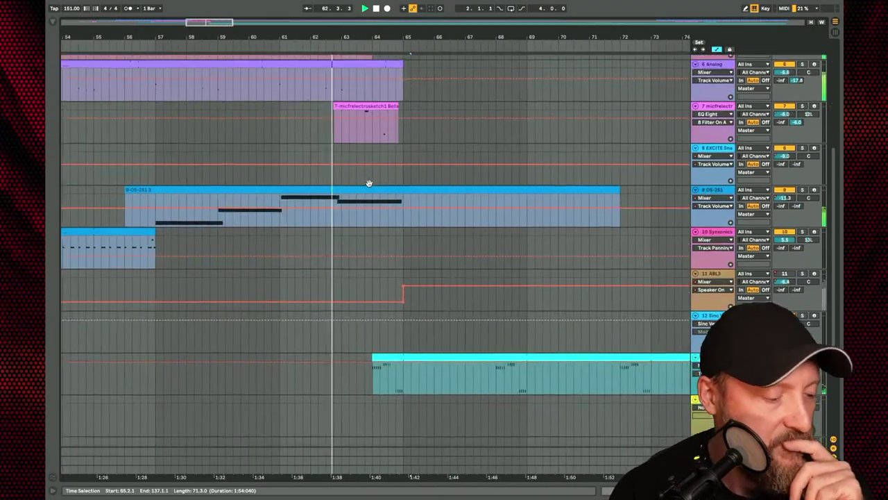
{"action": "scroll", "coordinate": [370, 184], "scroll_direction": "down", "scroll_amount": 3}
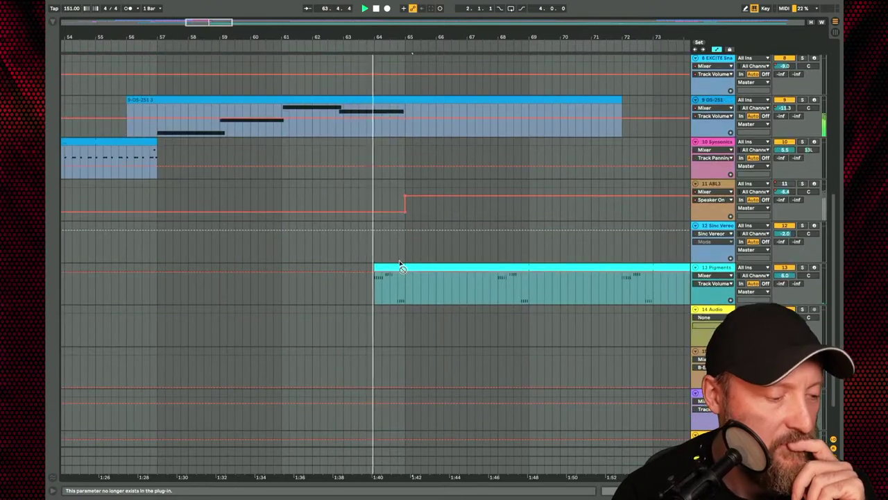
{"action": "scroll", "coordinate": [398, 263], "scroll_direction": "up", "scroll_amount": 5}
{"action": "left_click", "coordinate": [392, 199]}
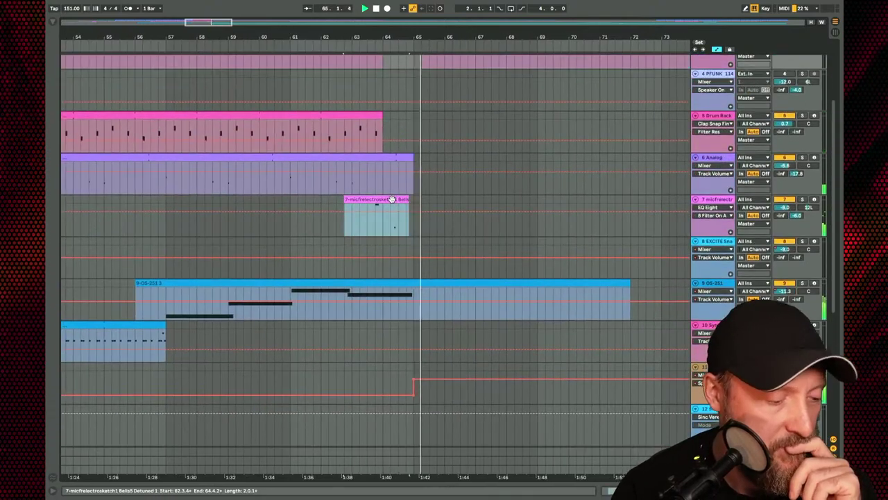
{"action": "key", "text": "super+space"}
{"action": "key", "text": "Escape"}
{"action": "key", "text": "0"}
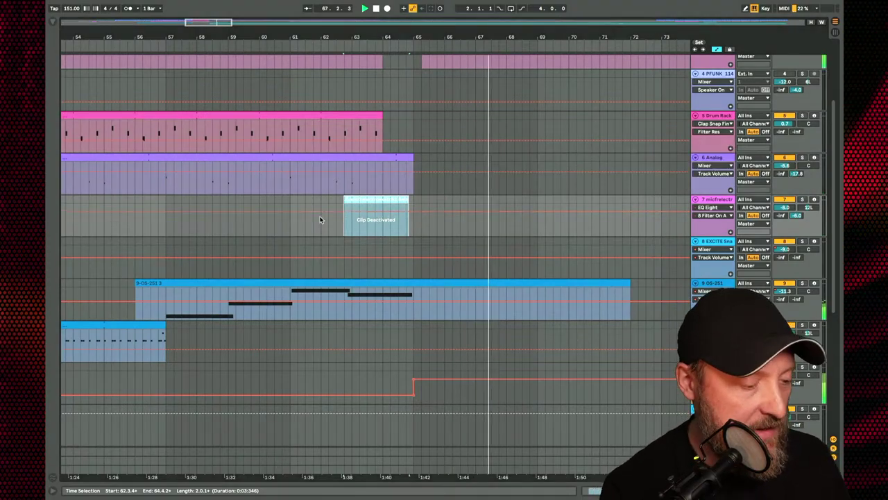
{"action": "left_click", "coordinate": [320, 220]}
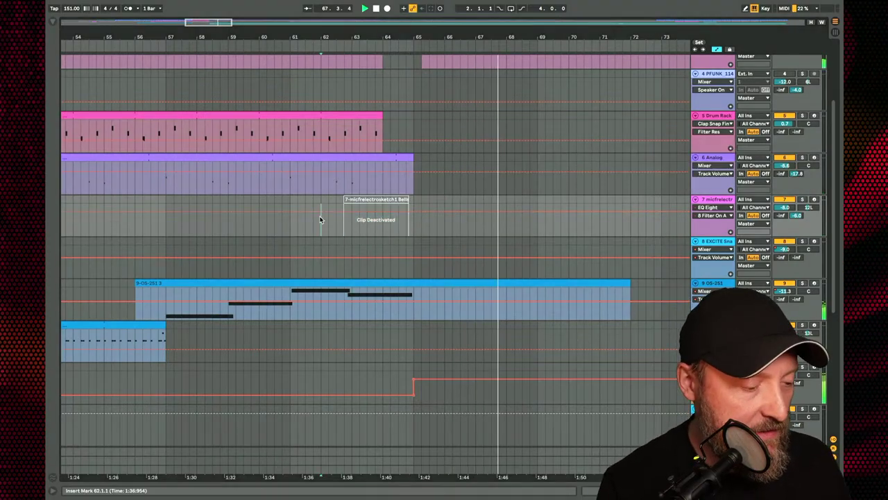
{"action": "left_click", "coordinate": [251, 233]}
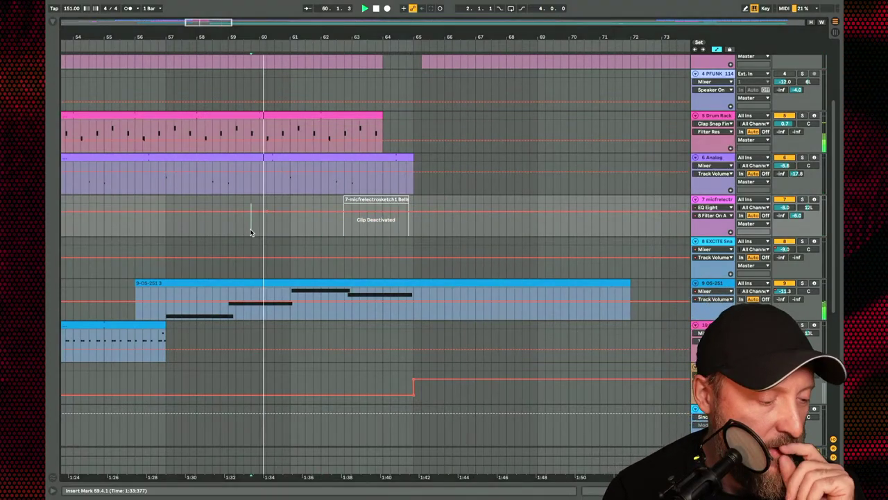
- Extend the end of the first clip on track 6 Analog until it meets the second Analog clip
{"action": "left_click", "coordinate": [627, 282]}
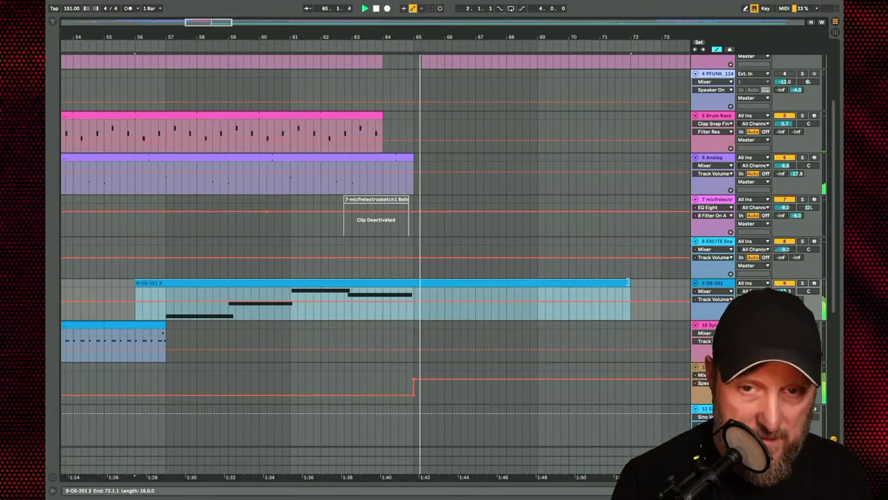
{"action": "left_click", "coordinate": [596, 299]}
{"action": "scroll", "coordinate": [497, 228], "scroll_direction": "down", "scroll_amount": 4}
{"action": "scroll", "coordinate": [496, 228], "scroll_direction": "down", "scroll_amount": 5}
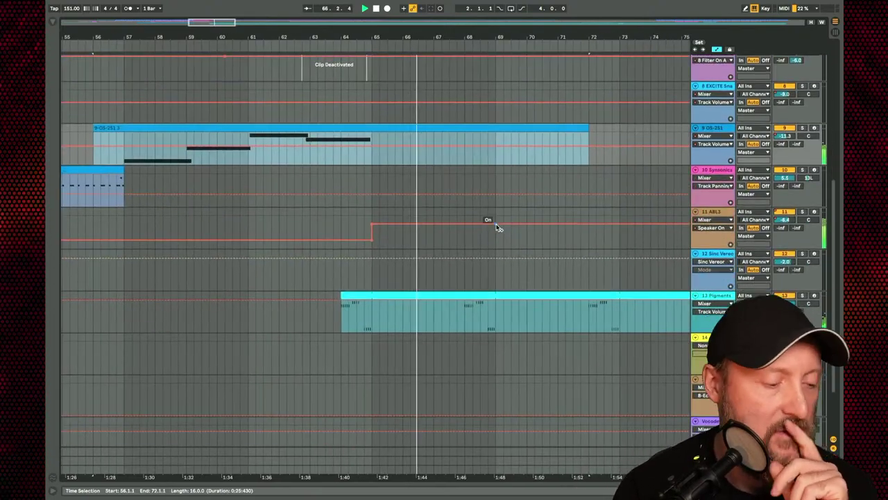
{"action": "scroll", "coordinate": [486, 222], "scroll_direction": "up", "scroll_amount": 4}
{"action": "scroll", "coordinate": [480, 118], "scroll_direction": "up", "scroll_amount": 1}
{"action": "scroll", "coordinate": [476, 212], "scroll_direction": "down", "scroll_amount": 3}
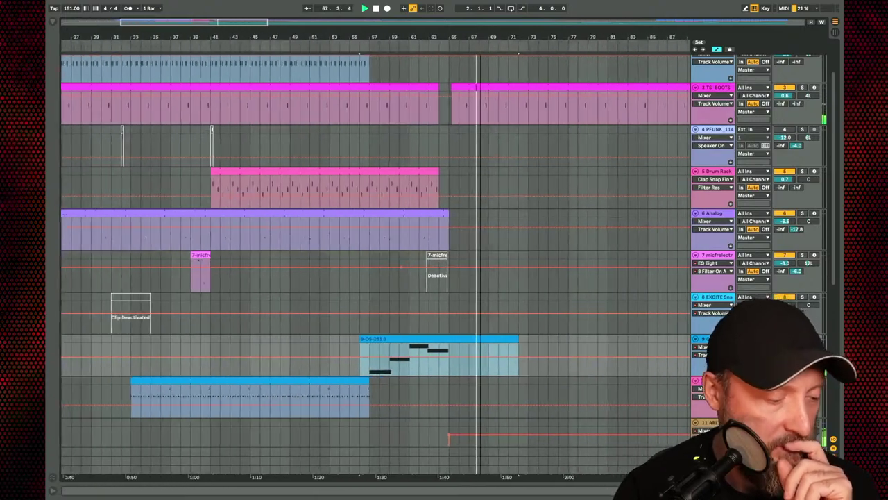
{"action": "scroll", "coordinate": [476, 212], "scroll_direction": "up", "scroll_amount": 3}
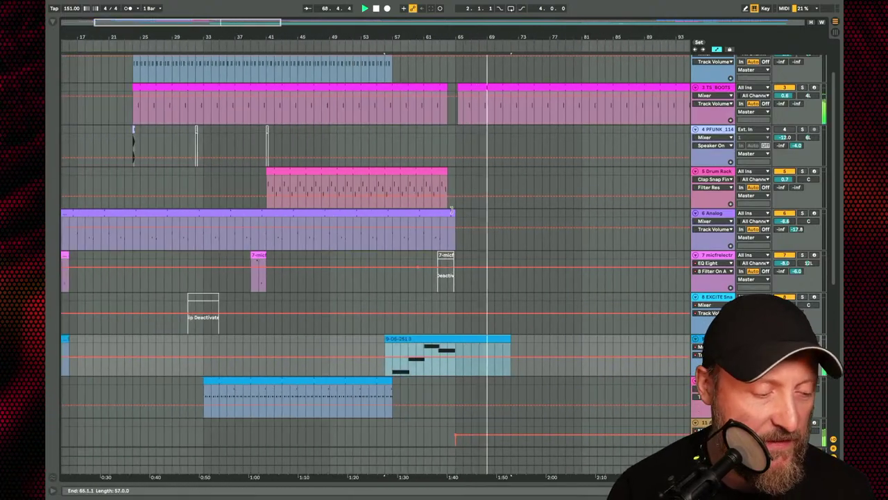
{"action": "left_click_drag", "start_coordinate": [457, 213], "coordinate": [670, 226]}
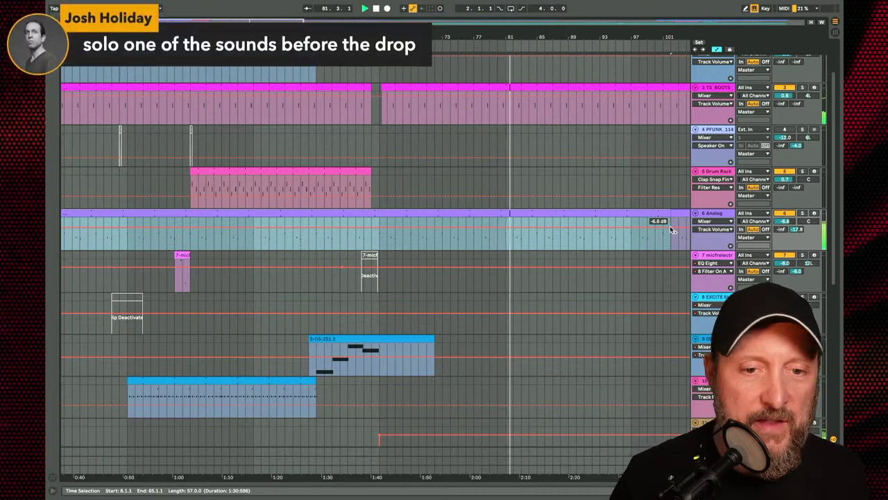
- Split the second OS-251 clip on track 9 at bar 65 and trim the first part's end back to bar 64
{"action": "scroll", "coordinate": [505, 248], "scroll_direction": "up", "scroll_amount": 5}
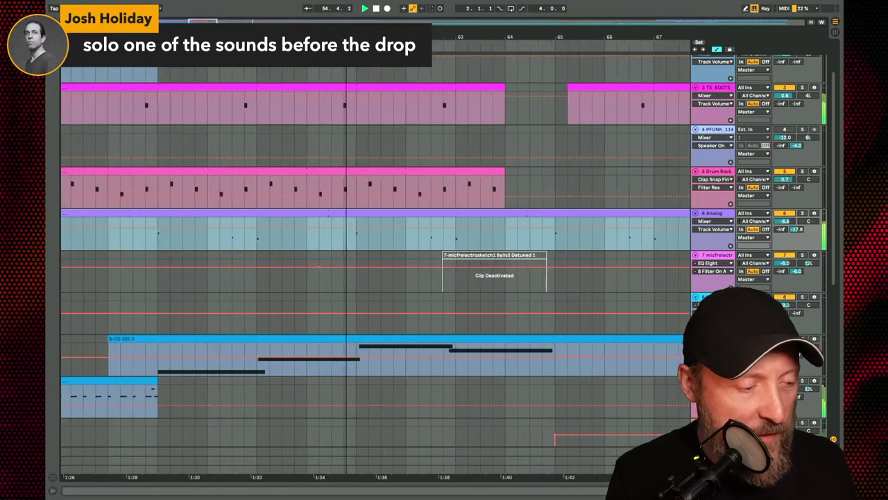
{"action": "scroll", "coordinate": [506, 244], "scroll_direction": "down", "scroll_amount": 3}
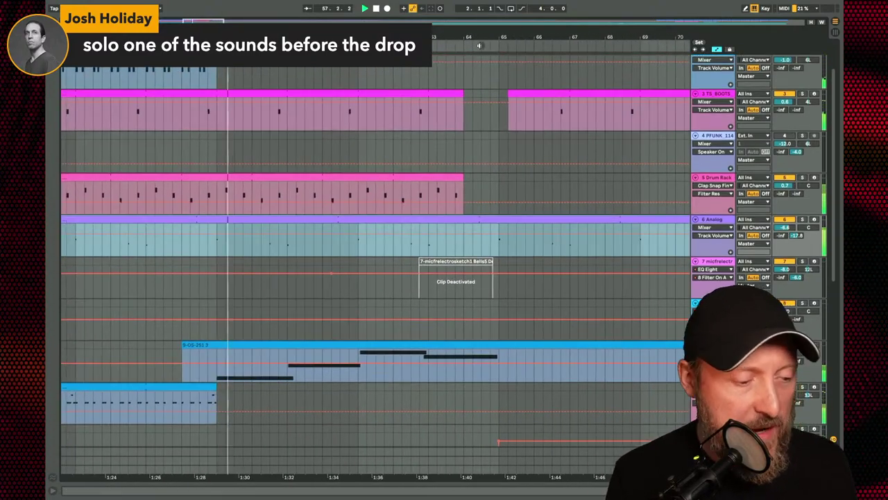
{"action": "left_click_drag", "start_coordinate": [487, 31], "coordinate": [471, 23]}
{"action": "left_click", "coordinate": [448, 154]}
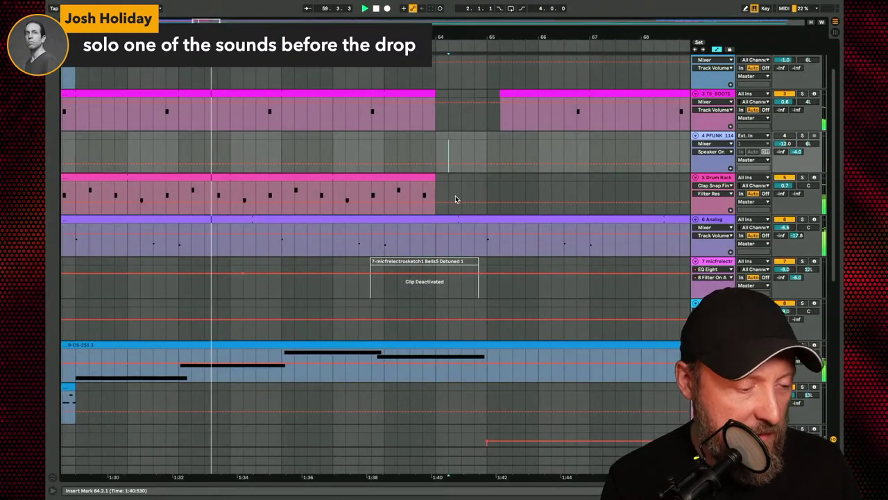
{"action": "scroll", "coordinate": [454, 194], "scroll_direction": "down", "scroll_amount": 2}
{"action": "scroll", "coordinate": [452, 271], "scroll_direction": "down", "scroll_amount": 2}
{"action": "left_click", "coordinate": [475, 304]}
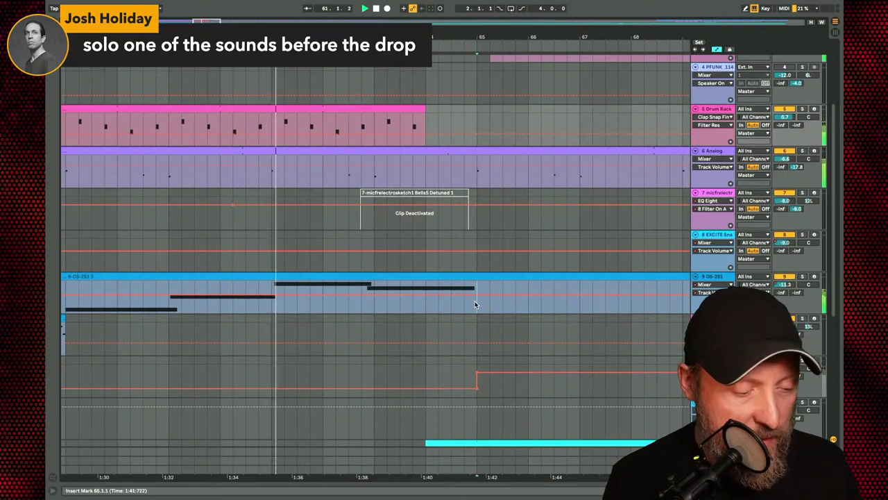
{"action": "key", "text": "ctrl+e"}
{"action": "left_click_drag", "start_coordinate": [477, 291], "coordinate": [426, 275]}
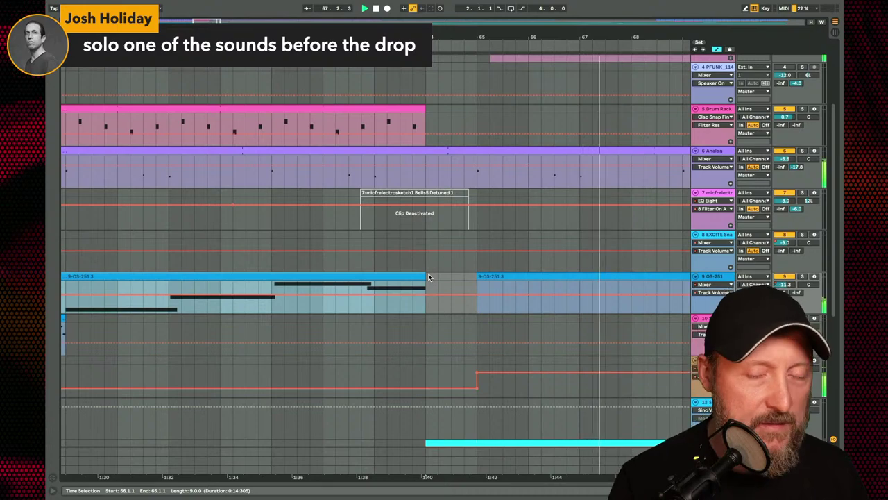
- Play the transition across the gap at bar 64 to hear how the edited clips lead into the drop
{"action": "scroll", "coordinate": [428, 278], "scroll_direction": "down", "scroll_amount": 5}
{"action": "scroll", "coordinate": [428, 278], "scroll_direction": "up", "scroll_amount": 8}
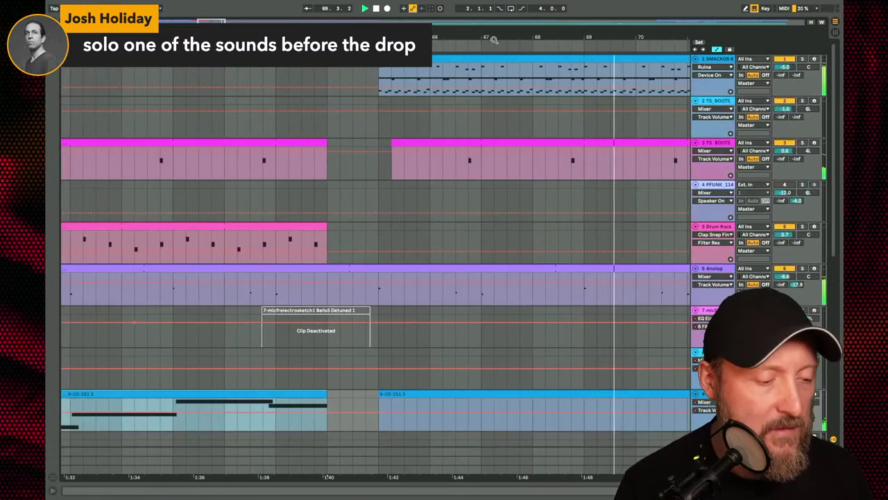
{"action": "left_click_drag", "start_coordinate": [494, 40], "coordinate": [495, 14]}
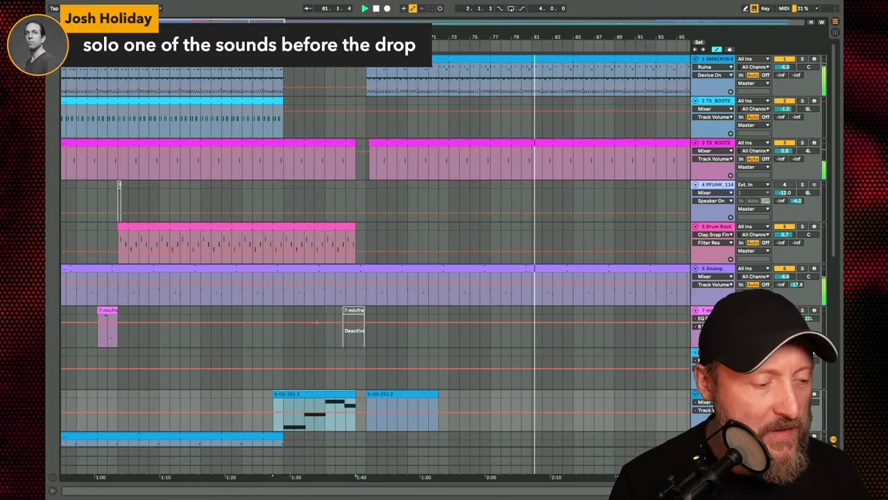
{"action": "left_click", "coordinate": [328, 36]}
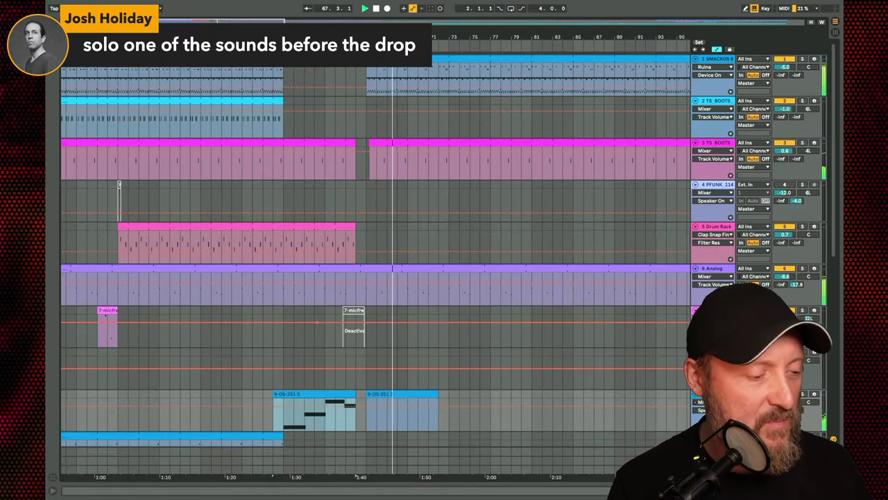
{"action": "scroll", "coordinate": [316, 322], "scroll_direction": "up", "scroll_amount": 2}
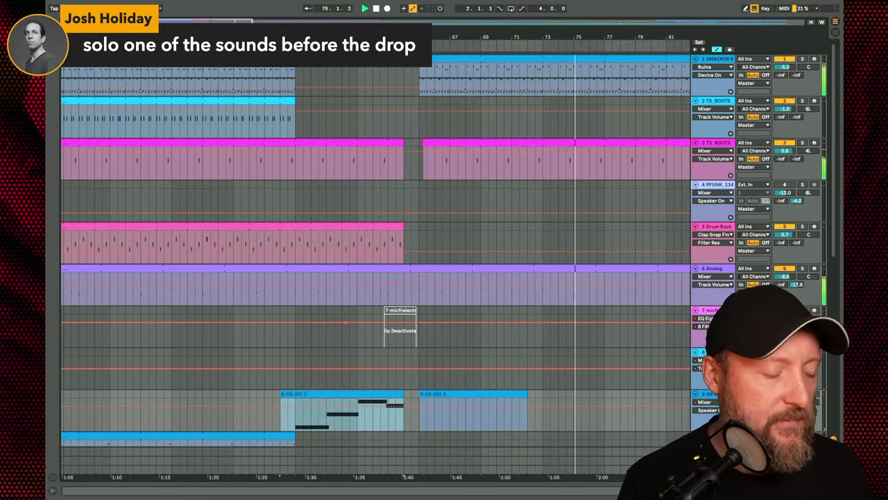
- Examine the clips on all tracks after the drop and across the whole arrangement
{"action": "scroll", "coordinate": [251, 101], "scroll_direction": "down", "scroll_amount": 5}
{"action": "scroll", "coordinate": [250, 102], "scroll_direction": "down", "scroll_amount": 2}
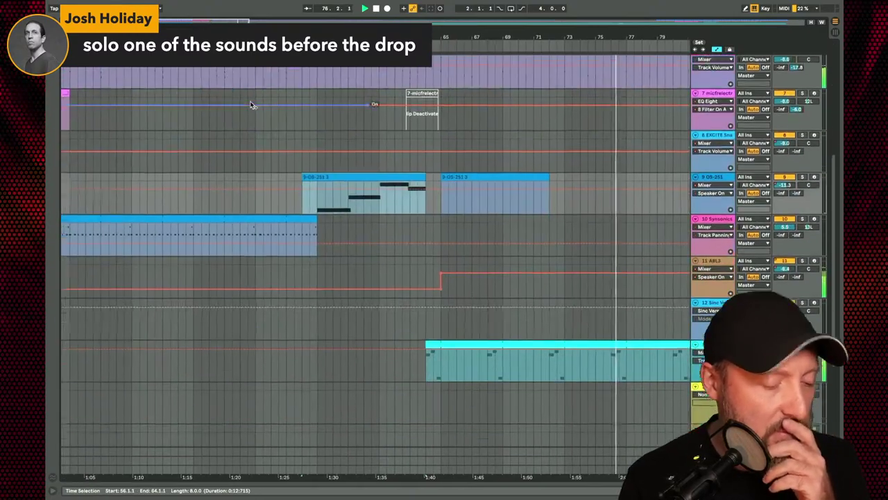
{"action": "scroll", "coordinate": [250, 101], "scroll_direction": "up", "scroll_amount": 5}
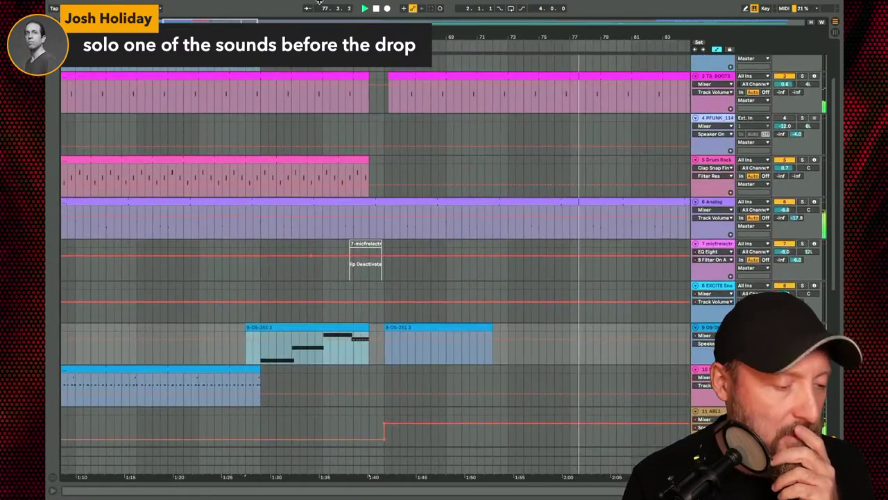
{"action": "scroll", "coordinate": [416, 142], "scroll_direction": "down", "scroll_amount": 4, "text": "ctrl"}
{"action": "scroll", "coordinate": [416, 141], "scroll_direction": "down", "scroll_amount": 1}
{"action": "scroll", "coordinate": [416, 142], "scroll_direction": "down", "scroll_amount": 1}
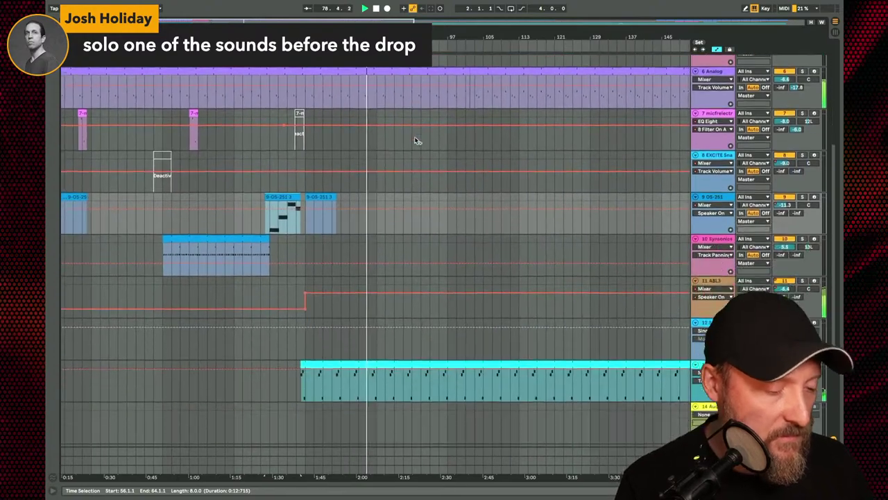
{"action": "scroll", "coordinate": [417, 141], "scroll_direction": "up", "scroll_amount": 1}
{"action": "scroll", "coordinate": [416, 141], "scroll_direction": "down", "scroll_amount": 3, "text": "ctrl"}
{"action": "scroll", "coordinate": [225, 170], "scroll_direction": "up", "scroll_amount": 3}
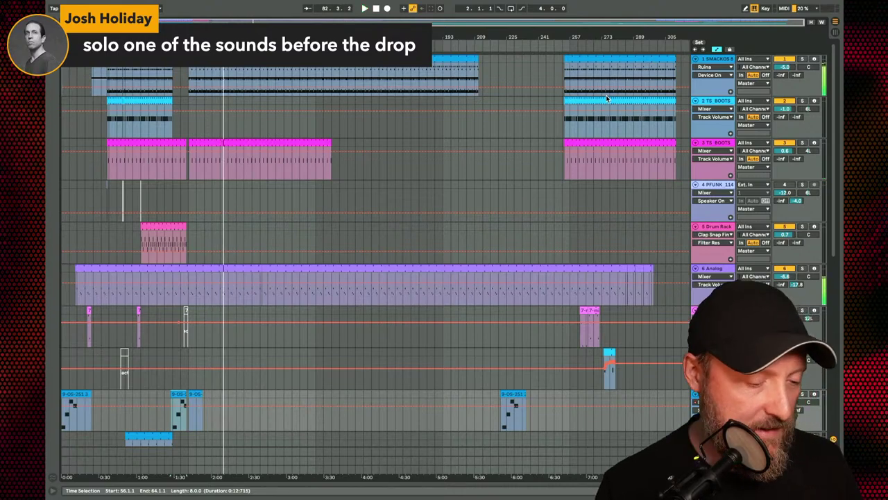
- Play the section leading up to the drop while examining which tracks have clips before and after it
{"action": "scroll", "coordinate": [463, 260], "scroll_direction": "down", "scroll_amount": 7}
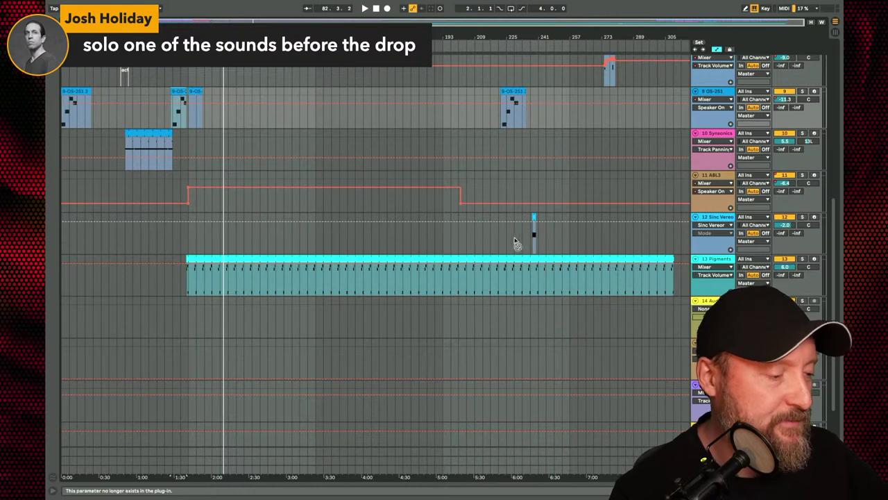
{"action": "key", "text": "plus"}
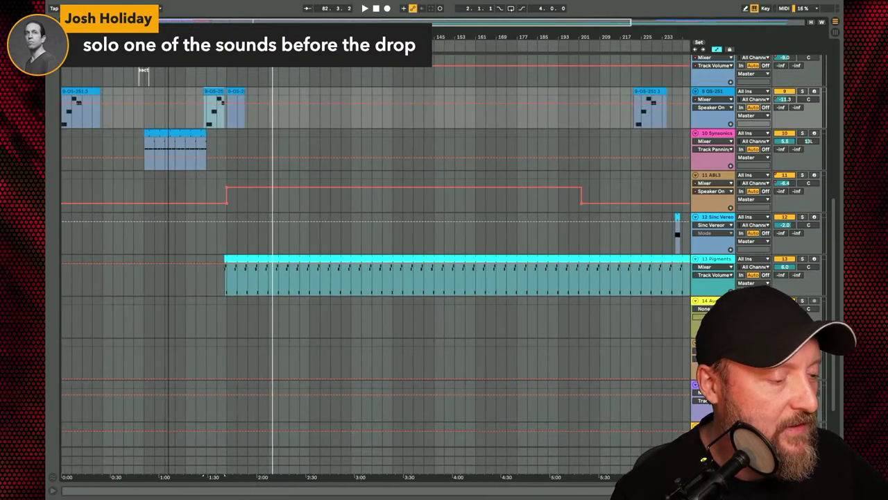
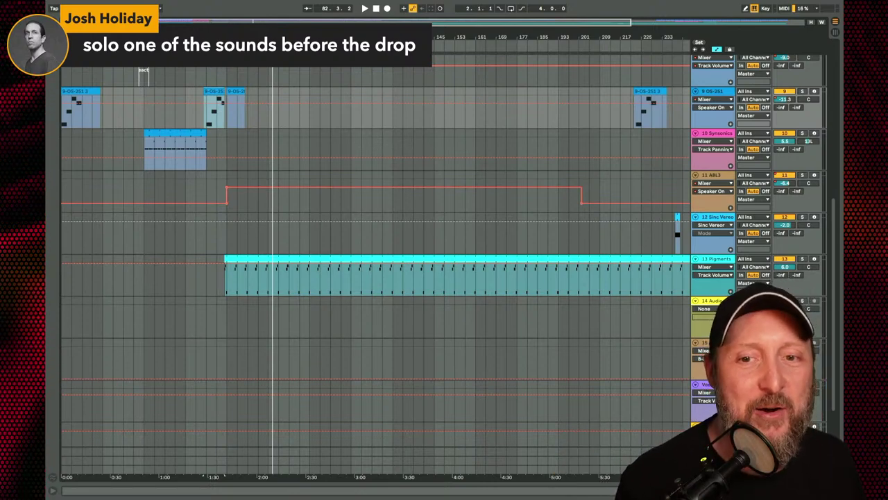
{"action": "key", "text": "space"}
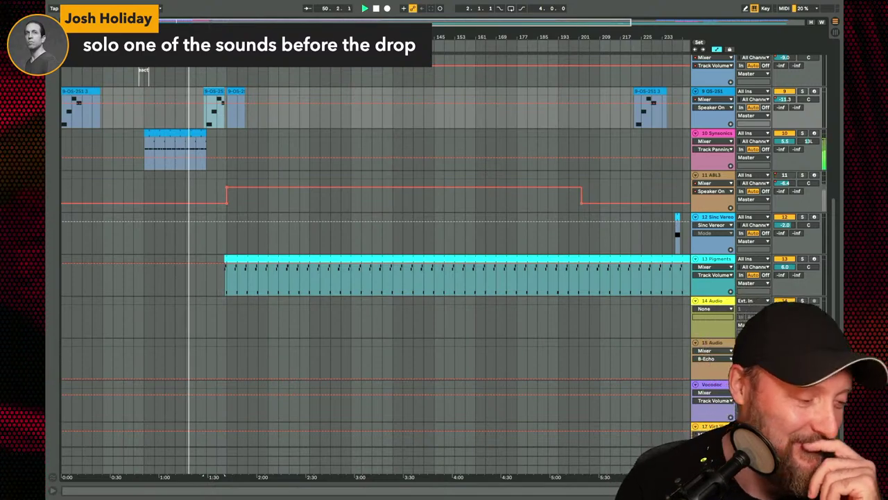
{"action": "key", "text": "plus"}
{"action": "scroll", "coordinate": [351, 148], "scroll_direction": "up", "scroll_amount": 10}
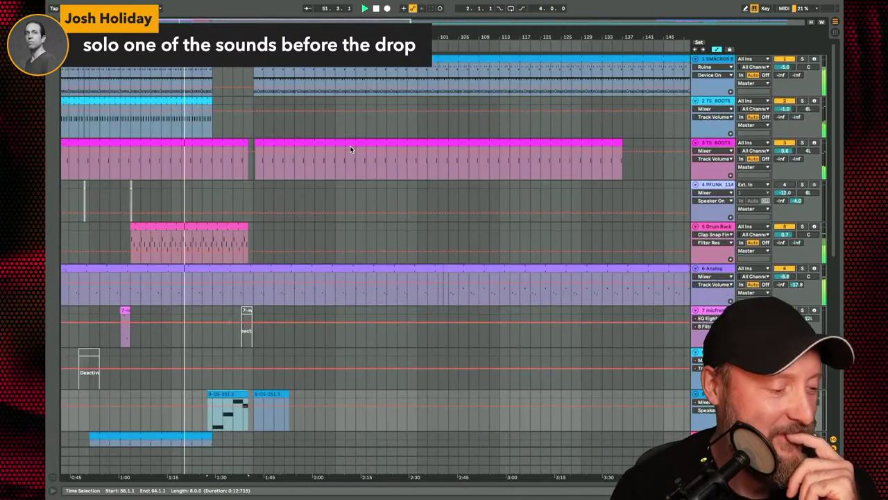
{"action": "key", "text": "minus"}
{"action": "key", "text": "minus"}
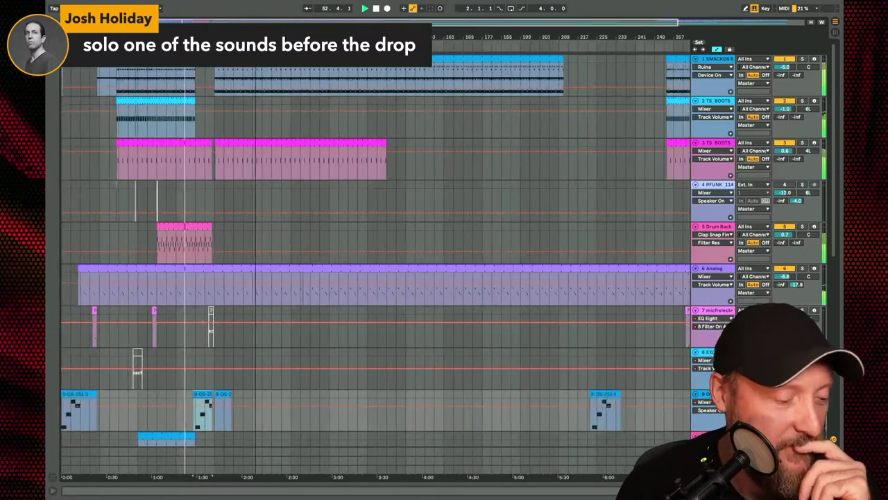
{"action": "scroll", "coordinate": [246, 205], "scroll_direction": "down", "scroll_amount": 2}
{"action": "scroll", "coordinate": [245, 209], "scroll_direction": "down", "scroll_amount": 1}
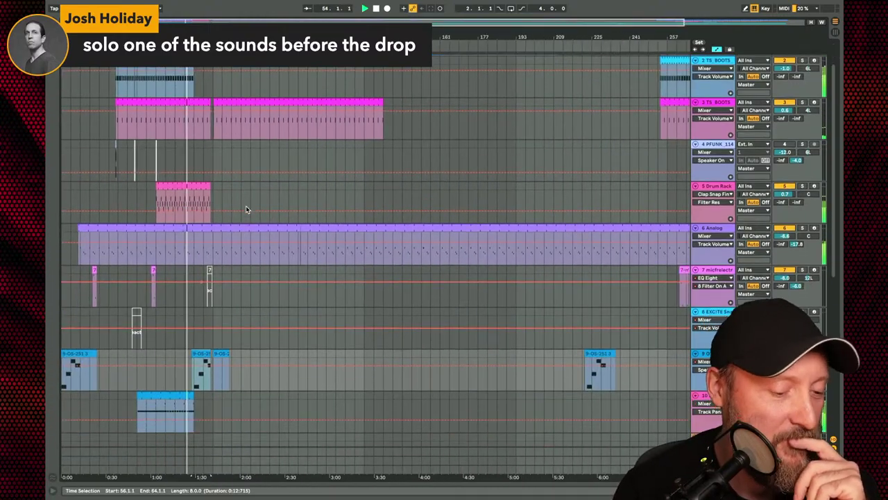
- Trim the end of the Drum Rack clip on track 5 back to bar 57, in line with the track 2 clip
{"action": "left_click", "coordinate": [195, 186]}
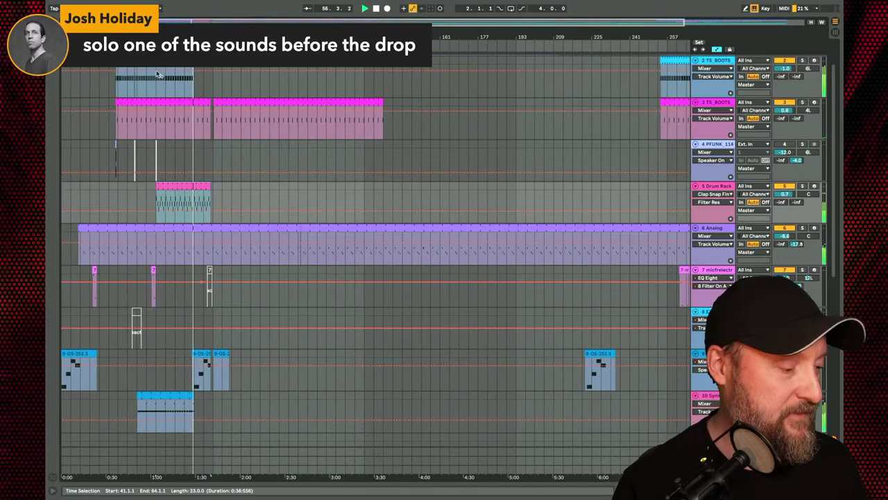
{"action": "key", "text": "plus"}
{"action": "key", "text": "plus"}
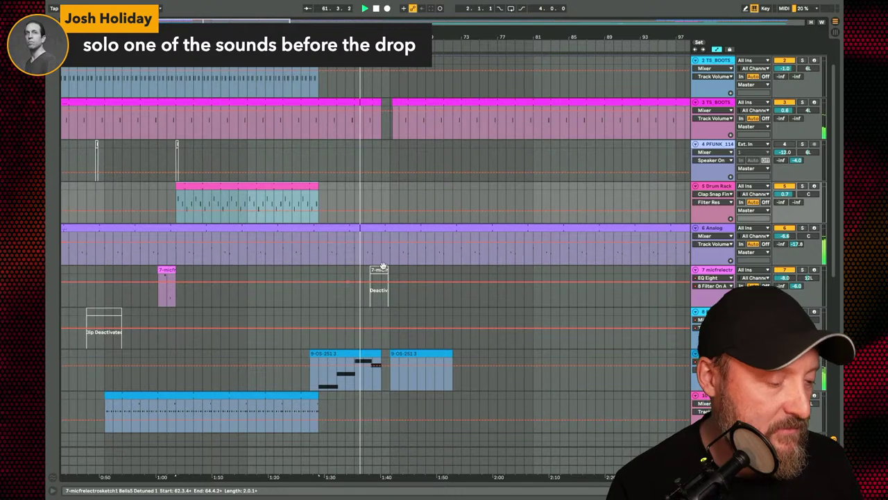
- Duplicate bars 1 to 63 of track 7 so that the copy of its short clips starts at bar 63
{"action": "scroll", "coordinate": [365, 236], "scroll_direction": "down", "scroll_amount": 2}
{"action": "scroll", "coordinate": [281, 254], "scroll_direction": "down", "scroll_amount": 4}
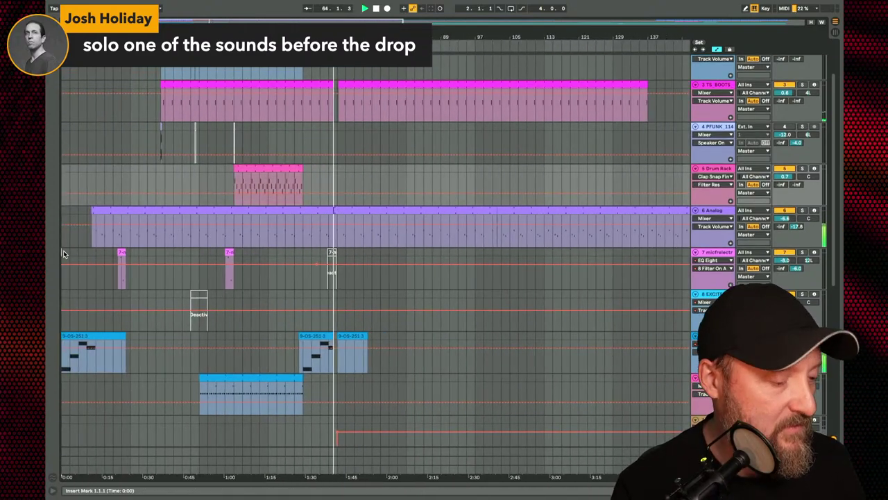
{"action": "left_click_drag", "start_coordinate": [63, 253], "coordinate": [326, 251]}
{"action": "key", "text": "ctrl+d"}
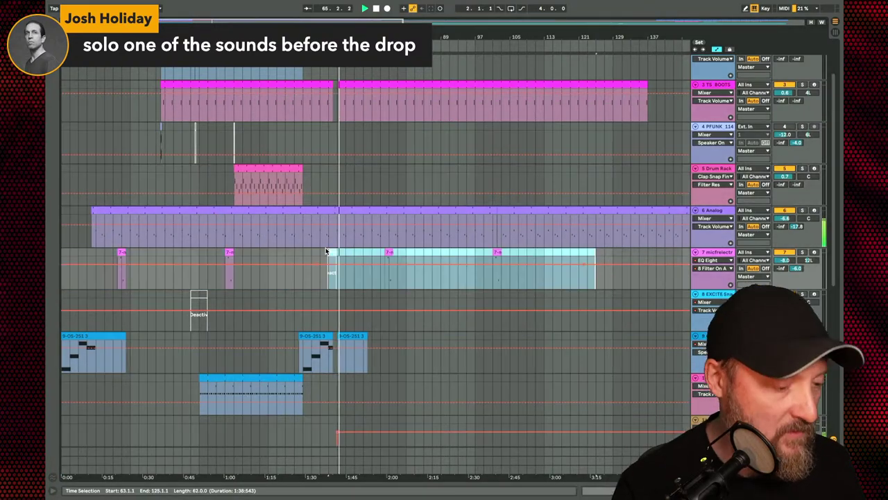
{"action": "left_click", "coordinate": [306, 277]}
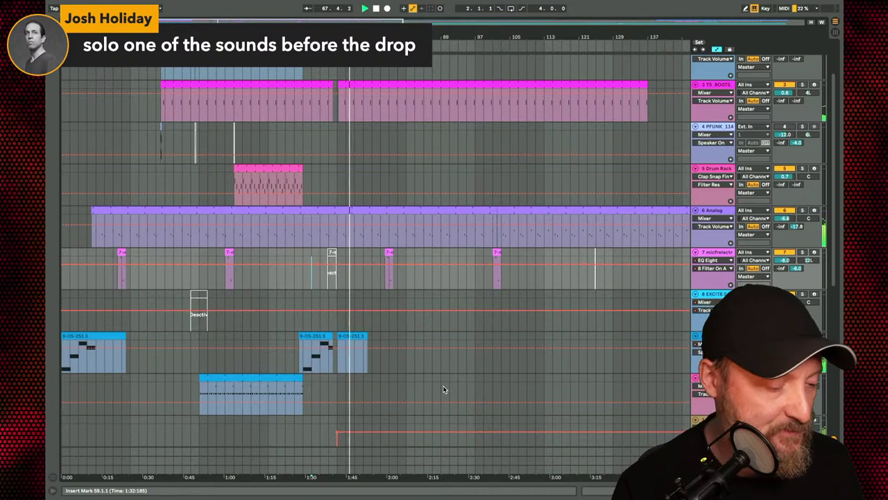
- Extend the OS-251 clip starting at bar 56 on track 9 across the gap and over the following part to bar 72
{"action": "left_click_drag", "start_coordinate": [333, 339], "coordinate": [363, 336]}
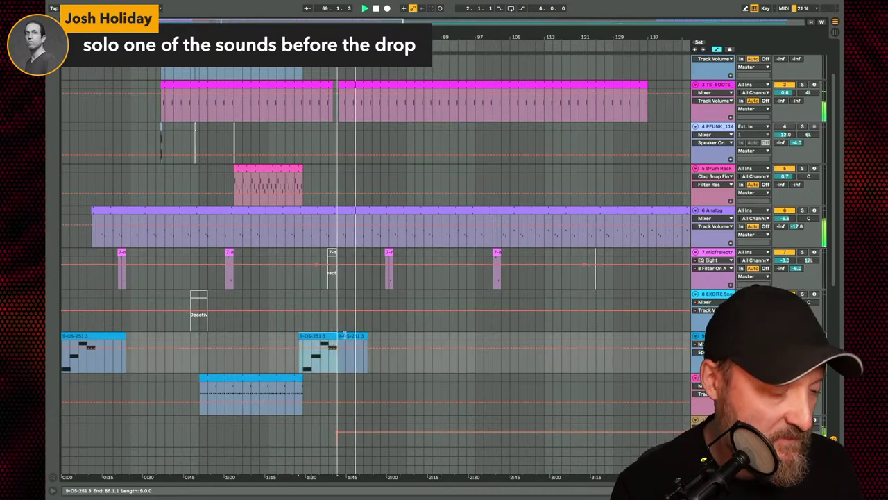
{"action": "scroll", "coordinate": [366, 337], "scroll_direction": "down", "scroll_amount": 1}
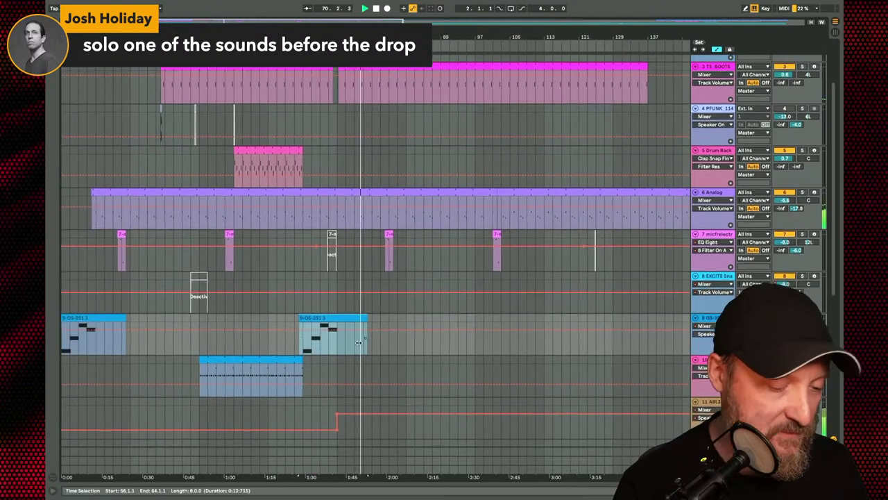
- Copy the 24-bar Synsonics clip on track 10 and paste it at bar 73 on the same track
{"action": "left_click", "coordinate": [270, 359]}
{"action": "key", "text": "ctrl+c"}
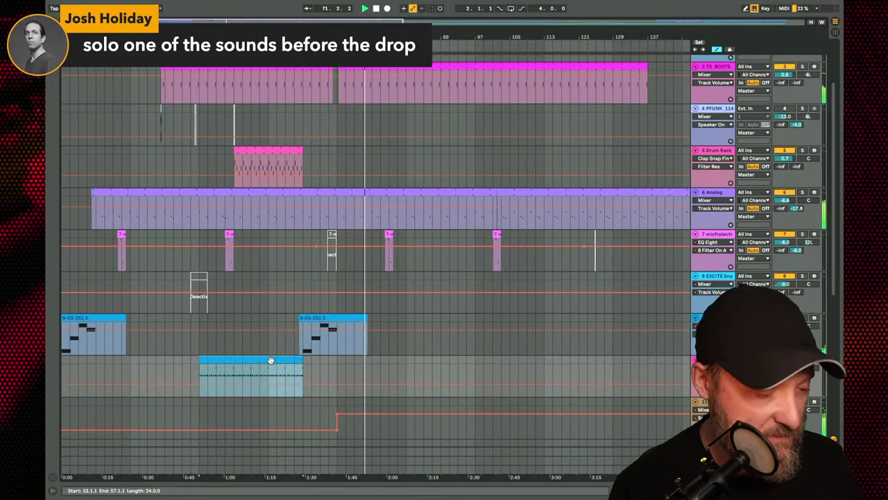
{"action": "left_click", "coordinate": [374, 357]}
{"action": "key", "text": "ctrl+v"}
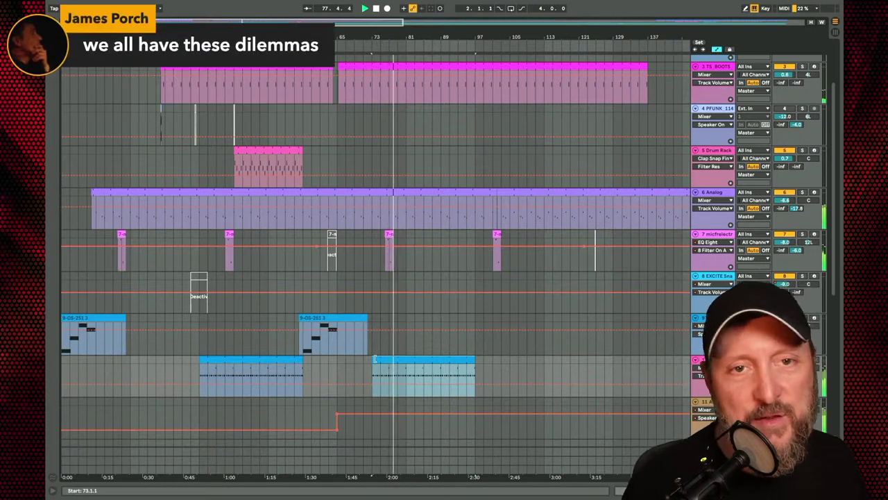
{"action": "left_click", "coordinate": [374, 358]}
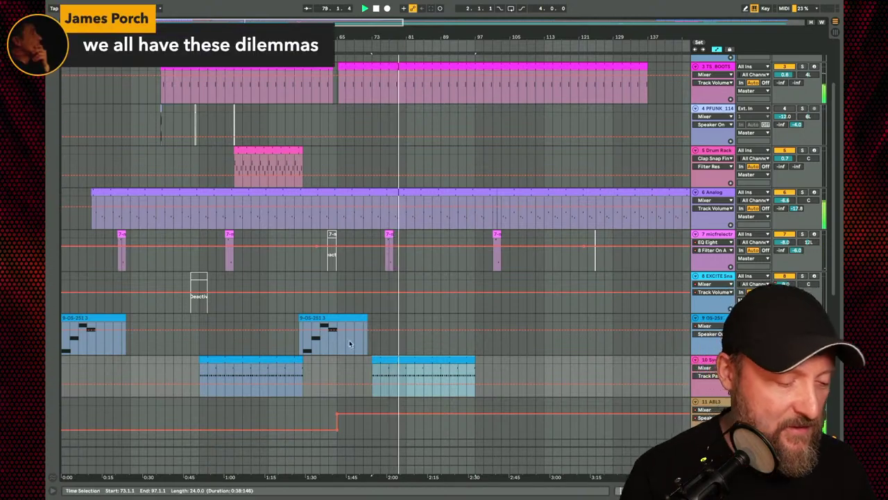
- Listen to the section after the drop, audition an Analog clip from Session view over it, and stop playback back in the arrangement
{"action": "scroll", "coordinate": [340, 324], "scroll_direction": "down", "scroll_amount": 5}
{"action": "scroll", "coordinate": [335, 338], "scroll_direction": "up", "scroll_amount": 8}
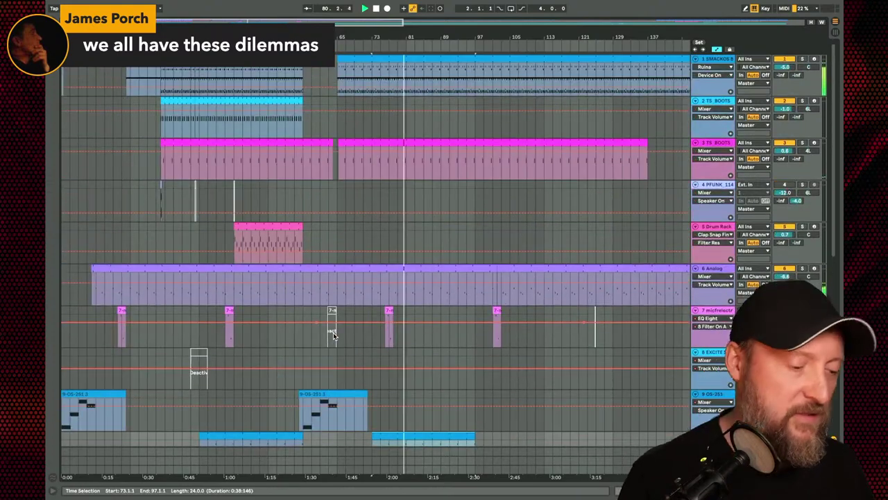
{"action": "left_click", "coordinate": [333, 394]}
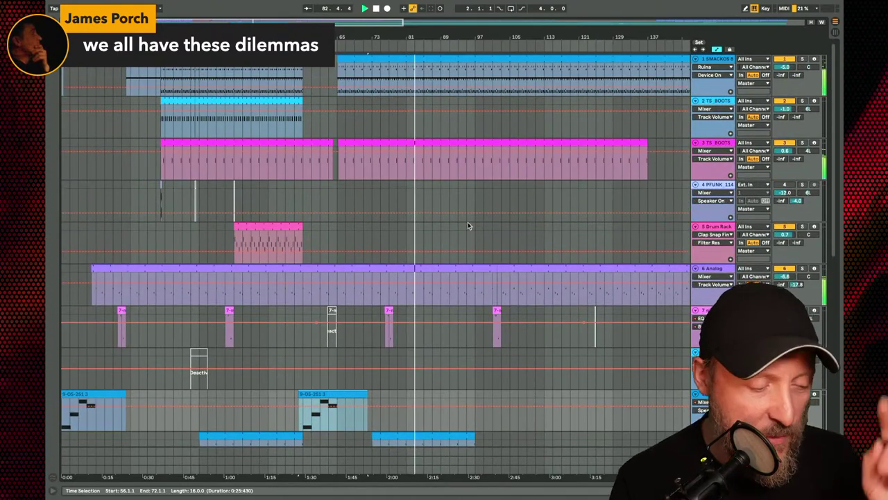
{"action": "key", "text": "Tab"}
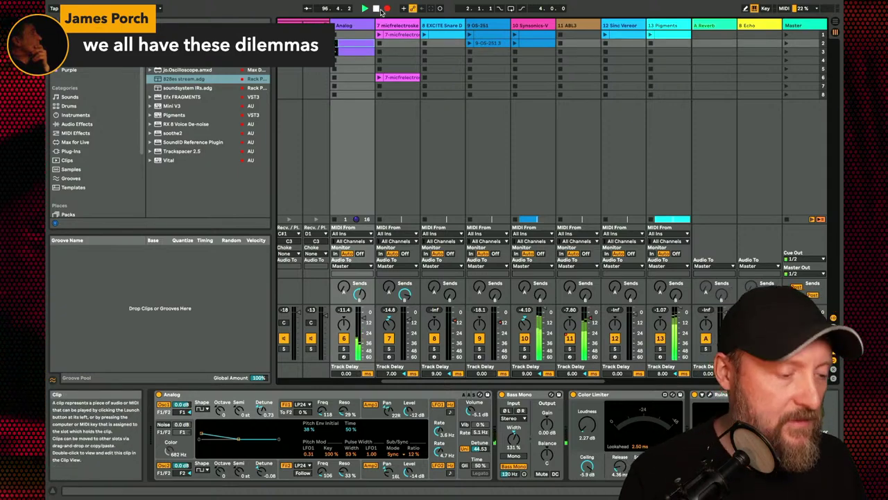
{"action": "key", "text": "Tab"}
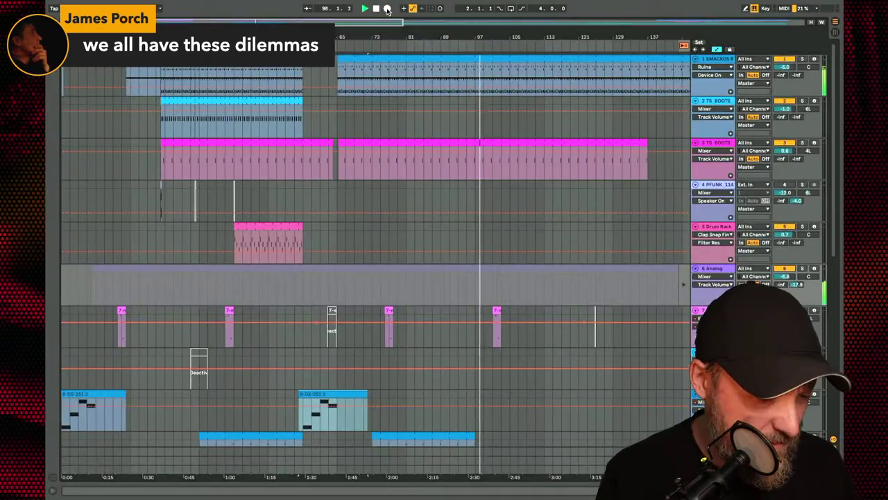
{"action": "scroll", "coordinate": [504, 282], "scroll_direction": "down", "scroll_amount": 3}
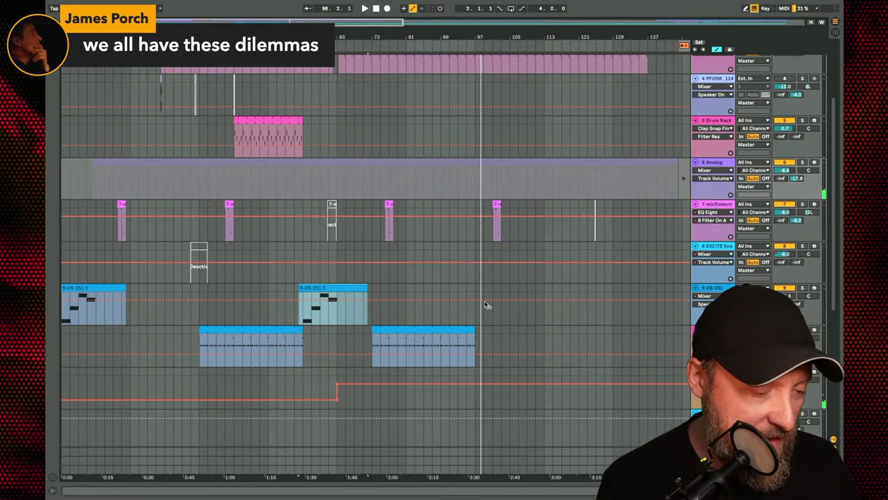
- Audition the Synsonics clip from bar 73 with the track's devices shown, and lower the track volume to -12.3 dB
{"action": "left_click", "coordinate": [388, 334]}
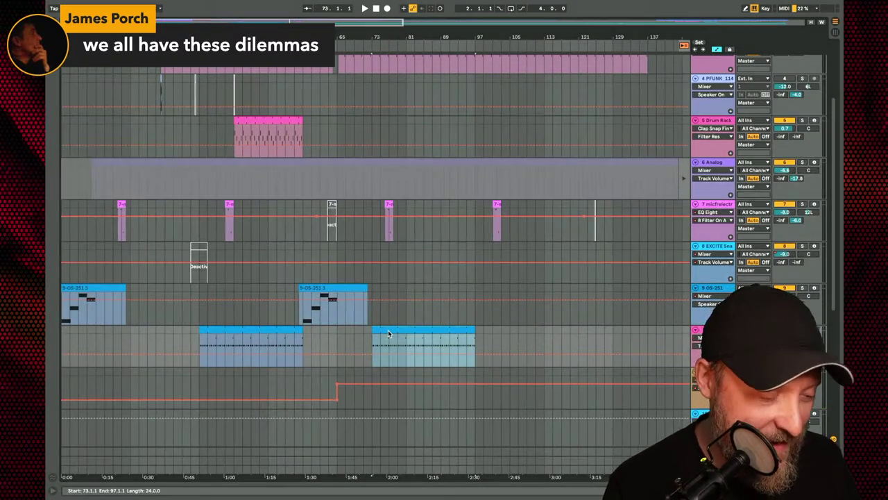
{"action": "left_click", "coordinate": [374, 347]}
{"action": "key", "text": "space"}
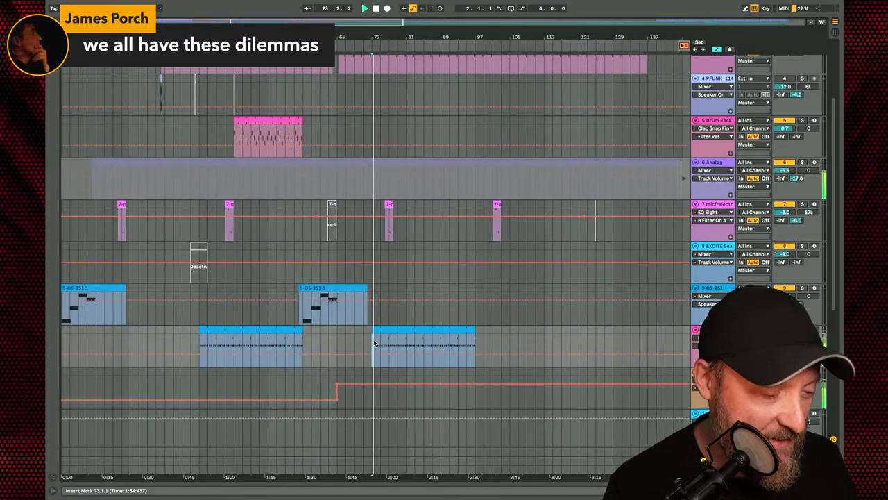
{"action": "key", "text": "ctrl+alt+l"}
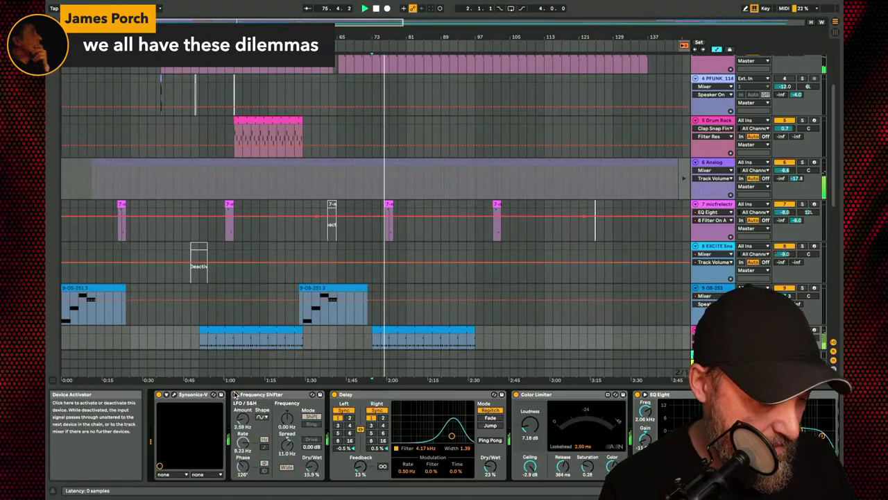
{"action": "scroll", "coordinate": [514, 437], "scroll_direction": "right", "scroll_amount": 4}
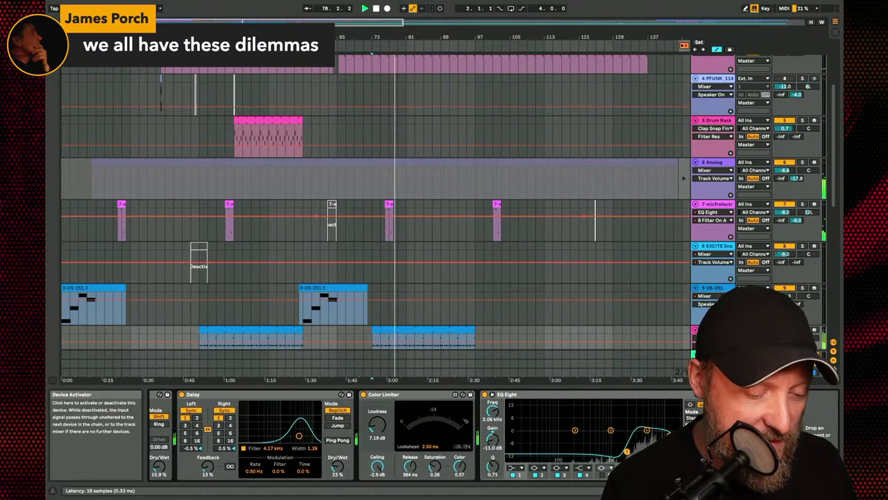
{"action": "scroll", "coordinate": [167, 394], "scroll_direction": "left", "scroll_amount": 4}
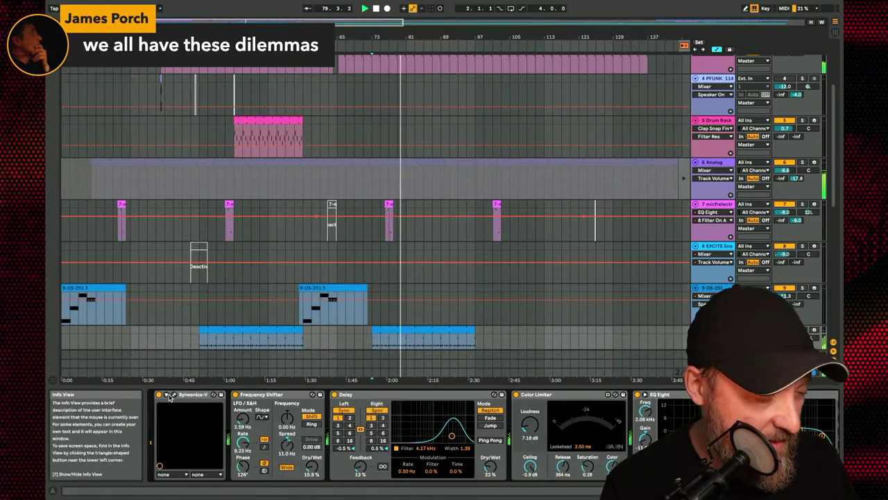
{"action": "scroll", "coordinate": [173, 347], "scroll_direction": "down", "scroll_amount": 3}
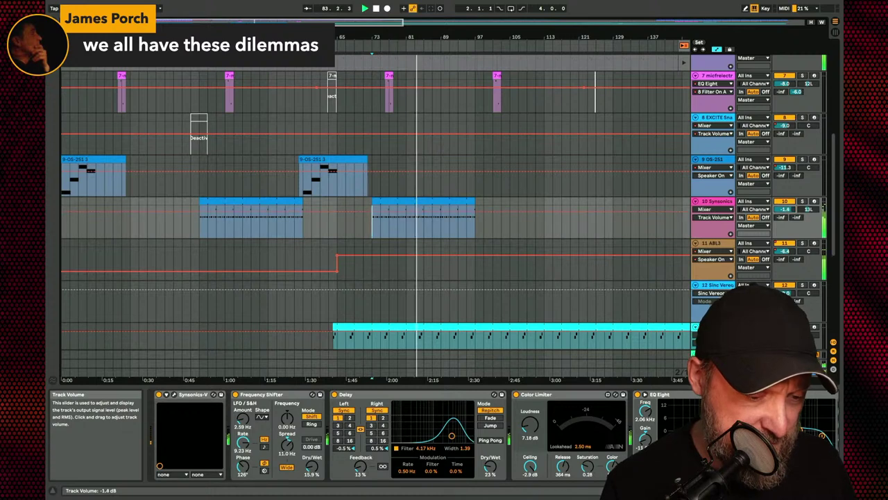
{"action": "left_click_drag", "start_coordinate": [784, 209], "coordinate": [785, 219]}
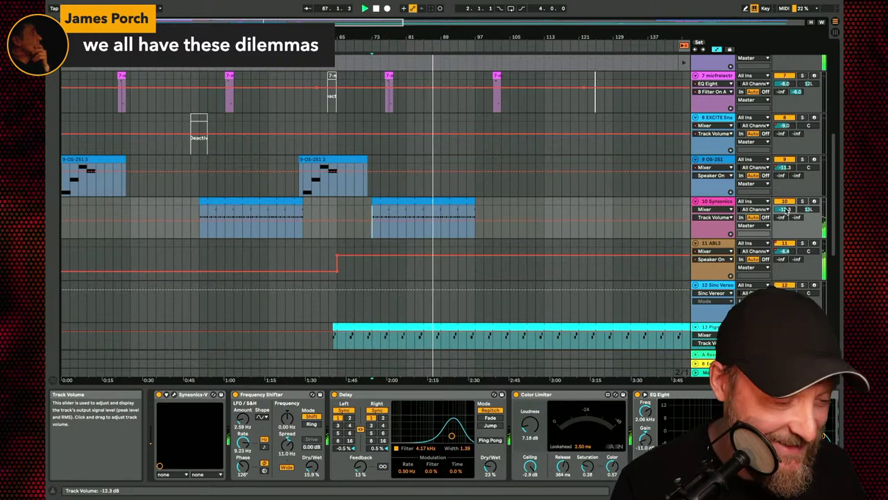
- Return the Analog track to its arrangement clips and play the song from bar 65
{"action": "scroll", "coordinate": [544, 90], "scroll_direction": "up", "scroll_amount": 5}
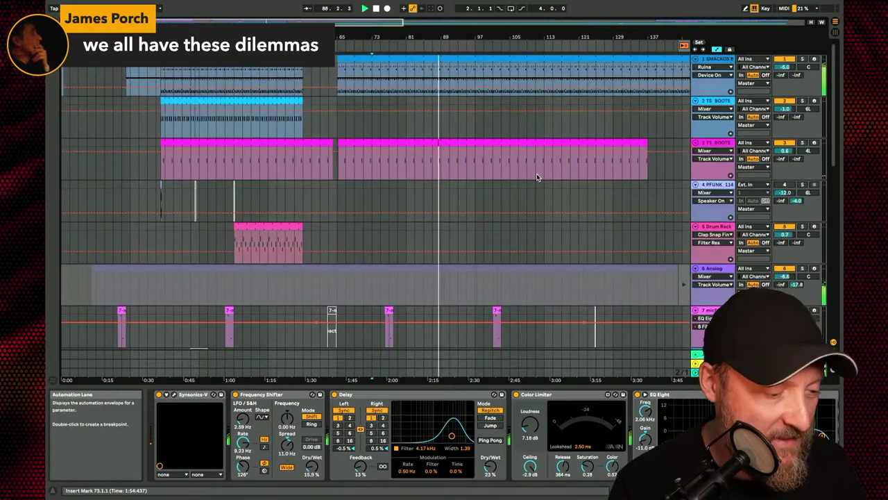
{"action": "scroll", "coordinate": [535, 176], "scroll_direction": "down", "scroll_amount": 3}
{"action": "left_click", "coordinate": [684, 169]}
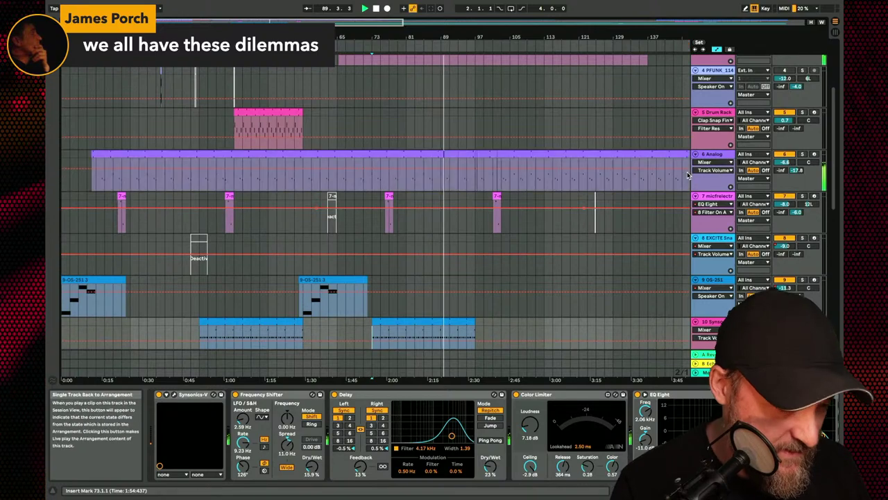
{"action": "left_click", "coordinate": [365, 155]}
{"action": "scroll", "coordinate": [509, 151], "scroll_direction": "up", "scroll_amount": 5}
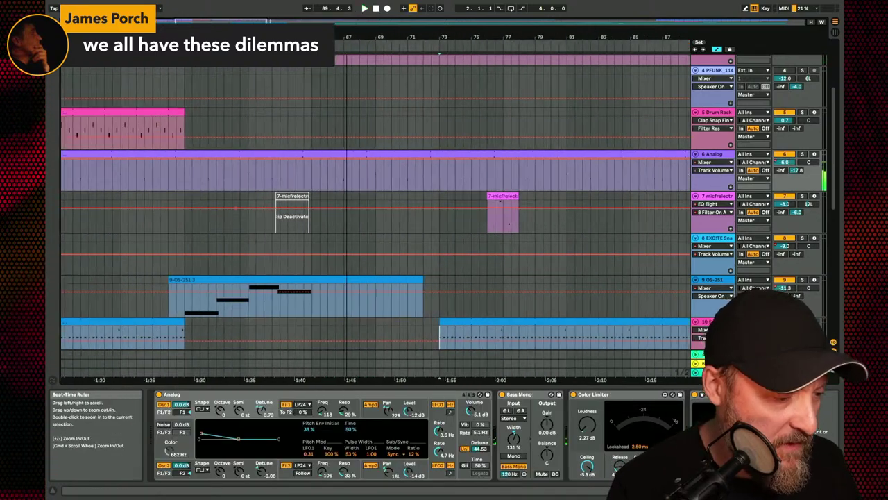
{"action": "left_click", "coordinate": [510, 151]}
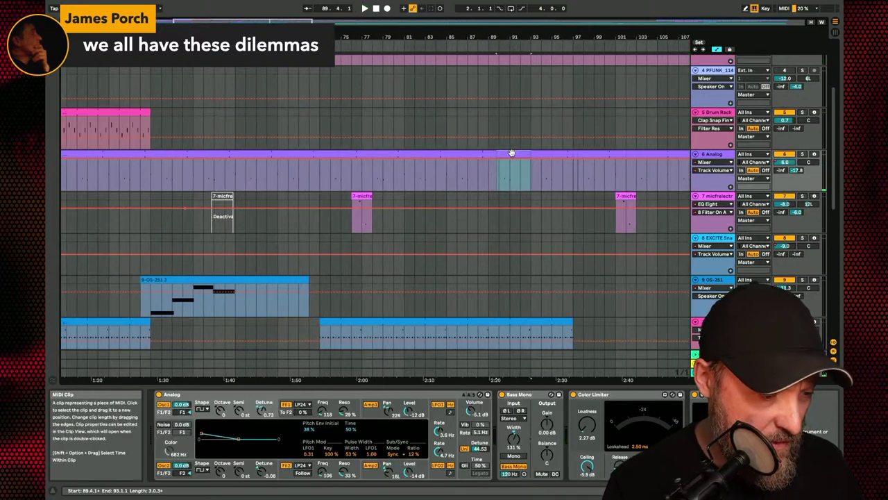
{"action": "left_click", "coordinate": [237, 111]}
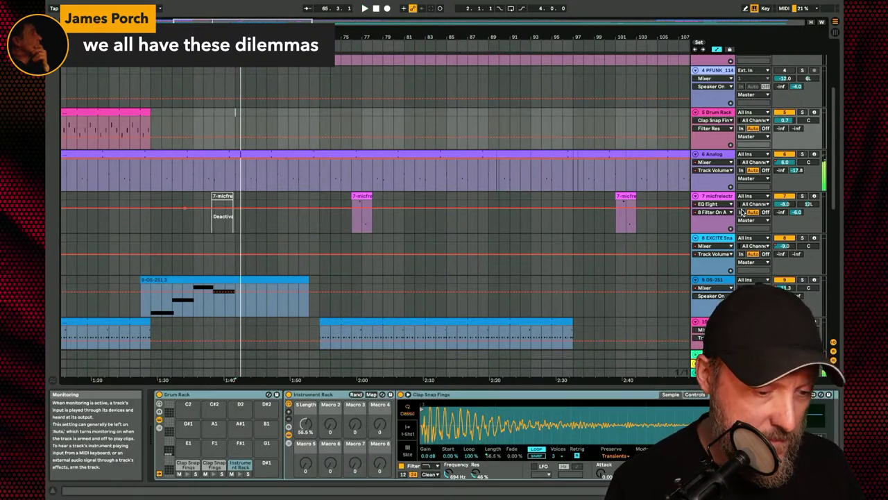
- Show the notes of the Analog clips near bar 89, and extend the clip starting at bar 93 back to bar 77
{"action": "left_click", "coordinate": [539, 153]}
{"action": "left_click_drag", "start_coordinate": [539, 153], "coordinate": [501, 153]}
{"action": "double_click", "coordinate": [502, 154]}
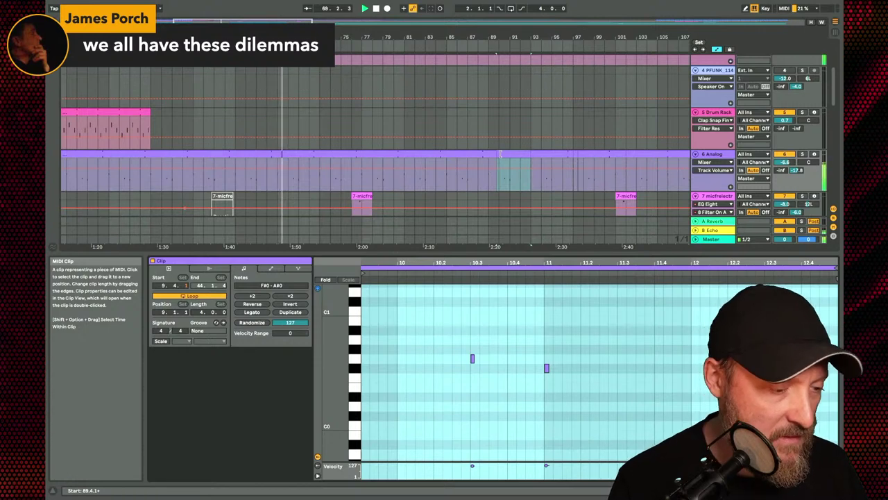
{"action": "scroll", "coordinate": [583, 150], "scroll_direction": "down", "scroll_amount": 2}
{"action": "left_click_drag", "start_coordinate": [483, 246], "coordinate": [483, 271]}
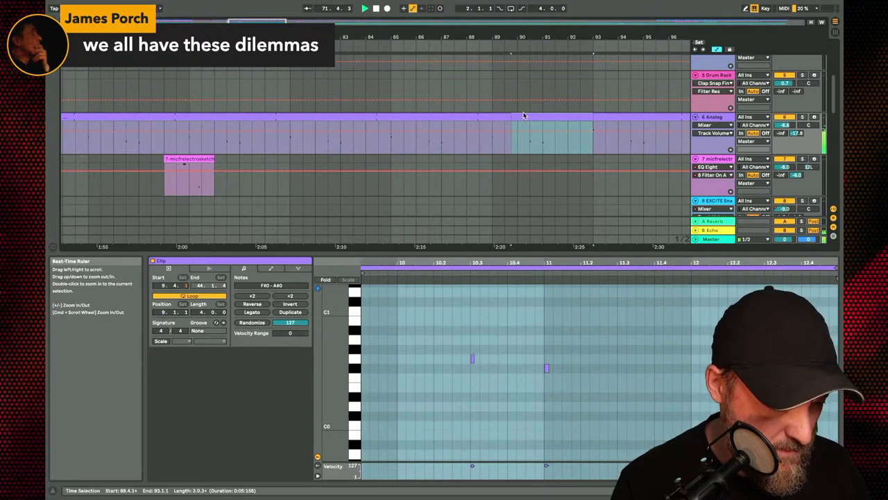
{"action": "left_click", "coordinate": [596, 116]}
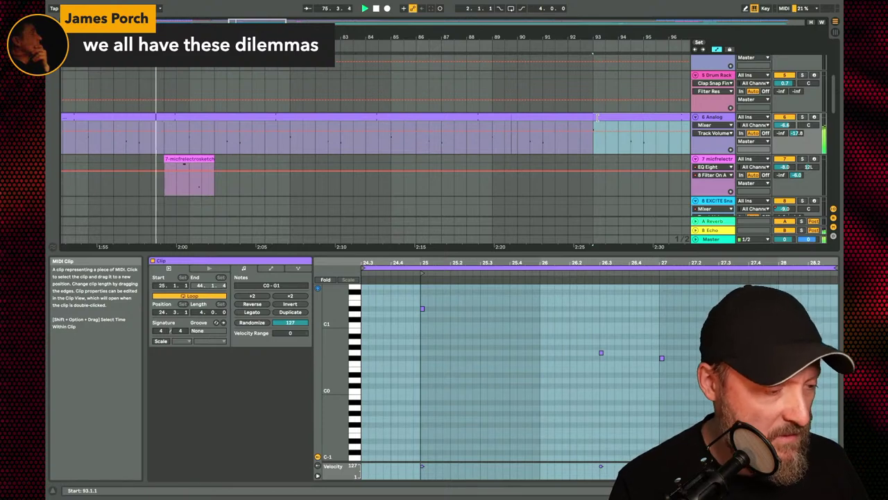
{"action": "left_click_drag", "start_coordinate": [597, 118], "coordinate": [186, 122]}
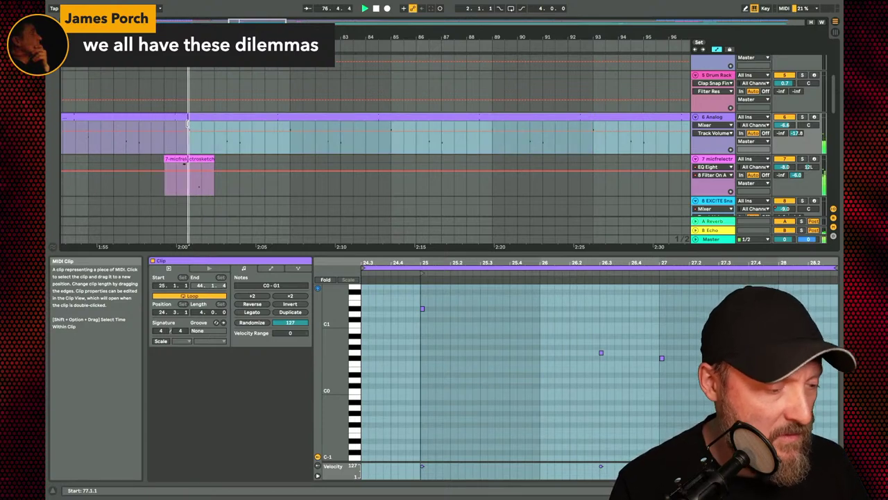
- Copy the Analog pattern that starts at bar 73 and paste it at bar 81 as a four-bar section
{"action": "scroll", "coordinate": [124, 143], "scroll_direction": "left", "scroll_amount": 2}
{"action": "left_click", "coordinate": [124, 143]}
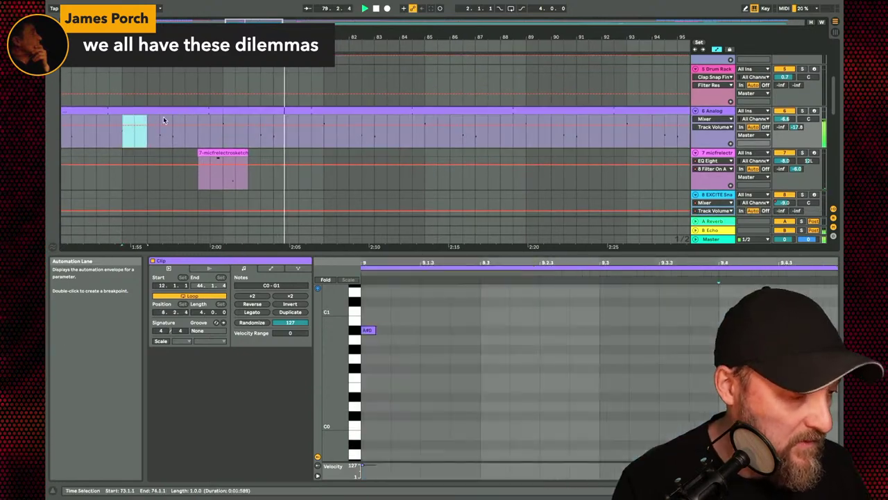
{"action": "left_click", "coordinate": [212, 115], "text": "shift"}
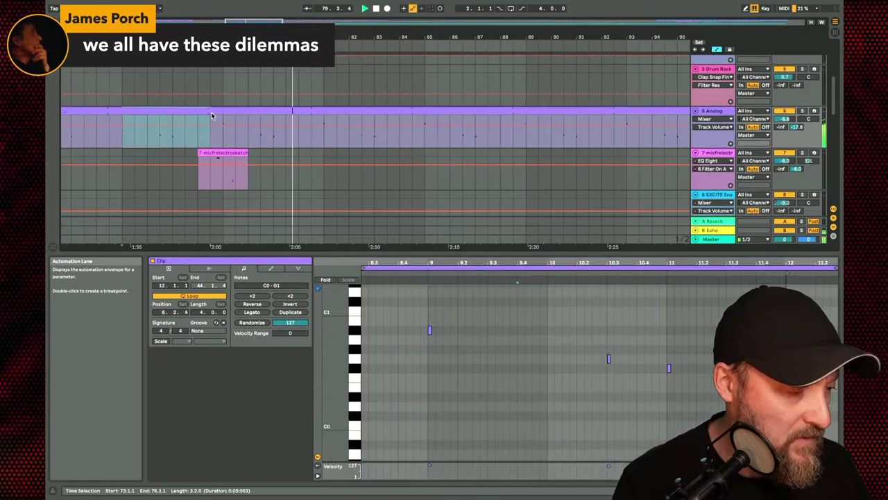
{"action": "left_click", "coordinate": [326, 143]}
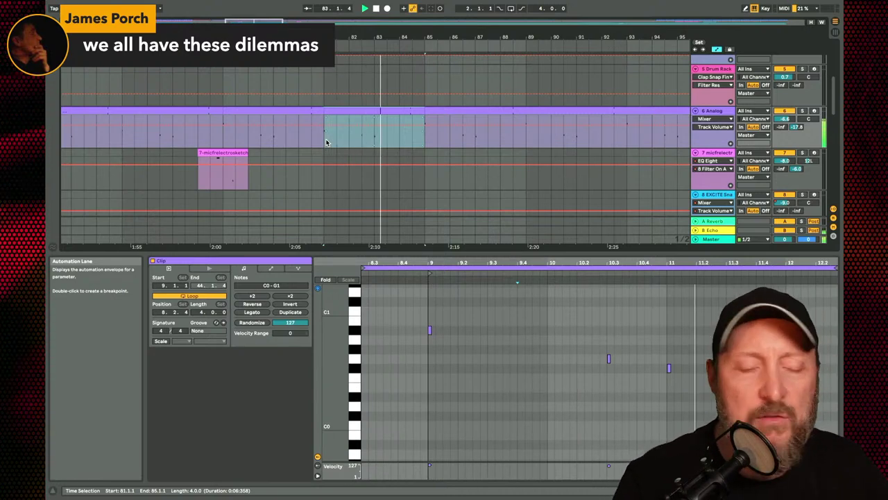
- Play the section and compare the Analog clips between bars 77 and 97 along with their notes
{"action": "left_click", "coordinate": [282, 112]}
{"action": "right_click", "coordinate": [284, 113]}
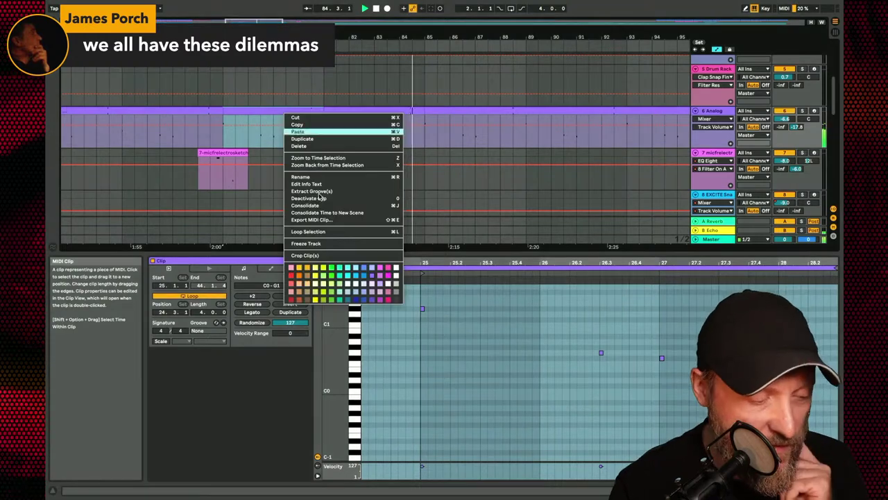
{"action": "left_click", "coordinate": [271, 162]}
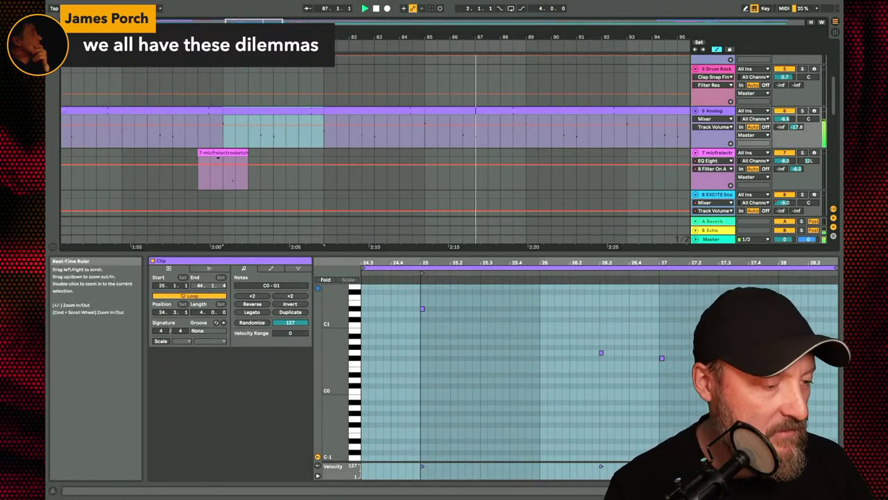
{"action": "left_click_drag", "start_coordinate": [360, 36], "coordinate": [361, 30]}
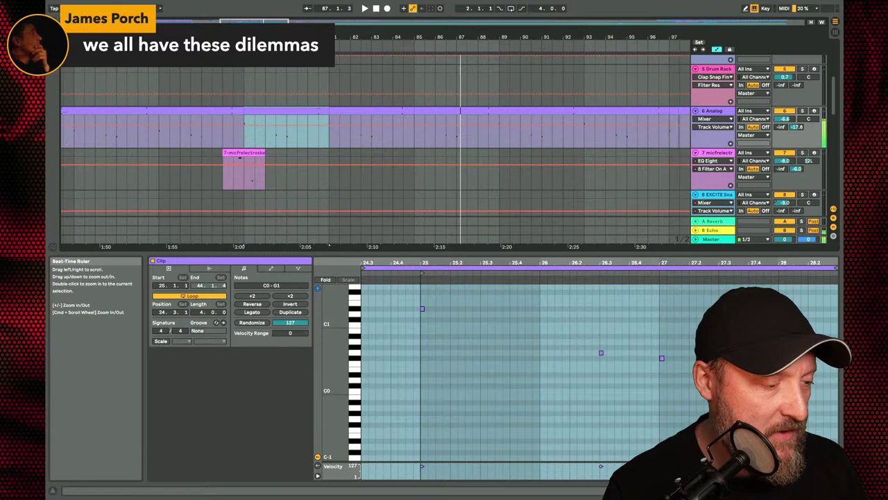
{"action": "left_click", "coordinate": [347, 111]}
{"action": "left_click", "coordinate": [443, 111]}
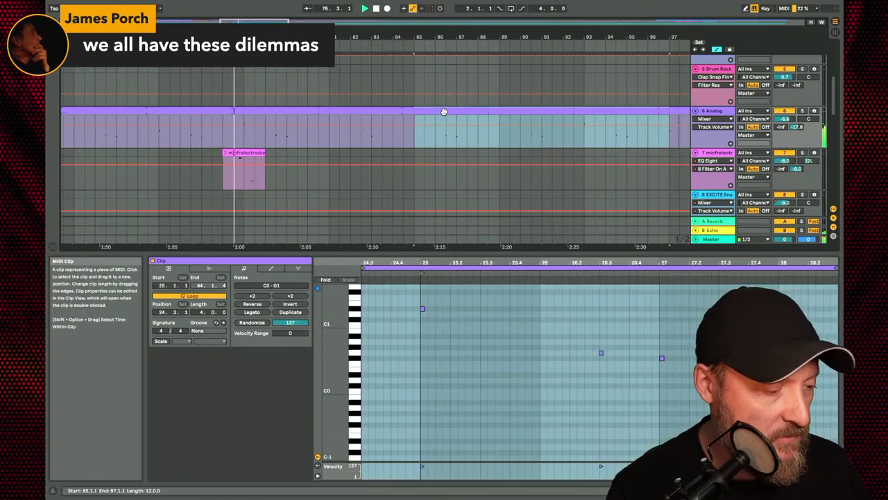
{"action": "left_click", "coordinate": [238, 107]}
{"action": "left_click", "coordinate": [281, 112]}
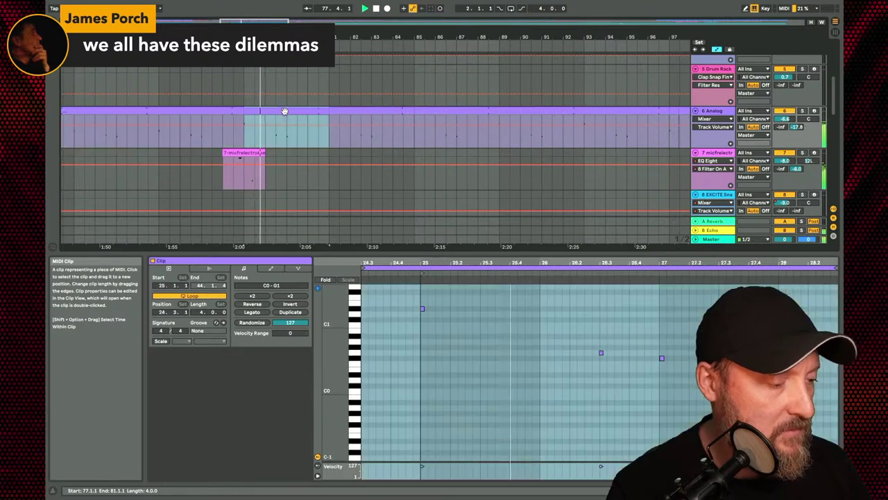
- Paste a copy of the long Analog clip ending at bar 77 at bar 81, and colour the clip at bars 77–81 yellow
{"action": "left_click", "coordinate": [180, 113]}
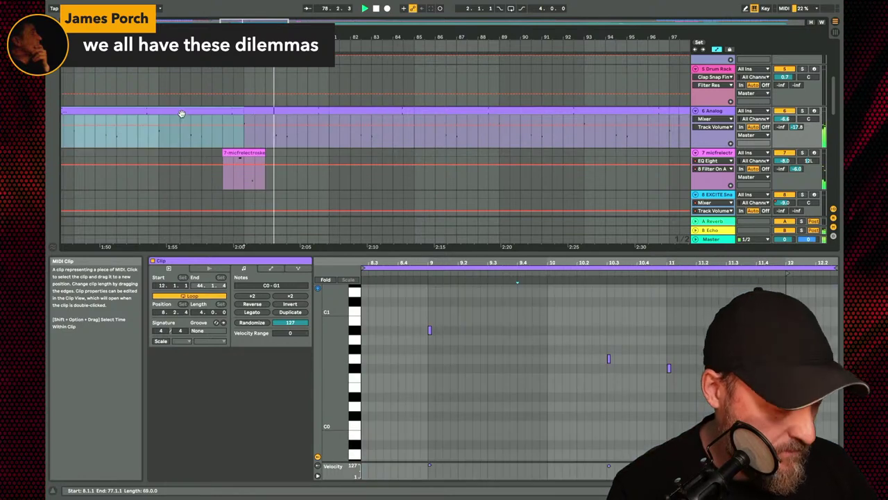
{"action": "left_click", "coordinate": [329, 138]}
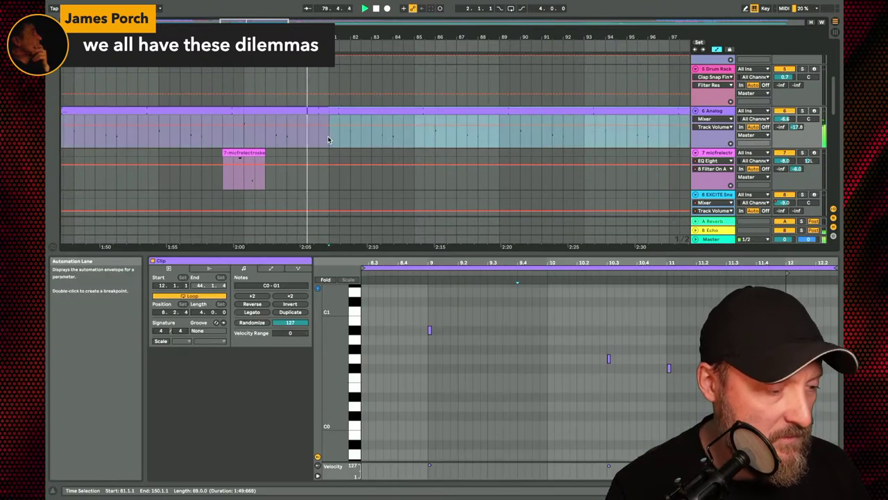
{"action": "right_click", "coordinate": [288, 113]}
{"action": "left_click", "coordinate": [320, 266]}
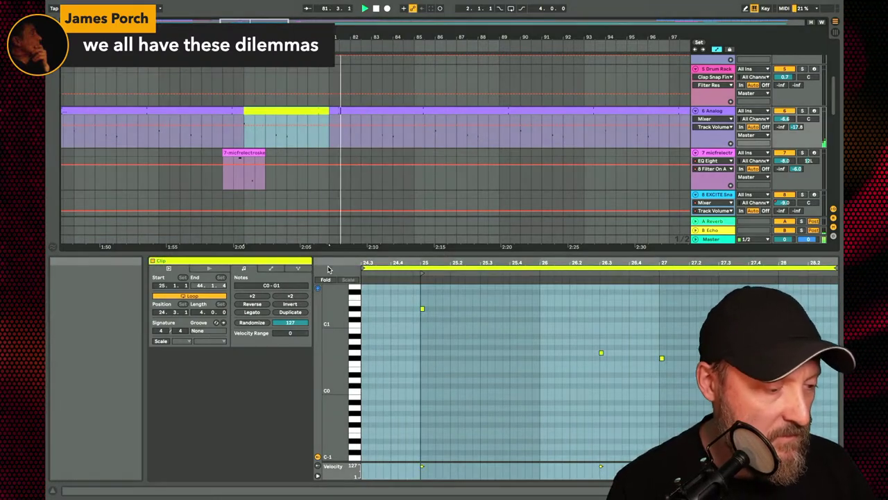
- Play the Analog part from bar 81, and paste a copy of the yellow four-bar clip at bar 93
{"action": "left_click", "coordinate": [352, 112]}
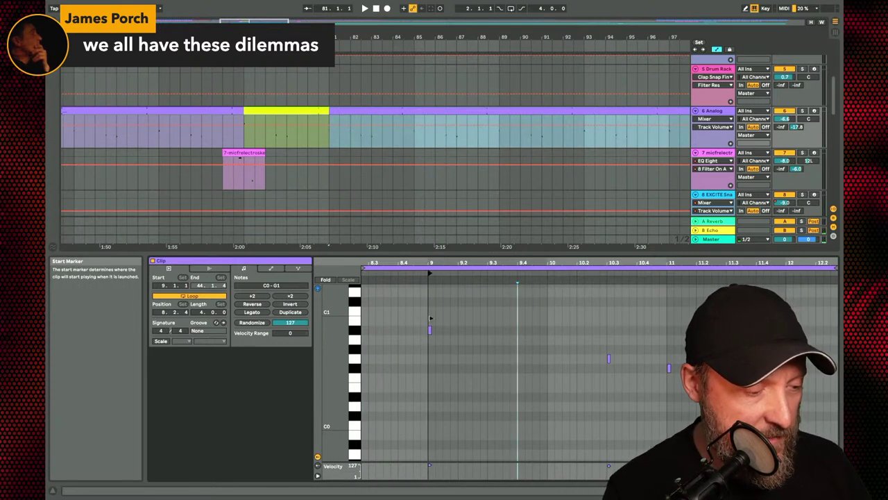
{"action": "key", "text": "space"}
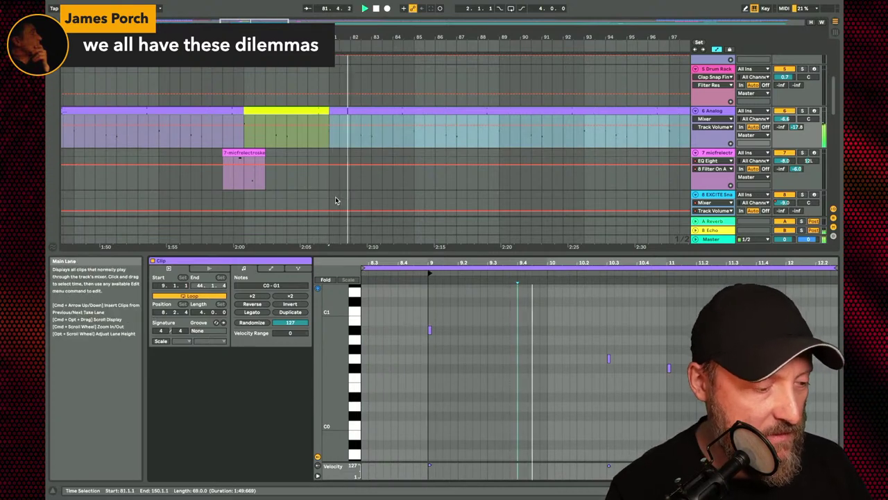
{"action": "left_click", "coordinate": [279, 111]}
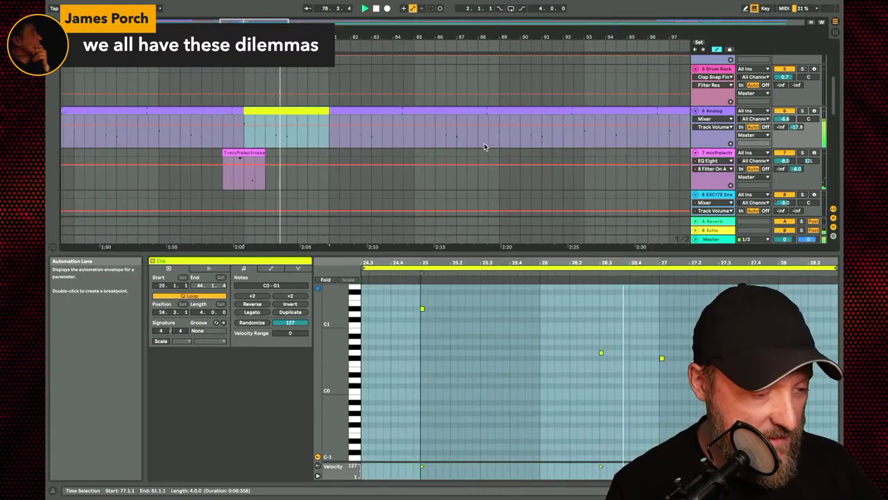
{"action": "left_click", "coordinate": [585, 141]}
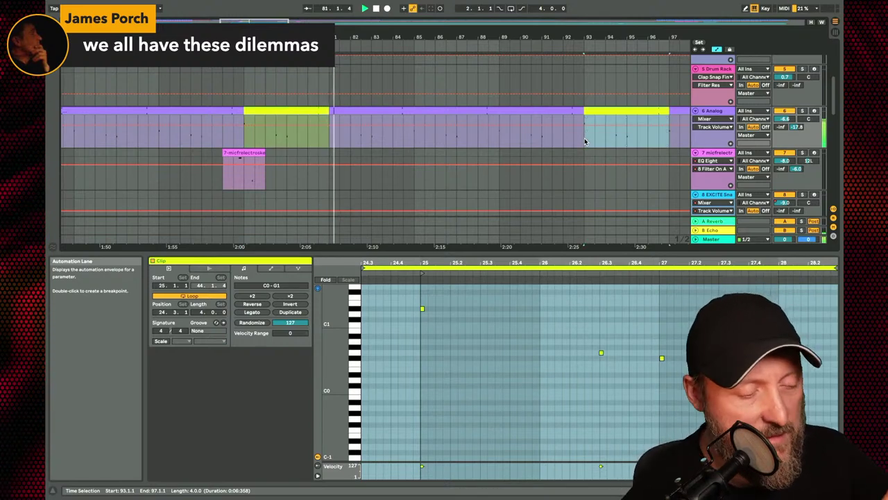
{"action": "key", "text": "minus"}
{"action": "key", "text": "minus"}
{"action": "key", "text": "minus"}
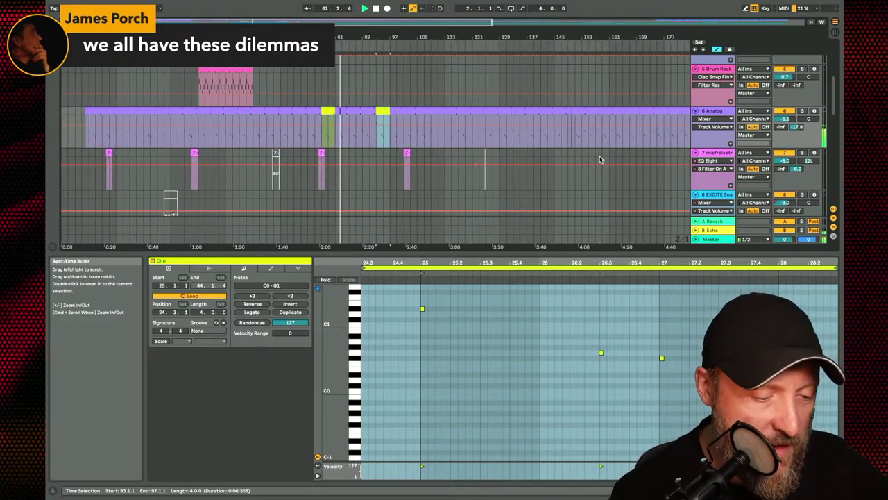
- Select the ABL3 track below the Synsonics track
{"action": "scroll", "coordinate": [600, 160], "scroll_direction": "down", "scroll_amount": 3}
{"action": "scroll", "coordinate": [600, 159], "scroll_direction": "down", "scroll_amount": 2}
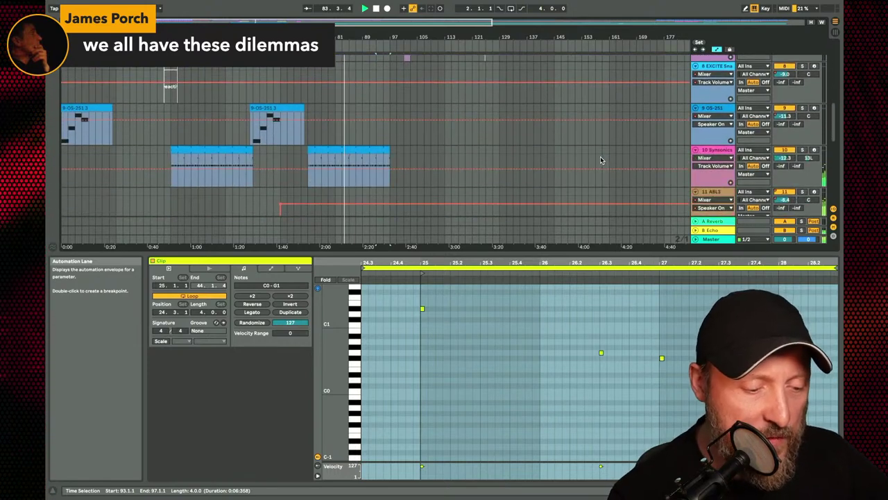
{"action": "scroll", "coordinate": [718, 180], "scroll_direction": "down", "scroll_amount": 1}
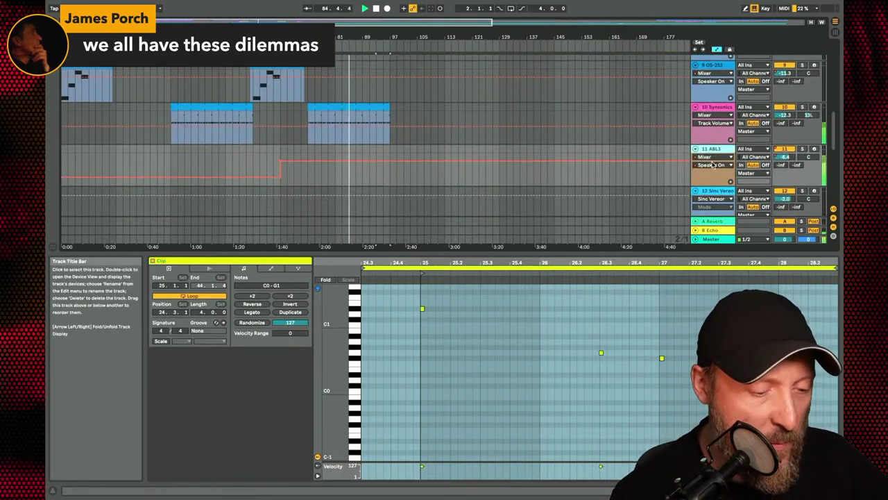
{"action": "left_click", "coordinate": [711, 158]}
{"action": "left_click", "coordinate": [711, 164]}
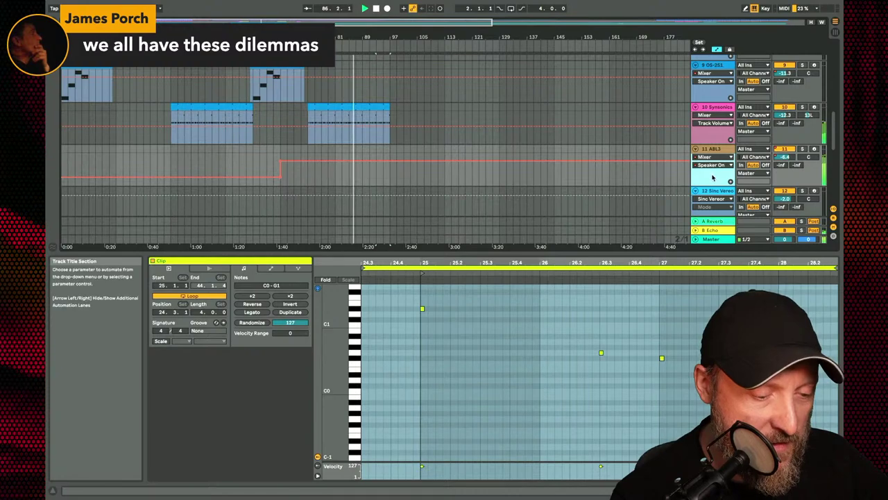
- Show all automated parameters of the ABL3 track in separate automation lanes
{"action": "right_click", "coordinate": [713, 168]}
{"action": "left_click", "coordinate": [722, 186]}
{"action": "scroll", "coordinate": [638, 143], "scroll_direction": "down", "scroll_amount": 3}
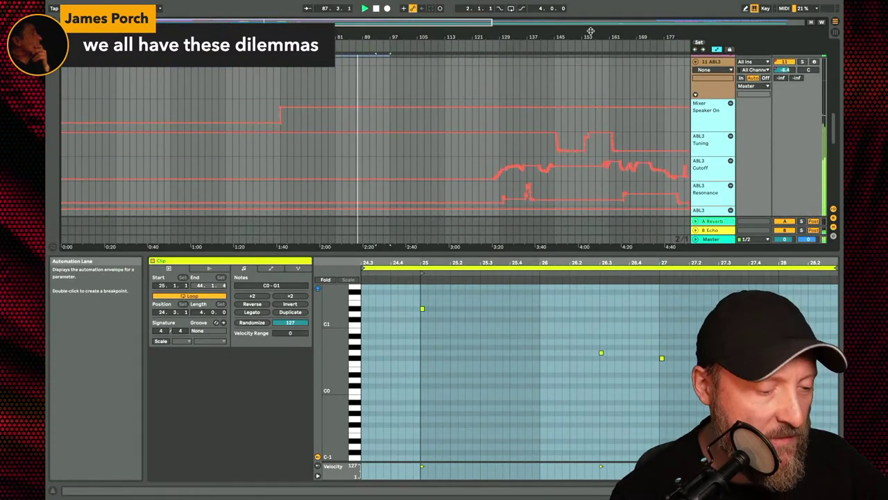
{"action": "key", "text": "minus"}
{"action": "key", "text": "minus"}
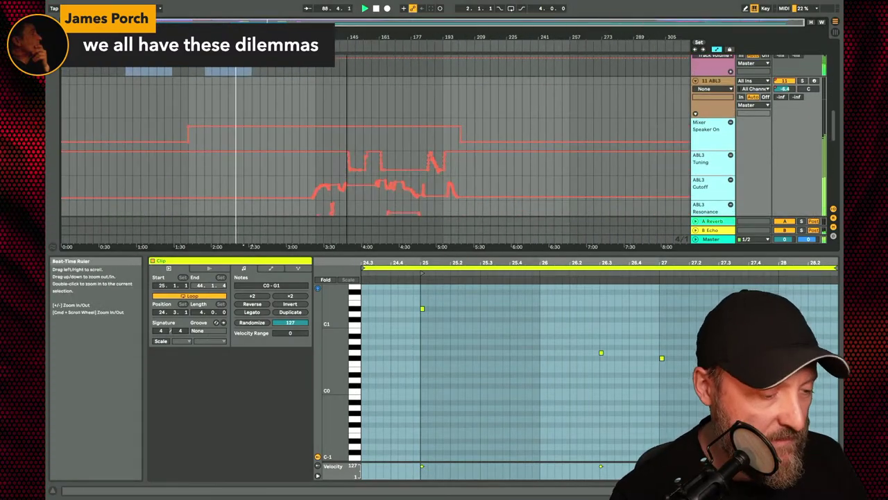
{"action": "scroll", "coordinate": [342, 141], "scroll_direction": "down", "scroll_amount": 1}
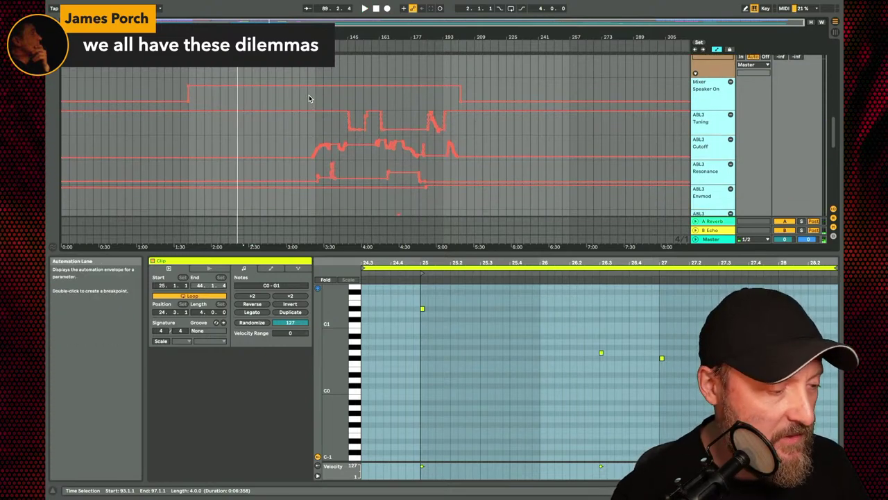
- Select and copy the ABL3 automation from bar 125 to bar 209 across the Speaker On through Track Volume lanes
{"action": "left_click_drag", "start_coordinate": [310, 98], "coordinate": [353, 177]}
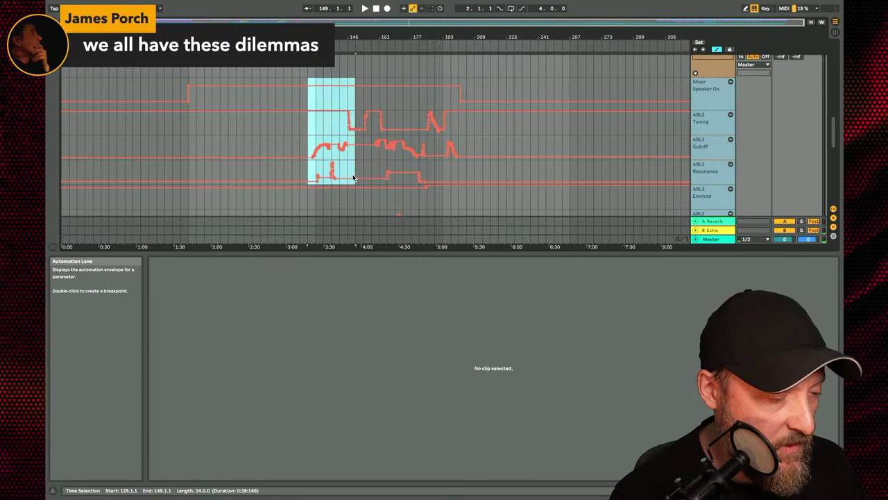
{"action": "left_click", "coordinate": [310, 95]}
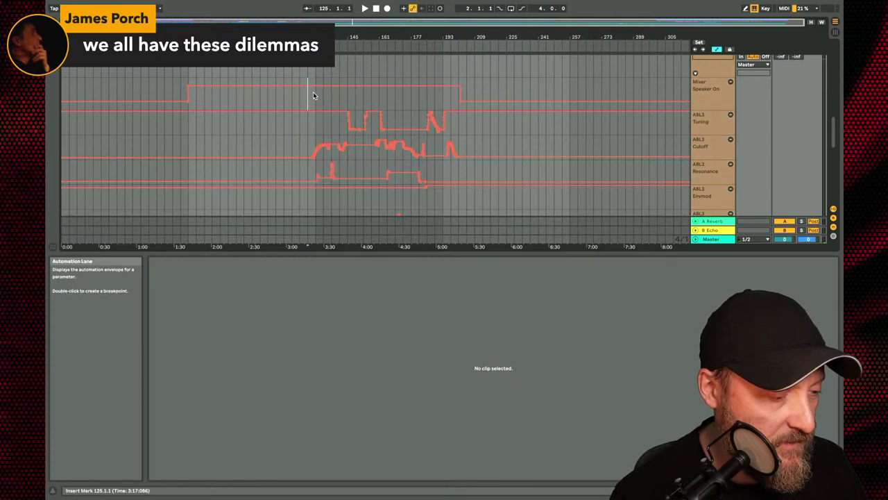
{"action": "left_click_drag", "start_coordinate": [318, 99], "coordinate": [327, 173]}
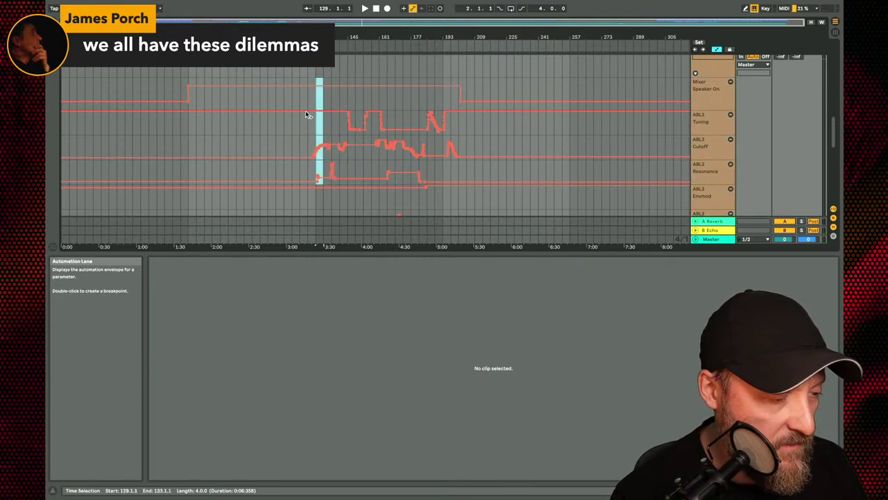
{"action": "left_click_drag", "start_coordinate": [311, 100], "coordinate": [475, 194]}
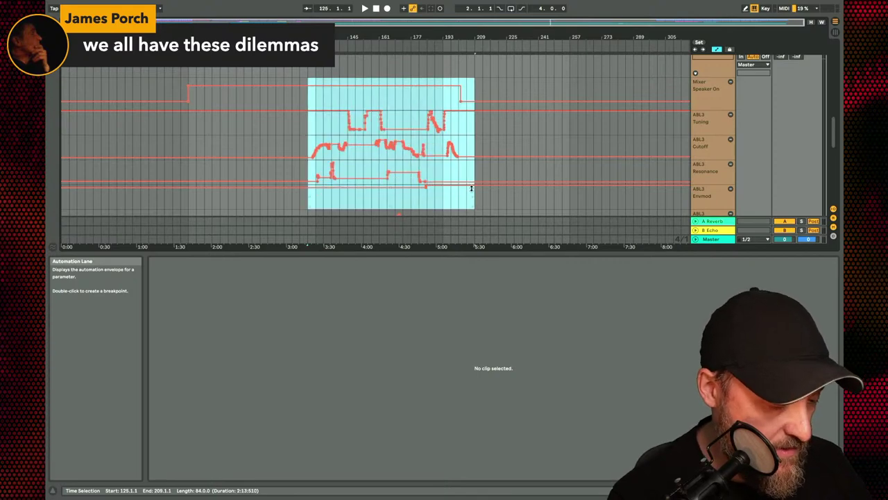
{"action": "scroll", "coordinate": [472, 193], "scroll_direction": "down", "scroll_amount": 2}
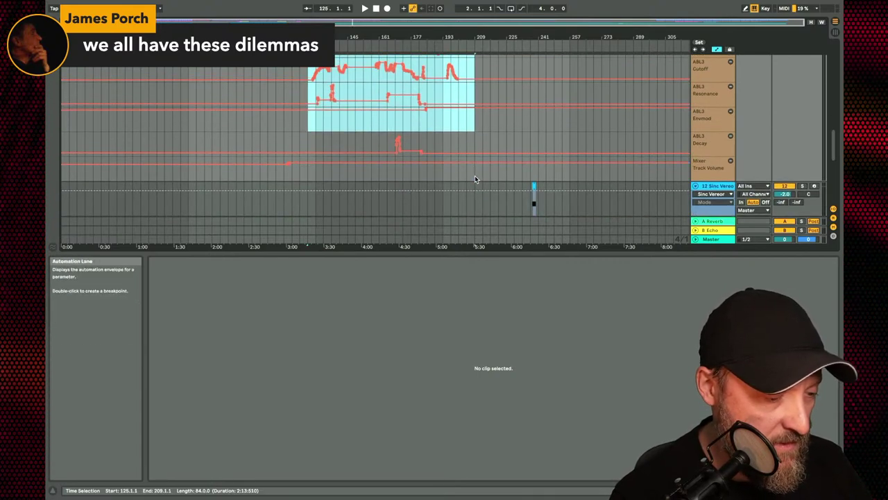
{"action": "left_click", "coordinate": [476, 179], "text": "shift"}
{"action": "scroll", "coordinate": [476, 179], "scroll_direction": "up", "scroll_amount": 3}
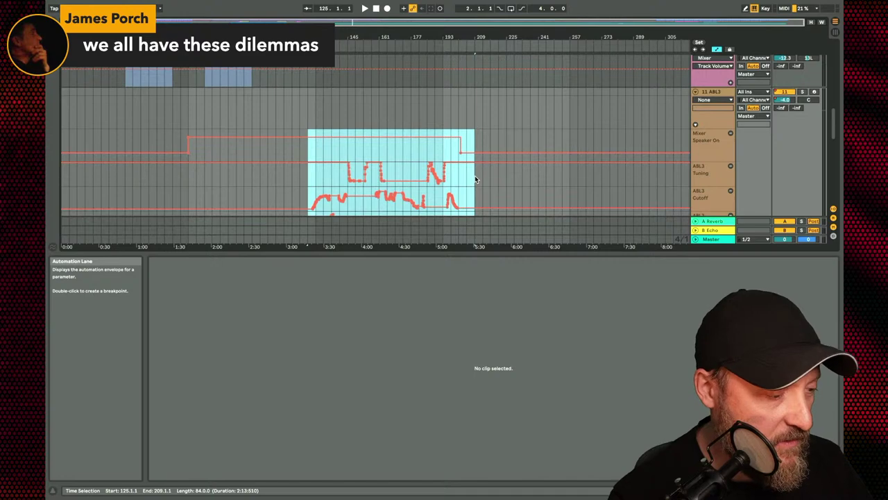
- Try pasting the copied ABL3 automation, including the Speaker On lane, at bar 61
{"action": "mouse_move", "coordinate": [187, 36]}
{"action": "left_mouse_down"}
{"action": "mouse_move", "coordinate": [187, 59]}
{"action": "mouse_move", "coordinate": [186, 43]}
{"action": "left_mouse_up"}
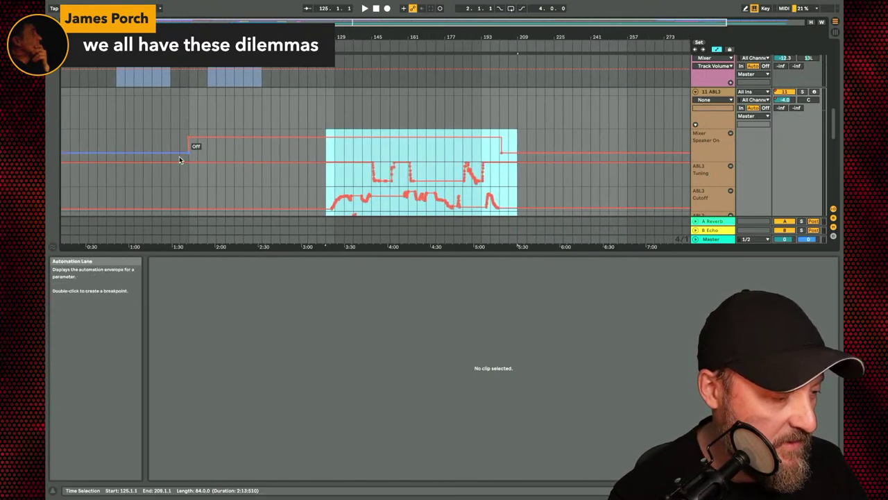
{"action": "scroll", "coordinate": [332, 139], "scroll_direction": "down", "scroll_amount": 2}
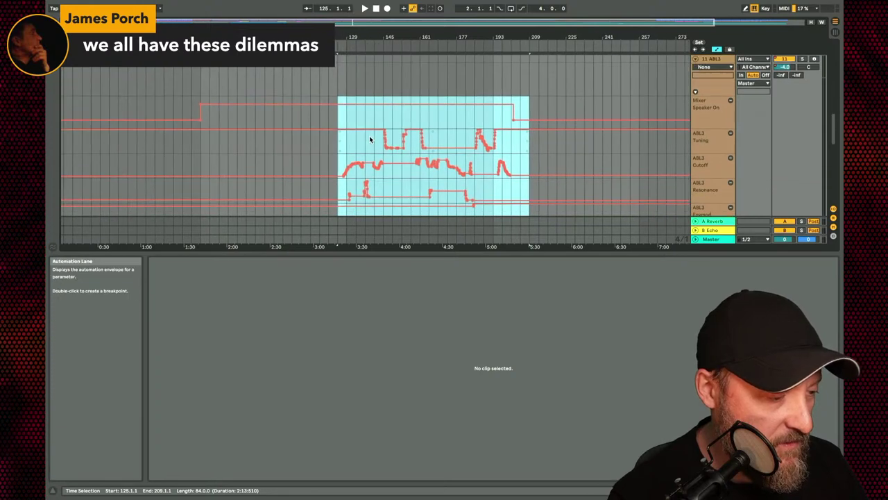
{"action": "left_click", "coordinate": [192, 114]}
{"action": "key", "text": "super+v"}
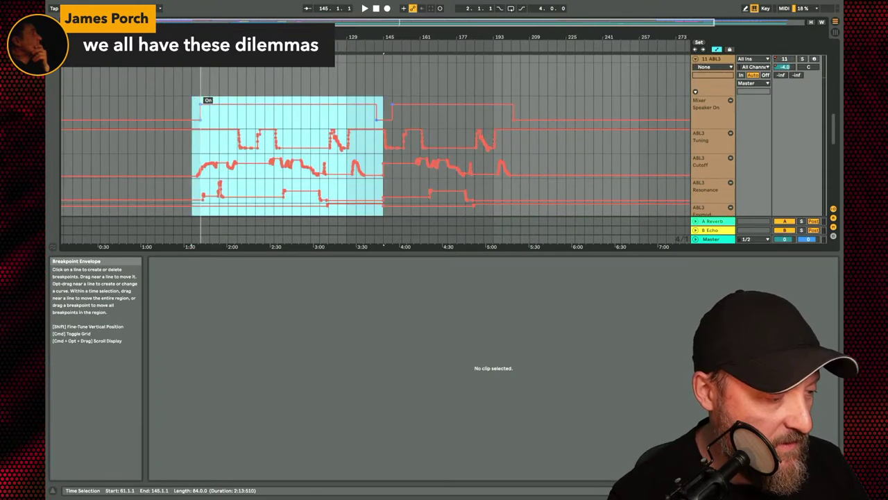
- Play the arrangement from bar 57 and delete the ABL3 Speaker On breakpoint near bar 149
{"action": "left_click", "coordinate": [185, 111]}
{"action": "key", "text": "space"}
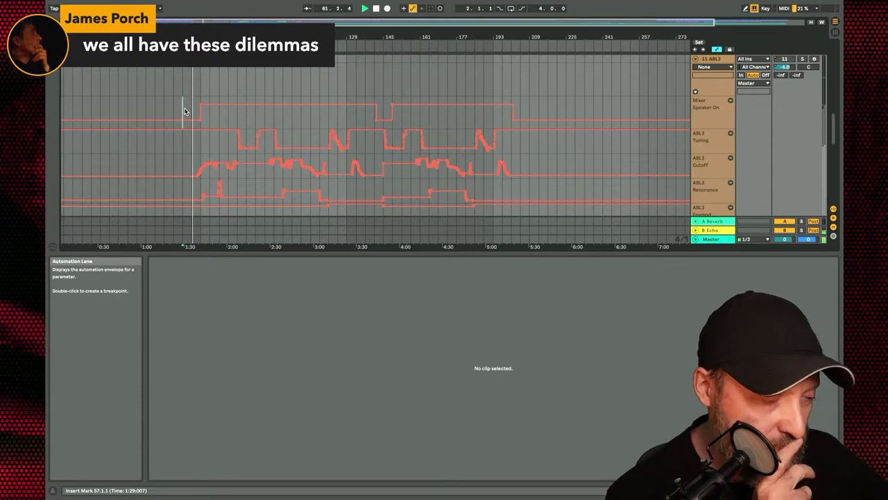
{"action": "scroll", "coordinate": [184, 111], "scroll_direction": "up", "scroll_amount": 2}
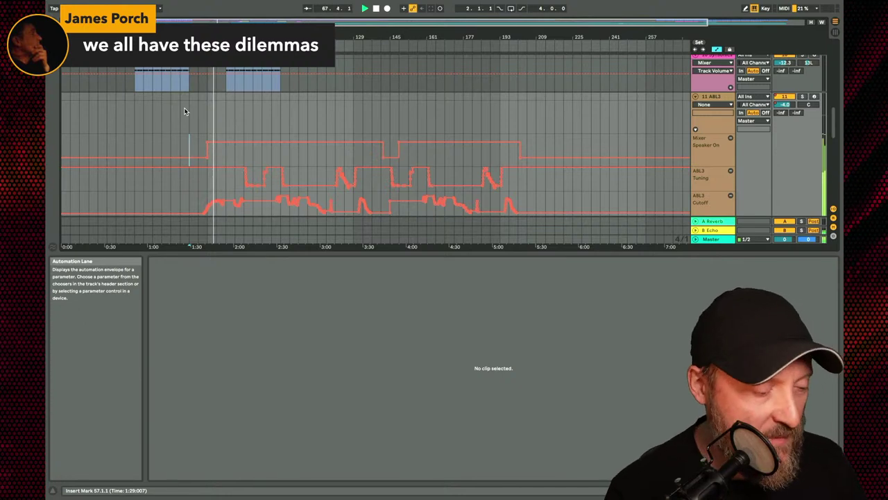
{"action": "left_click", "coordinate": [399, 141]}
{"action": "scroll", "coordinate": [340, 172], "scroll_direction": "down", "scroll_amount": 2}
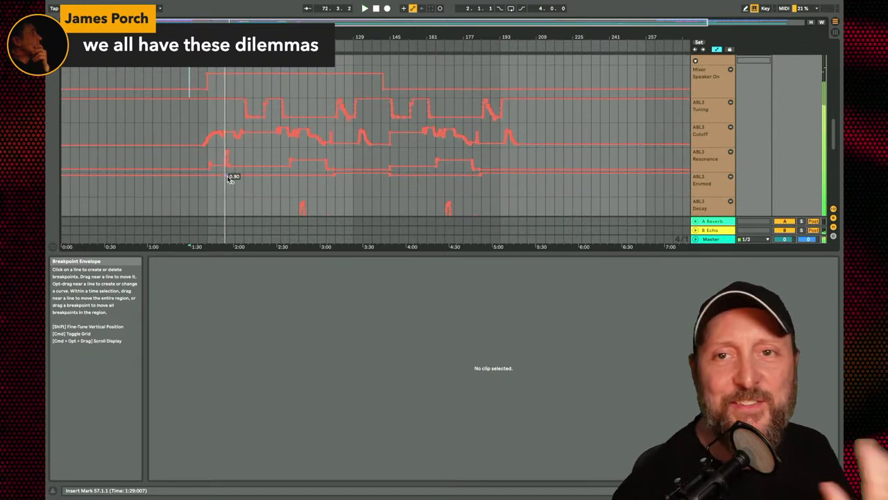
- Undo the Speaker On breakpoint deletion and the automation paste at bar 61
{"action": "key", "text": "super+z"}
{"action": "key", "text": "super+z"}
{"action": "key", "text": "super+z"}
{"action": "key", "text": "super+z"}
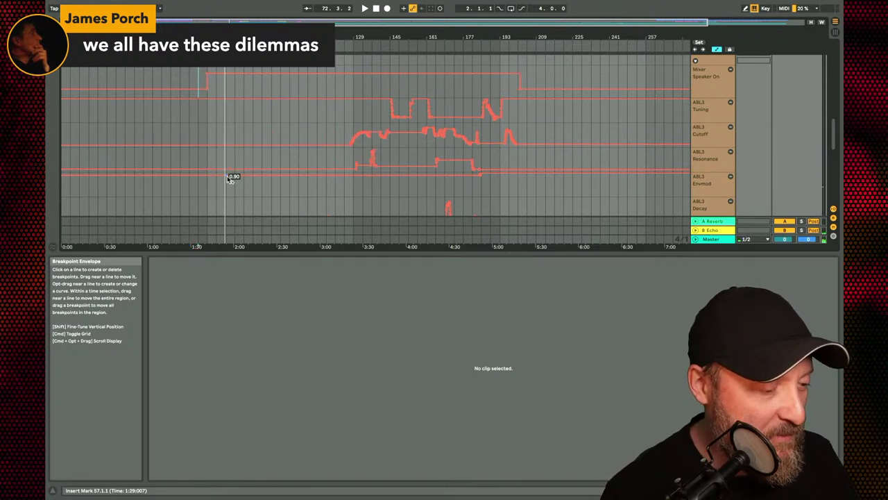
- Select and copy the ABL3 automation from bar 113 to bar 221 in the Tuning through Track Volume lanes, leaving out Speaker On
{"action": "left_click", "coordinate": [344, 136]}
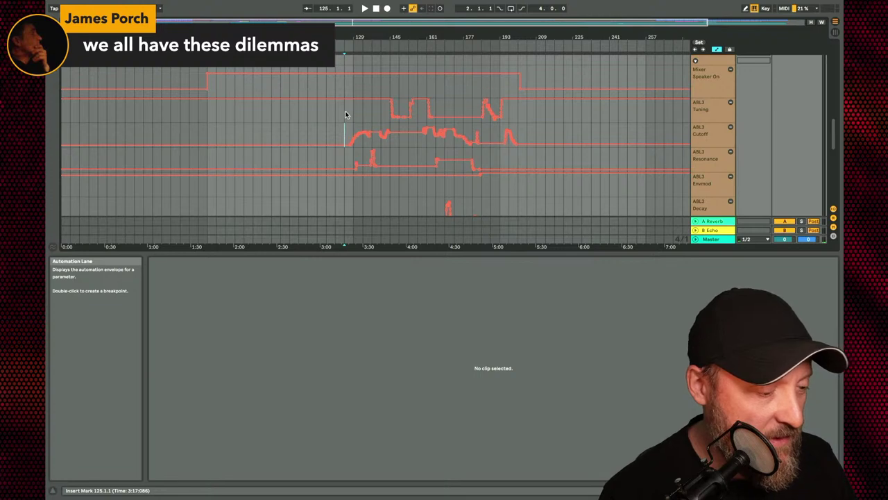
{"action": "left_click_drag", "start_coordinate": [346, 109], "coordinate": [350, 167]}
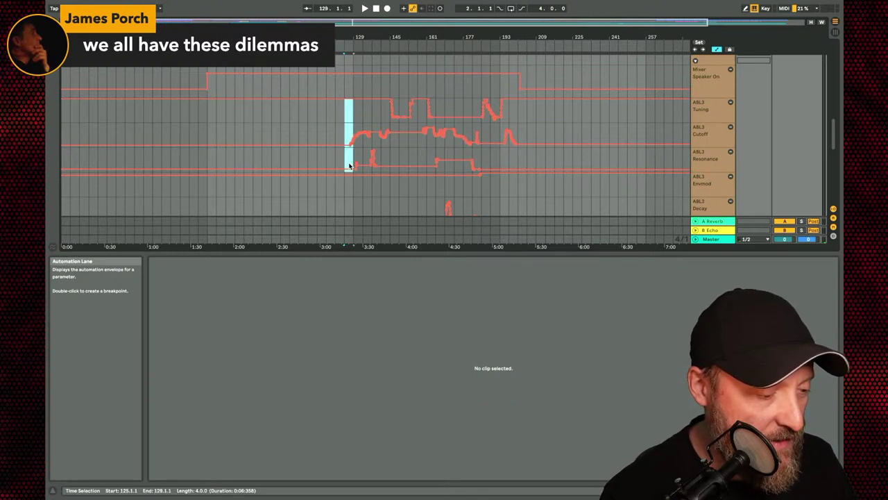
{"action": "scroll", "coordinate": [353, 186], "scroll_direction": "down", "scroll_amount": 2}
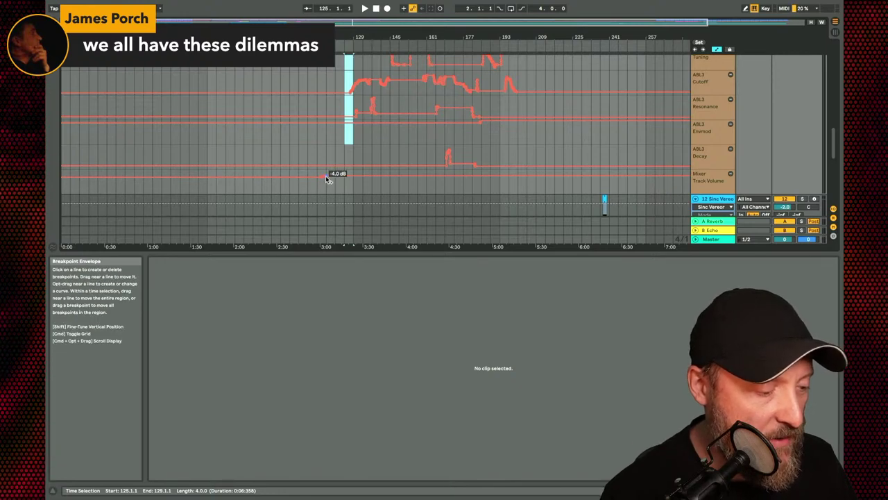
{"action": "scroll", "coordinate": [320, 135], "scroll_direction": "up", "scroll_amount": 2}
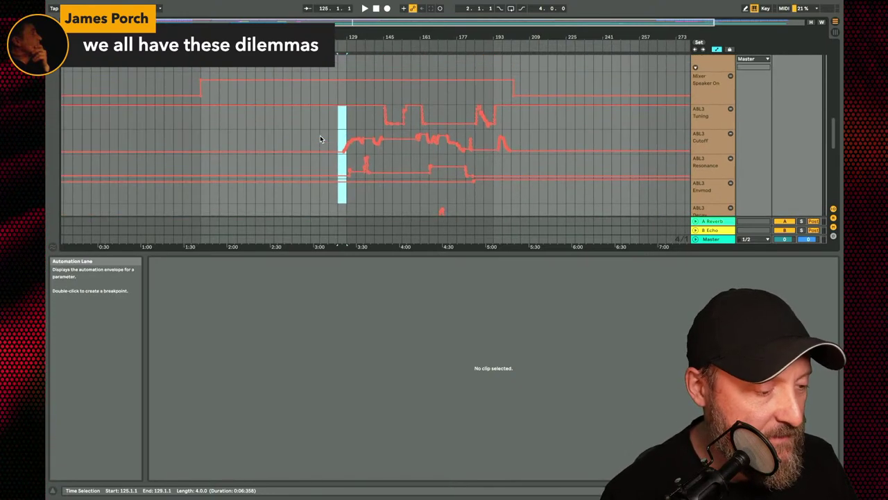
{"action": "left_click_drag", "start_coordinate": [313, 115], "coordinate": [559, 206]}
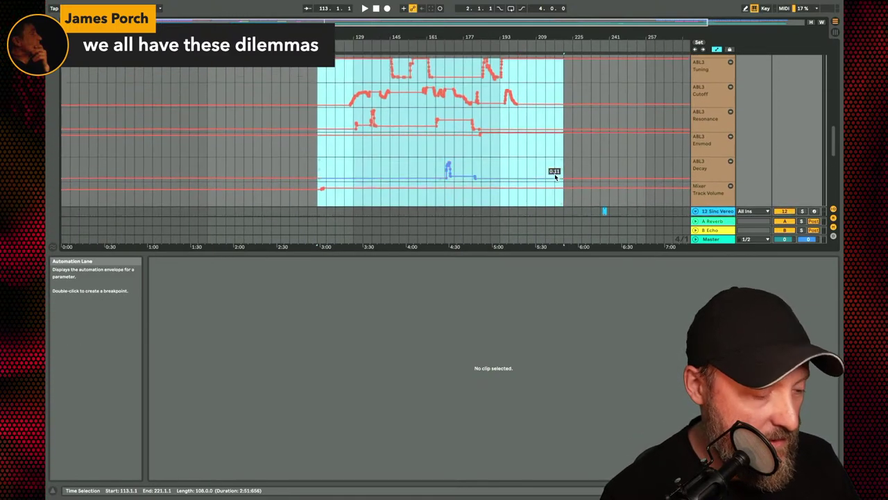
{"action": "scroll", "coordinate": [555, 173], "scroll_direction": "up", "scroll_amount": 1}
{"action": "scroll", "coordinate": [453, 110], "scroll_direction": "up", "scroll_amount": 4}
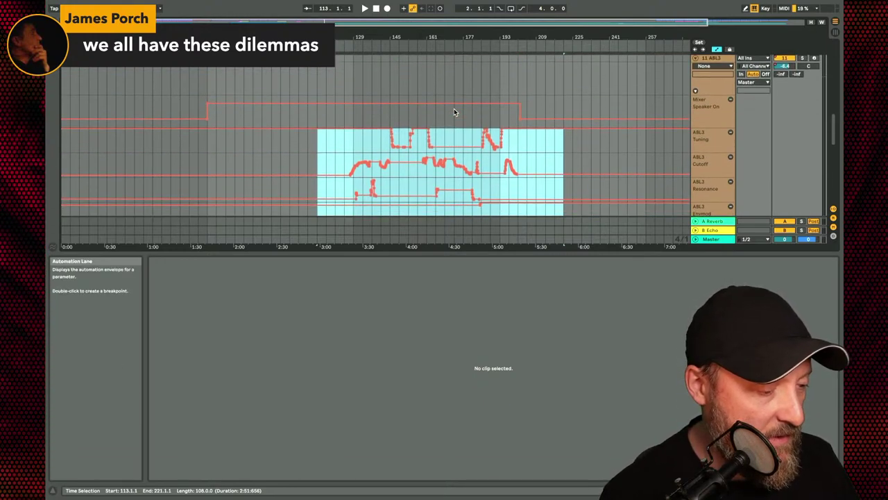
- Try the copied ABL3 automation at bars 49, 55 and 59 while playing, and undo the misplaced pastes
{"action": "left_click", "coordinate": [171, 140]}
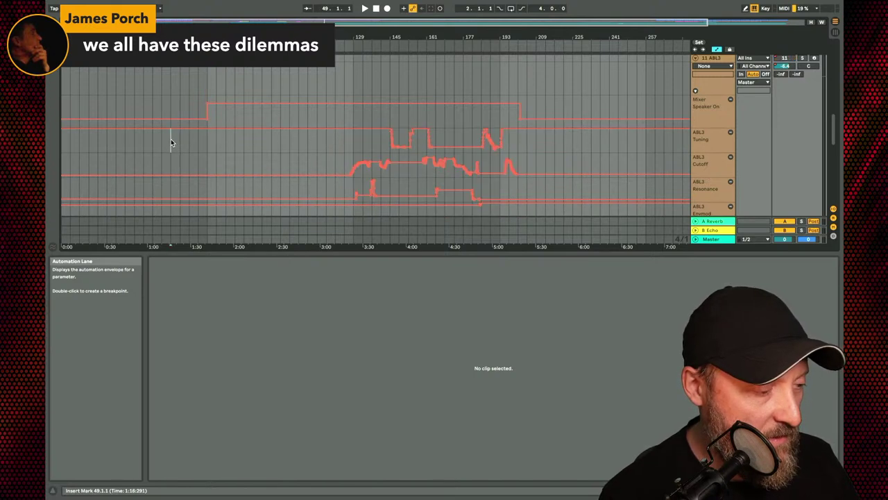
{"action": "key", "text": "ctrl+v"}
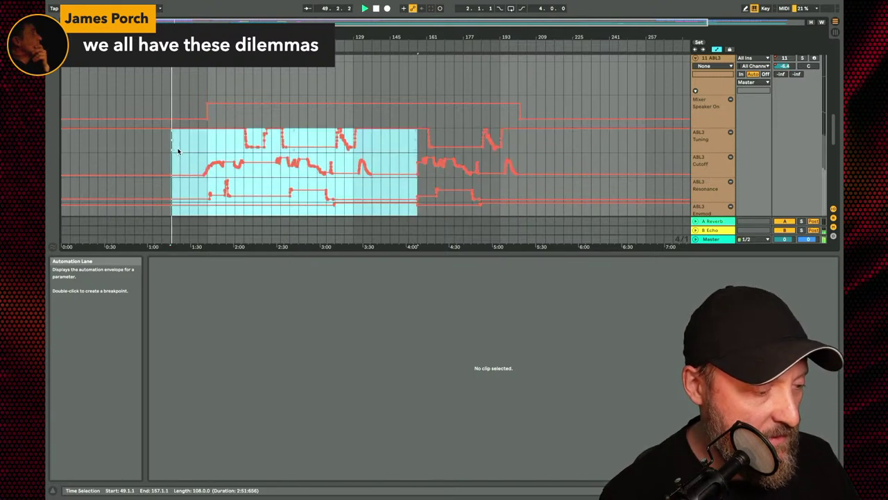
{"action": "left_click_drag", "start_coordinate": [177, 36], "coordinate": [176, 70]}
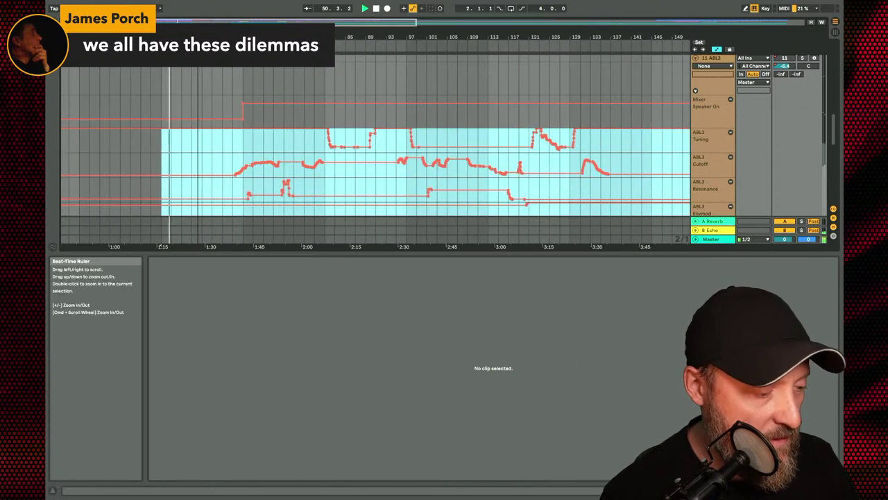
{"action": "left_click", "coordinate": [161, 139]}
{"action": "left_click", "coordinate": [194, 142]}
{"action": "key", "text": "ctrl+v"}
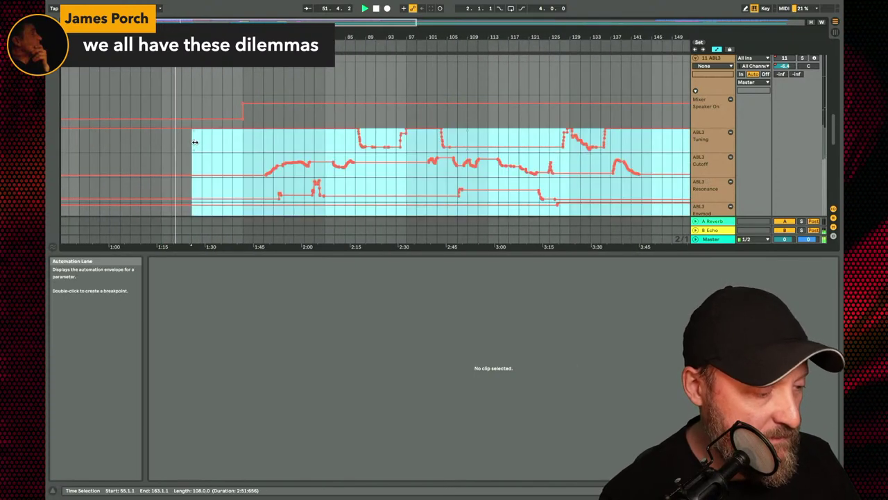
{"action": "key", "text": "ctrl+z"}
{"action": "left_click", "coordinate": [210, 140]}
{"action": "key", "text": "ctrl+v"}
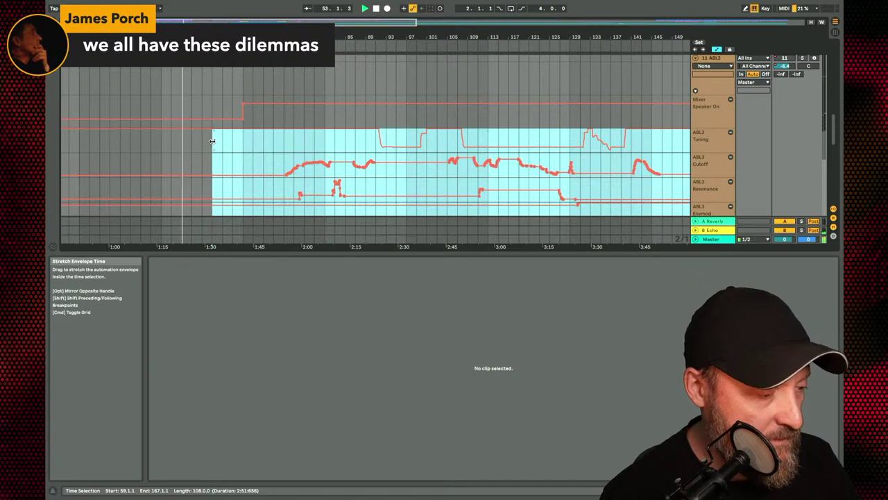
{"action": "key", "text": "ctrl+z"}
- Paste the copied ABL3 automation at bar 51 and set the insert mark at bar 63
{"action": "left_click", "coordinate": [173, 139]}
{"action": "key", "text": "ctrl+v"}
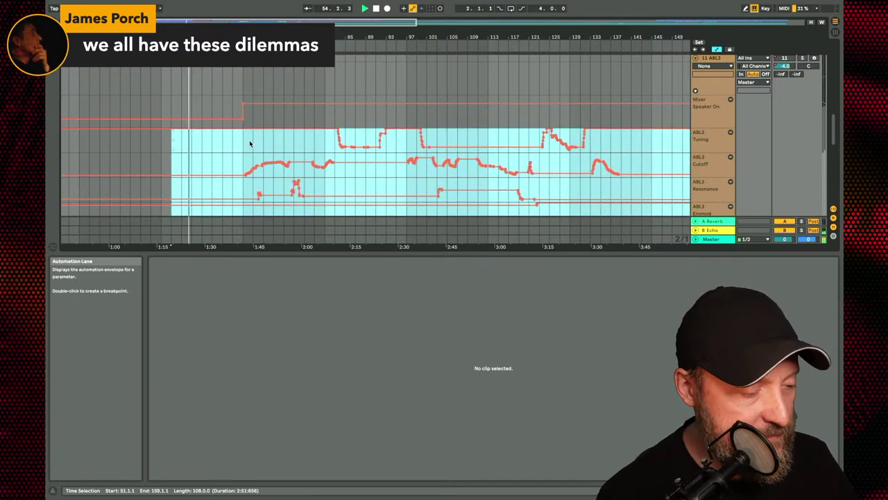
{"action": "scroll", "coordinate": [249, 140], "scroll_direction": "down", "scroll_amount": 2}
{"action": "scroll", "coordinate": [249, 139], "scroll_direction": "left", "scroll_amount": 1}
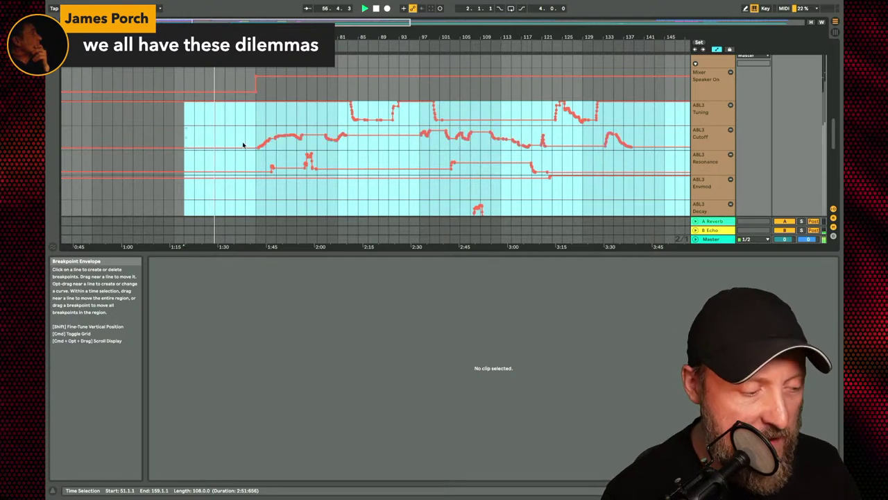
{"action": "left_click", "coordinate": [243, 145]}
- Delete the ABL3 track's volume automation and set its track volume to -6.3 dB
{"action": "scroll", "coordinate": [242, 143], "scroll_direction": "down", "scroll_amount": 5}
{"action": "scroll", "coordinate": [242, 143], "scroll_direction": "left", "scroll_amount": 2}
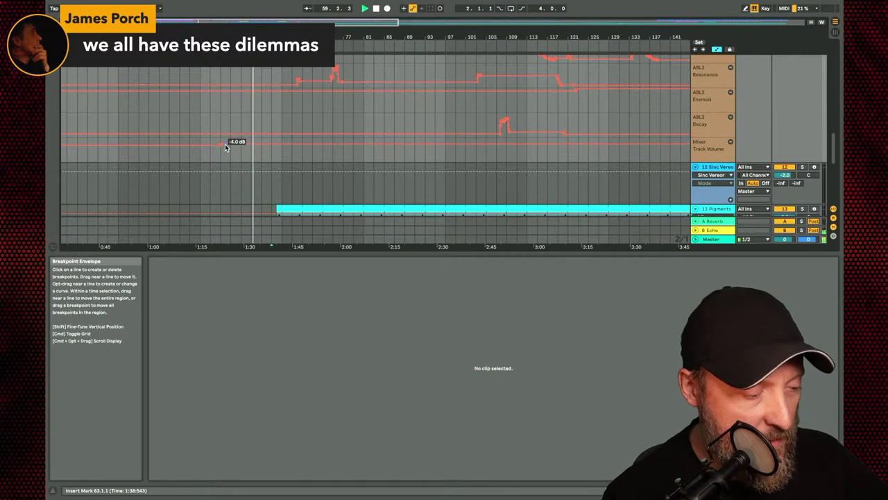
{"action": "left_click_drag", "start_coordinate": [226, 147], "coordinate": [223, 147]}
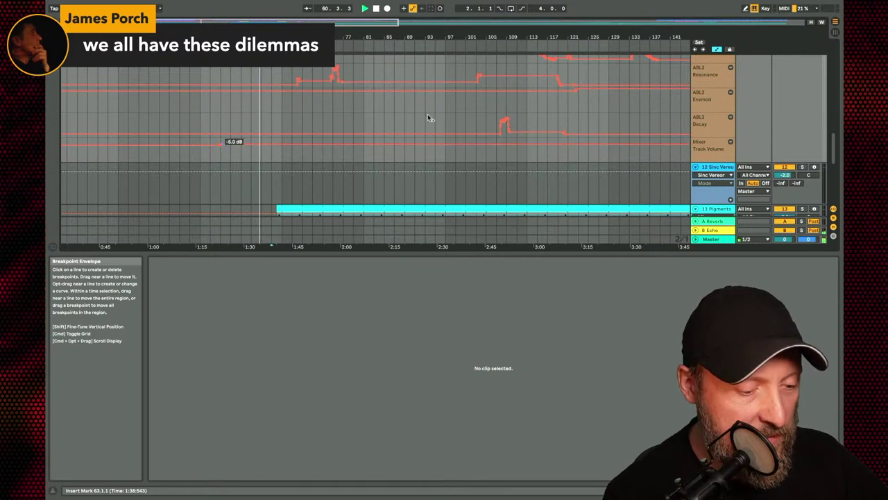
{"action": "scroll", "coordinate": [757, 104], "scroll_direction": "up", "scroll_amount": 5}
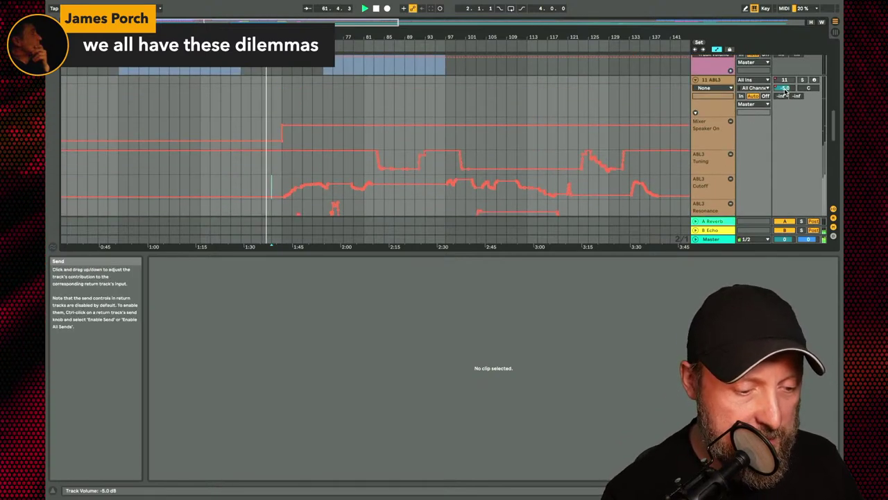
{"action": "right_click", "coordinate": [709, 90]}
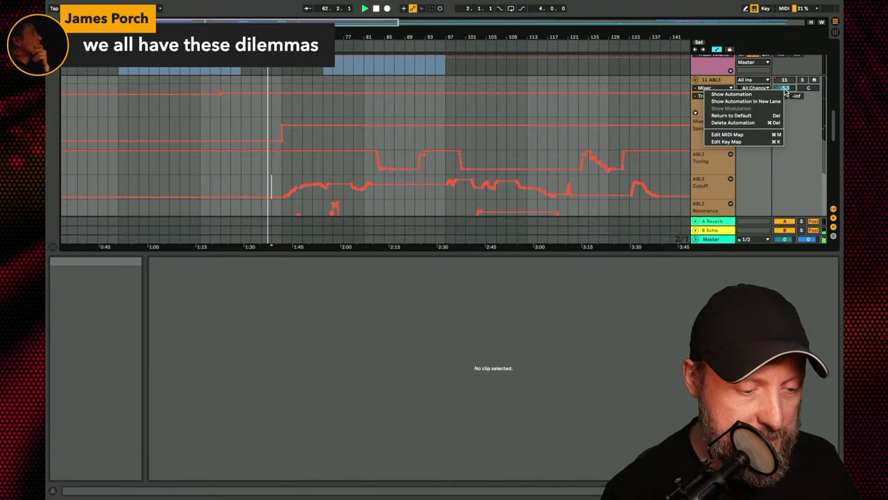
{"action": "left_click", "coordinate": [765, 123]}
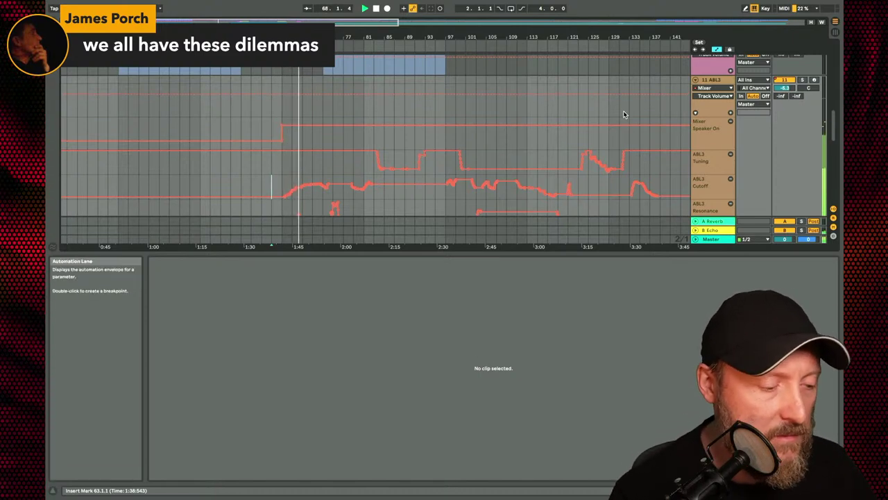
{"action": "scroll", "coordinate": [622, 111], "scroll_direction": "down", "scroll_amount": 2}
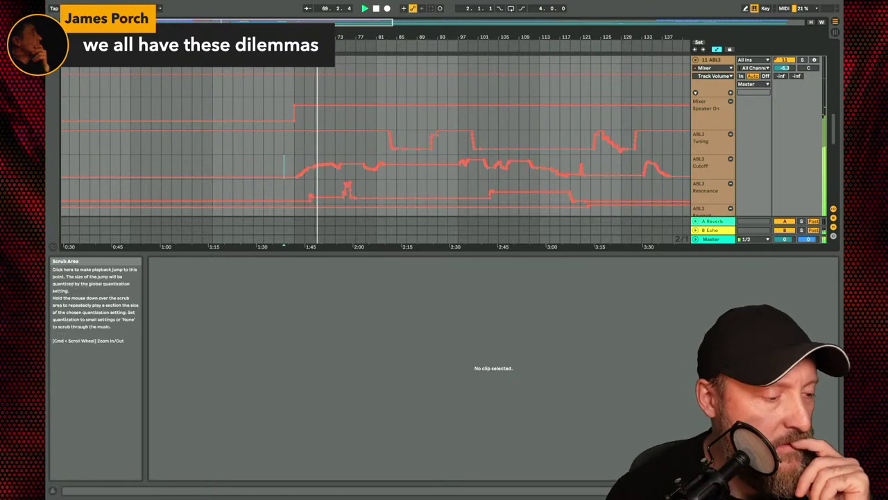
- Deactivate the Bells5 Detuned clip on track 7 between bars 76 and 78
{"action": "scroll", "coordinate": [506, 156], "scroll_direction": "up", "scroll_amount": 3}
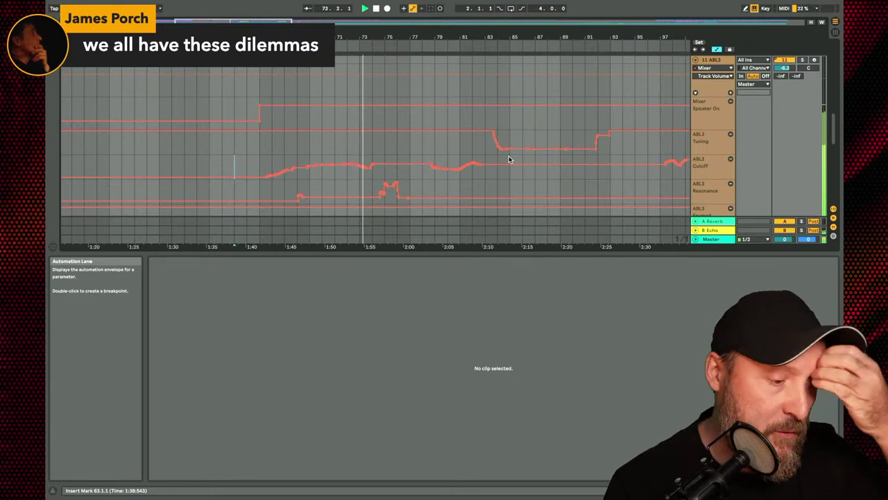
{"action": "mouse_move", "coordinate": [524, 150]}
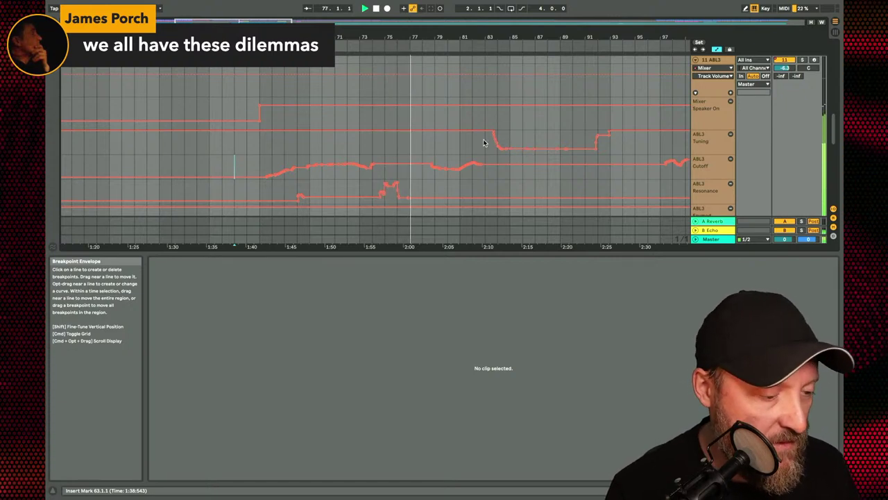
{"action": "scroll", "coordinate": [445, 87], "scroll_direction": "up", "scroll_amount": 3}
{"action": "scroll", "coordinate": [445, 87], "scroll_direction": "up", "scroll_amount": 5}
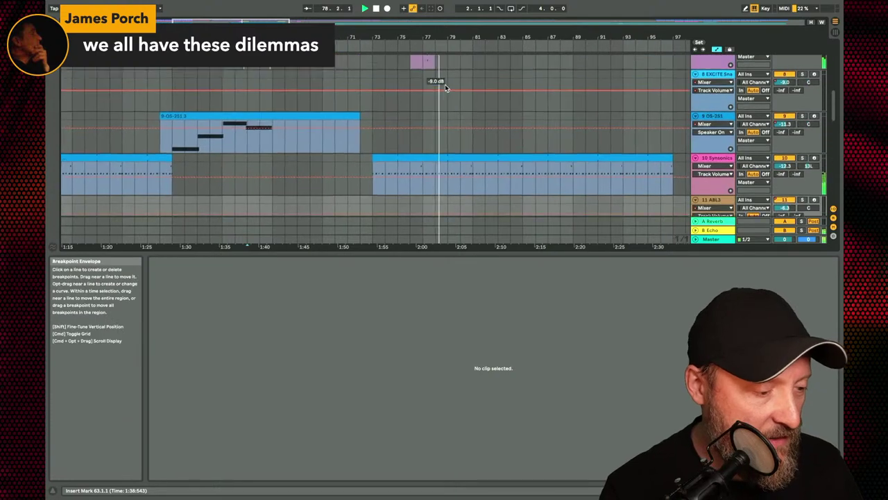
{"action": "left_click", "coordinate": [418, 74]}
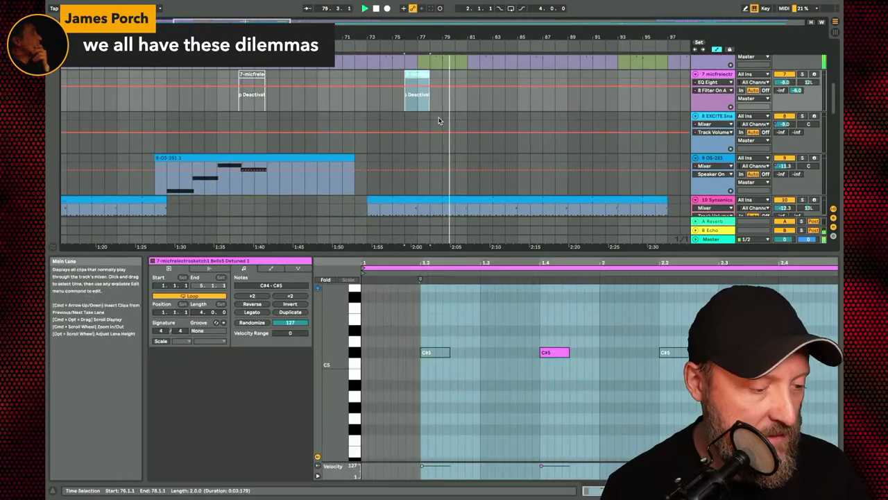
- Move the ABL3 Tuning drop earlier to bar 81, making it a vertical step down to about 0.22
{"action": "scroll", "coordinate": [447, 201], "scroll_direction": "down", "scroll_amount": 8}
{"action": "scroll", "coordinate": [452, 161], "scroll_direction": "down", "scroll_amount": 2}
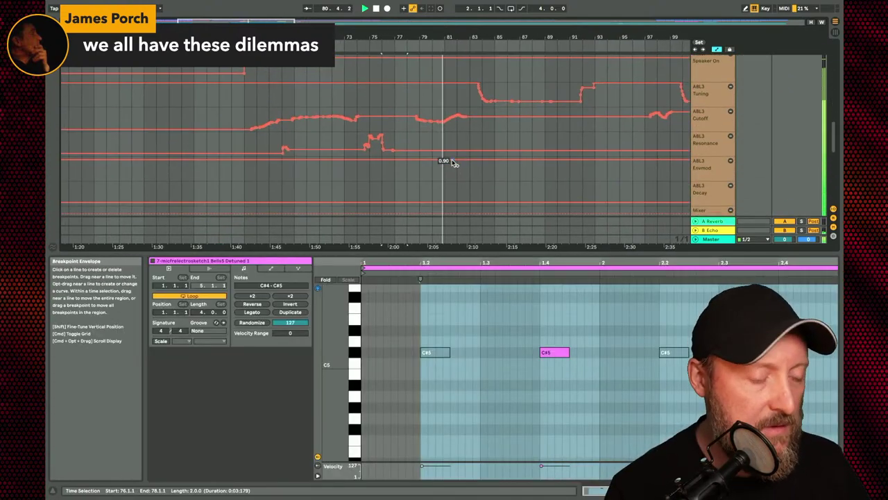
{"action": "scroll", "coordinate": [451, 159], "scroll_direction": "down", "scroll_amount": 3}
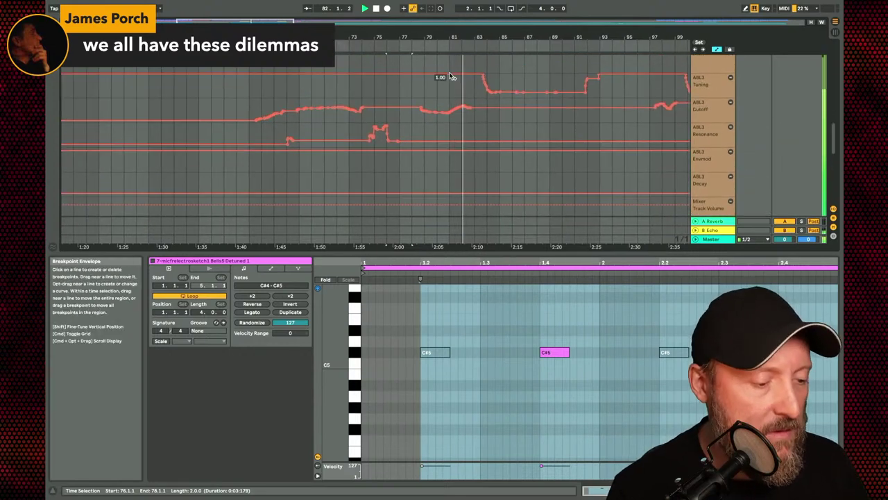
{"action": "left_click_drag", "start_coordinate": [489, 94], "coordinate": [448, 92]}
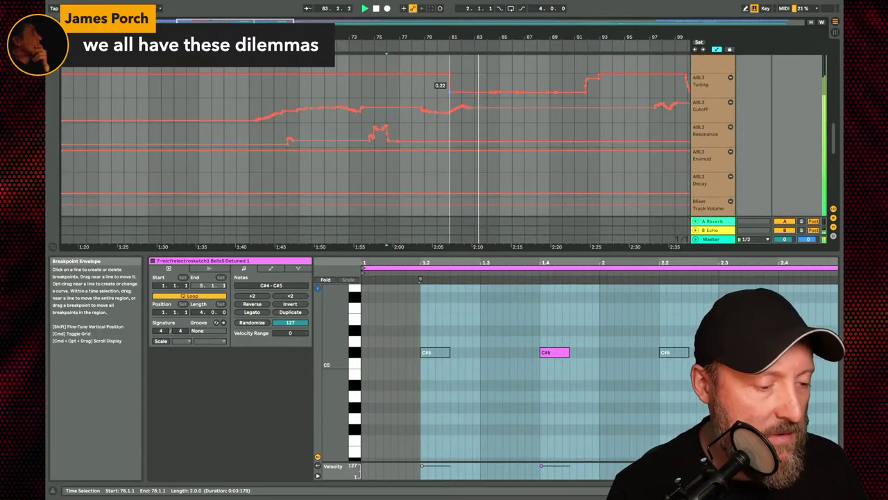
{"action": "left_click_drag", "start_coordinate": [422, 46], "coordinate": [522, 73]}
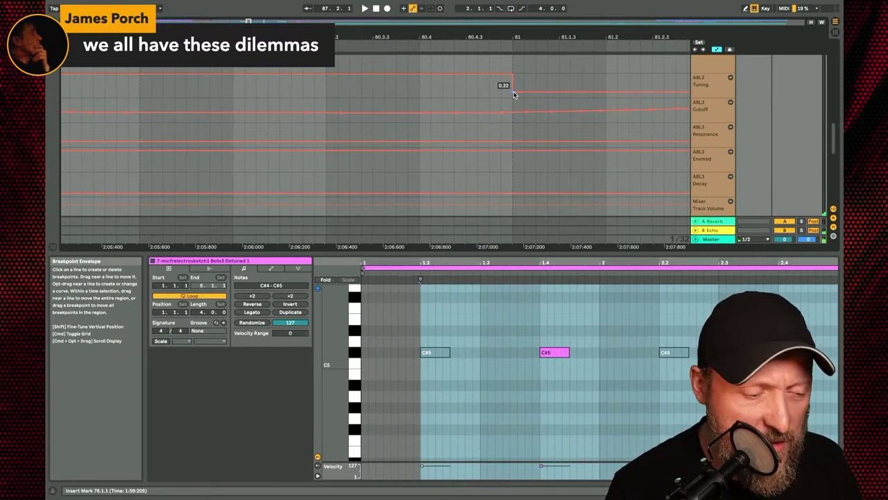
{"action": "left_click_drag", "start_coordinate": [514, 94], "coordinate": [514, 97]}
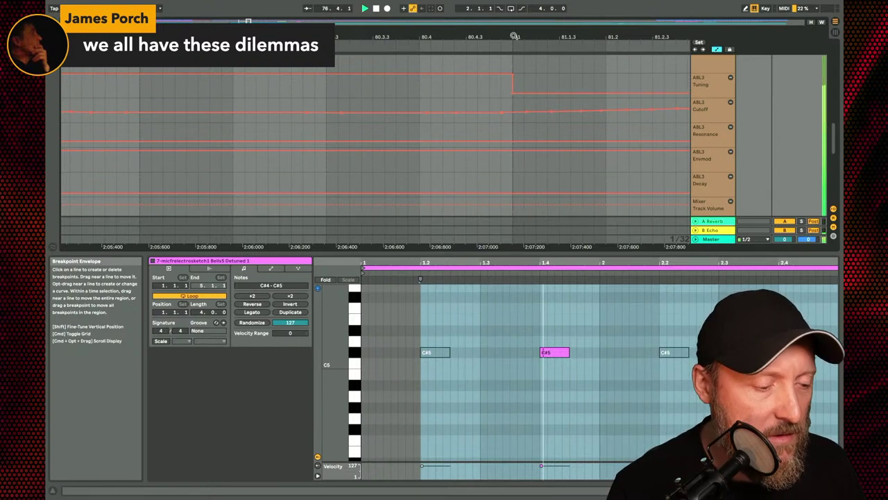
- Reshape the ABL3 Tuning drop into a ramp from bar 80.4 to bar 81 and play it from 79.4.2
{"action": "left_click", "coordinate": [516, 64]}
{"action": "key", "text": "space"}
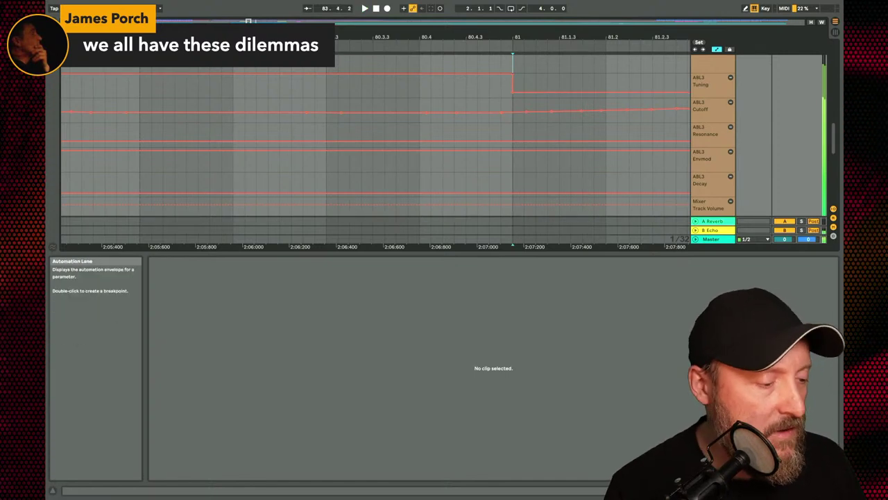
{"action": "key", "text": "space"}
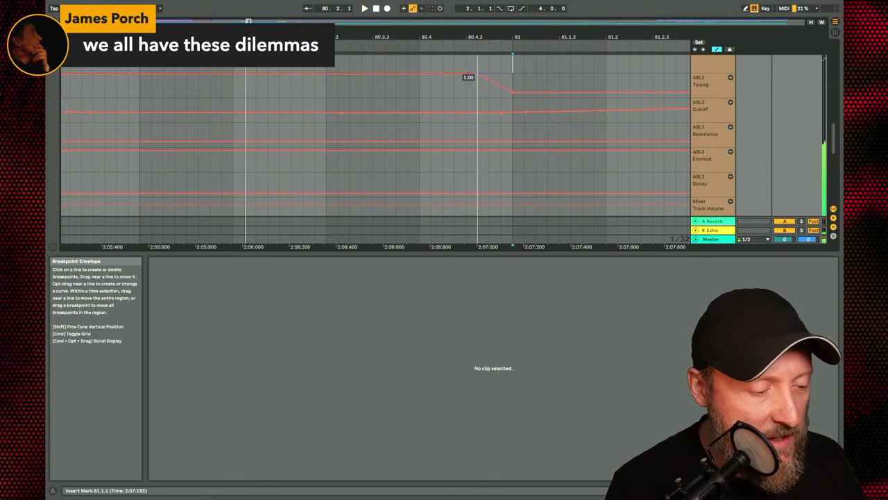
{"action": "left_click_drag", "start_coordinate": [477, 75], "coordinate": [419, 75]}
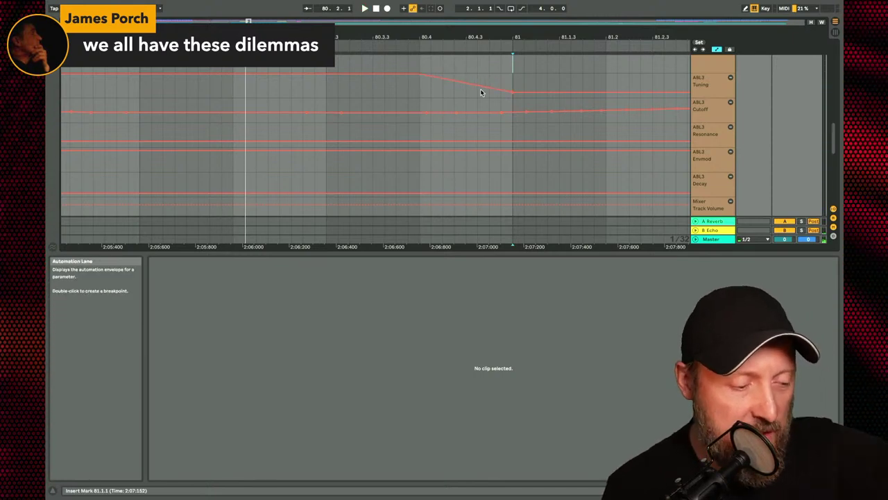
{"action": "left_click", "coordinate": [82, 88]}
{"action": "key", "text": "space"}
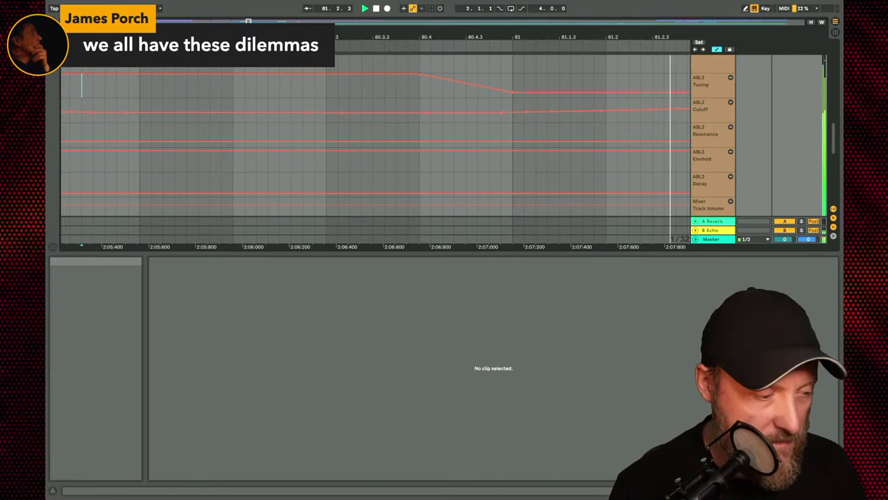
{"action": "left_click_drag", "start_coordinate": [289, 36], "coordinate": [289, 17]}
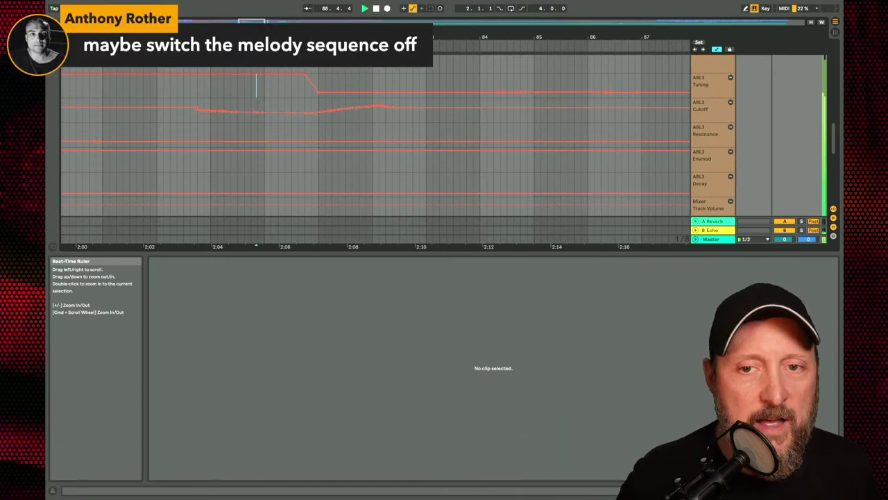
- Play the section before the Tuning drop and lower the ABL3 track volume to -9.1 dB
{"action": "left_click_drag", "start_coordinate": [406, 246], "coordinate": [405, 134]}
{"action": "scroll", "coordinate": [406, 134], "scroll_direction": "up", "scroll_amount": 5}
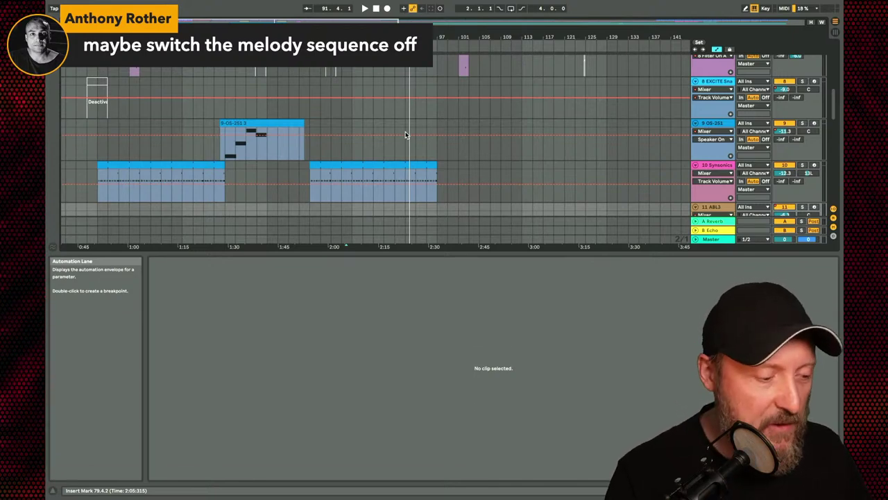
{"action": "scroll", "coordinate": [375, 247], "scroll_direction": "up", "scroll_amount": 5}
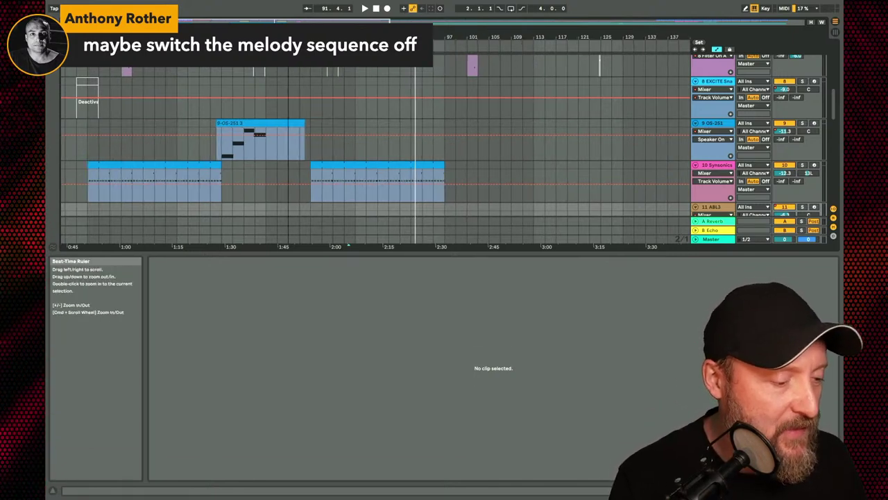
{"action": "left_click", "coordinate": [300, 247]}
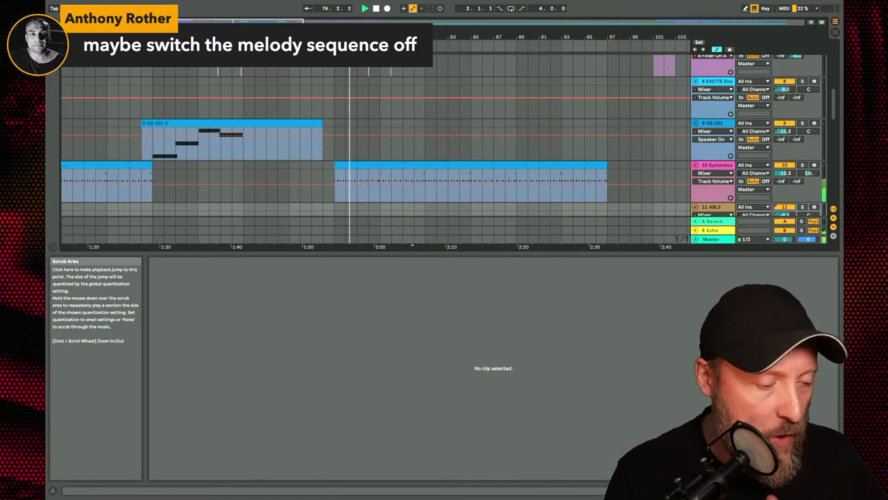
{"action": "scroll", "coordinate": [506, 135], "scroll_direction": "down", "scroll_amount": 2}
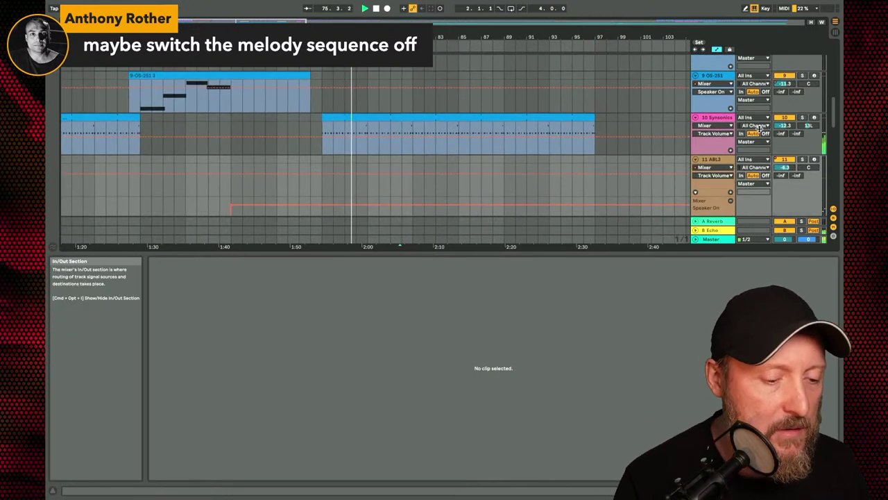
{"action": "scroll", "coordinate": [759, 129], "scroll_direction": "down", "scroll_amount": 4}
{"action": "scroll", "coordinate": [755, 133], "scroll_direction": "up", "scroll_amount": 1}
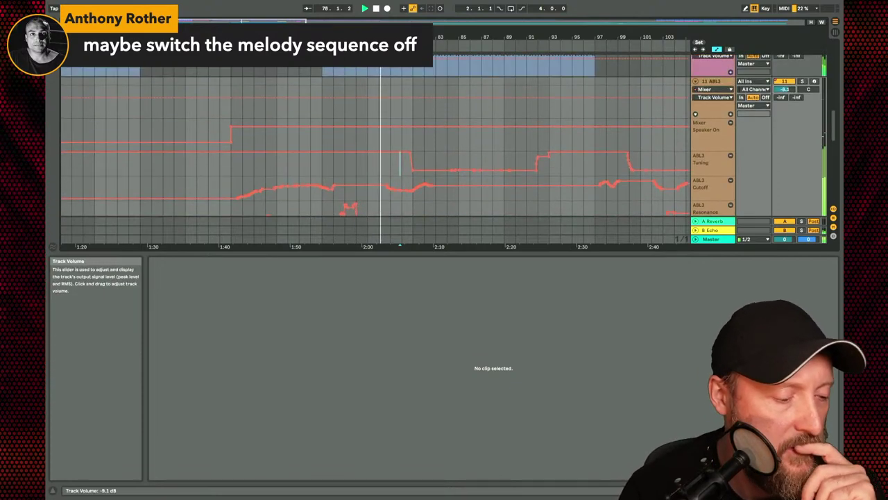
- Dip the ABL3 Cutoff curve to 0.35 near bar 85 so it rises gradually towards bar 97
{"action": "scroll", "coordinate": [555, 142], "scroll_direction": "down", "scroll_amount": 2}
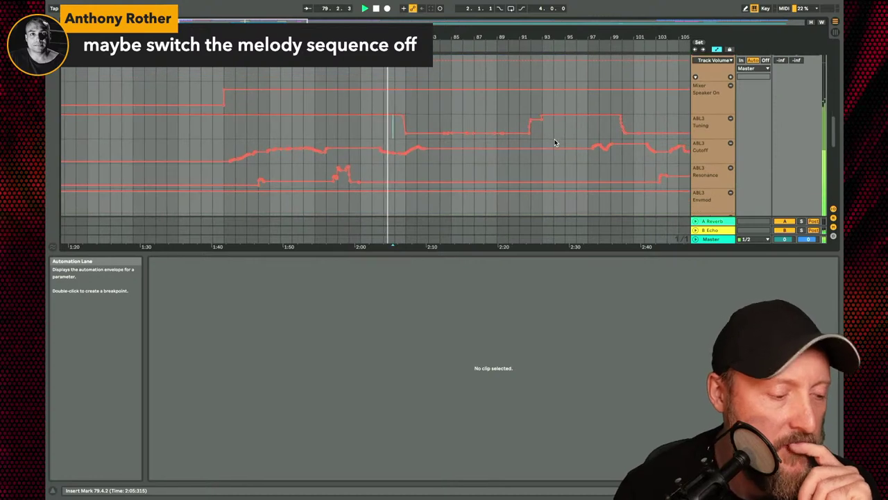
{"action": "scroll", "coordinate": [555, 142], "scroll_direction": "down", "scroll_amount": 1}
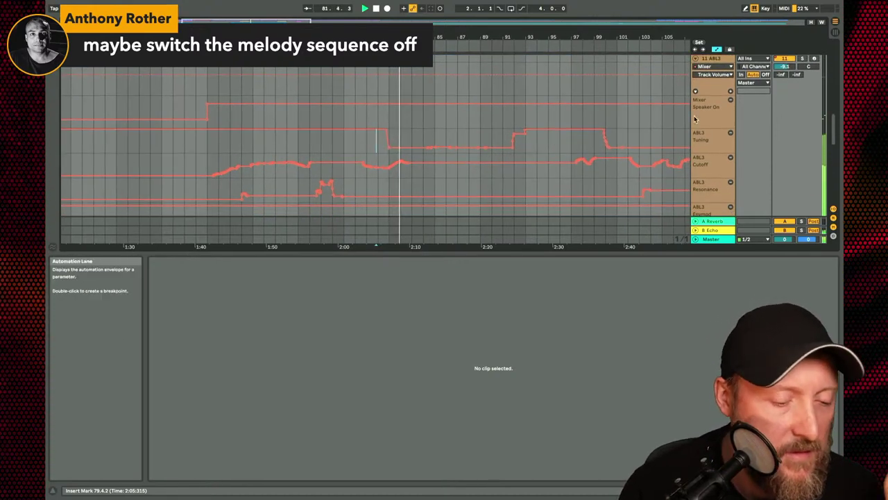
{"action": "scroll", "coordinate": [555, 130], "scroll_direction": "down", "scroll_amount": 2}
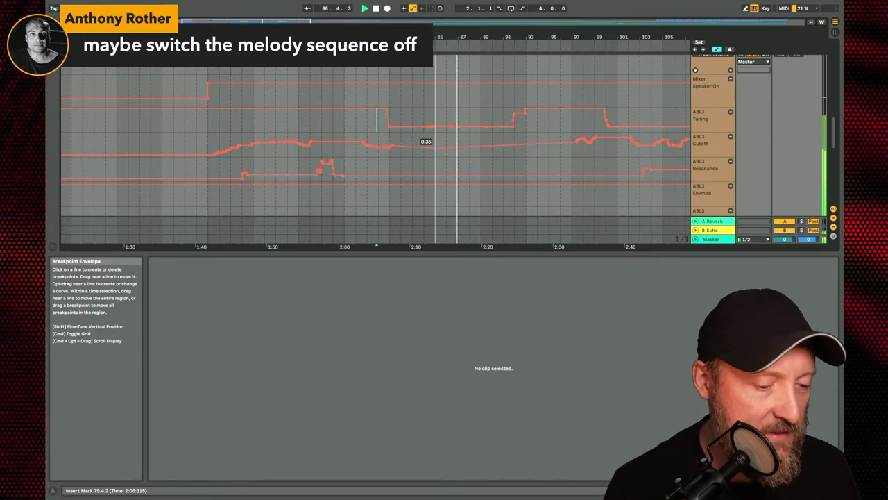
{"action": "scroll", "coordinate": [434, 146], "scroll_direction": "up", "scroll_amount": 1}
- Show the ABL3 track's devices and remove the intermediate step from its Tuning rise near bar 92
{"action": "left_click", "coordinate": [711, 77]}
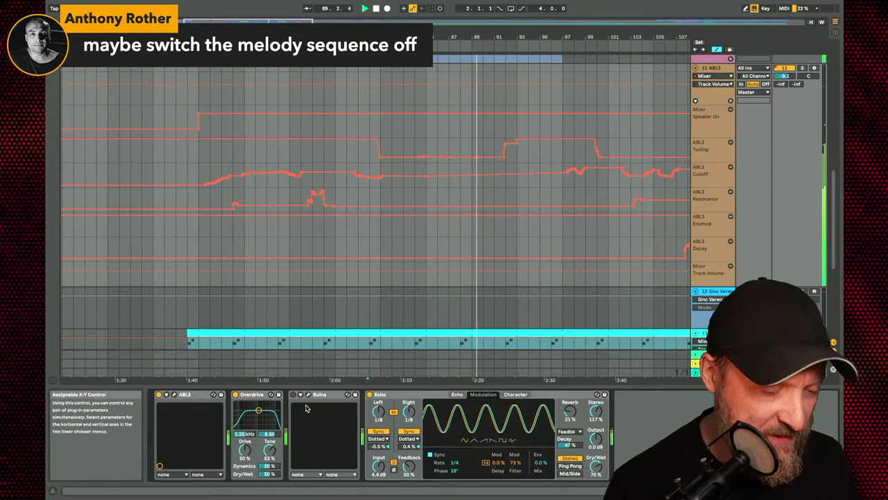
{"action": "scroll", "coordinate": [548, 156], "scroll_direction": "down", "scroll_amount": 1}
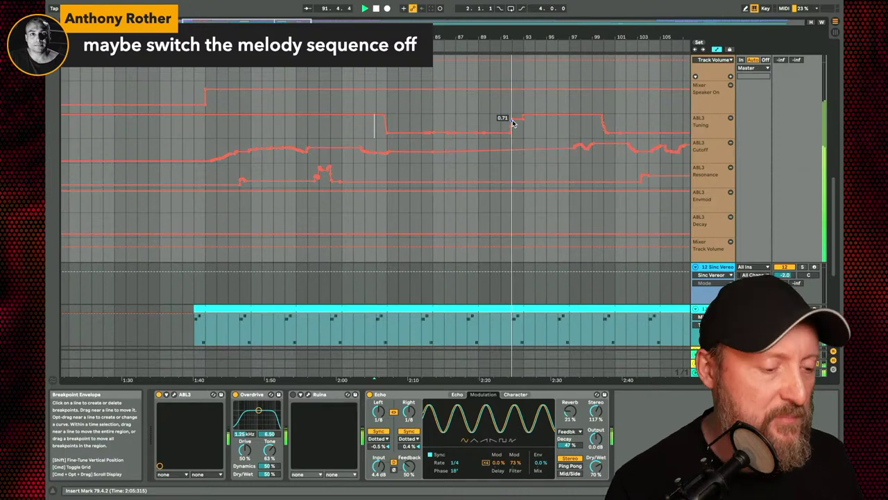
{"action": "mouse_move", "coordinate": [513, 123]}
{"action": "left_mouse_down"}
{"action": "mouse_move", "coordinate": [521, 118]}
{"action": "mouse_move", "coordinate": [517, 130]}
{"action": "left_mouse_up"}
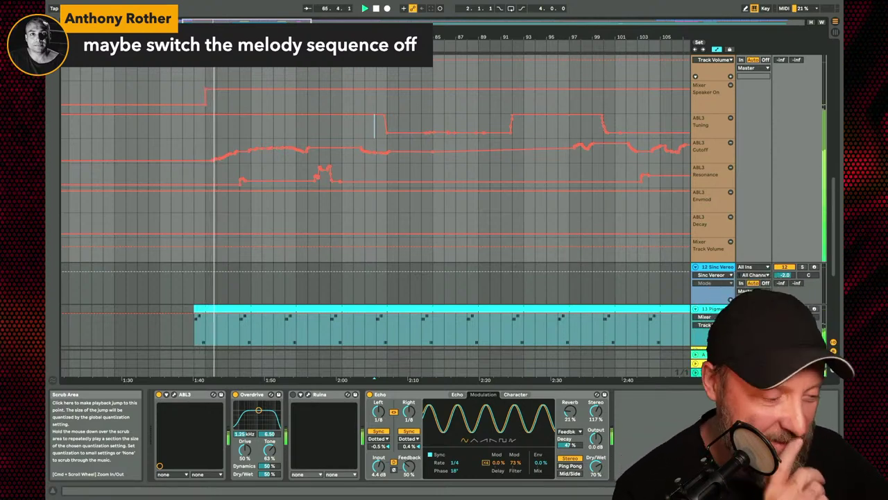
- Show the ABL3 instrument's Device On automation and switch the device off from bar 81
{"action": "scroll", "coordinate": [230, 161], "scroll_direction": "down", "scroll_amount": 2}
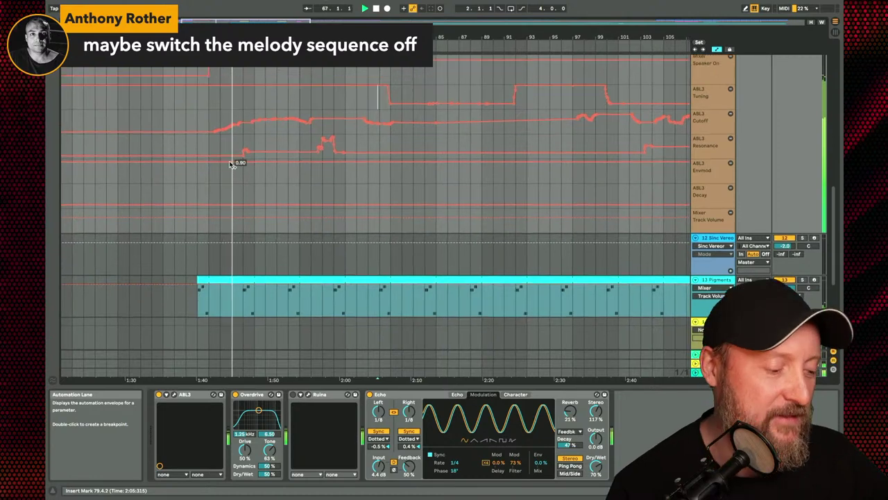
{"action": "scroll", "coordinate": [230, 163], "scroll_direction": "down", "scroll_amount": 1}
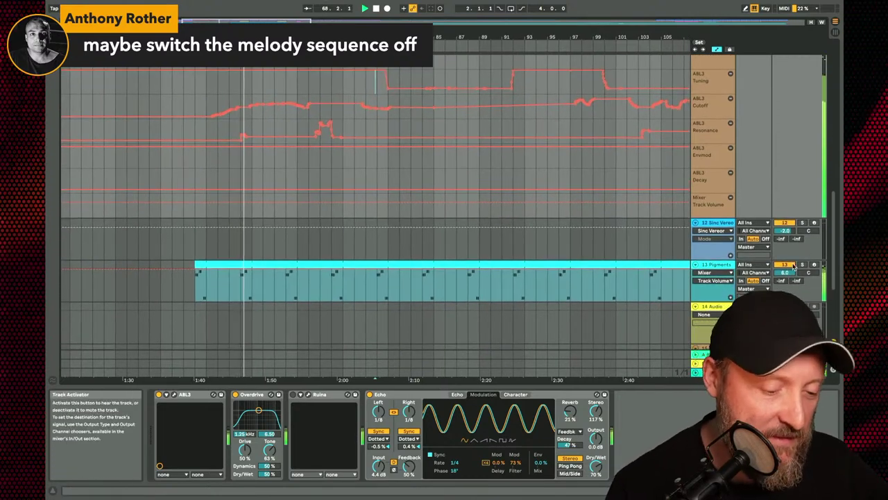
{"action": "scroll", "coordinate": [575, 198], "scroll_direction": "up", "scroll_amount": 5}
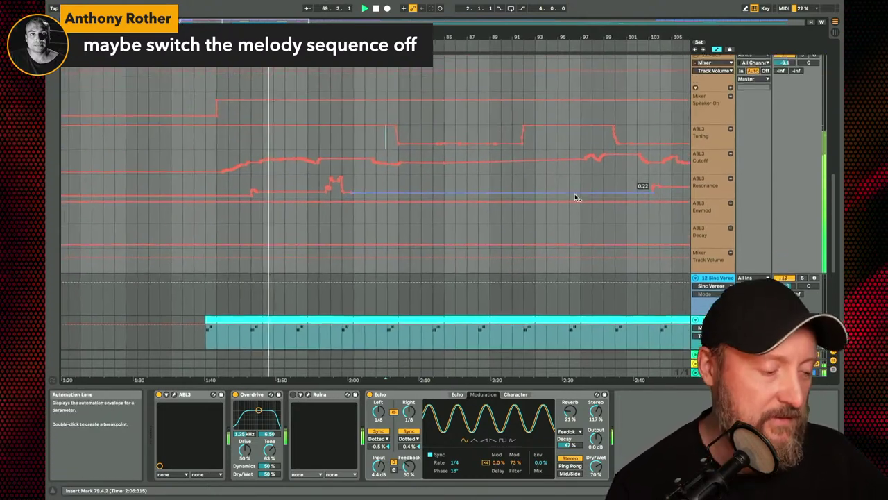
{"action": "scroll", "coordinate": [574, 197], "scroll_direction": "down", "scroll_amount": 2}
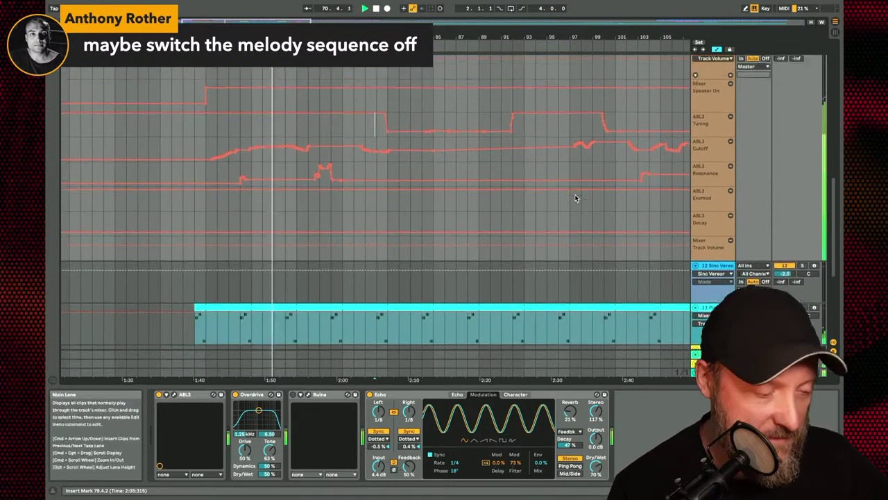
{"action": "scroll", "coordinate": [574, 198], "scroll_direction": "up", "scroll_amount": 2}
{"action": "scroll", "coordinate": [574, 197], "scroll_direction": "up", "scroll_amount": 1}
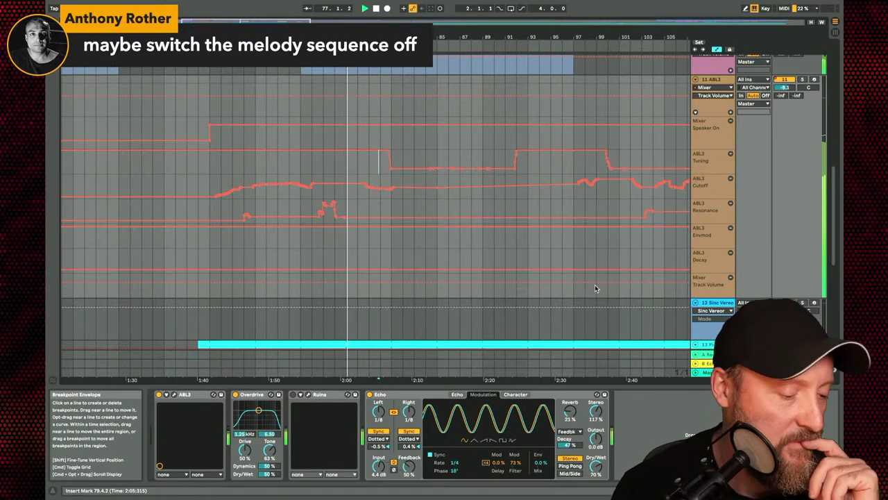
{"action": "right_click", "coordinate": [160, 395]}
{"action": "left_click", "coordinate": [182, 400]}
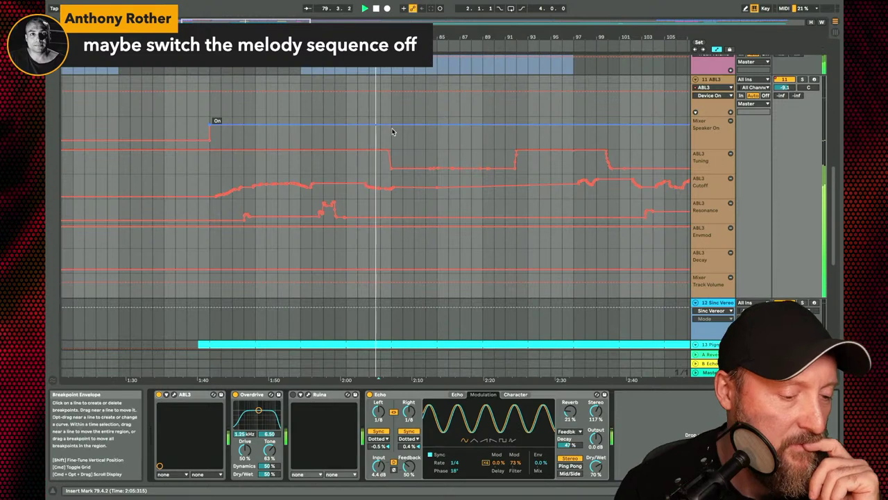
{"action": "left_click_drag", "start_coordinate": [383, 91], "coordinate": [382, 104]}
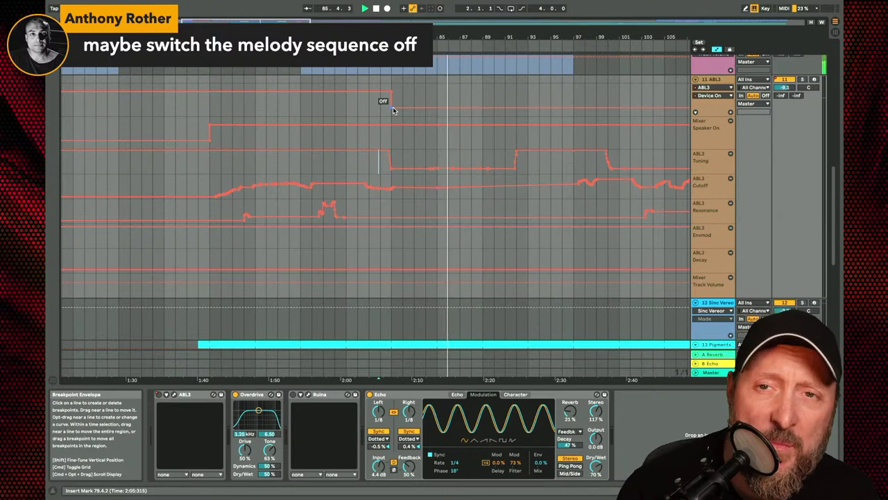
- Play the arrangement from bar 57 and review the clips on the upper tracks
{"action": "scroll", "coordinate": [378, 380], "scroll_direction": "down", "scroll_amount": 3}
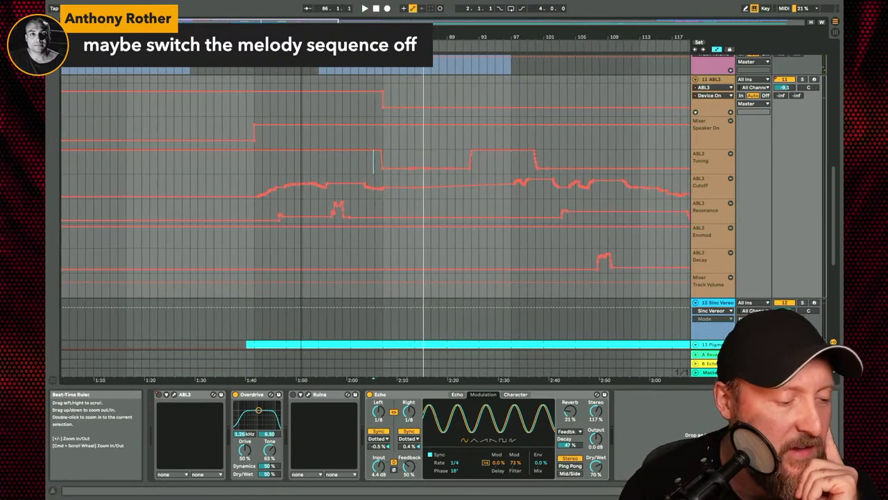
{"action": "left_click", "coordinate": [201, 70]}
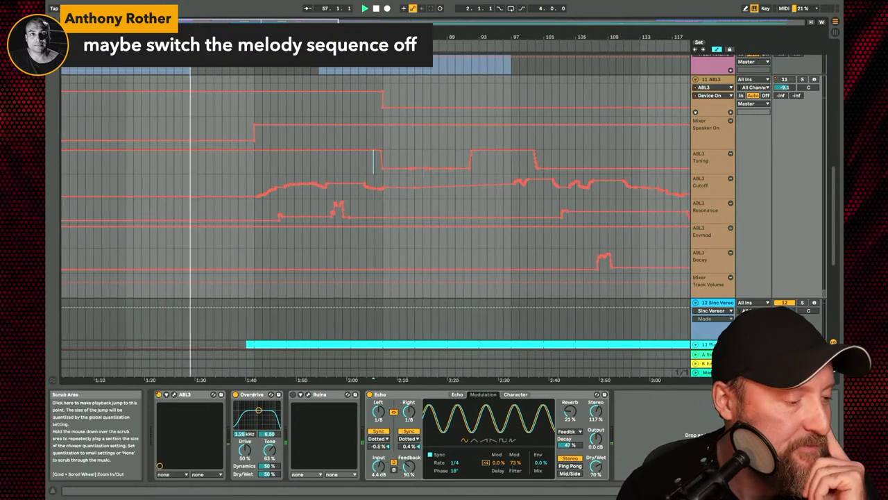
{"action": "scroll", "coordinate": [305, 133], "scroll_direction": "up", "scroll_amount": 10}
{"action": "scroll", "coordinate": [305, 133], "scroll_direction": "down", "scroll_amount": 3}
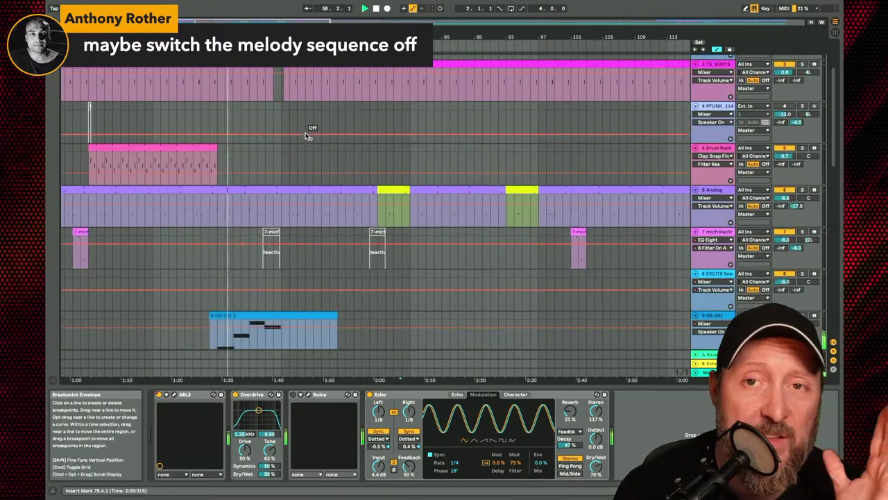
- Show the session clips of the Sinc Vereor and neighbouring tracks and select the Sinc Vereor clip in scene 1
{"action": "scroll", "coordinate": [305, 133], "scroll_direction": "down", "scroll_amount": 4}
{"action": "key", "text": "Tab"}
{"action": "scroll", "coordinate": [490, 114], "scroll_direction": "right", "scroll_amount": 3}
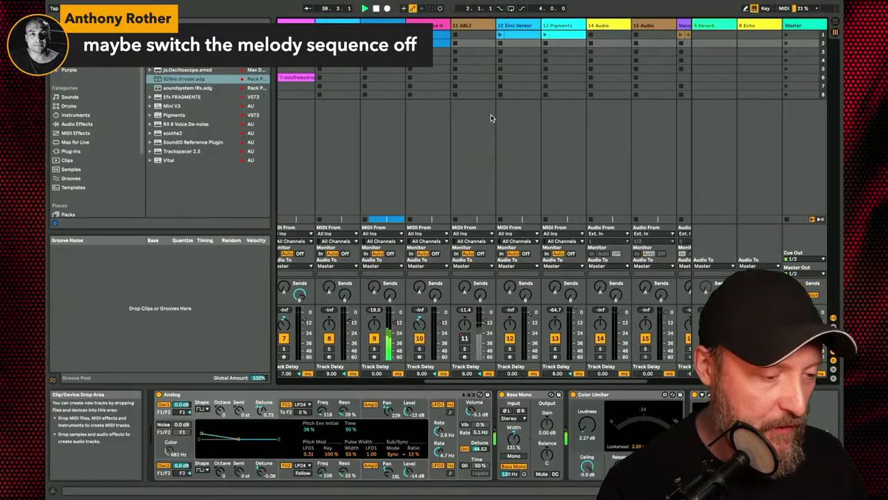
{"action": "left_click", "coordinate": [515, 36]}
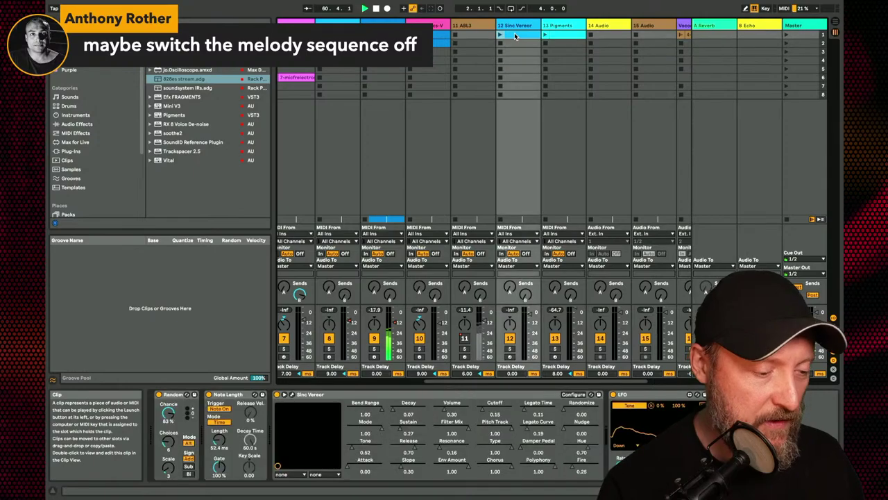
- Look through the arrangement's lower tracks to find the Sinc Vereor lane below the ABL3 automation around bar 81
{"action": "key", "text": "Tab"}
{"action": "scroll", "coordinate": [493, 201], "scroll_direction": "down", "scroll_amount": 6}
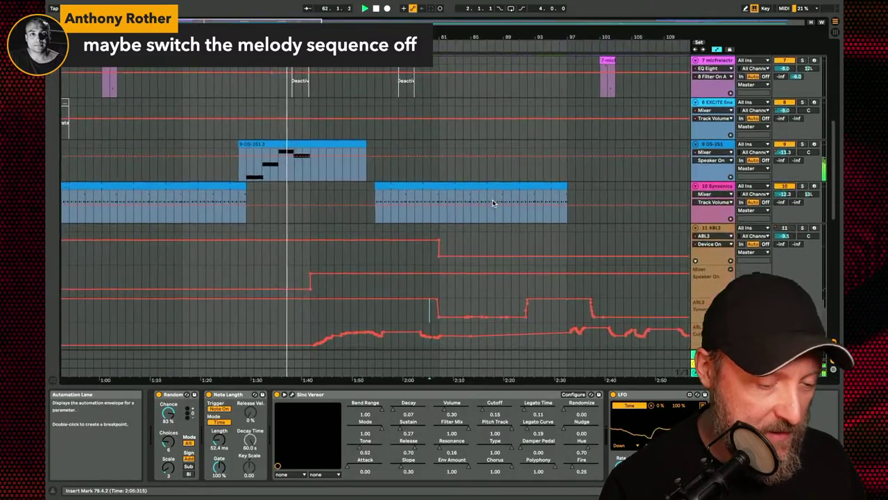
{"action": "scroll", "coordinate": [492, 203], "scroll_direction": "down", "scroll_amount": 5}
{"action": "scroll", "coordinate": [491, 202], "scroll_direction": "right", "scroll_amount": 4}
{"action": "scroll", "coordinate": [492, 201], "scroll_direction": "up", "scroll_amount": 5}
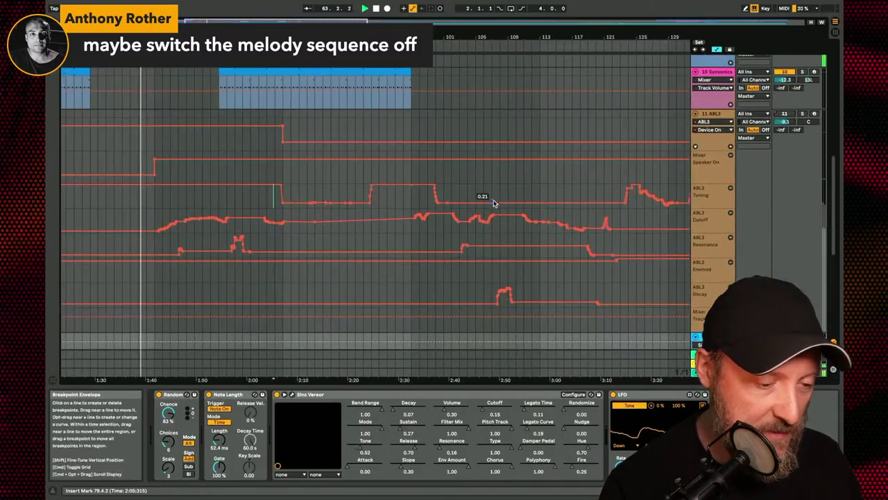
{"action": "scroll", "coordinate": [492, 203], "scroll_direction": "down", "scroll_amount": 2}
{"action": "scroll", "coordinate": [491, 202], "scroll_direction": "down", "scroll_amount": 3}
{"action": "scroll", "coordinate": [492, 203], "scroll_direction": "left", "scroll_amount": 1}
- Place the one-bar Sinc Vereor session clip on its arrangement track at bar 81
{"action": "key", "text": "Tab"}
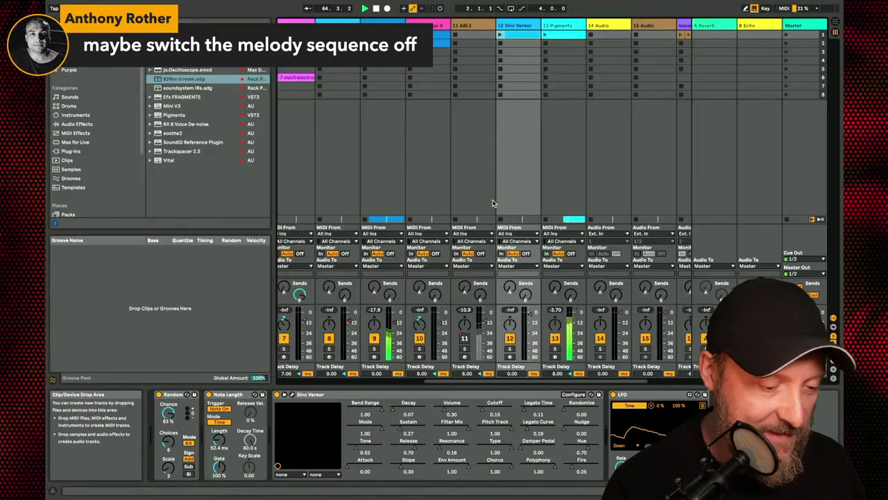
{"action": "key", "text": "Tab"}
{"action": "scroll", "coordinate": [544, 94], "scroll_direction": "up", "scroll_amount": 3}
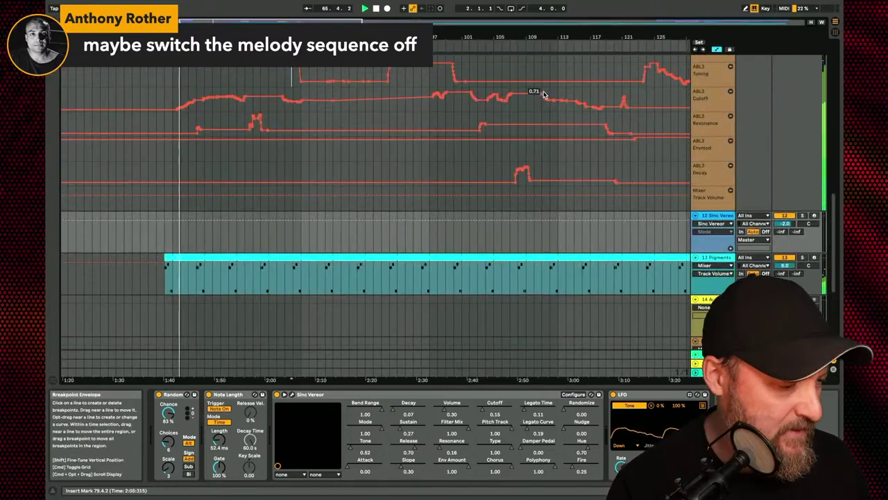
{"action": "scroll", "coordinate": [545, 95], "scroll_direction": "up", "scroll_amount": 2}
{"action": "key", "text": "Tab"}
{"action": "key", "text": "Tab"}
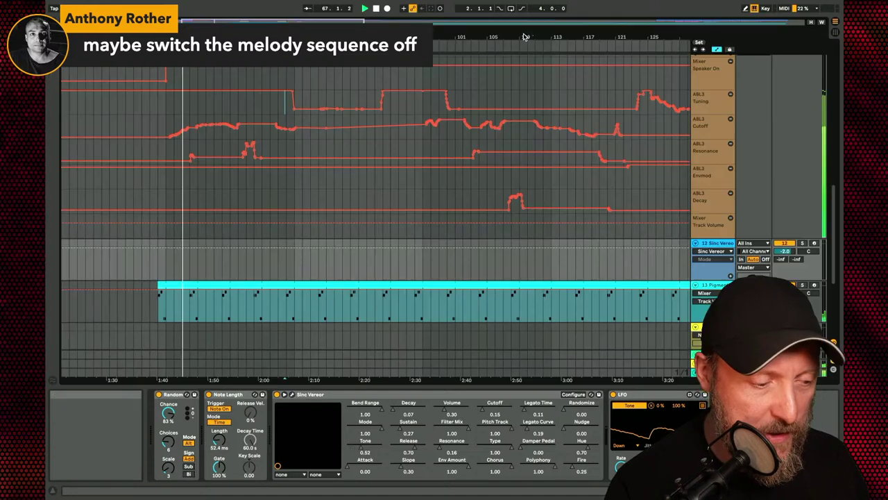
{"action": "scroll", "coordinate": [526, 83], "scroll_direction": "up", "scroll_amount": 2}
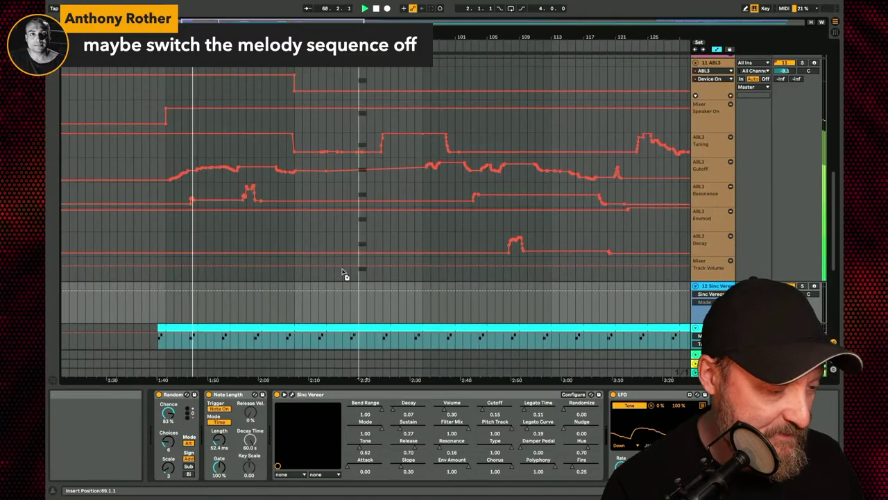
{"action": "left_click", "coordinate": [298, 298]}
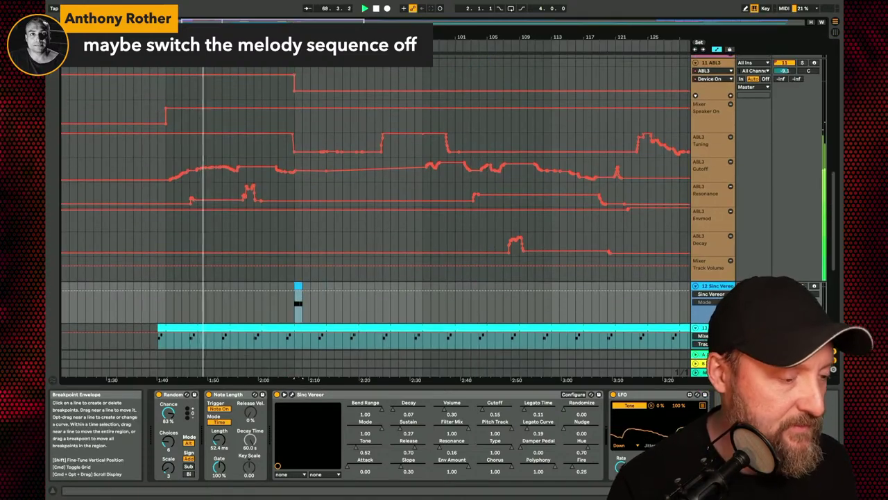
- Set the Synsonics track volume to about -11.9 dB and place the insert marker at bar 81 on the ABL3 track
{"action": "scroll", "coordinate": [458, 172], "scroll_direction": "up", "scroll_amount": 3}
{"action": "scroll", "coordinate": [458, 172], "scroll_direction": "up", "scroll_amount": 4}
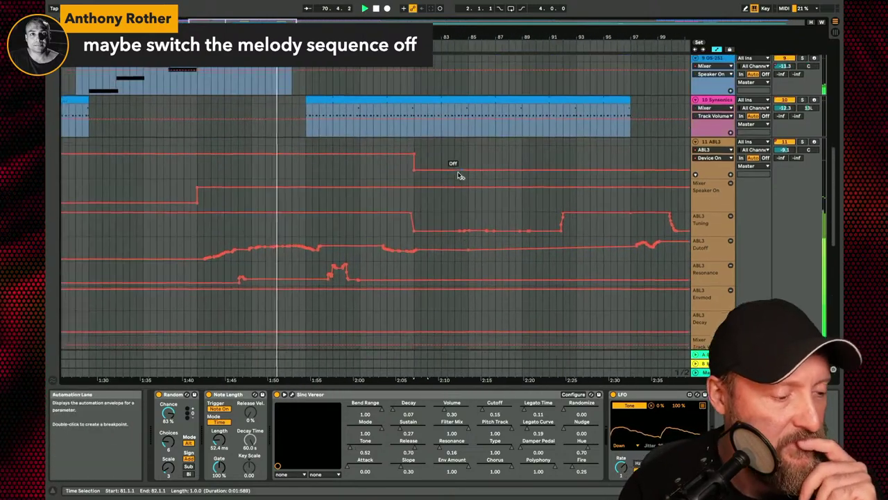
{"action": "scroll", "coordinate": [458, 174], "scroll_direction": "up", "scroll_amount": 3}
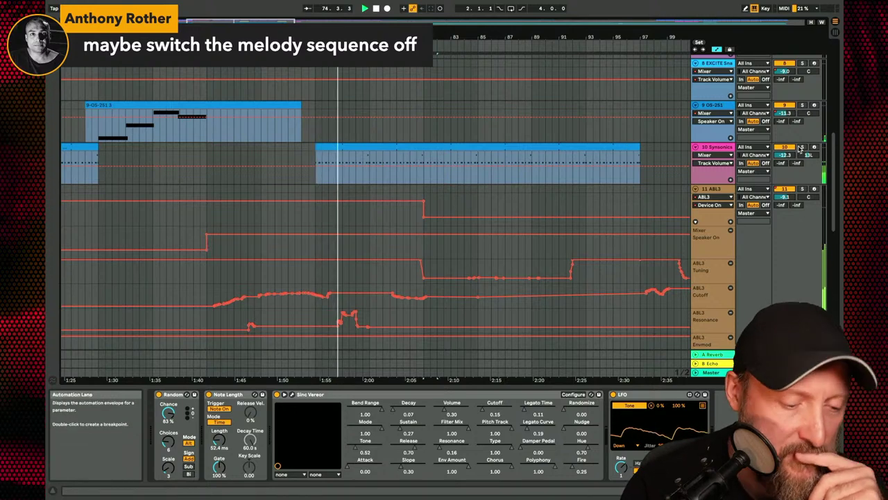
{"action": "left_click_drag", "start_coordinate": [784, 154], "coordinate": [784, 149]}
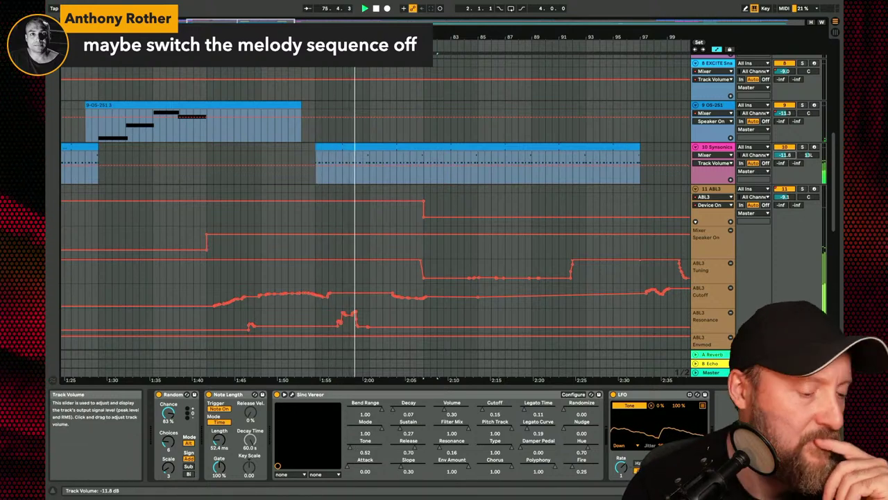
{"action": "scroll", "coordinate": [507, 169], "scroll_direction": "down", "scroll_amount": 3}
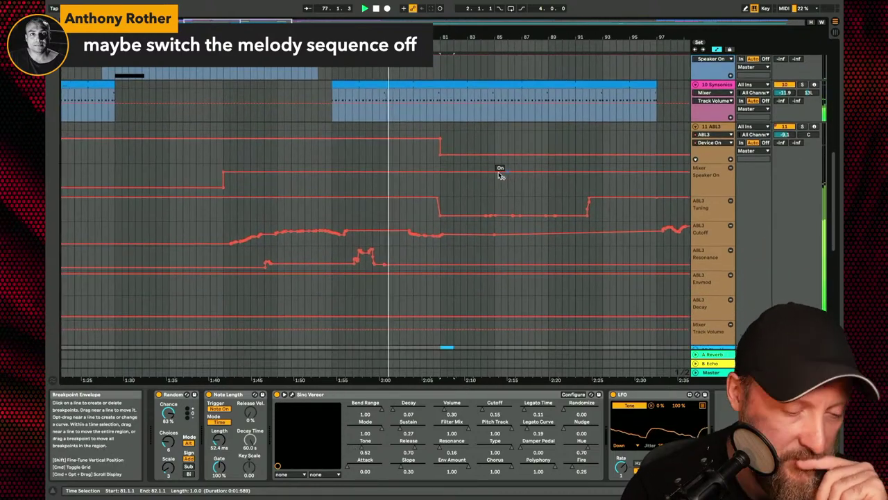
{"action": "left_click", "coordinate": [402, 231]}
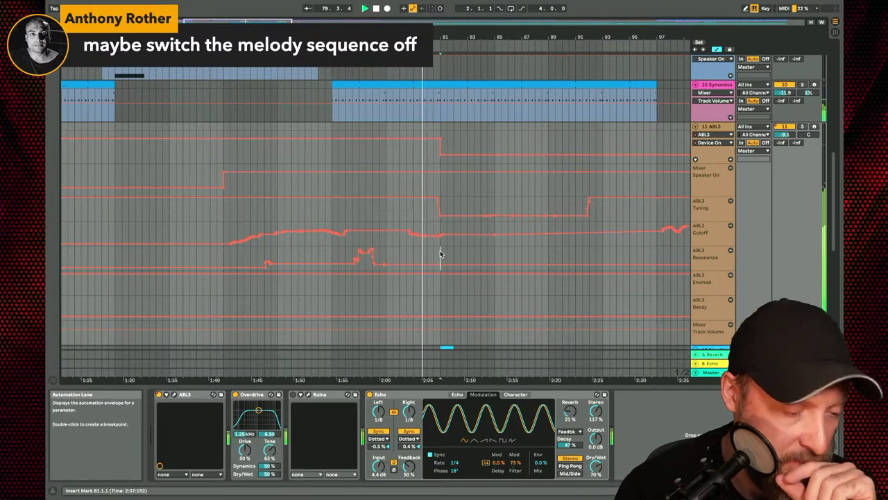
- Review the upper arrangement tracks during playback and audition the SMACKOS track's scene 5 clip in Session View
{"action": "scroll", "coordinate": [455, 138], "scroll_direction": "up", "scroll_amount": 10}
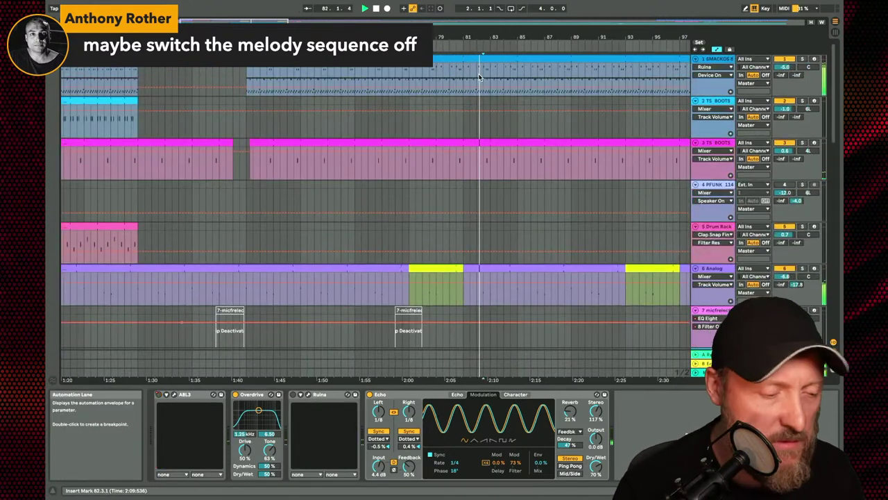
{"action": "scroll", "coordinate": [427, 76], "scroll_direction": "down", "scroll_amount": 3}
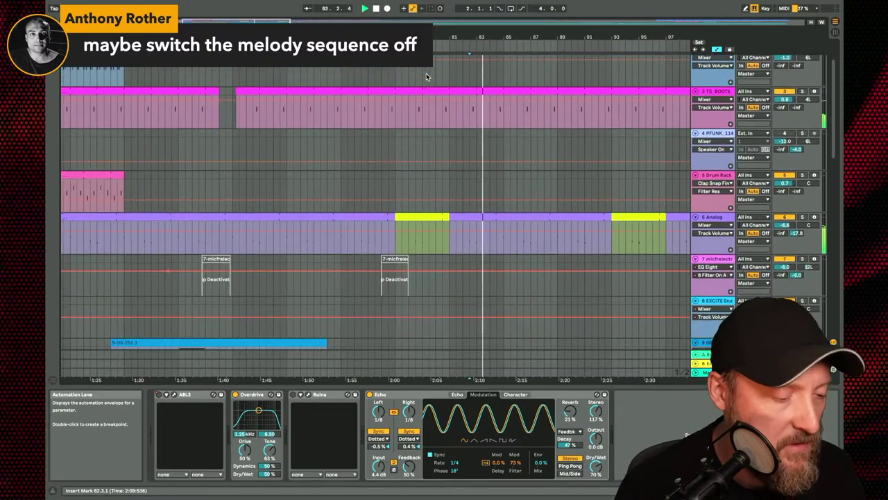
{"action": "scroll", "coordinate": [426, 76], "scroll_direction": "up", "scroll_amount": 3}
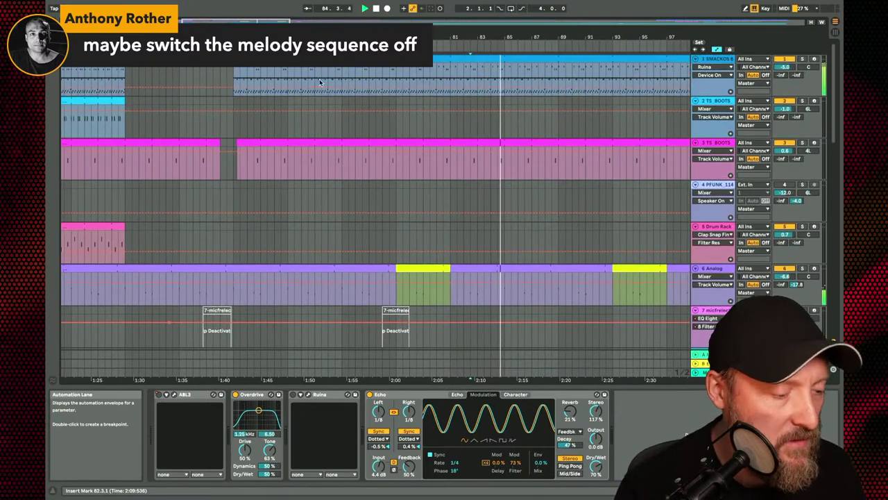
{"action": "key", "text": "Tab"}
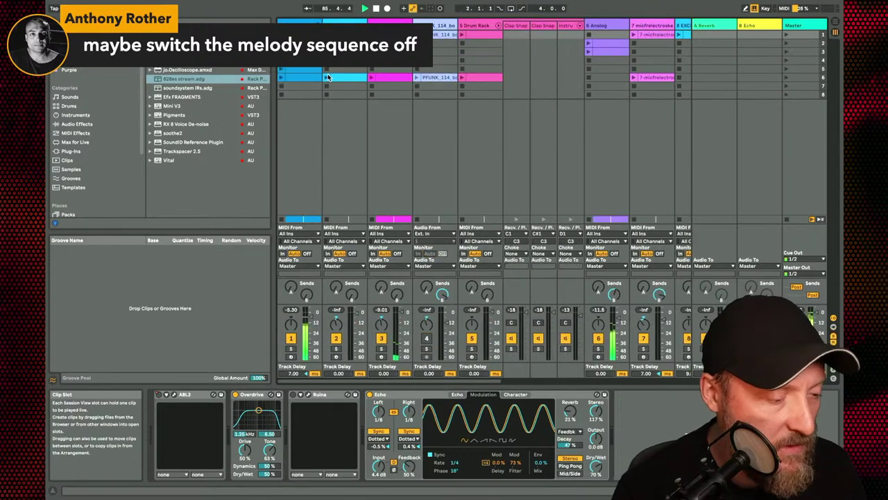
{"action": "left_click", "coordinate": [281, 72]}
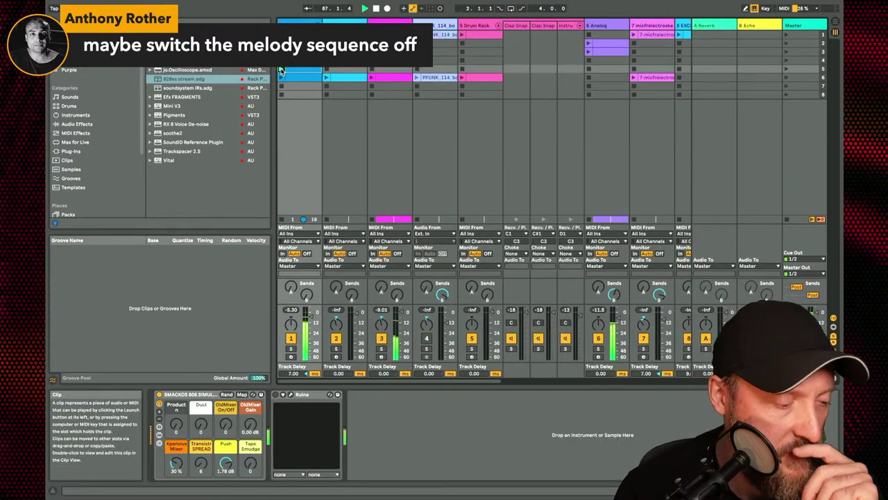
{"action": "key", "text": "Up"}
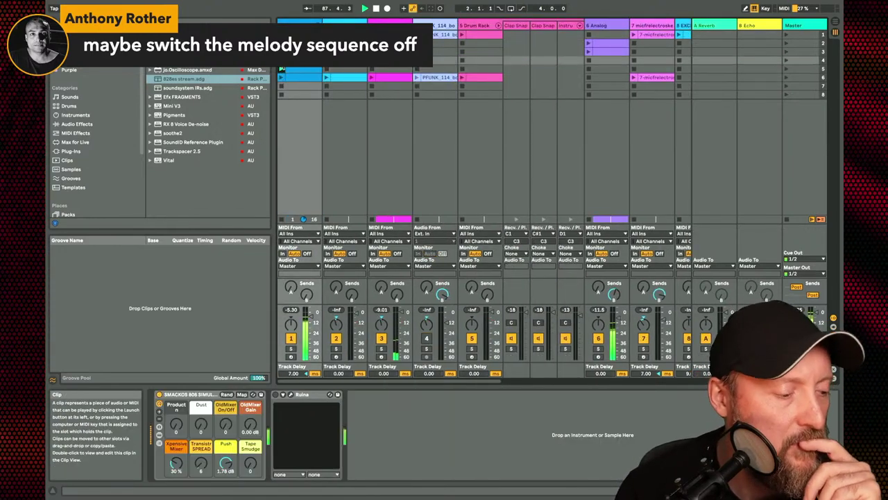
{"action": "left_click", "coordinate": [281, 69]}
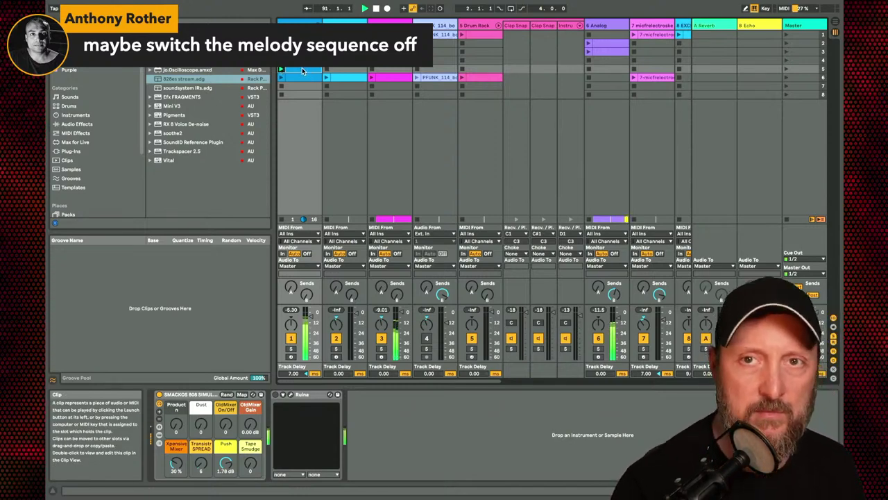
{"action": "key", "text": "Tab"}
{"action": "key", "text": "Tab"}
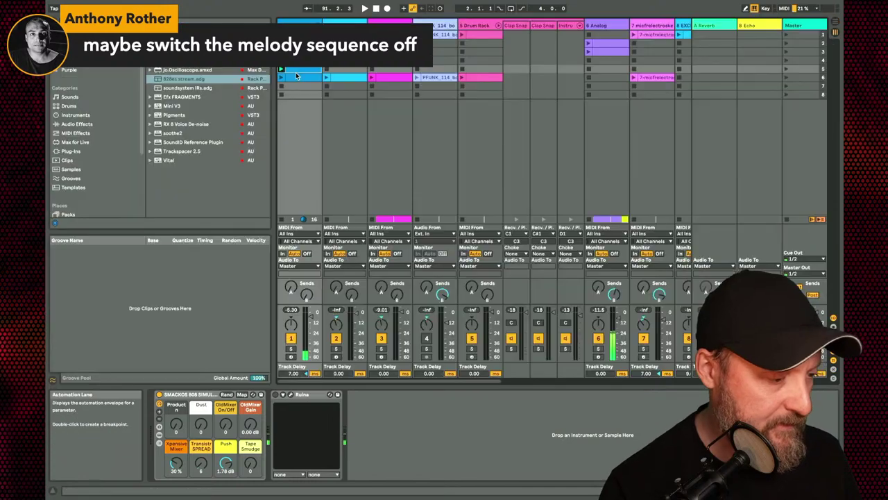
- Return the SMACKOS track to its arrangement clips and play the arrangement from about bar 73
{"action": "key", "text": "Tab"}
{"action": "mouse_move", "coordinate": [297, 73]}
{"action": "left_mouse_down"}
{"action": "mouse_move", "coordinate": [432, 73]}
{"action": "mouse_move", "coordinate": [404, 72]}
{"action": "left_mouse_up"}
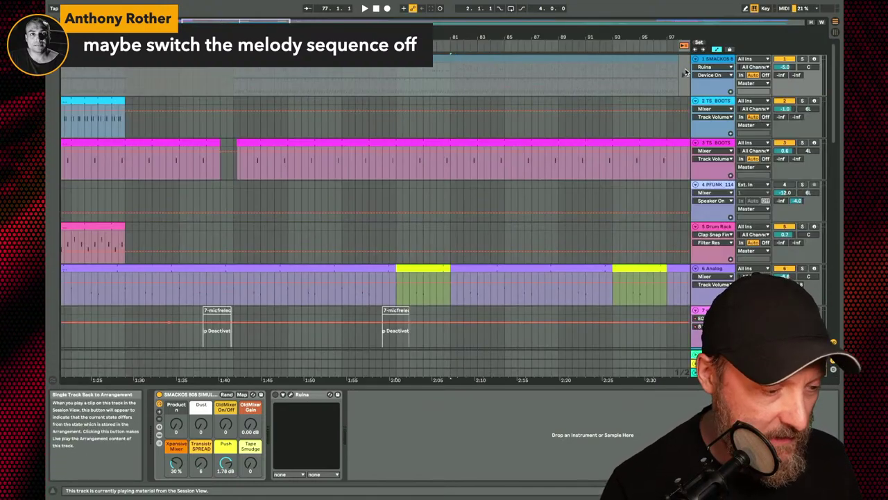
{"action": "left_click", "coordinate": [683, 45]}
{"action": "left_click", "coordinate": [344, 48]}
{"action": "scroll", "coordinate": [492, 59], "scroll_direction": "up", "scroll_amount": 5}
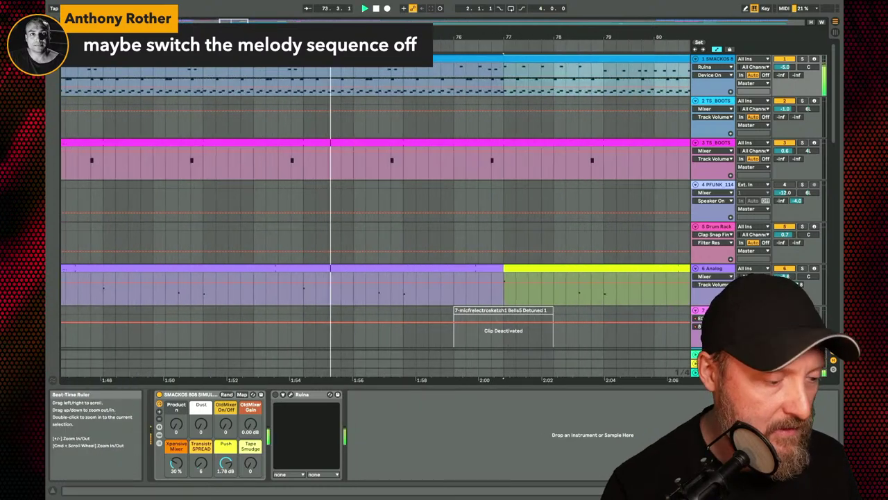
- Isolate bar 76 of the SMACKOS clip and open its drum notes for editing
{"action": "left_click", "coordinate": [455, 73]}
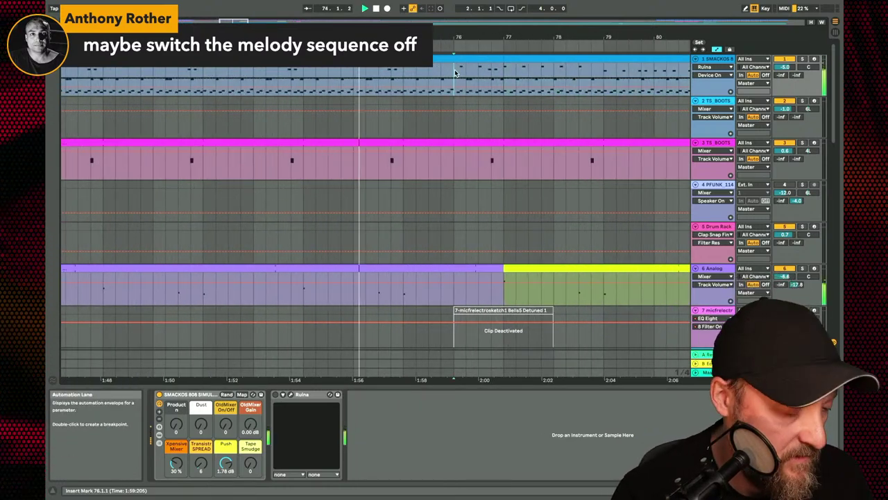
{"action": "double_click", "coordinate": [472, 58]}
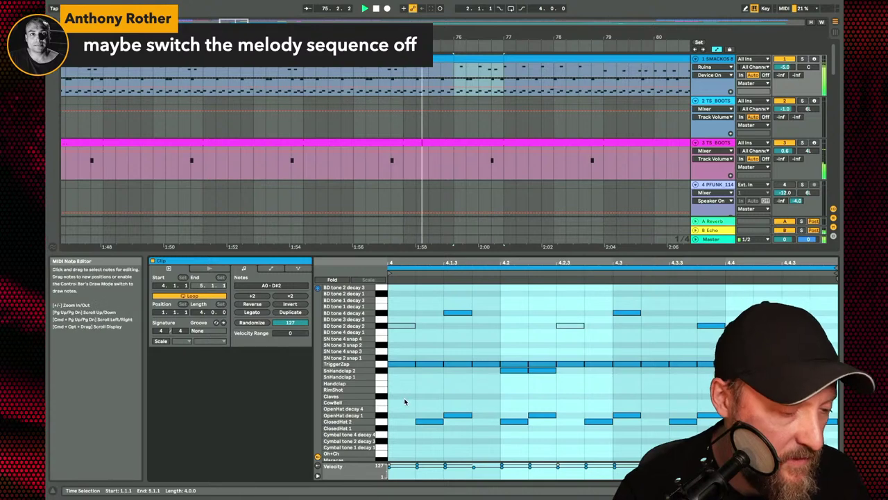
{"action": "scroll", "coordinate": [404, 398], "scroll_direction": "down", "scroll_amount": 3}
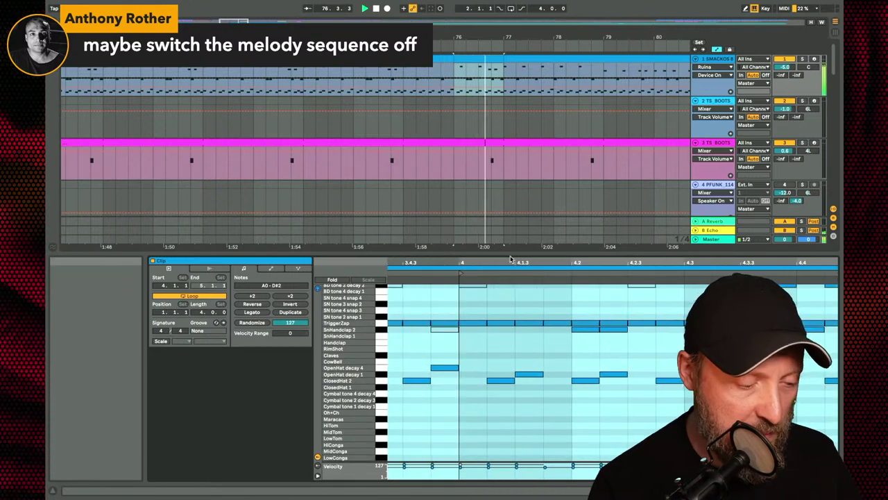
{"action": "key", "text": "minus"}
{"action": "key", "text": "minus"}
{"action": "scroll", "coordinate": [597, 413], "scroll_direction": "up", "scroll_amount": 3}
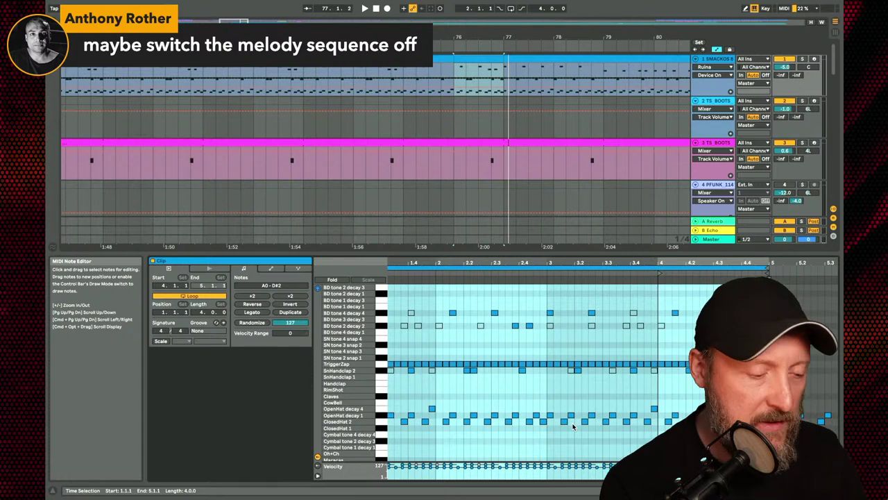
{"action": "key", "text": "z"}
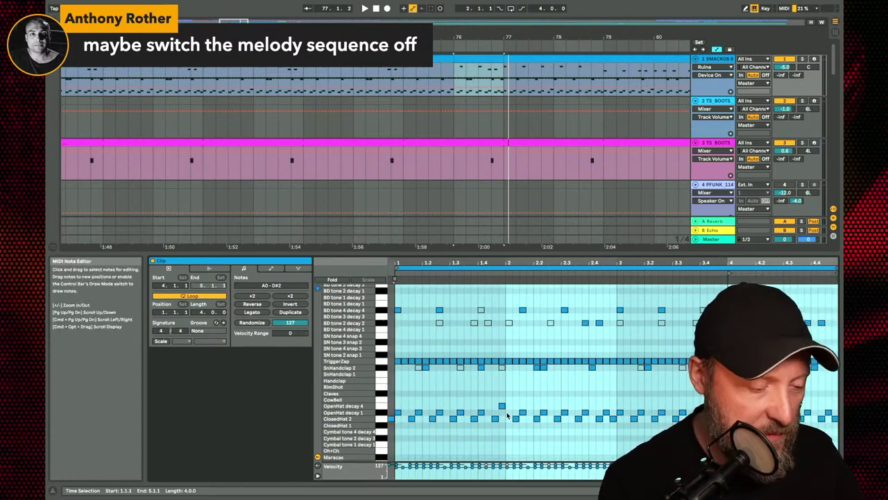
{"action": "scroll", "coordinate": [395, 347], "scroll_direction": "up", "scroll_amount": 1}
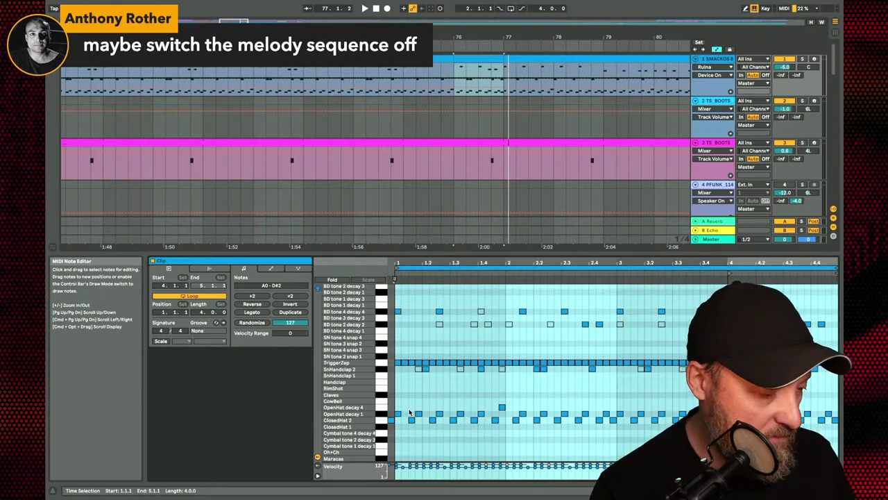
- Delete the deactivated BD tone 4 decay 4 notes from the bar 76 clip and select that drum's remaining notes
{"action": "left_click", "coordinate": [476, 307]}
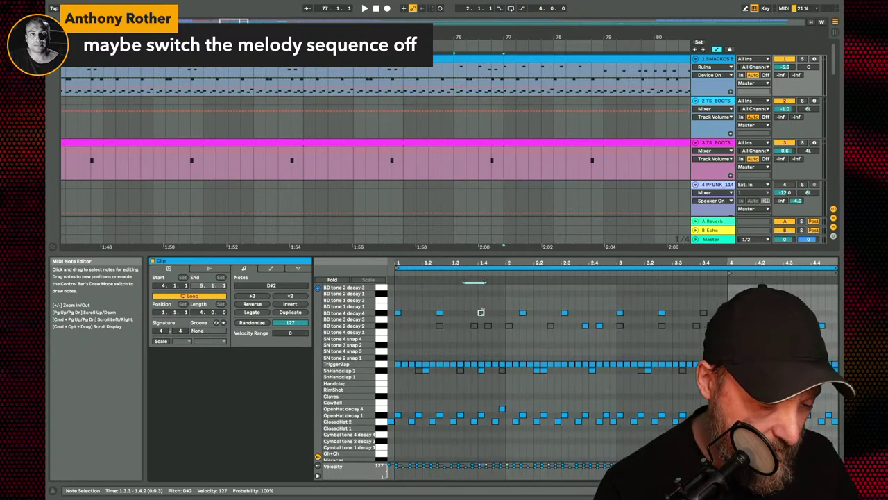
{"action": "left_click", "coordinate": [481, 312]}
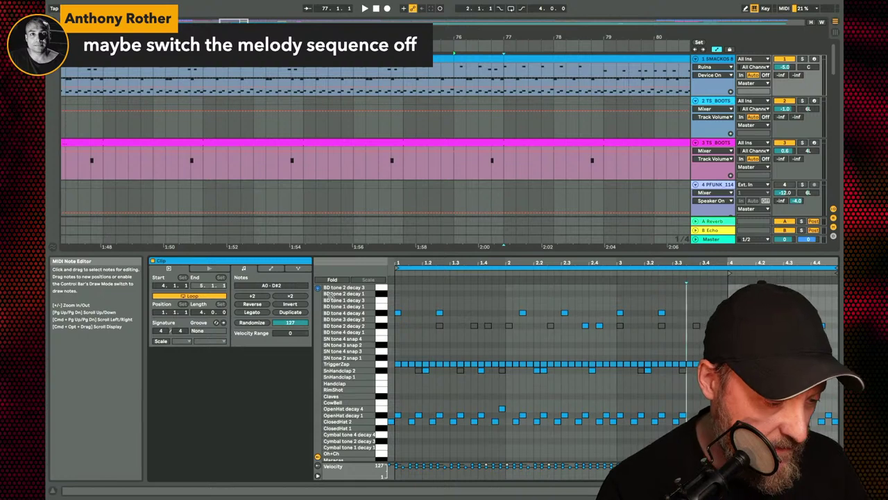
{"action": "left_click", "coordinate": [382, 313]}
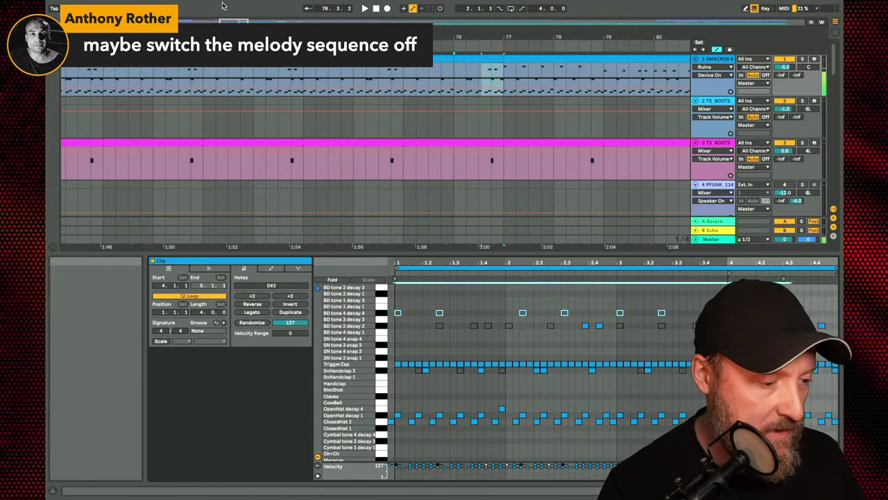
- Play the arrangement and recolour the bar 76 clip on the SMACKOS track white
{"action": "key", "text": "space"}
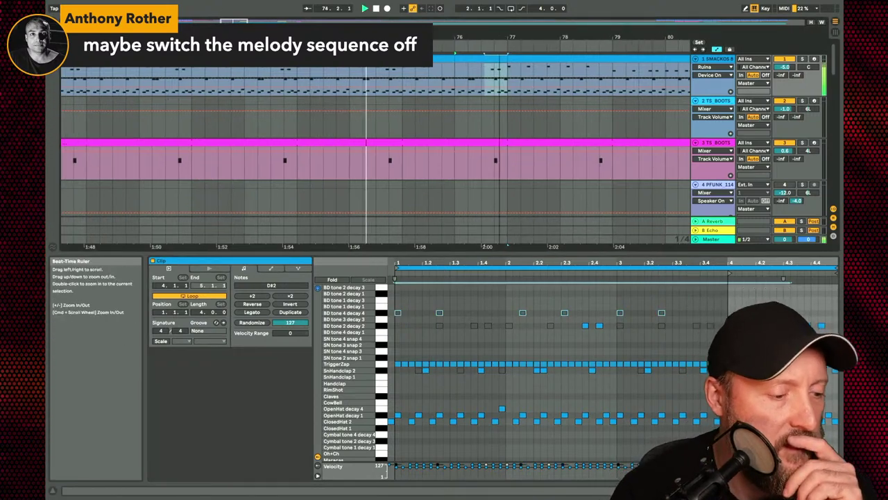
{"action": "left_click_drag", "start_coordinate": [561, 54], "coordinate": [463, 65]}
{"action": "right_click", "coordinate": [463, 66]}
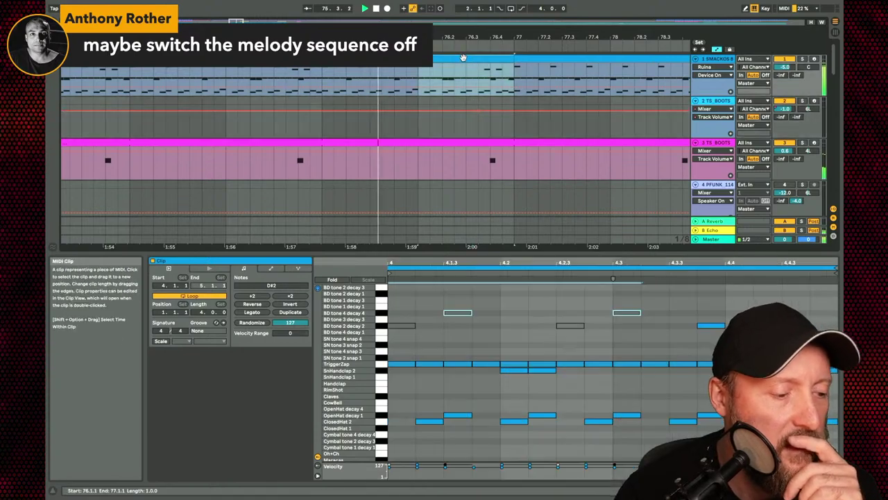
{"action": "left_click", "coordinate": [536, 221]}
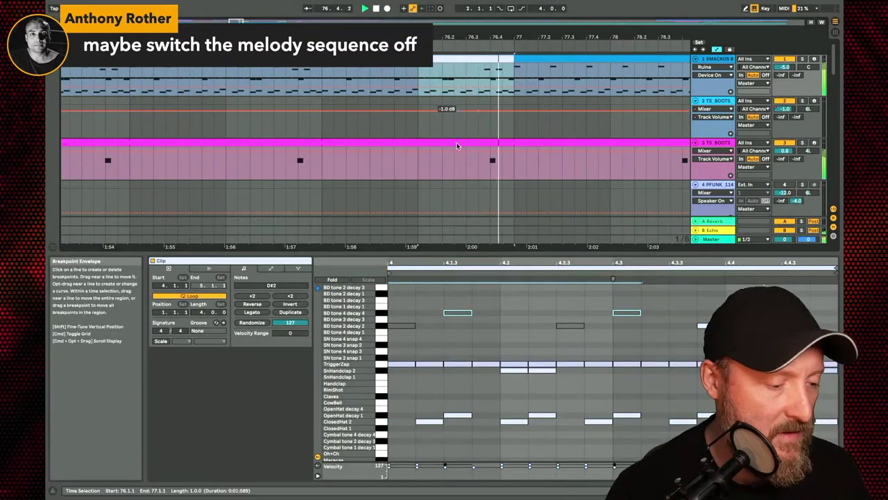
- Isolate bar 76 of the Synsonics clip and deactivate it
{"action": "left_click", "coordinate": [274, 38]}
{"action": "scroll", "coordinate": [422, 138], "scroll_direction": "down", "scroll_amount": 6}
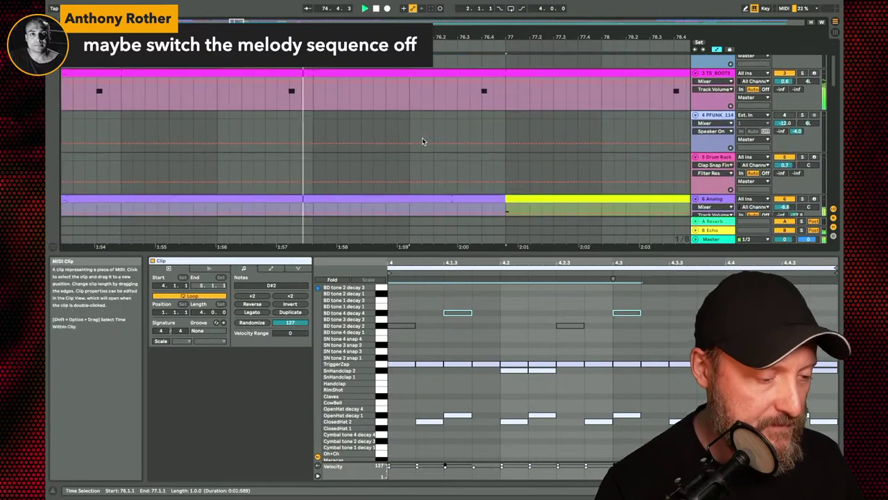
{"action": "scroll", "coordinate": [507, 144], "scroll_direction": "down", "scroll_amount": 3}
{"action": "scroll", "coordinate": [506, 143], "scroll_direction": "down", "scroll_amount": 4}
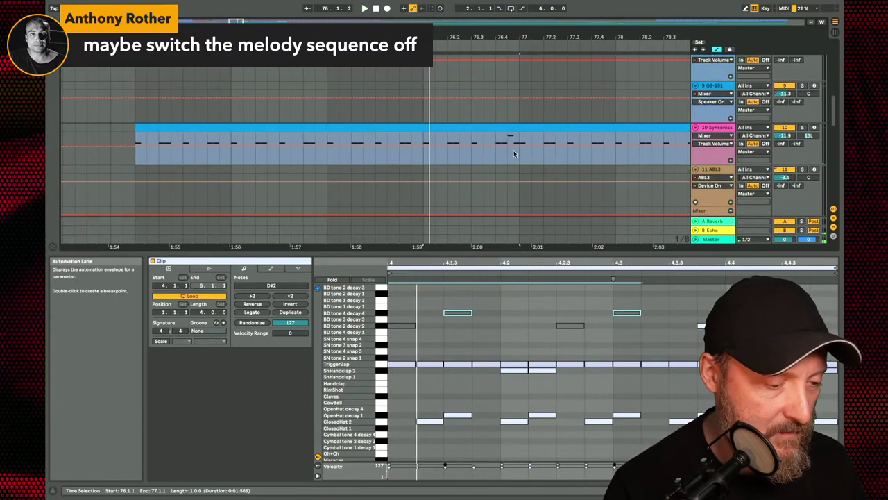
{"action": "left_click", "coordinate": [494, 156]}
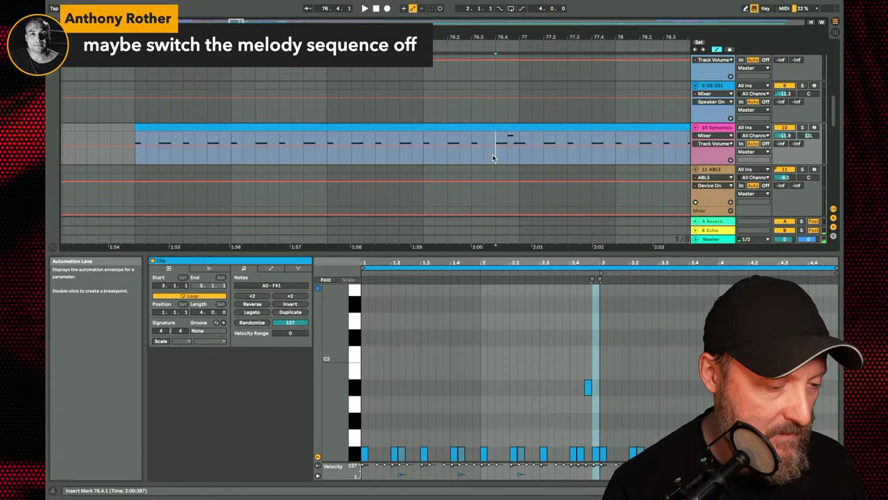
{"action": "left_click", "coordinate": [451, 128]}
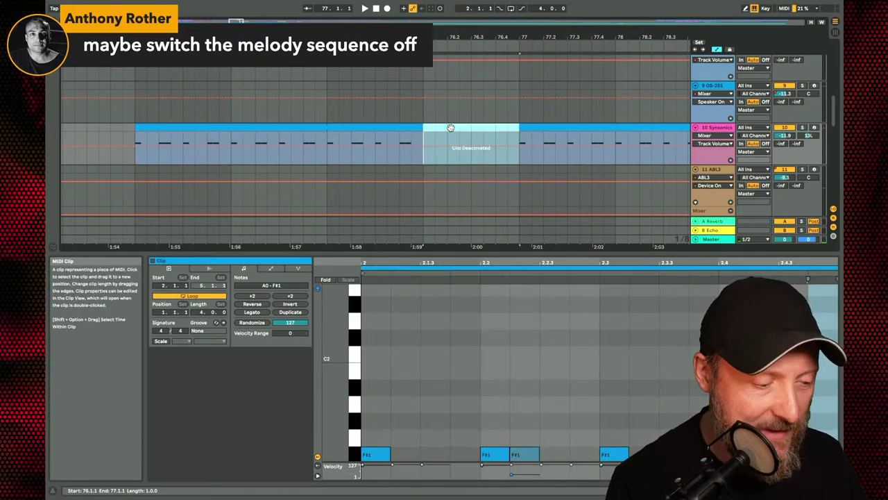
- Turn ABL3's Device On automation off for bar 76 only, and play from 75.2.1
{"action": "left_click", "coordinate": [318, 109]}
{"action": "key", "text": "space"}
{"action": "scroll", "coordinate": [451, 163], "scroll_direction": "down", "scroll_amount": 5}
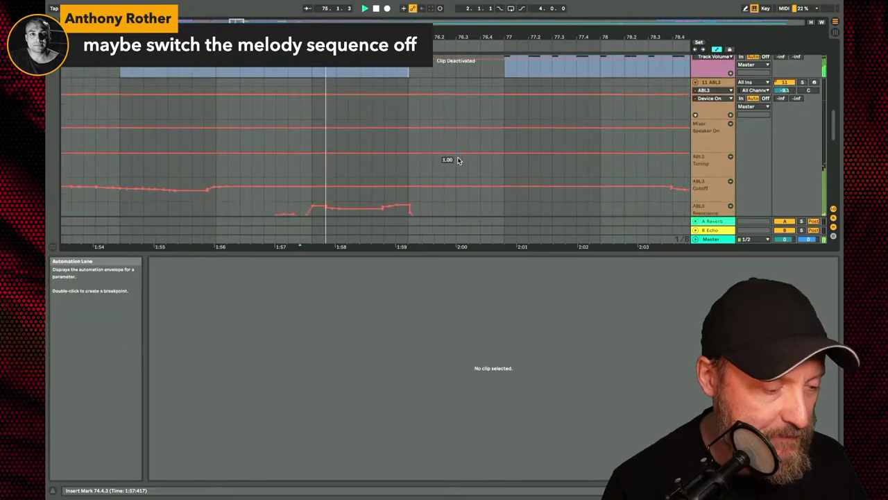
{"action": "scroll", "coordinate": [457, 161], "scroll_direction": "down", "scroll_amount": 5}
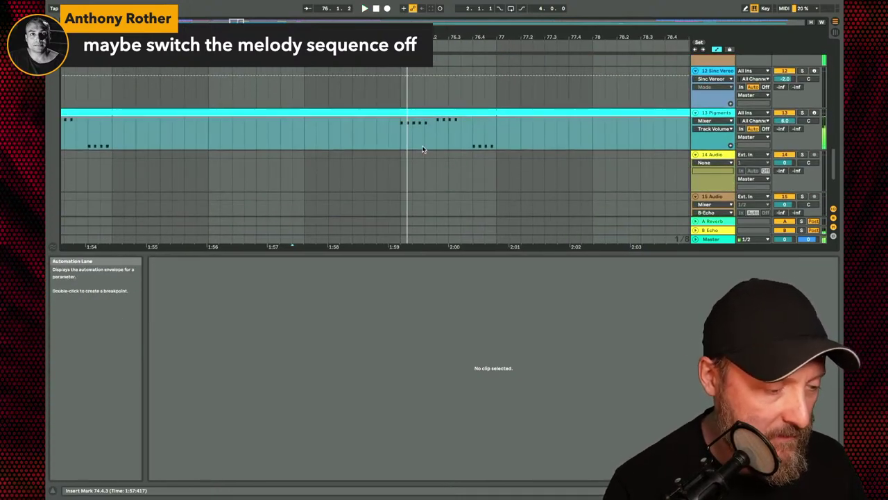
{"action": "scroll", "coordinate": [421, 147], "scroll_direction": "down", "scroll_amount": 3}
{"action": "scroll", "coordinate": [421, 148], "scroll_direction": "up", "scroll_amount": 8}
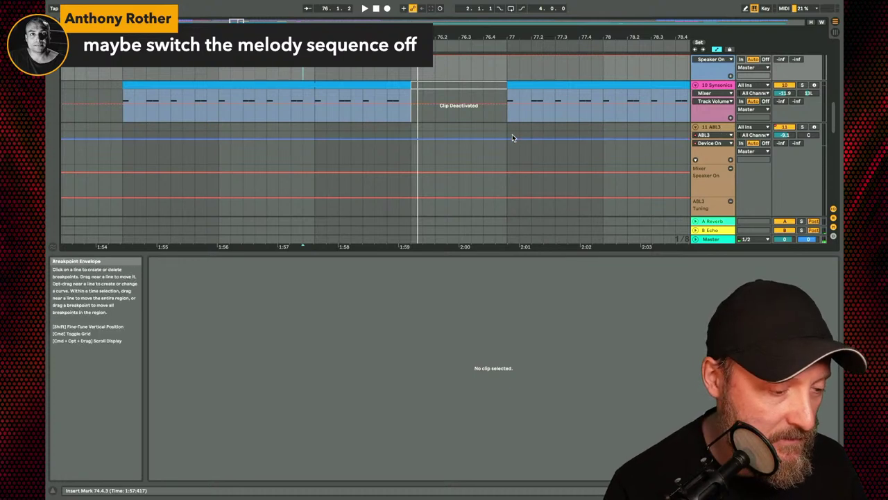
{"action": "left_click_drag", "start_coordinate": [497, 139], "coordinate": [496, 153]}
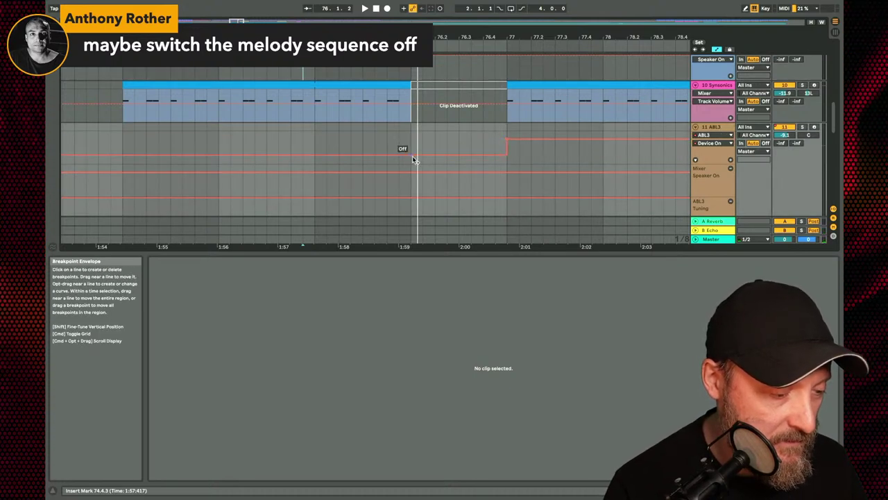
{"action": "left_click_drag", "start_coordinate": [413, 158], "coordinate": [414, 143]}
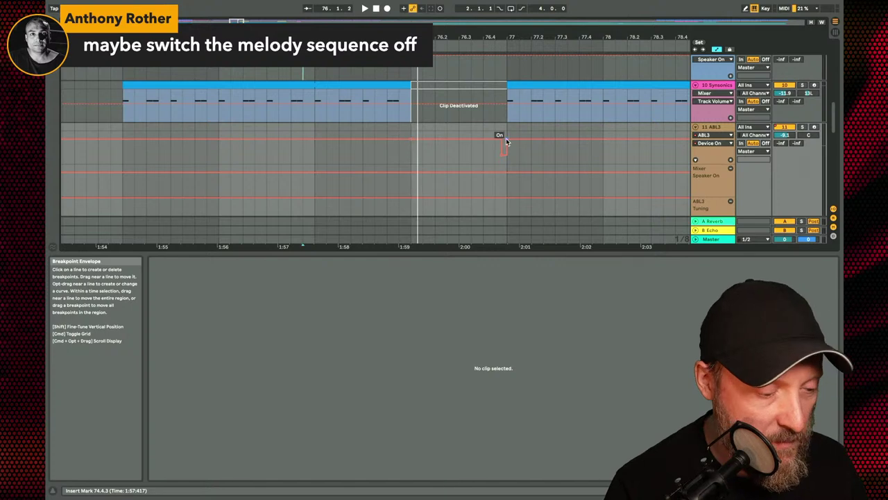
{"action": "left_click", "coordinate": [340, 154]}
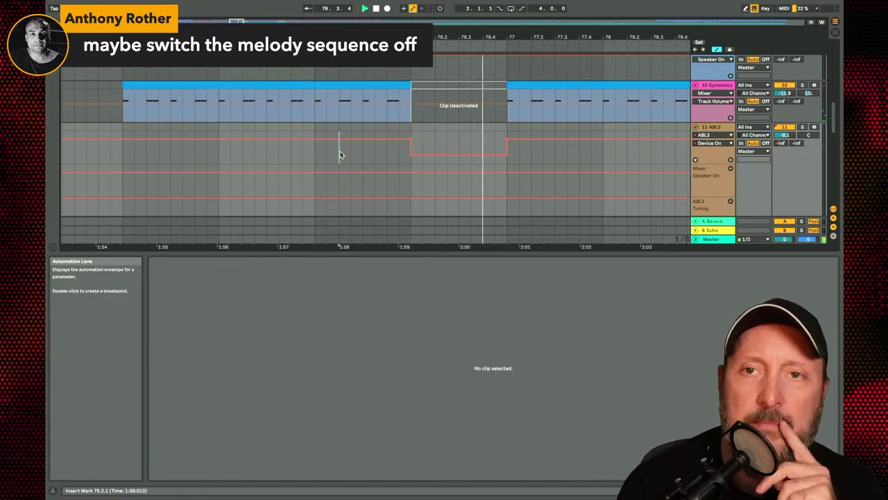
- Deactivate the bar 76 clip on the SMACKOS track and play the arrangement from 73.4.1
{"action": "scroll", "coordinate": [440, 150], "scroll_direction": "up", "scroll_amount": 10}
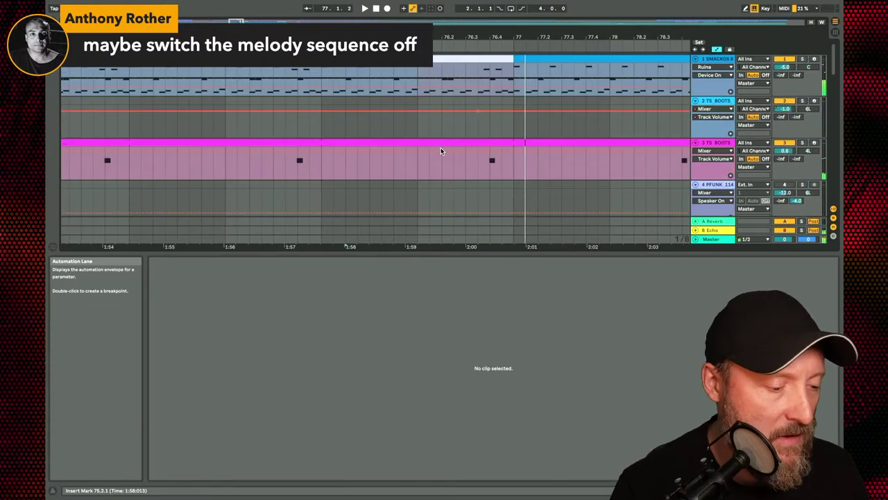
{"action": "left_click", "coordinate": [460, 59]}
{"action": "left_click", "coordinate": [206, 98]}
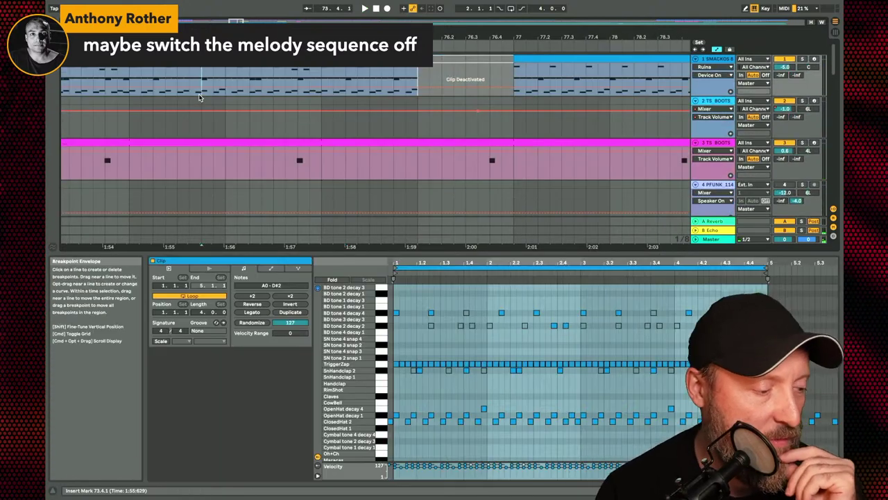
{"action": "key", "text": "space"}
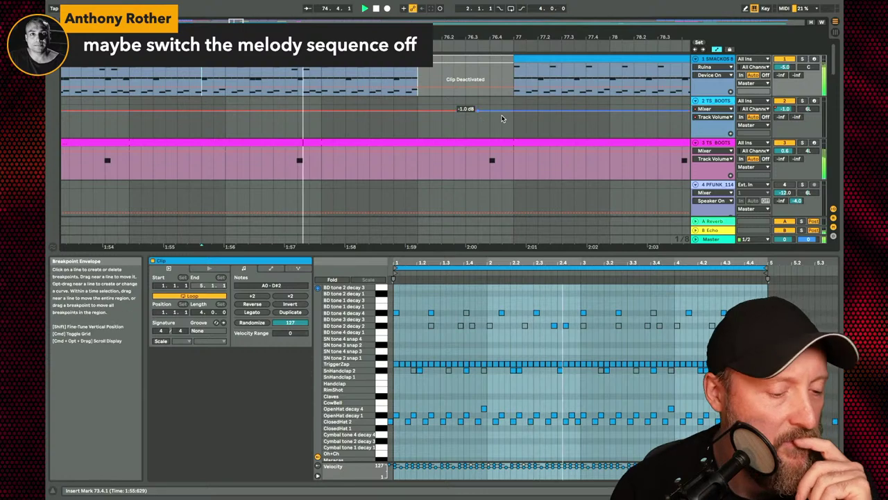
- Play the arrangement from about bar 65, where the SMACKOS clip begins, to audition the section
{"action": "left_click", "coordinate": [513, 160]}
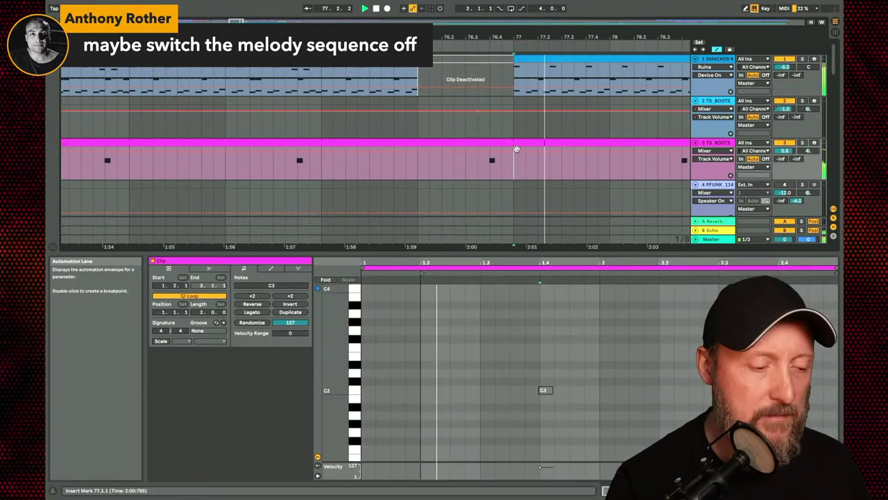
{"action": "mouse_move", "coordinate": [459, 36]}
{"action": "left_mouse_down"}
{"action": "mouse_move", "coordinate": [459, 28]}
{"action": "mouse_move", "coordinate": [445, 34]}
{"action": "left_mouse_up"}
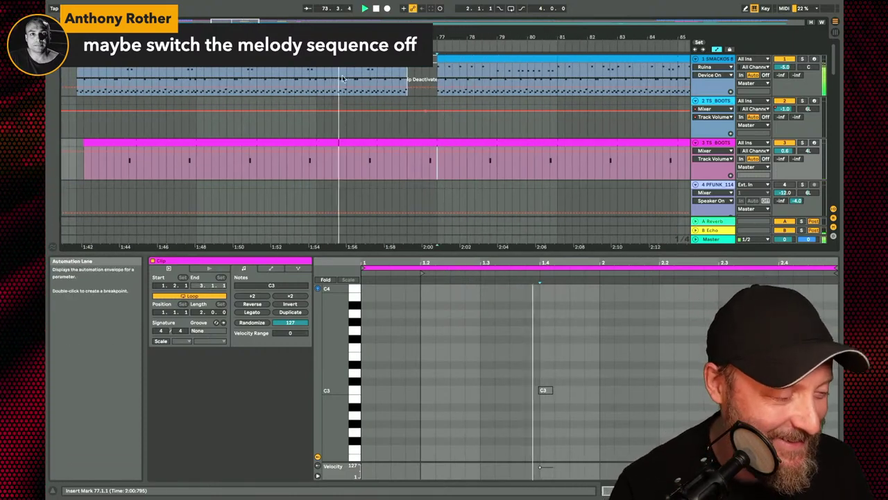
{"action": "scroll", "coordinate": [99, 109], "scroll_direction": "left", "scroll_amount": 3}
{"action": "left_click", "coordinate": [170, 32]}
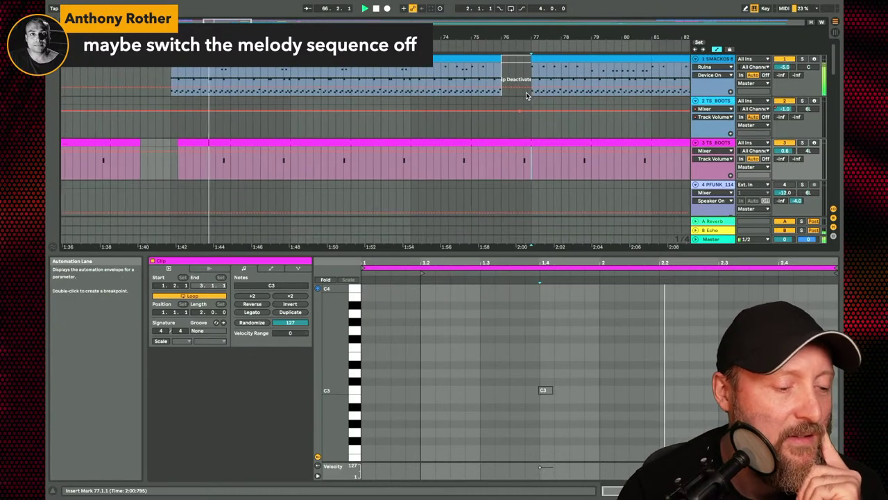
- Isolate bar 80 of the SMACKOS clip and deactivate it
{"action": "scroll", "coordinate": [526, 96], "scroll_direction": "right", "scroll_amount": 2}
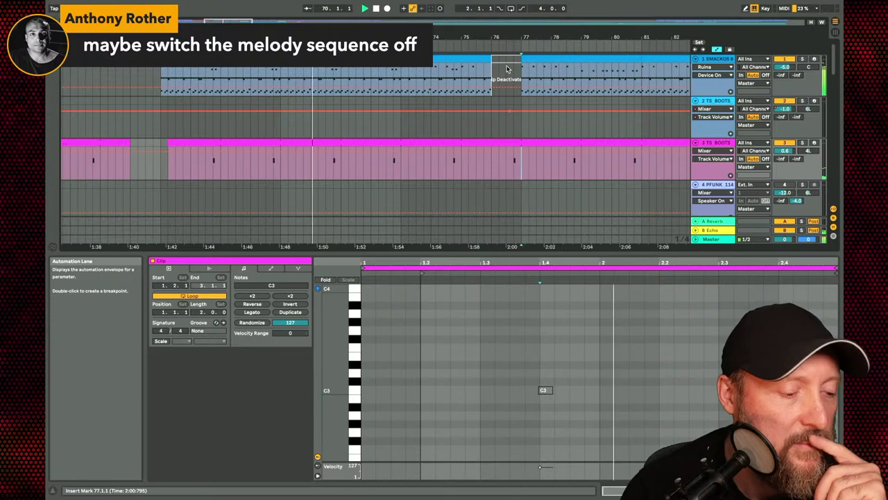
{"action": "left_click", "coordinate": [611, 72]}
{"action": "left_click", "coordinate": [634, 59]}
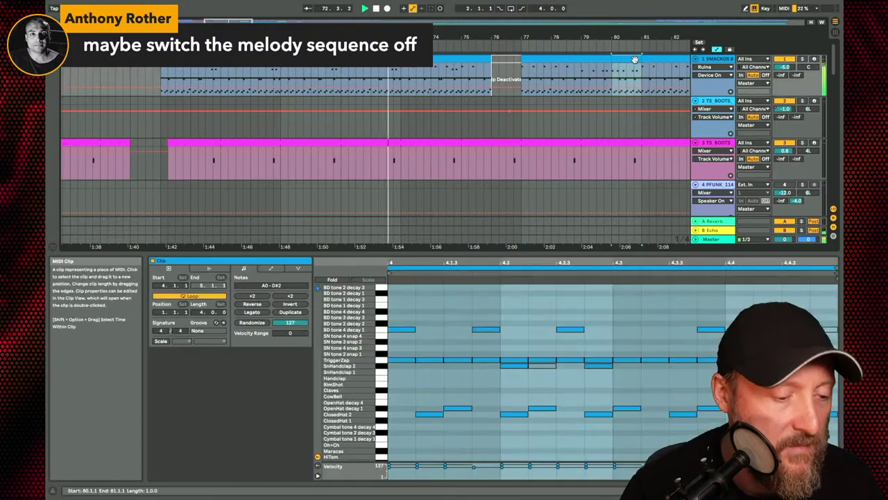
- Extend the SMACKOS clip starting at bar 65 over the deactivated bar 76 up to 80.1.1
{"action": "left_click", "coordinate": [519, 57]}
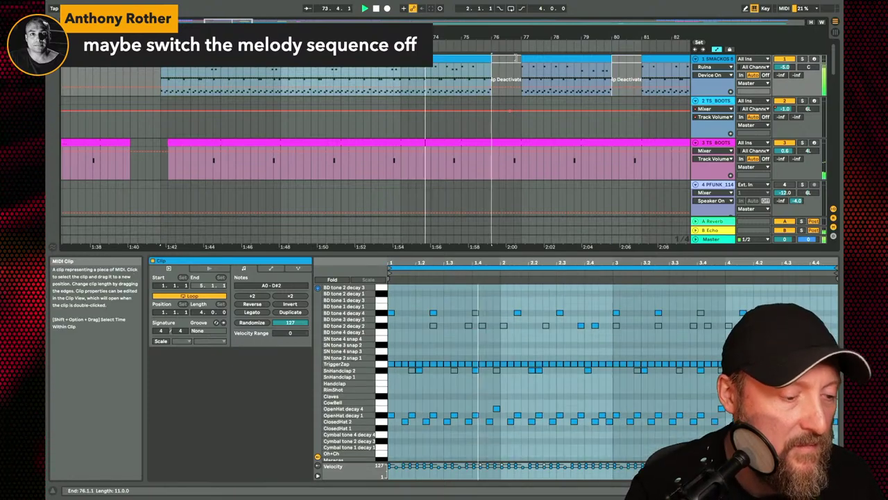
{"action": "scroll", "coordinate": [525, 114], "scroll_direction": "down", "scroll_amount": 3}
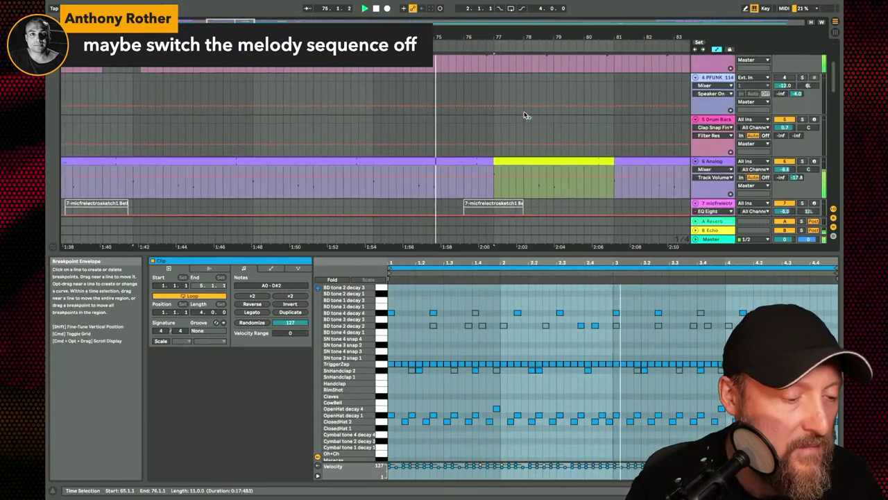
{"action": "scroll", "coordinate": [524, 111], "scroll_direction": "up", "scroll_amount": 3}
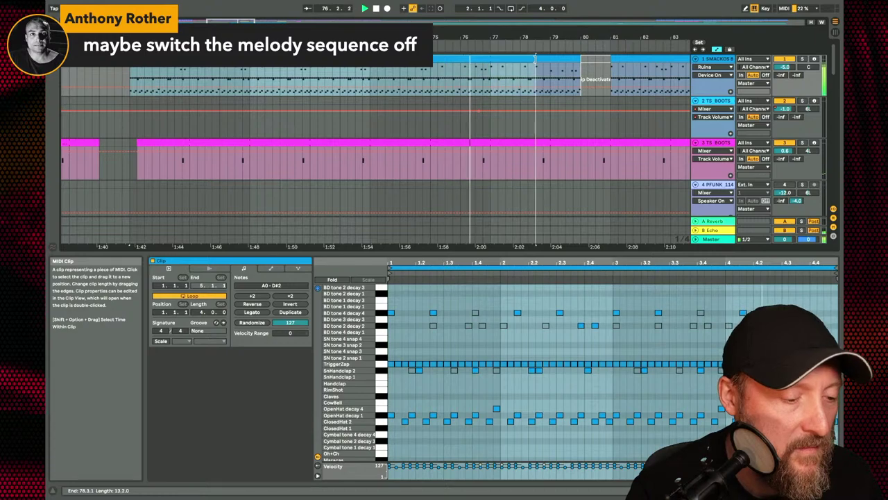
- Reactivate the bar 76 clip on the Synsonics track
{"action": "scroll", "coordinate": [579, 63], "scroll_direction": "down", "scroll_amount": 5}
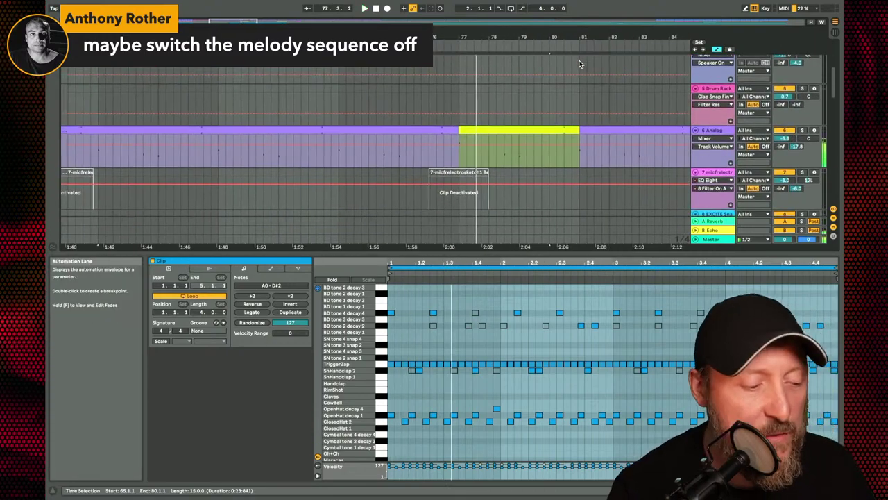
{"action": "scroll", "coordinate": [422, 119], "scroll_direction": "down", "scroll_amount": 5}
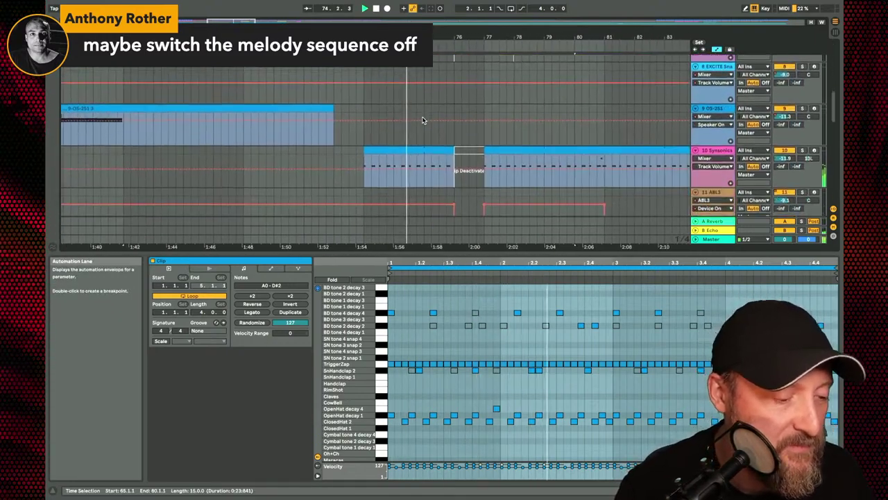
{"action": "left_click", "coordinate": [471, 150]}
- Restore ABL3's Device On automation to on through bar 76 and move its switch-off point from bar 81 to bar 80
{"action": "scroll", "coordinate": [466, 147], "scroll_direction": "down", "scroll_amount": 2}
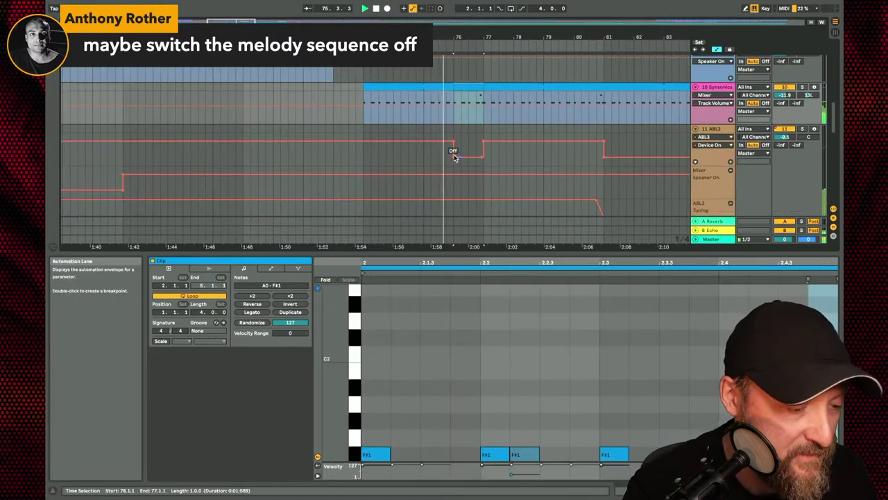
{"action": "scroll", "coordinate": [482, 156], "scroll_direction": "down", "scroll_amount": 1}
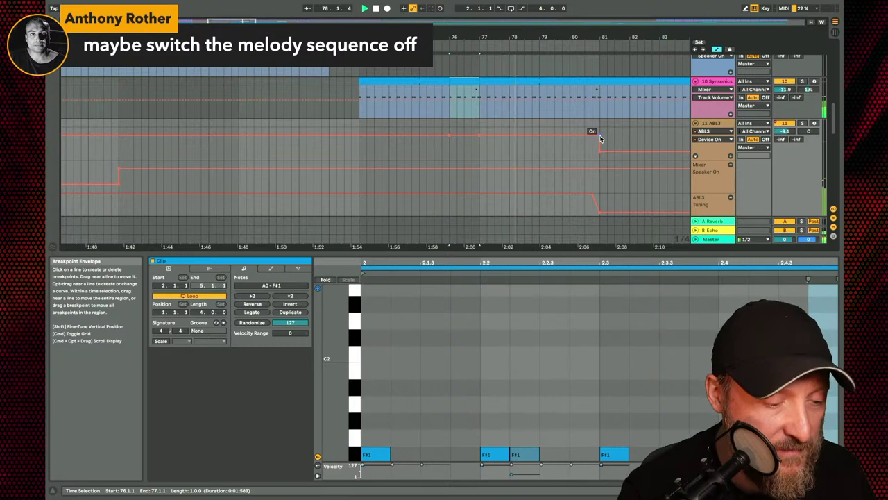
{"action": "left_click_drag", "start_coordinate": [595, 151], "coordinate": [570, 148]}
- Isolate and deactivate bar 80 of the Synsonics clip, and play the result
{"action": "scroll", "coordinate": [570, 148], "scroll_direction": "up", "scroll_amount": 1}
{"action": "scroll", "coordinate": [570, 149], "scroll_direction": "up", "scroll_amount": 5}
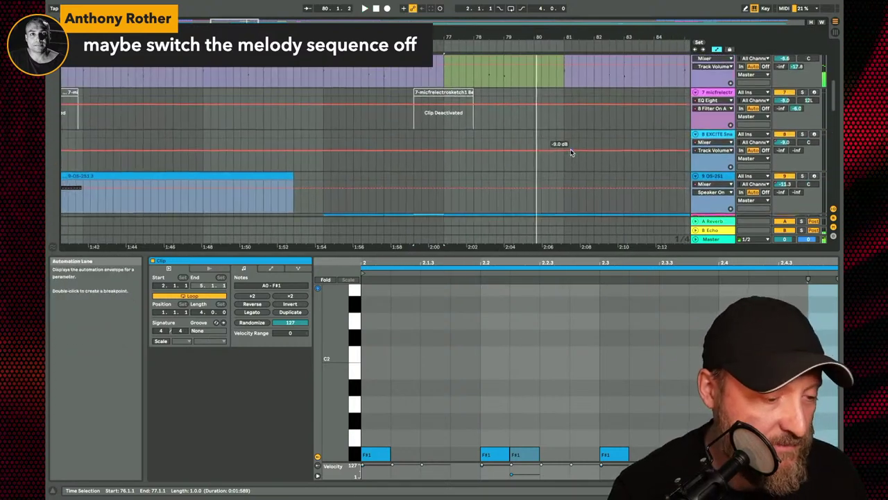
{"action": "scroll", "coordinate": [545, 68], "scroll_direction": "up", "scroll_amount": 3}
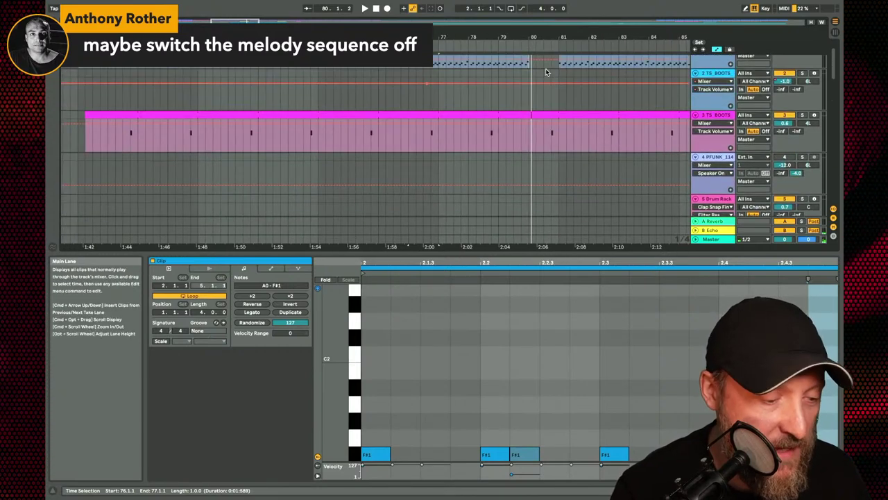
{"action": "left_click", "coordinate": [545, 68]}
{"action": "scroll", "coordinate": [557, 145], "scroll_direction": "up", "scroll_amount": 1}
{"action": "scroll", "coordinate": [558, 145], "scroll_direction": "down", "scroll_amount": 3}
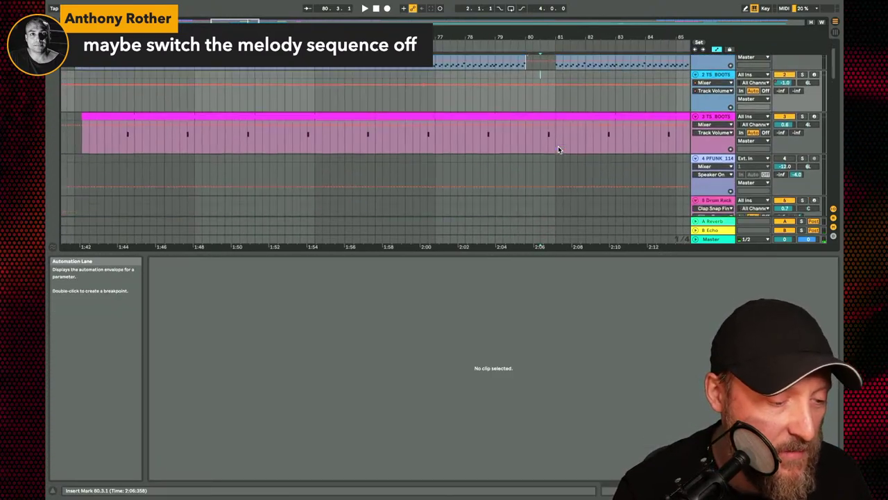
{"action": "scroll", "coordinate": [521, 171], "scroll_direction": "down", "scroll_amount": 5}
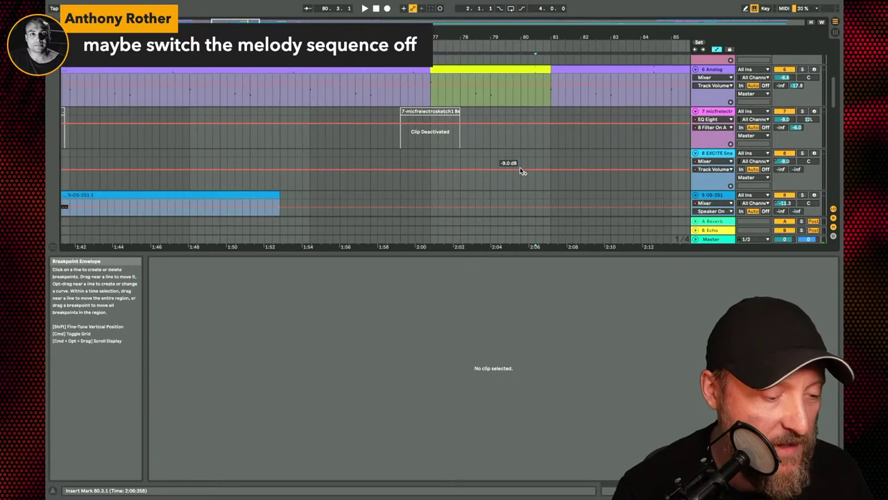
{"action": "left_click", "coordinate": [507, 172]}
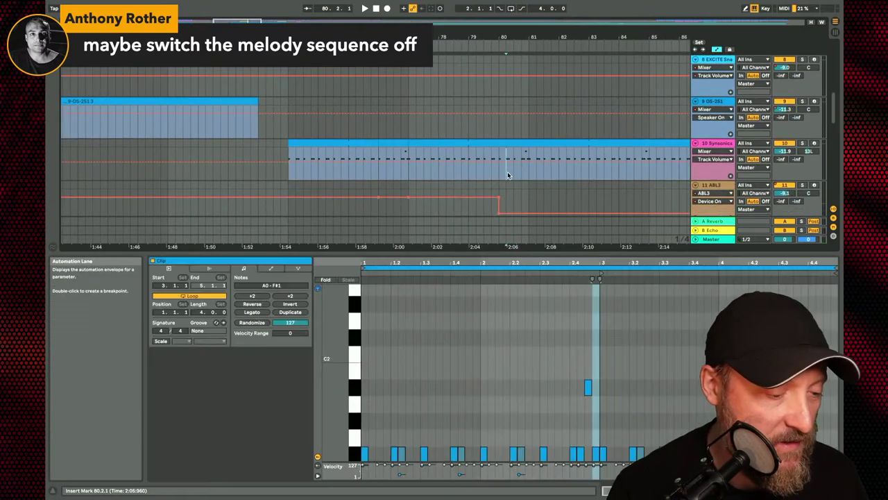
{"action": "left_click_drag", "start_coordinate": [508, 171], "coordinate": [527, 148]}
{"action": "left_click", "coordinate": [528, 144]}
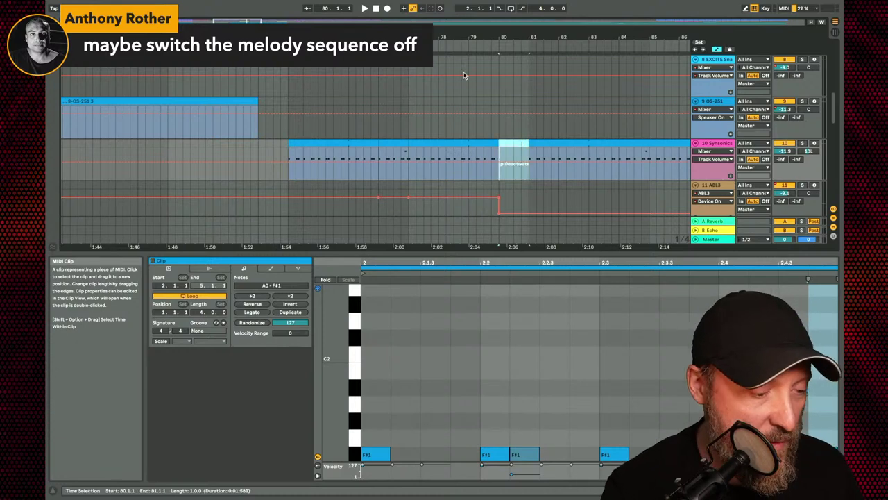
{"action": "key", "text": "space"}
{"action": "scroll", "coordinate": [505, 111], "scroll_direction": "down", "scroll_amount": 5}
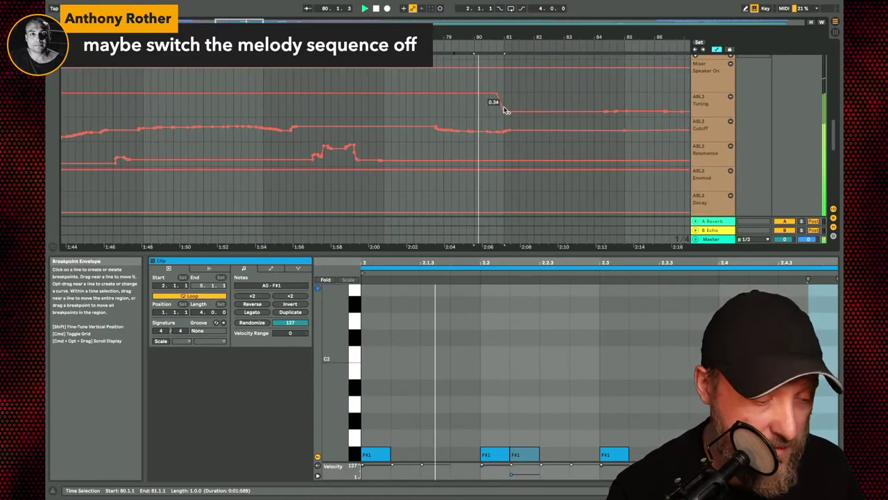
- Examine the arrangement around bar 81 from the SMACKOS track through Pigments to see which clips play there
{"action": "scroll", "coordinate": [505, 111], "scroll_direction": "up", "scroll_amount": 5}
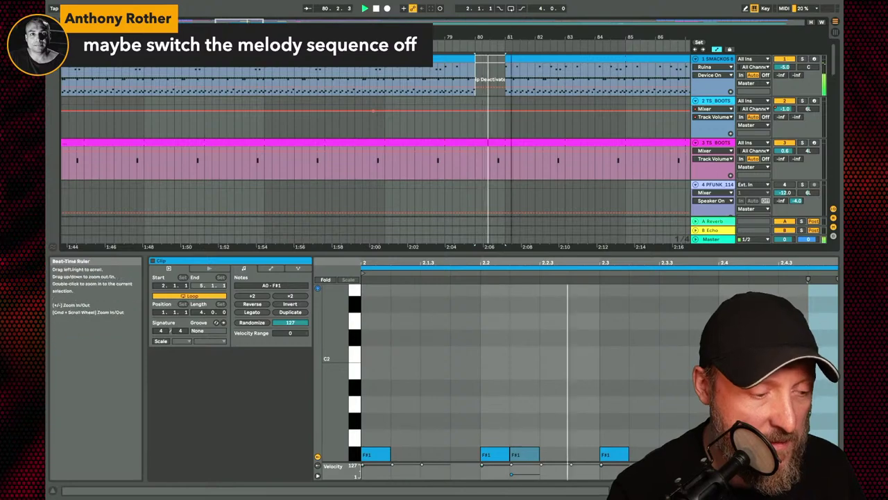
{"action": "left_click_drag", "start_coordinate": [476, 39], "coordinate": [474, 36]}
{"action": "scroll", "coordinate": [471, 138], "scroll_direction": "down", "scroll_amount": 10}
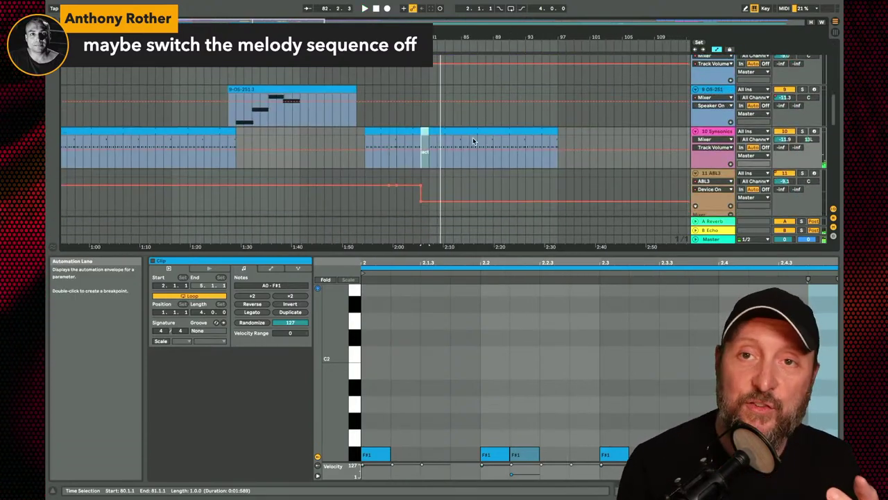
{"action": "scroll", "coordinate": [472, 141], "scroll_direction": "up", "scroll_amount": 8}
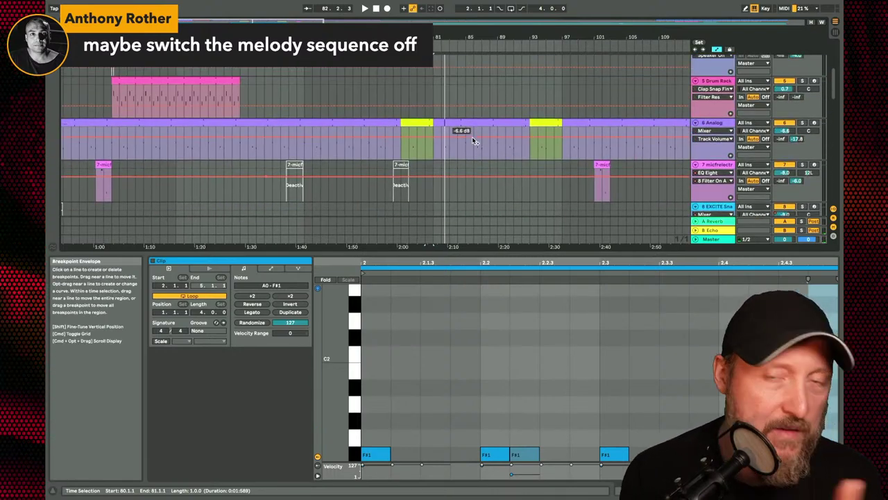
{"action": "scroll", "coordinate": [472, 136], "scroll_direction": "up", "scroll_amount": 3}
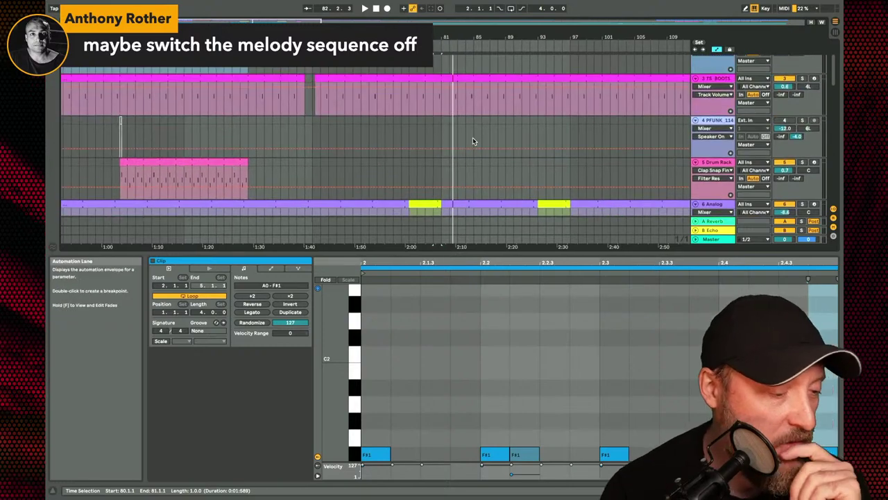
{"action": "scroll", "coordinate": [481, 108], "scroll_direction": "down", "scroll_amount": 10}
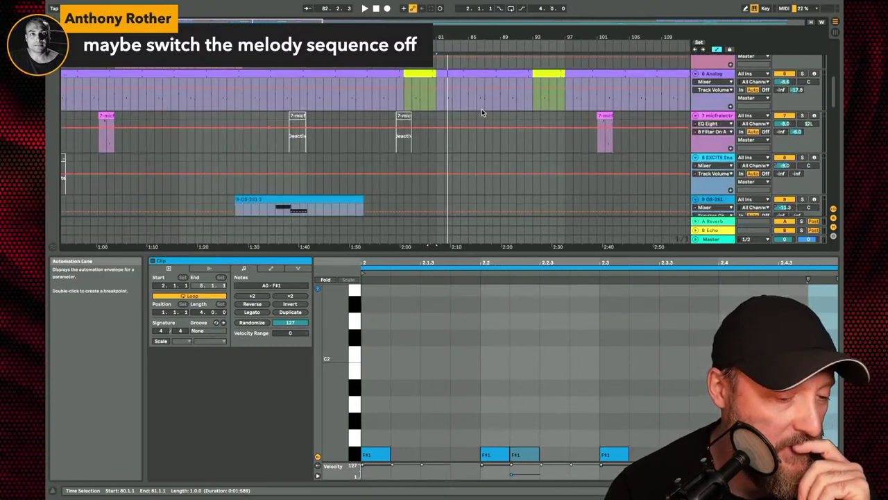
{"action": "scroll", "coordinate": [486, 139], "scroll_direction": "down", "scroll_amount": 6}
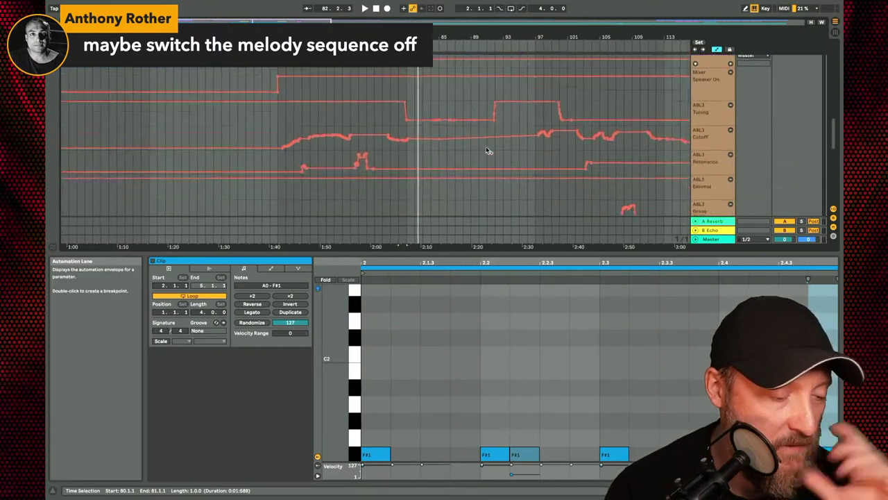
{"action": "scroll", "coordinate": [488, 150], "scroll_direction": "down", "scroll_amount": 5}
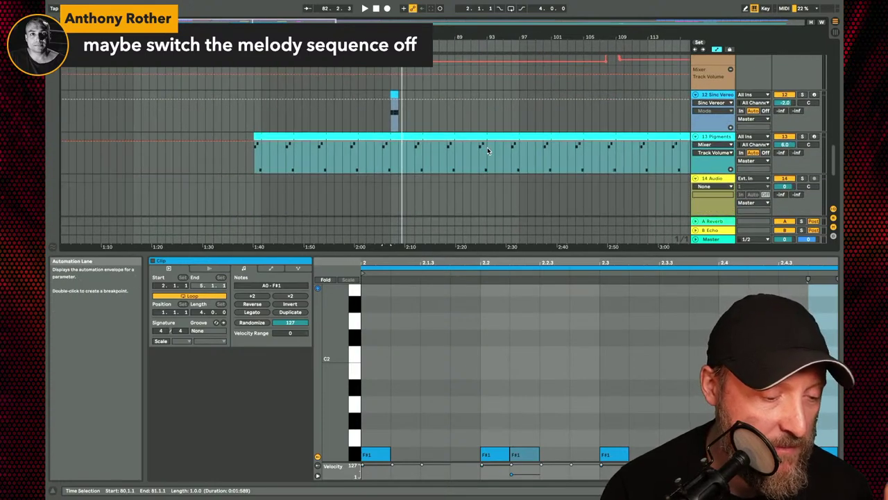
{"action": "scroll", "coordinate": [487, 147], "scroll_direction": "up", "scroll_amount": 10}
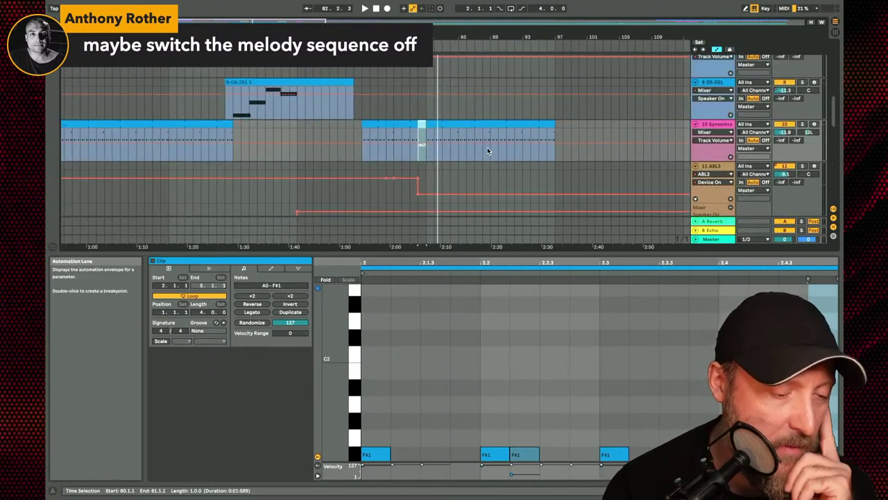
{"action": "scroll", "coordinate": [487, 147], "scroll_direction": "up", "scroll_amount": 5}
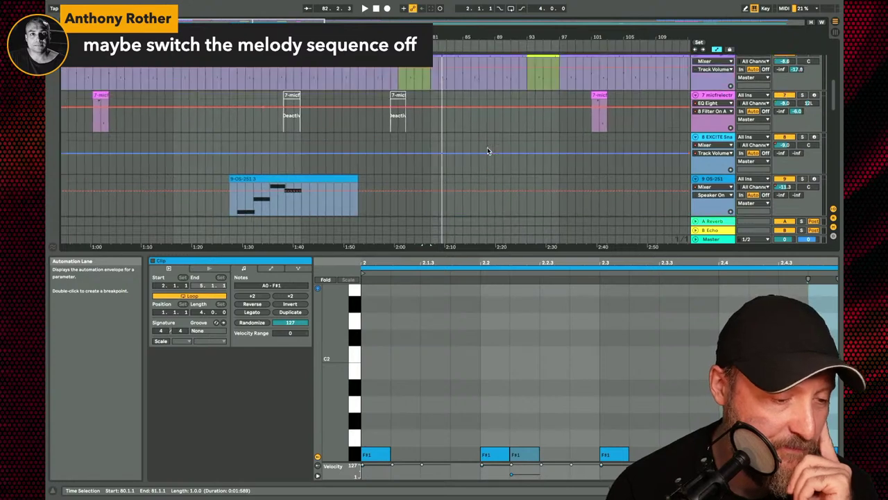
- Deactivate the Analog clip spanning bars 81 to 93
{"action": "scroll", "coordinate": [487, 147], "scroll_direction": "up", "scroll_amount": 3}
{"action": "left_click", "coordinate": [453, 92]}
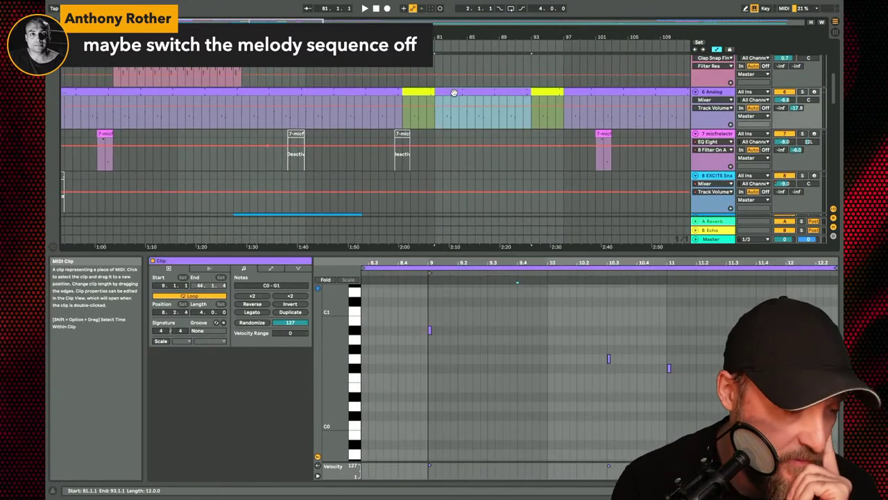
- Copy the 16-bar Drum Rack clip at bar 41 to bar 81 on the same track
{"action": "scroll", "coordinate": [455, 108], "scroll_direction": "up", "scroll_amount": 5}
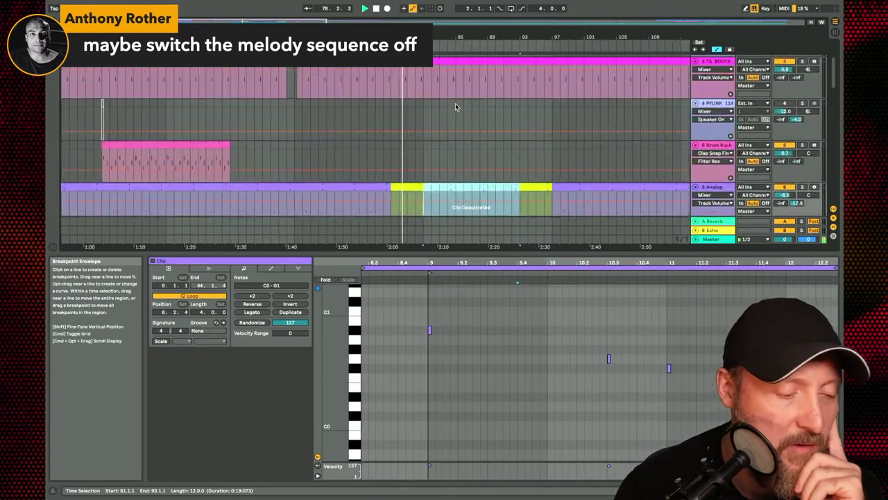
{"action": "left_click", "coordinate": [192, 174]}
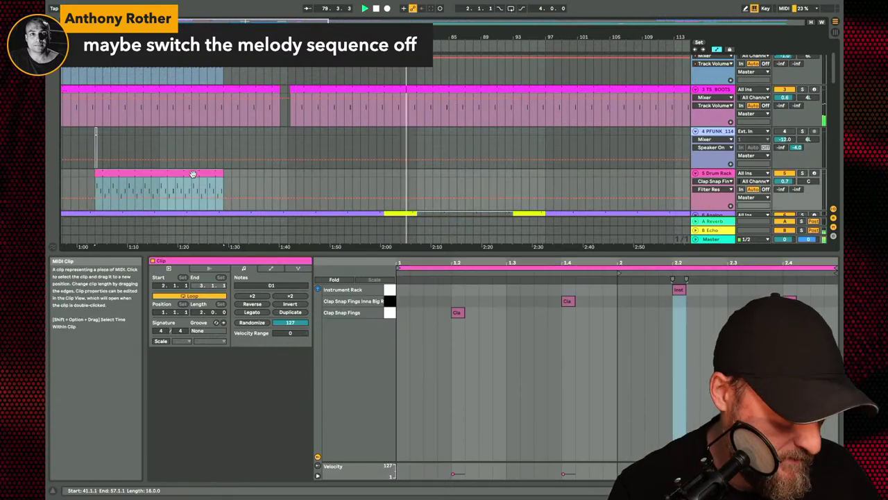
{"action": "left_click", "coordinate": [419, 174]}
- Copy the earlier 25-bar clip on TS_BOOTS track 2 to bar 81 on the same track
{"action": "scroll", "coordinate": [418, 174], "scroll_direction": "up", "scroll_amount": 2}
{"action": "left_click", "coordinate": [418, 174]}
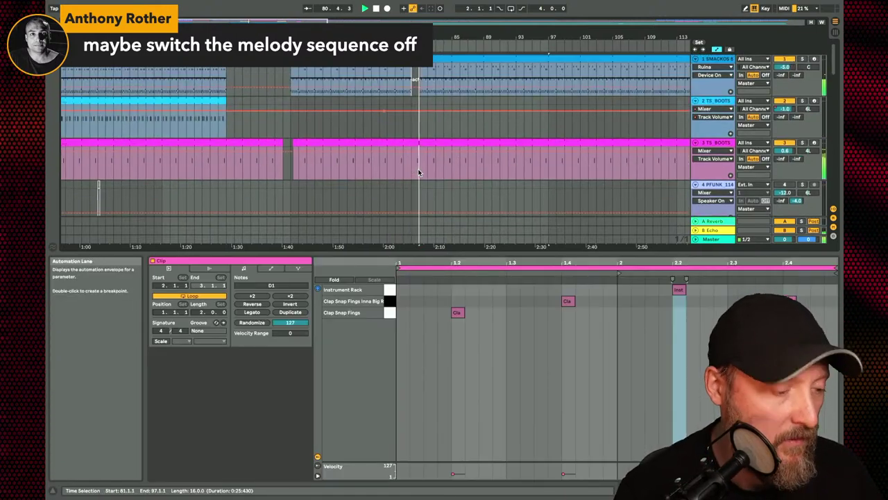
{"action": "left_click", "coordinate": [426, 106]}
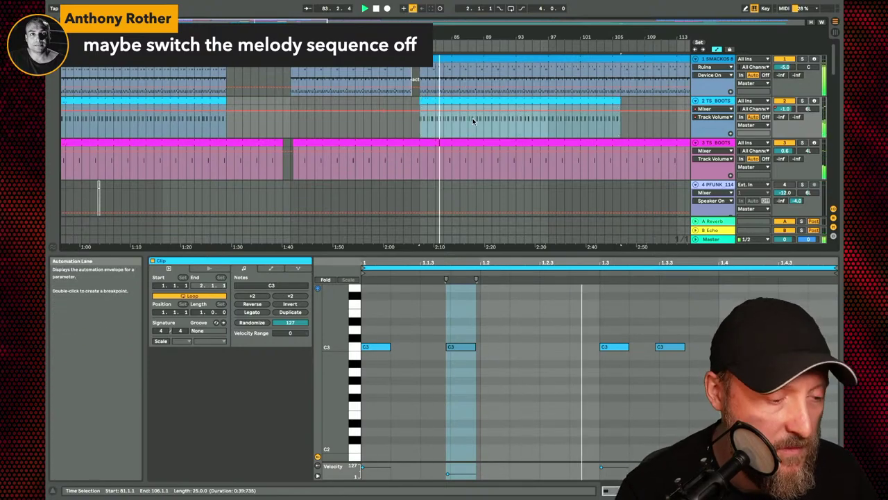
- Move the micfrelectro clip from around bar 101 to start at bar 81
{"action": "scroll", "coordinate": [471, 122], "scroll_direction": "down", "scroll_amount": 3}
{"action": "scroll", "coordinate": [472, 122], "scroll_direction": "down", "scroll_amount": 5}
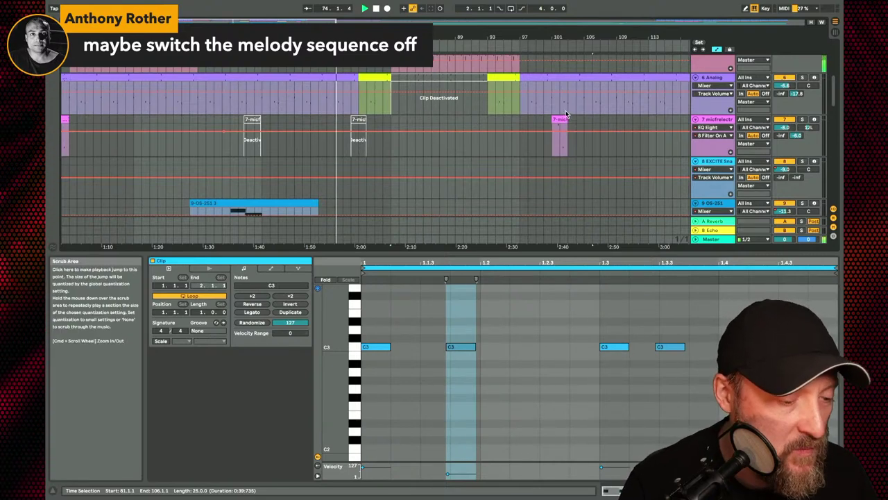
{"action": "left_click_drag", "start_coordinate": [563, 120], "coordinate": [408, 128]}
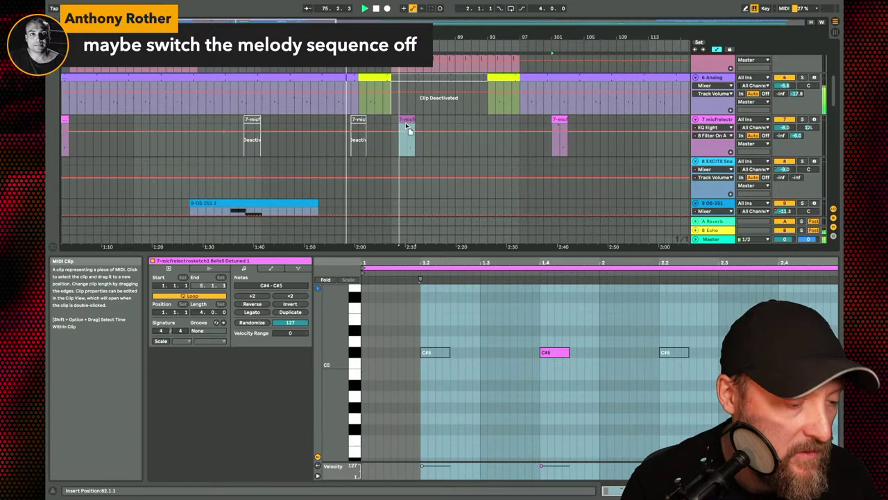
{"action": "left_click", "coordinate": [429, 148]}
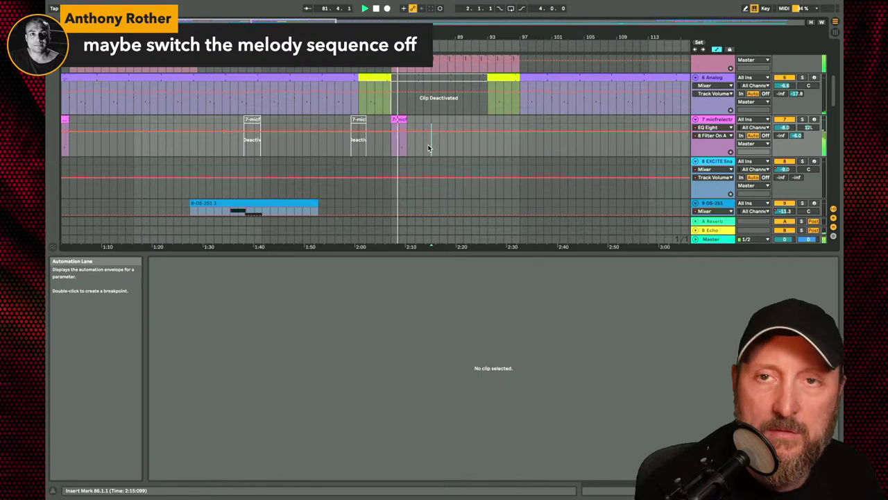
- Copy the 16-bar OS-251 clip at bar 56 to bar 81 on the same track and play it
{"action": "scroll", "coordinate": [497, 123], "scroll_direction": "down", "scroll_amount": 5}
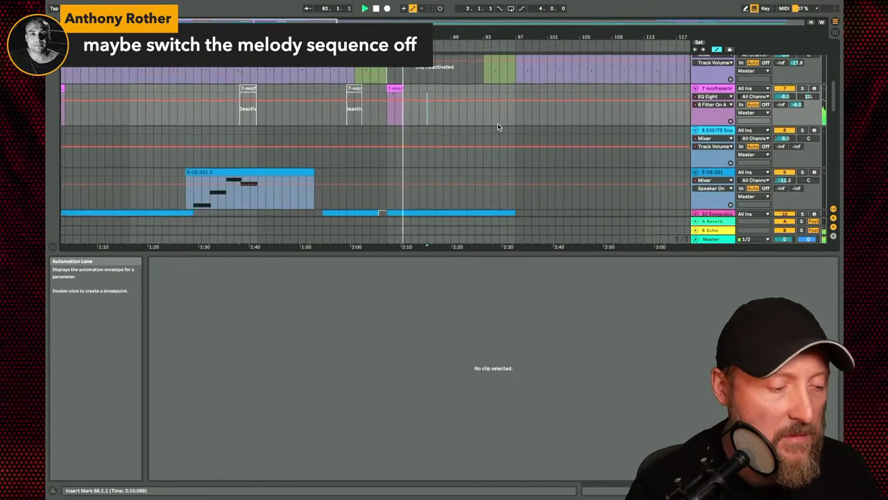
{"action": "scroll", "coordinate": [498, 122], "scroll_direction": "down", "scroll_amount": 2}
{"action": "scroll", "coordinate": [498, 123], "scroll_direction": "up", "scroll_amount": 4}
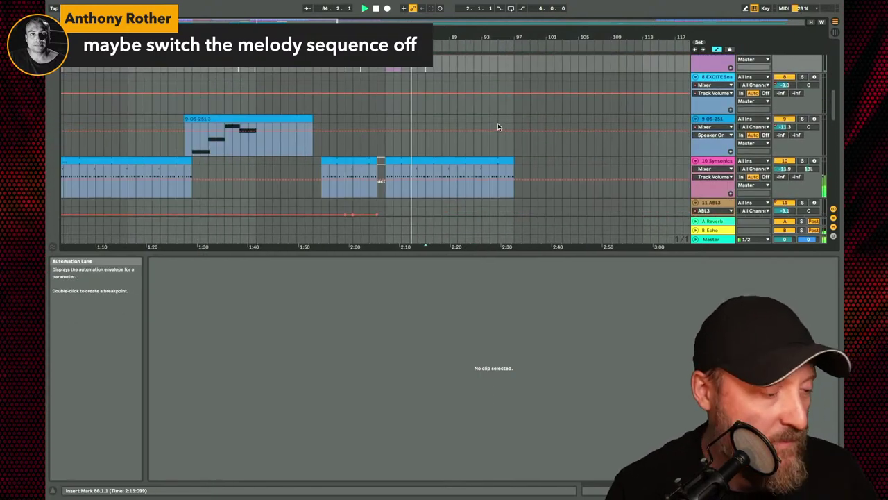
{"action": "left_click", "coordinate": [240, 116]}
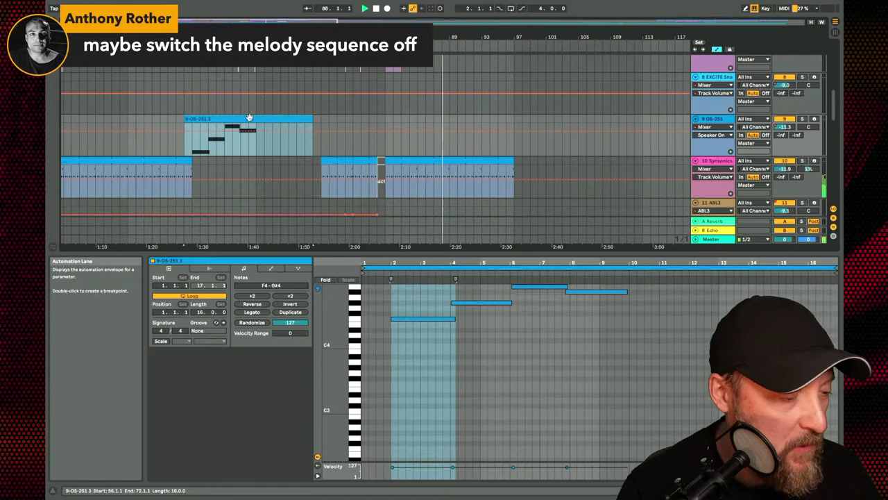
{"action": "left_click", "coordinate": [382, 119]}
{"action": "key", "text": "super+v"}
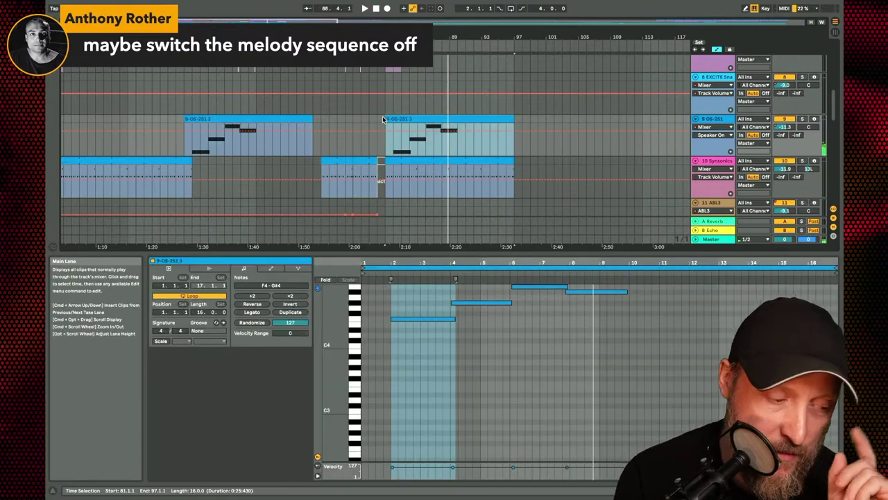
{"action": "key", "text": "space"}
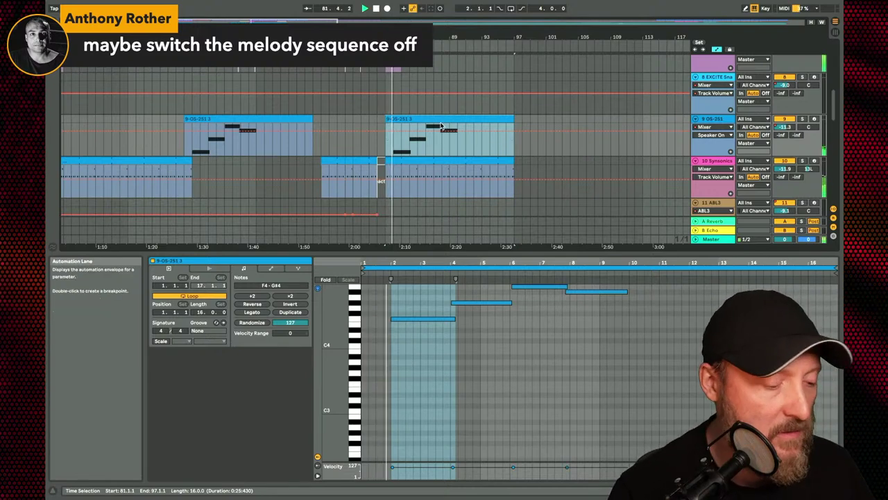
- Shift the copied OS-251 clip to start at bar 80 and deactivate its G#4 note at 4.1.1
{"action": "left_click_drag", "start_coordinate": [429, 120], "coordinate": [425, 119]}
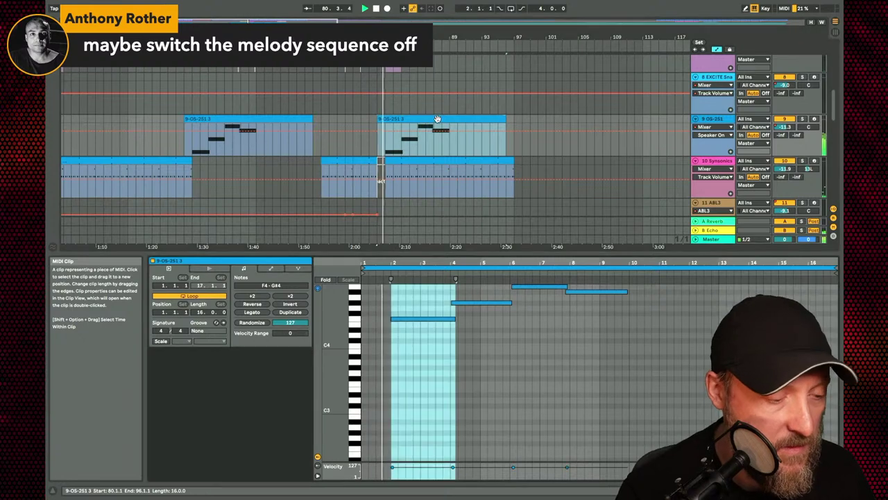
{"action": "left_click", "coordinate": [516, 335]}
{"action": "scroll", "coordinate": [515, 335], "scroll_direction": "up", "scroll_amount": 3}
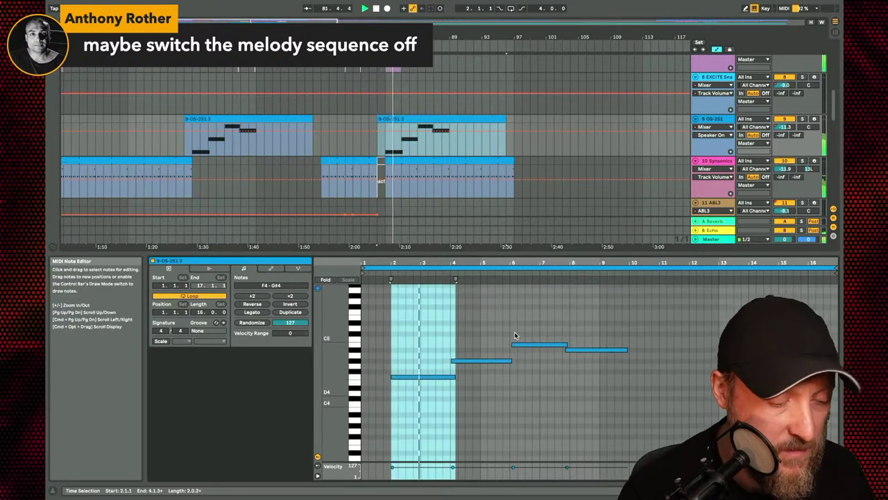
{"action": "left_click", "coordinate": [485, 371]}
{"action": "left_click", "coordinate": [485, 360]}
{"action": "key", "text": "0"}
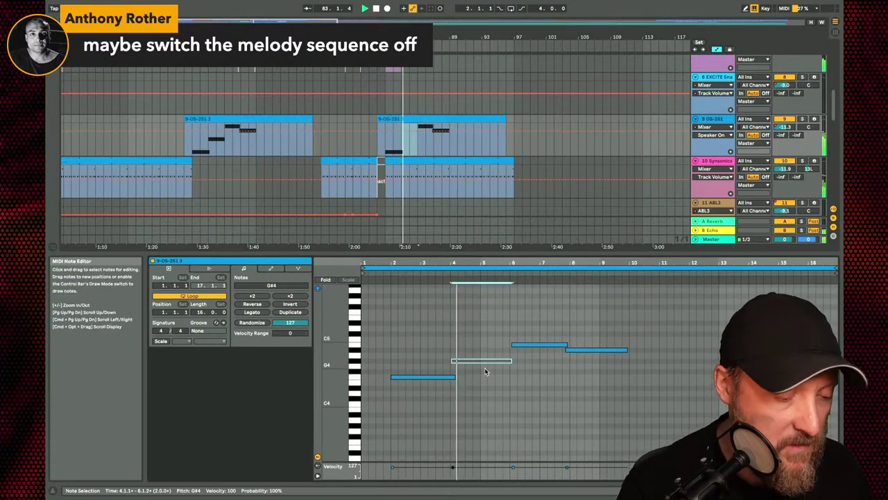
{"action": "left_click", "coordinate": [519, 392]}
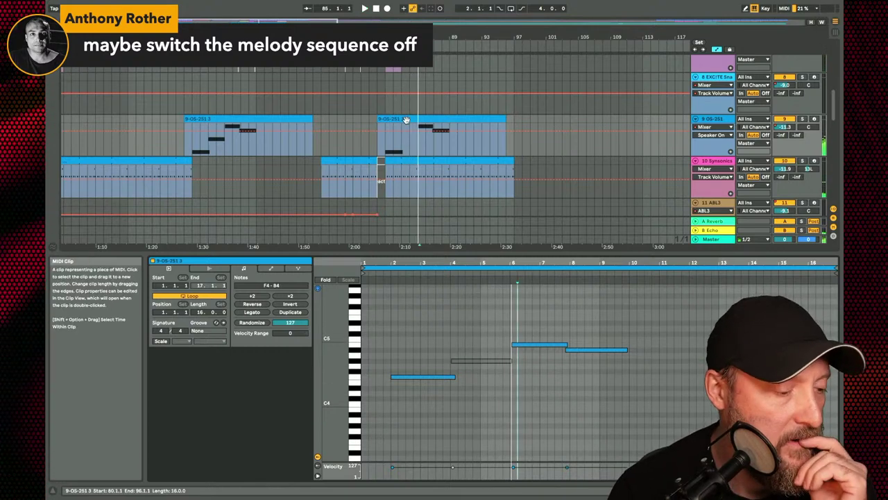
- Move the copied OS-251 clip to start at bar 84 and set the OS-251 track volume to -5.6 dB
{"action": "left_click_drag", "start_coordinate": [419, 119], "coordinate": [451, 119]}
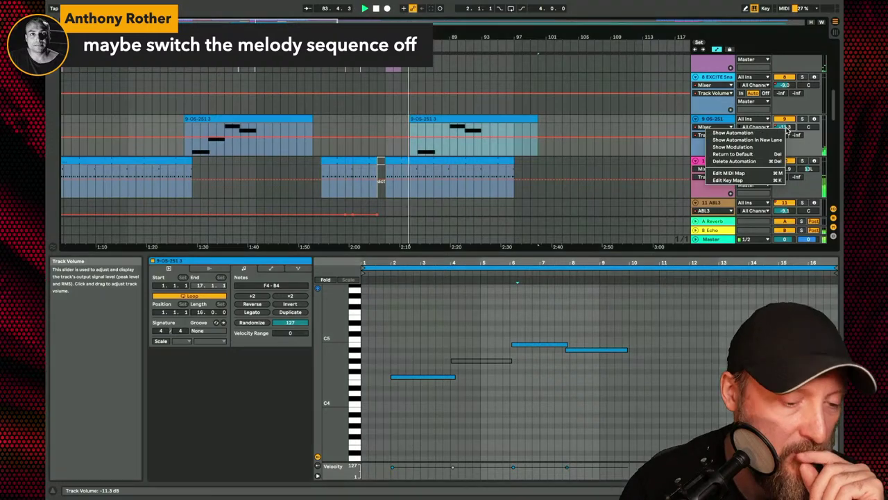
{"action": "mouse_move", "coordinate": [787, 128]}
{"action": "left_mouse_down"}
{"action": "mouse_move", "coordinate": [782, 135]}
{"action": "mouse_move", "coordinate": [783, 120]}
{"action": "left_mouse_up"}
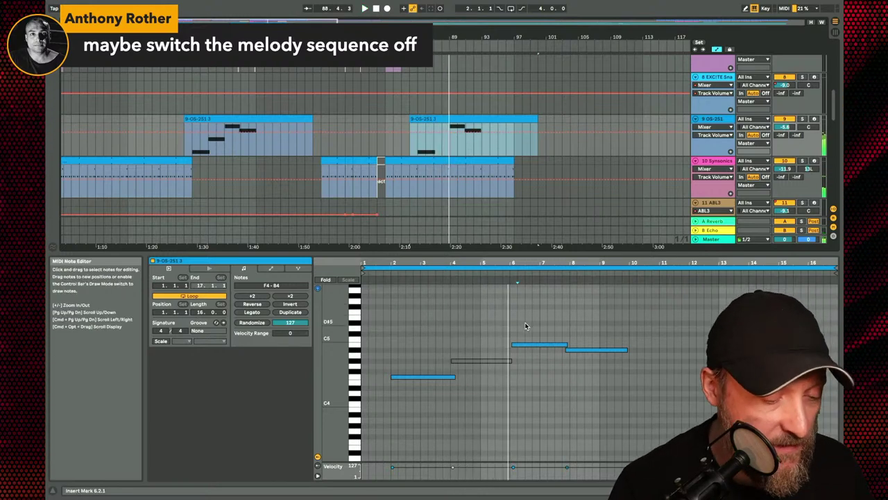
- Deactivate the copied OS-251 clip's B4 and A#4 notes, then reactivate its G#4 note and move it to bar 6
{"action": "left_click_drag", "start_coordinate": [538, 324], "coordinate": [580, 366]}
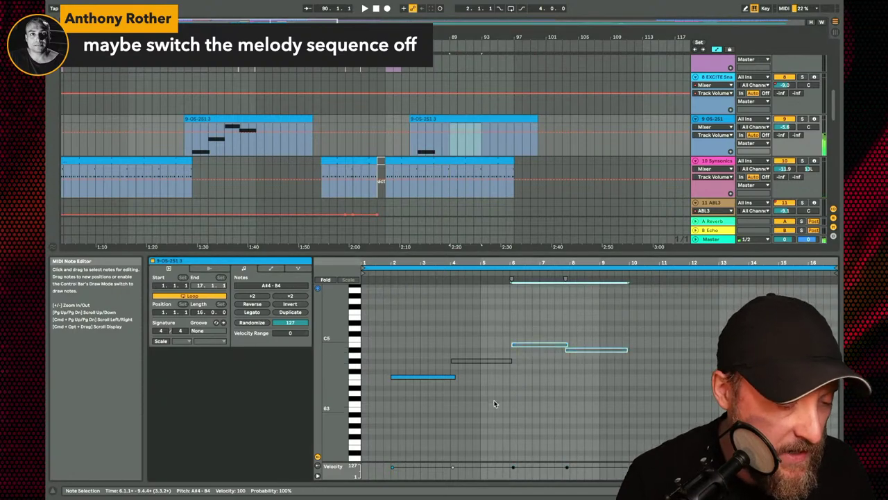
{"action": "left_click", "coordinate": [487, 360]}
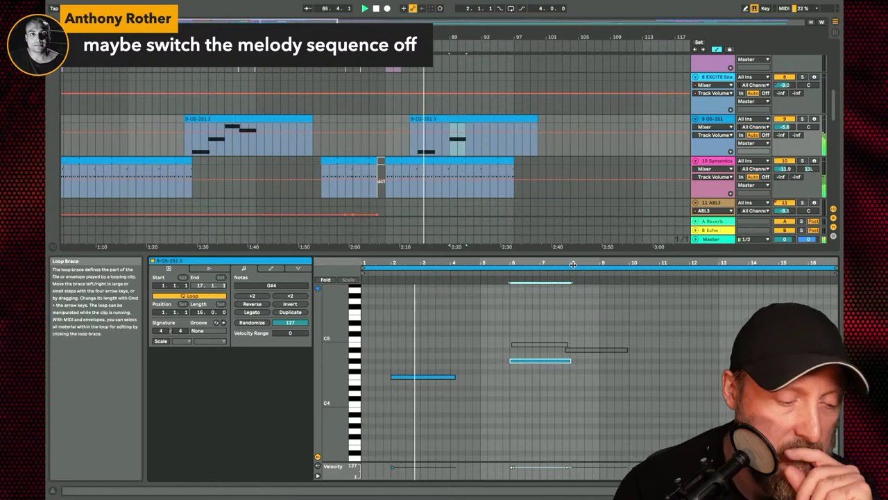
- Deactivate the yellow Analog clip spanning bars 93 to 97
{"action": "scroll", "coordinate": [608, 225], "scroll_direction": "down", "scroll_amount": 3}
{"action": "scroll", "coordinate": [608, 225], "scroll_direction": "down", "scroll_amount": 5}
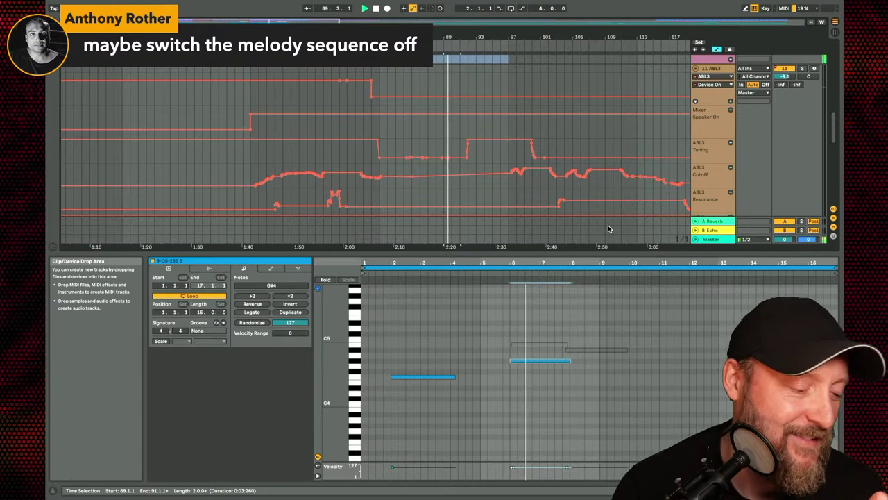
{"action": "scroll", "coordinate": [608, 227], "scroll_direction": "up", "scroll_amount": 6}
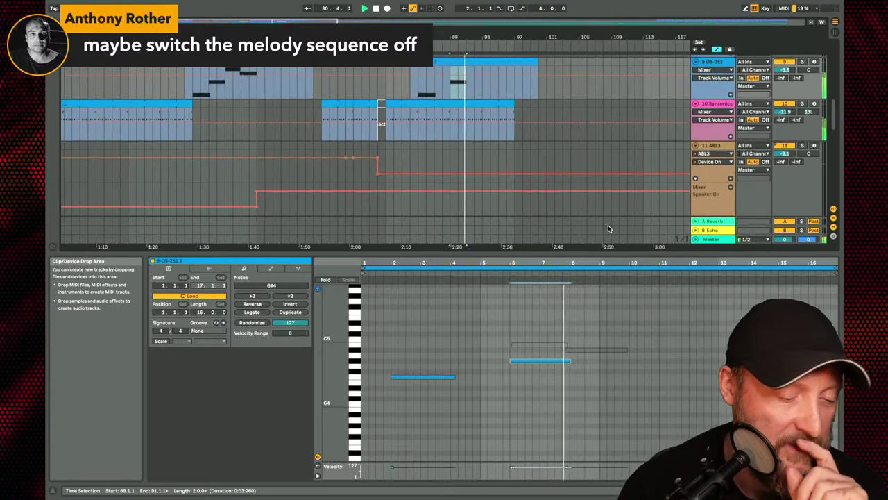
{"action": "scroll", "coordinate": [533, 74], "scroll_direction": "up", "scroll_amount": 1}
{"action": "scroll", "coordinate": [476, 131], "scroll_direction": "up", "scroll_amount": 6}
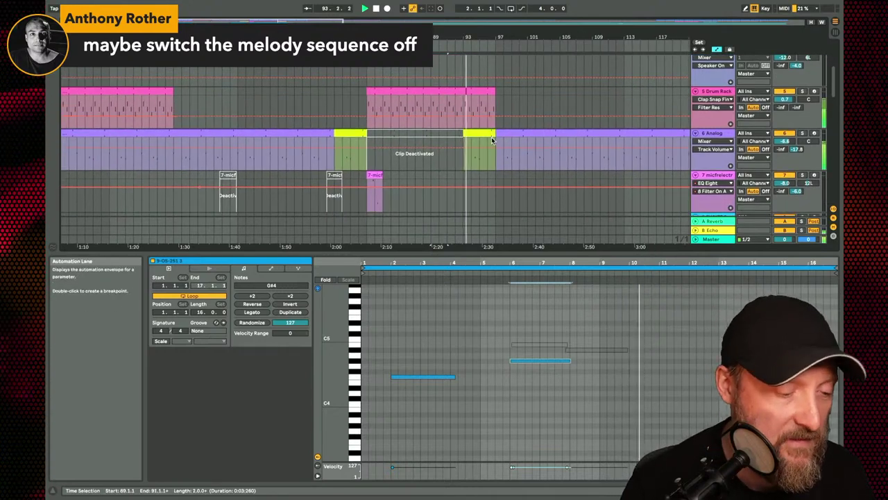
{"action": "left_click", "coordinate": [483, 134]}
{"action": "key", "text": "0"}
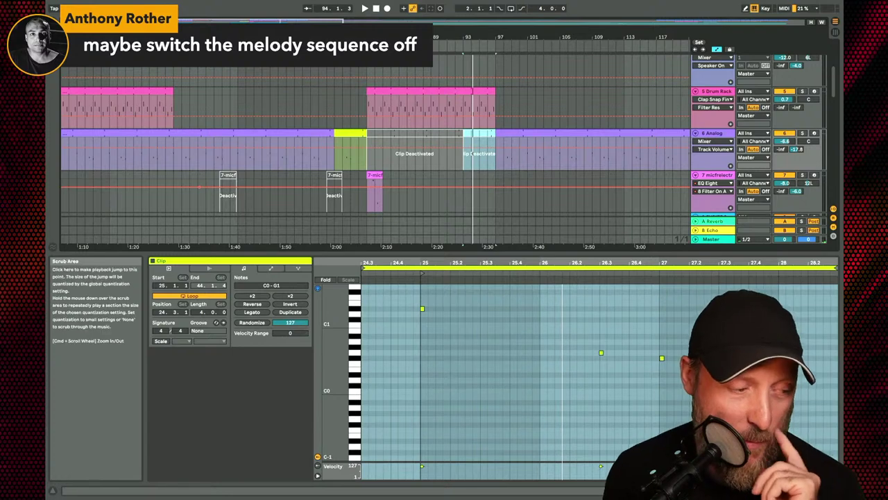
{"action": "left_click_drag", "start_coordinate": [479, 244], "coordinate": [555, 240]}
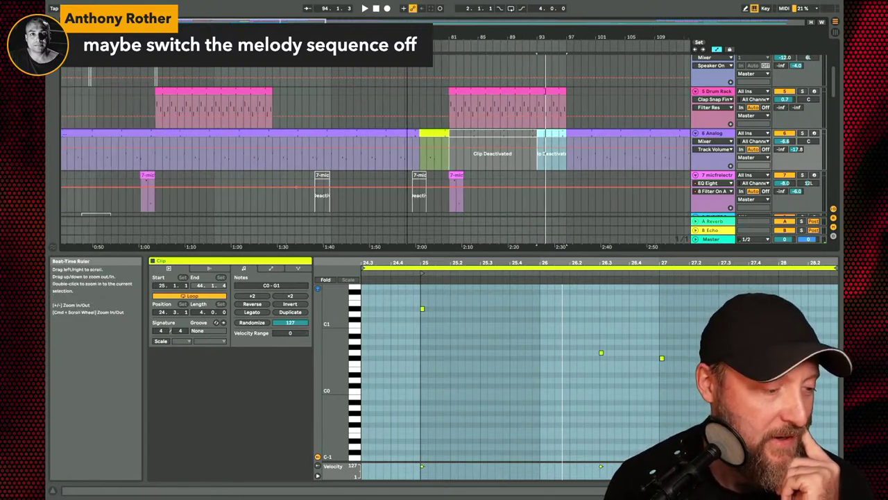
- Shorten the magenta TS_BOOTS clip that starts at bar 24 so it ends at bar 57
{"action": "scroll", "coordinate": [373, 84], "scroll_direction": "up", "scroll_amount": 5}
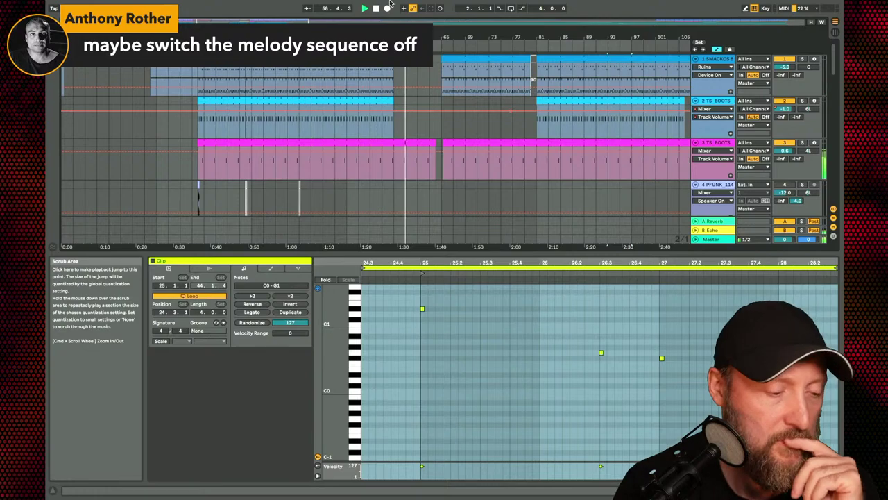
{"action": "scroll", "coordinate": [406, 122], "scroll_direction": "right", "scroll_amount": 3}
{"action": "scroll", "coordinate": [406, 123], "scroll_direction": "down", "scroll_amount": 5}
{"action": "left_click", "coordinate": [410, 123]}
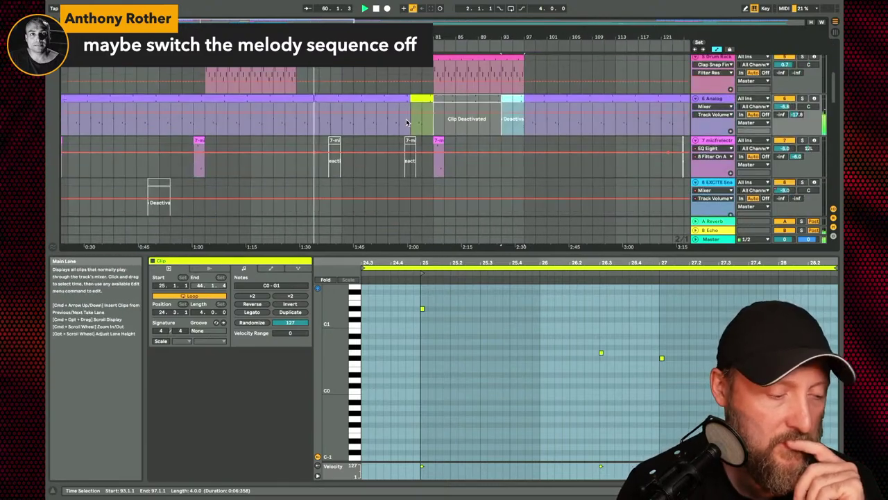
{"action": "scroll", "coordinate": [406, 123], "scroll_direction": "up", "scroll_amount": 5}
{"action": "scroll", "coordinate": [408, 122], "scroll_direction": "left", "scroll_amount": 2}
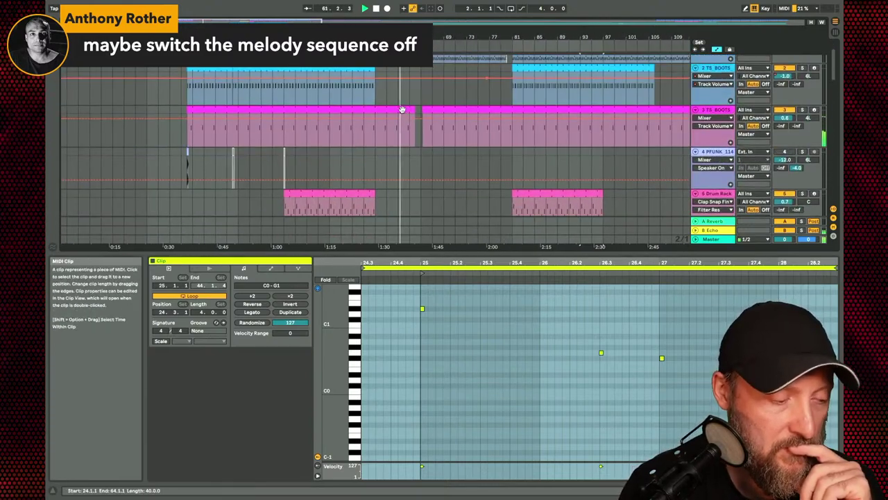
{"action": "left_click", "coordinate": [408, 110]}
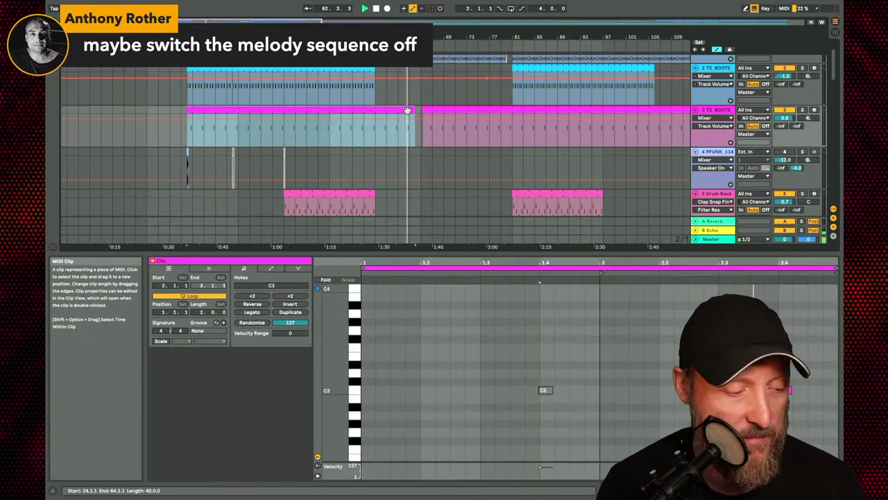
{"action": "left_click_drag", "start_coordinate": [407, 110], "coordinate": [375, 116]}
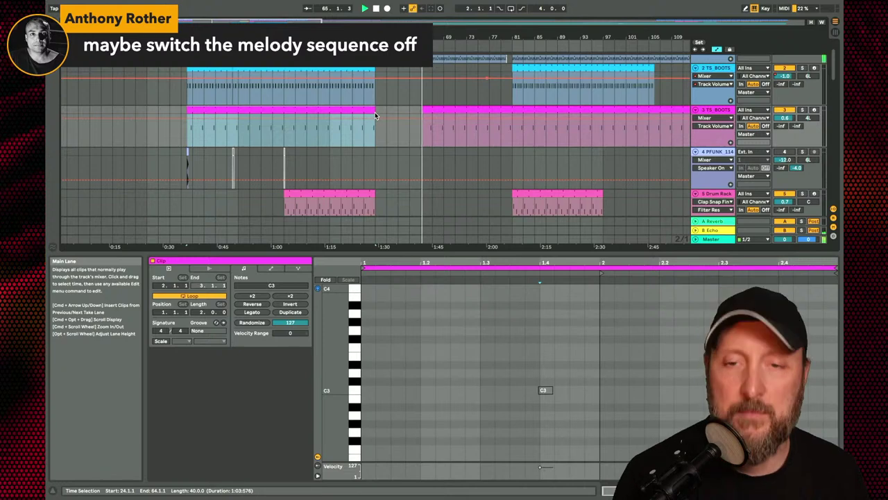
- Switch the ABL3 track off to audition the arrangement without it
{"action": "scroll", "coordinate": [436, 128], "scroll_direction": "down", "scroll_amount": 3}
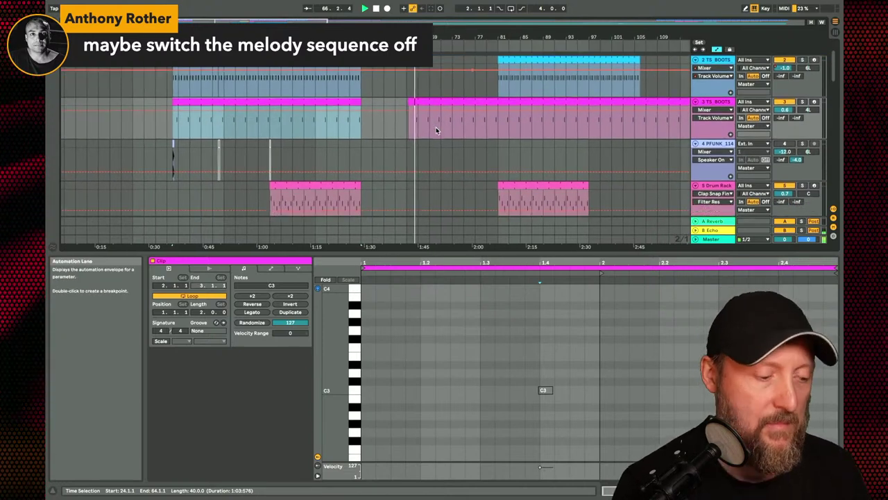
{"action": "scroll", "coordinate": [436, 129], "scroll_direction": "down", "scroll_amount": 6}
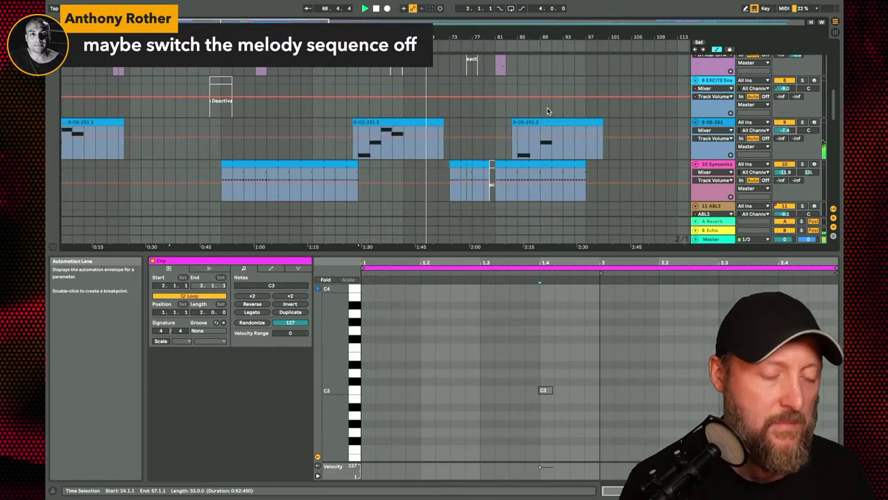
{"action": "scroll", "coordinate": [548, 111], "scroll_direction": "up", "scroll_amount": 6}
{"action": "scroll", "coordinate": [547, 111], "scroll_direction": "up", "scroll_amount": 8}
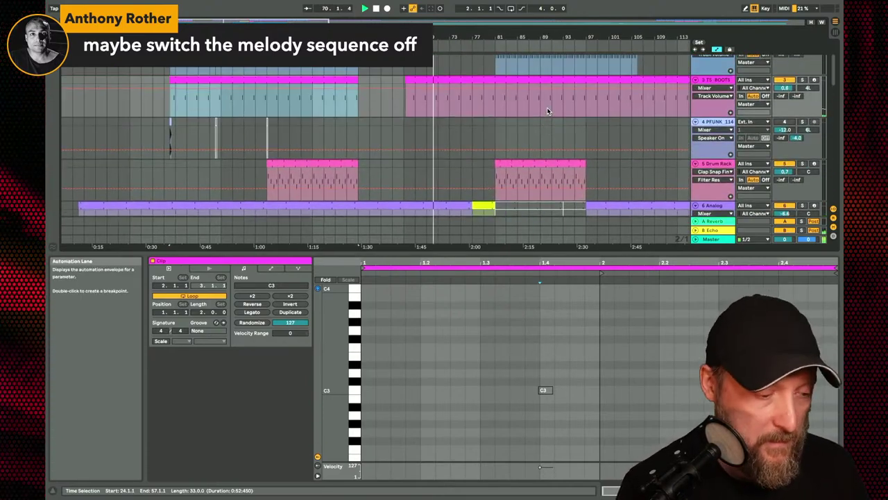
{"action": "scroll", "coordinate": [547, 111], "scroll_direction": "down", "scroll_amount": 12}
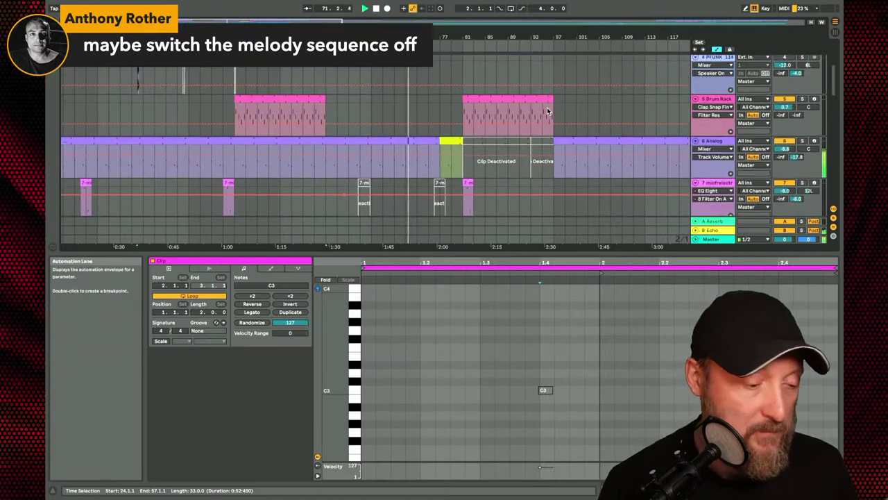
{"action": "scroll", "coordinate": [548, 110], "scroll_direction": "up", "scroll_amount": 1}
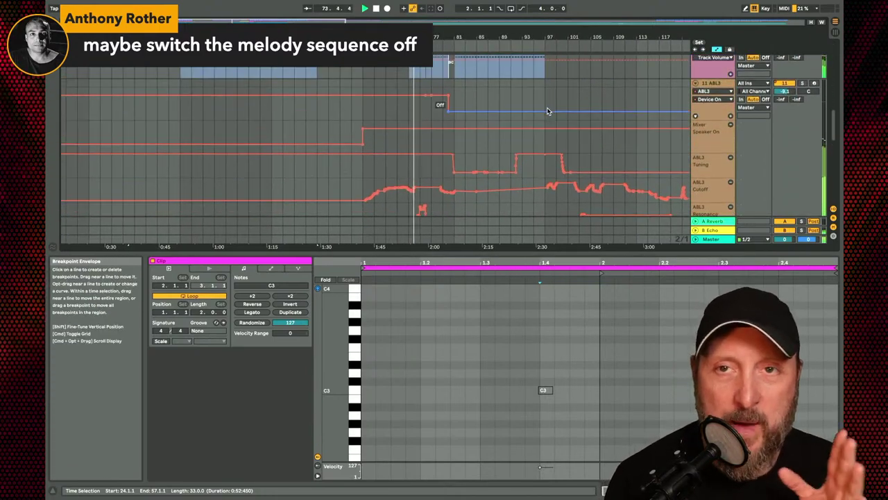
{"action": "scroll", "coordinate": [547, 111], "scroll_direction": "up", "scroll_amount": 1}
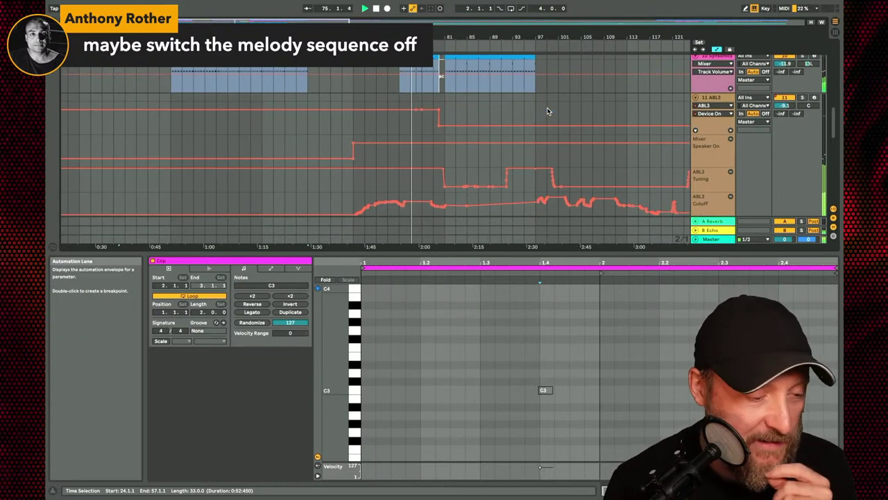
{"action": "left_click", "coordinate": [784, 98]}
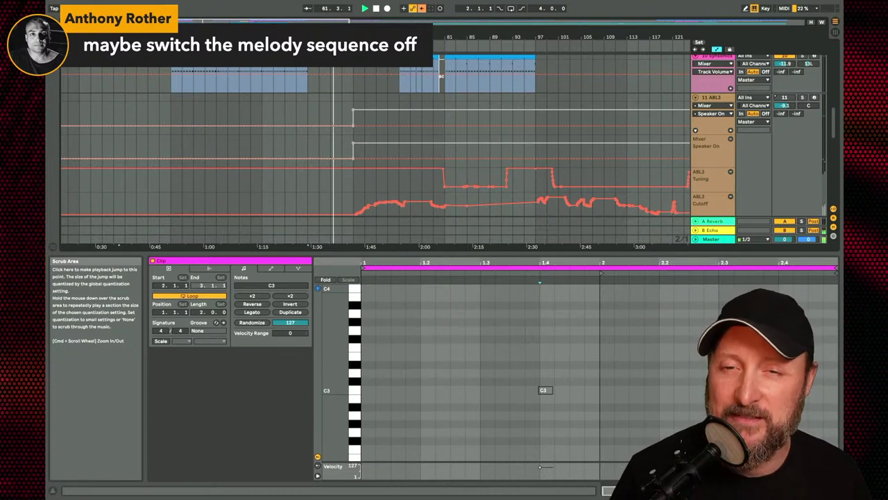
- Set the OS-251 track volume to -8.2 dB
{"action": "scroll", "coordinate": [539, 88], "scroll_direction": "up", "scroll_amount": 3}
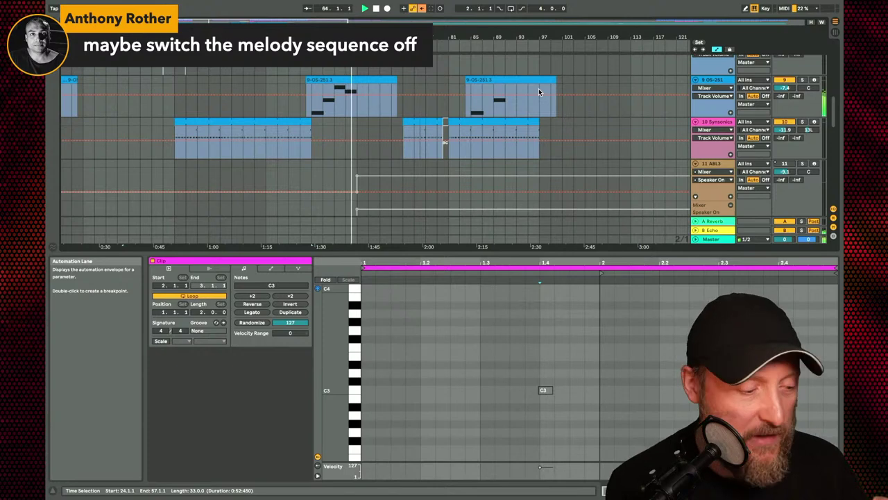
{"action": "left_click", "coordinate": [718, 82]}
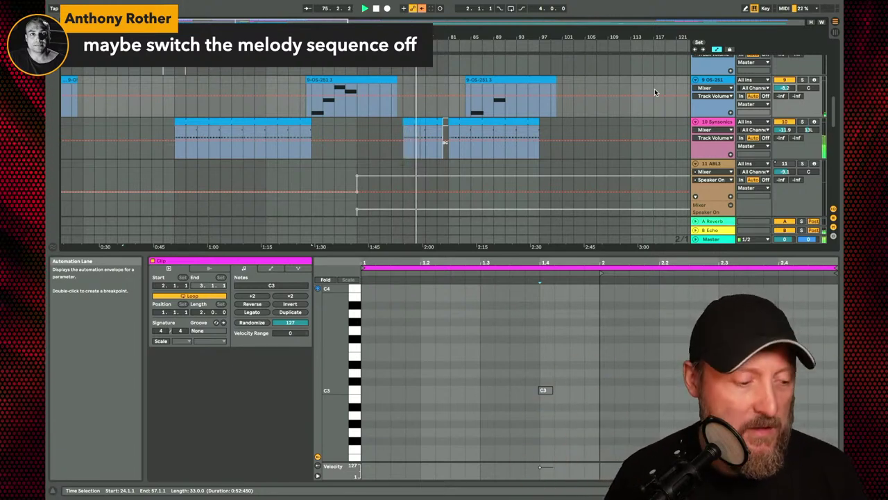
- Move the ABL3 track's Speaker On automation switch-on point to bar 81 and re-enable the overridden automation
{"action": "scroll", "coordinate": [555, 125], "scroll_direction": "down", "scroll_amount": 3}
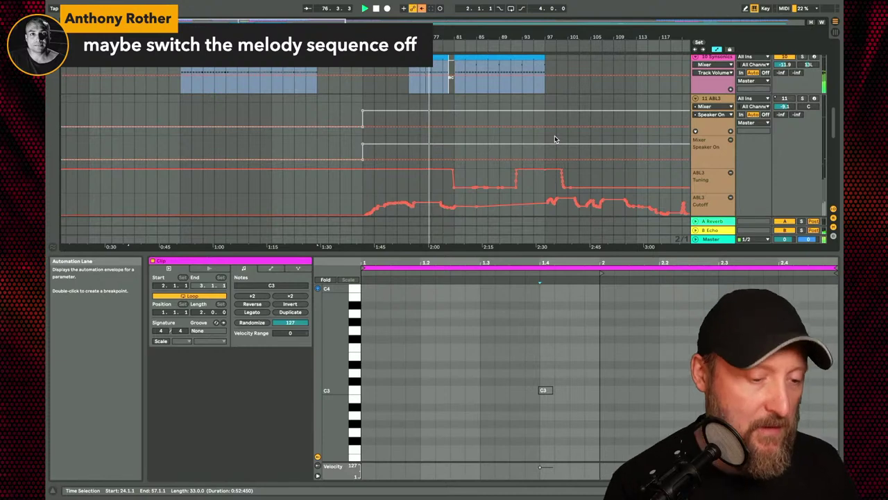
{"action": "left_click_drag", "start_coordinate": [363, 113], "coordinate": [453, 111]}
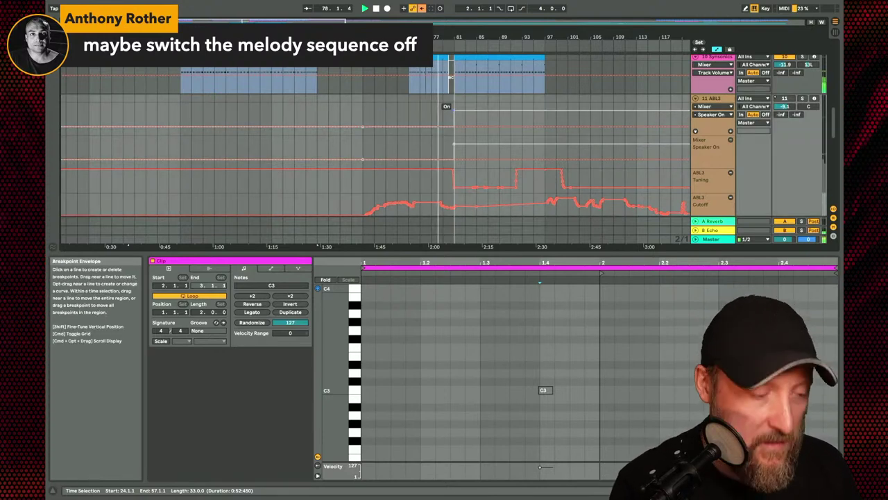
{"action": "left_click", "coordinate": [422, 8]}
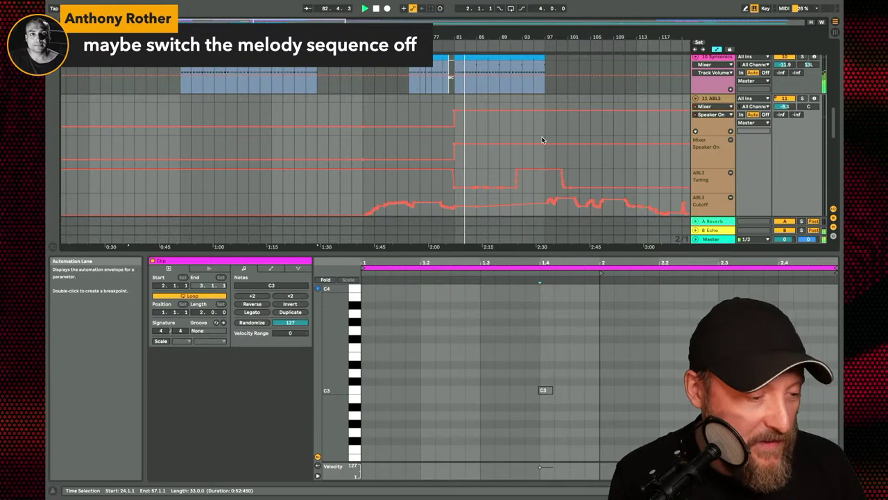
- Show the ABL3 Device On automation and remove its switch-off at bar 80 so the device stays on
{"action": "left_click", "coordinate": [706, 98]}
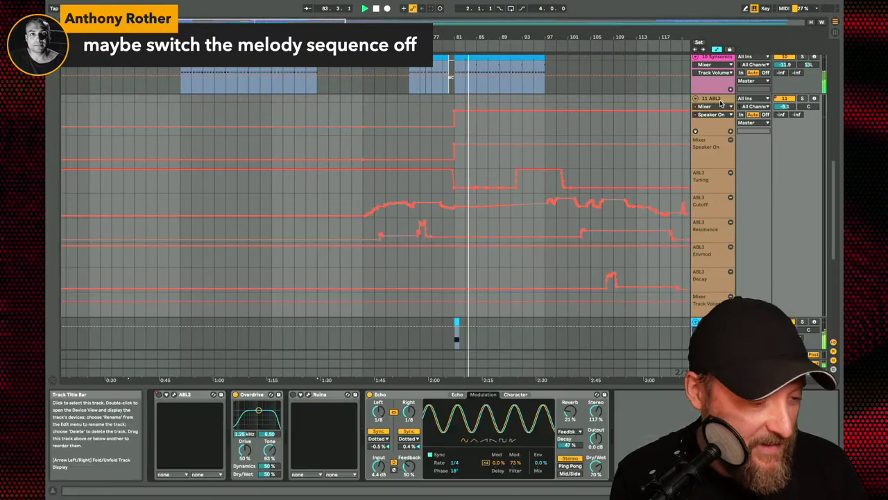
{"action": "right_click", "coordinate": [158, 394]}
{"action": "left_click", "coordinate": [187, 399]}
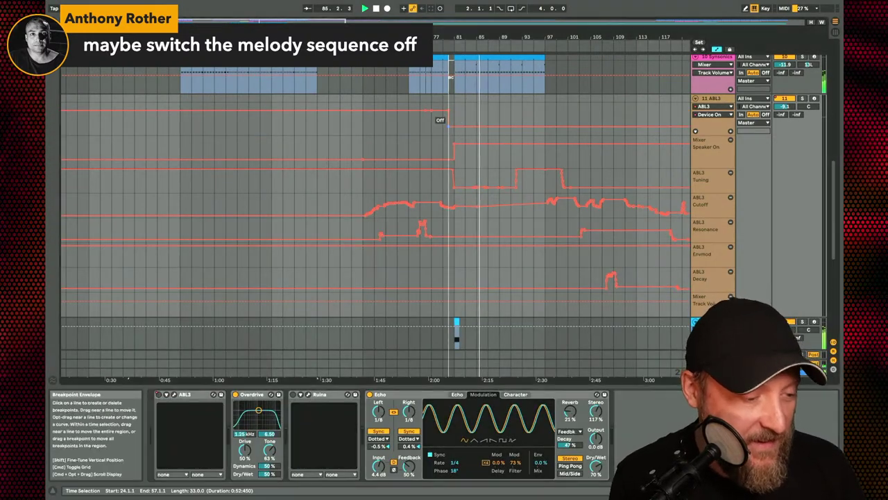
{"action": "left_click_drag", "start_coordinate": [456, 120], "coordinate": [455, 116]}
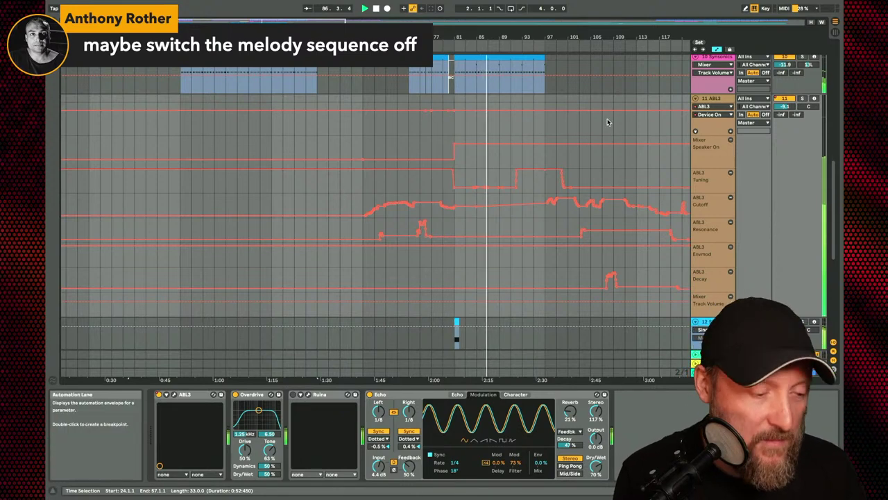
- Move the drop in the ABL3 Tuning automation from bar 81 to bar 97, replacing the steps in between
{"action": "mouse_move", "coordinate": [454, 187]}
{"action": "left_mouse_down"}
{"action": "mouse_move", "coordinate": [444, 170]}
{"action": "mouse_move", "coordinate": [515, 179]}
{"action": "mouse_move", "coordinate": [476, 179]}
{"action": "mouse_move", "coordinate": [478, 172]}
{"action": "mouse_move", "coordinate": [448, 187]}
{"action": "mouse_move", "coordinate": [456, 172]}
{"action": "mouse_move", "coordinate": [540, 172]}
{"action": "mouse_move", "coordinate": [555, 181]}
{"action": "mouse_move", "coordinate": [525, 182]}
{"action": "mouse_move", "coordinate": [544, 186]}
{"action": "left_mouse_up"}
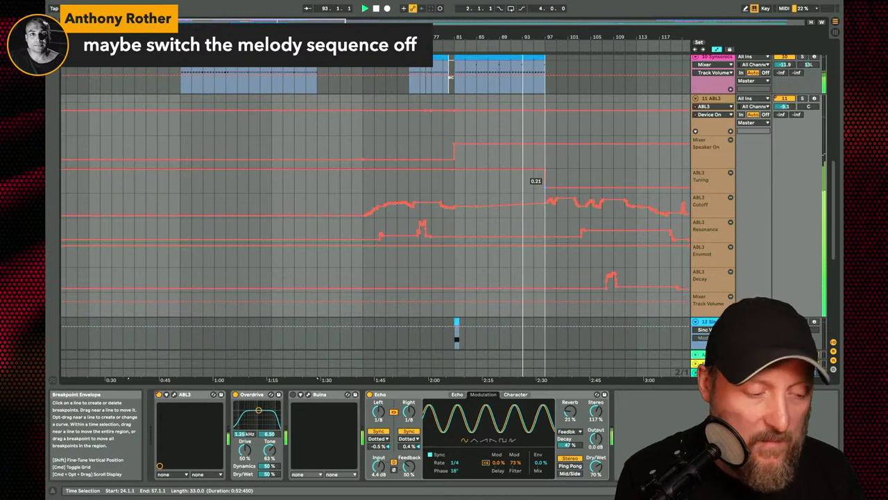
{"action": "scroll", "coordinate": [548, 39], "scroll_direction": "up", "scroll_amount": 5}
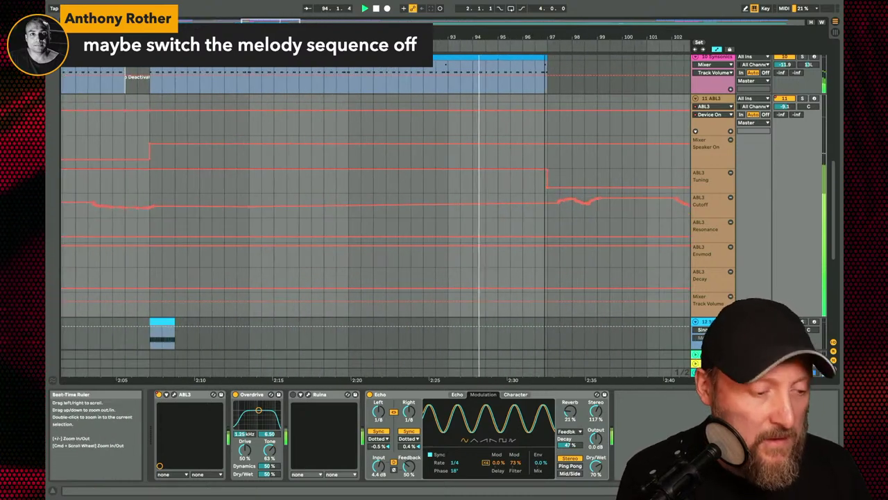
{"action": "scroll", "coordinate": [549, 37], "scroll_direction": "down", "scroll_amount": 5}
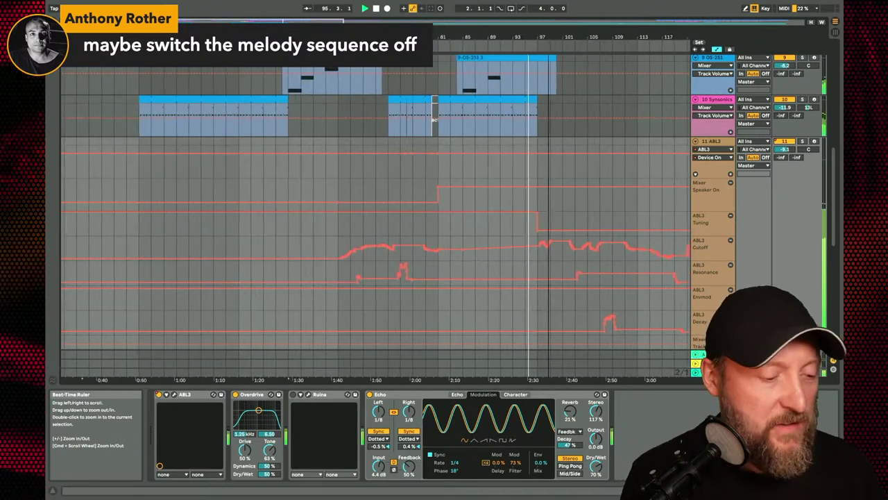